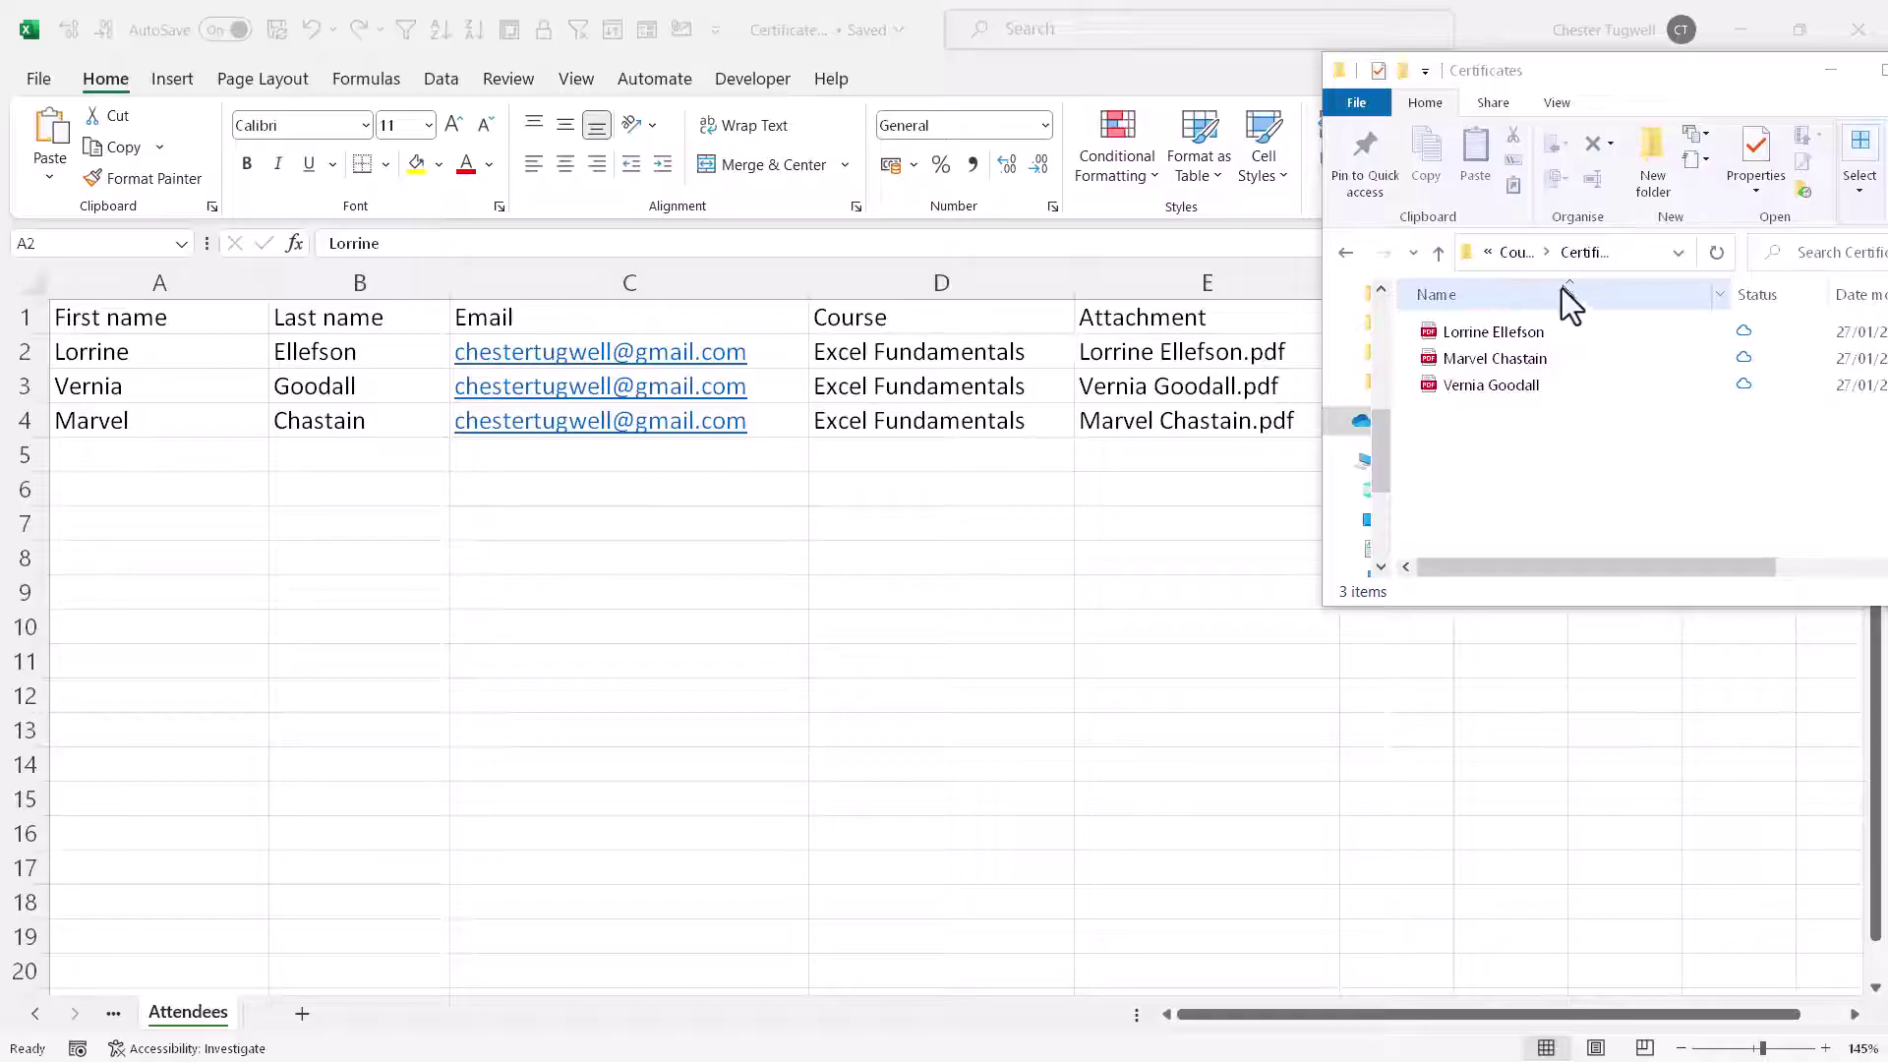
Maximize the Certificates folder window to review its three PDFs, then return to the Attendees sheet
left_click_drag(1702, 79, 1316, 121)
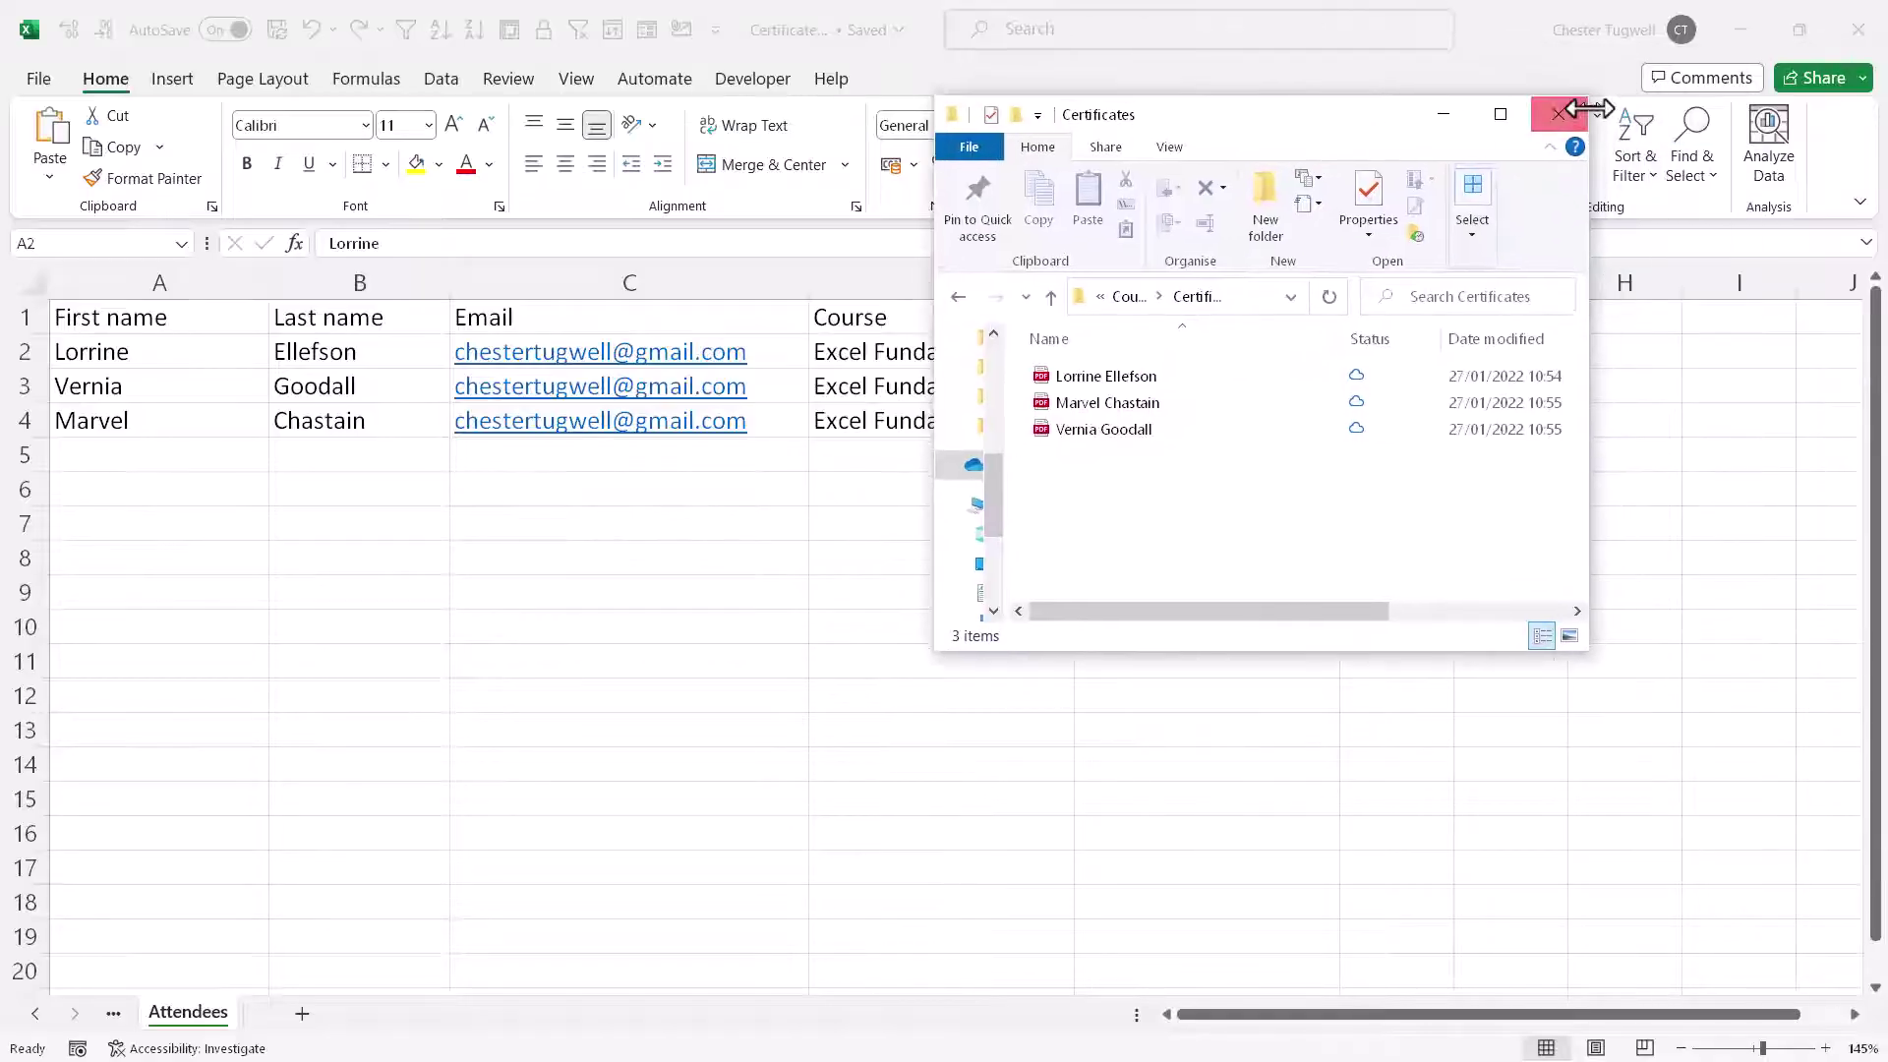
left_click(1501, 114)
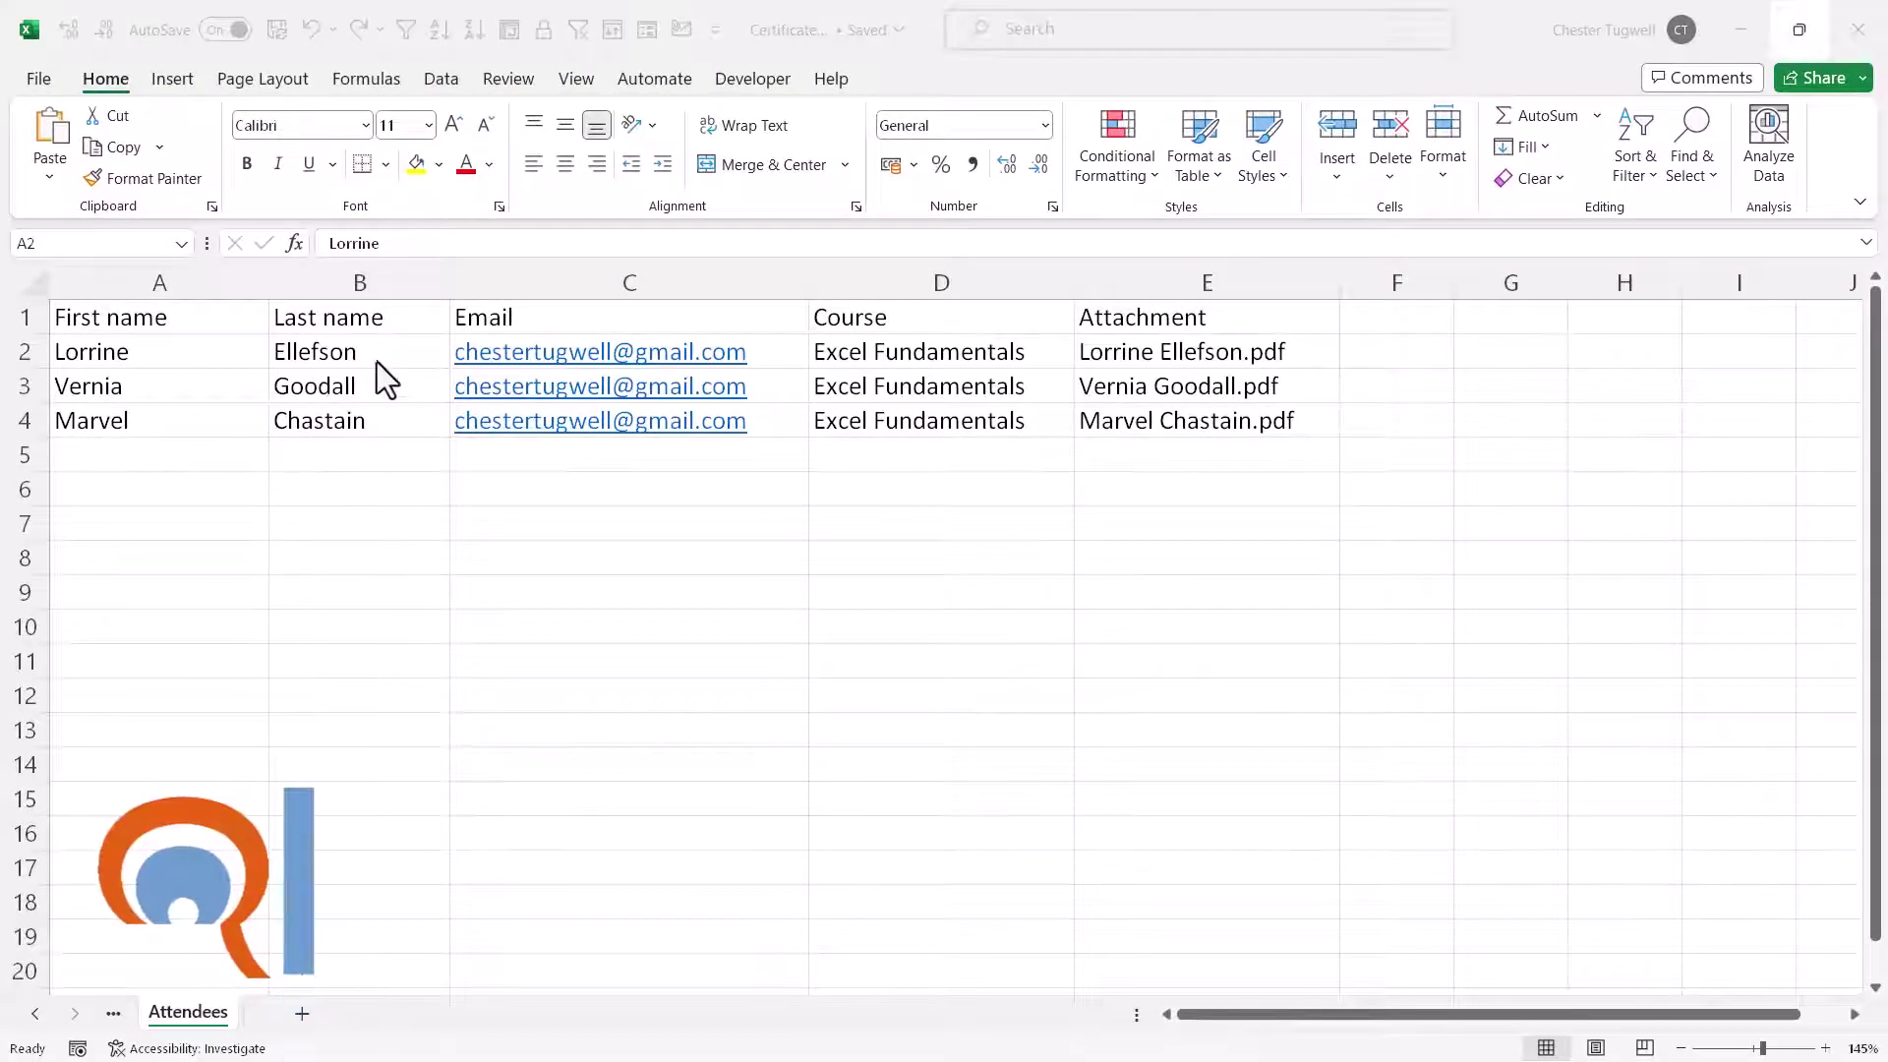
left_click(407, 519)
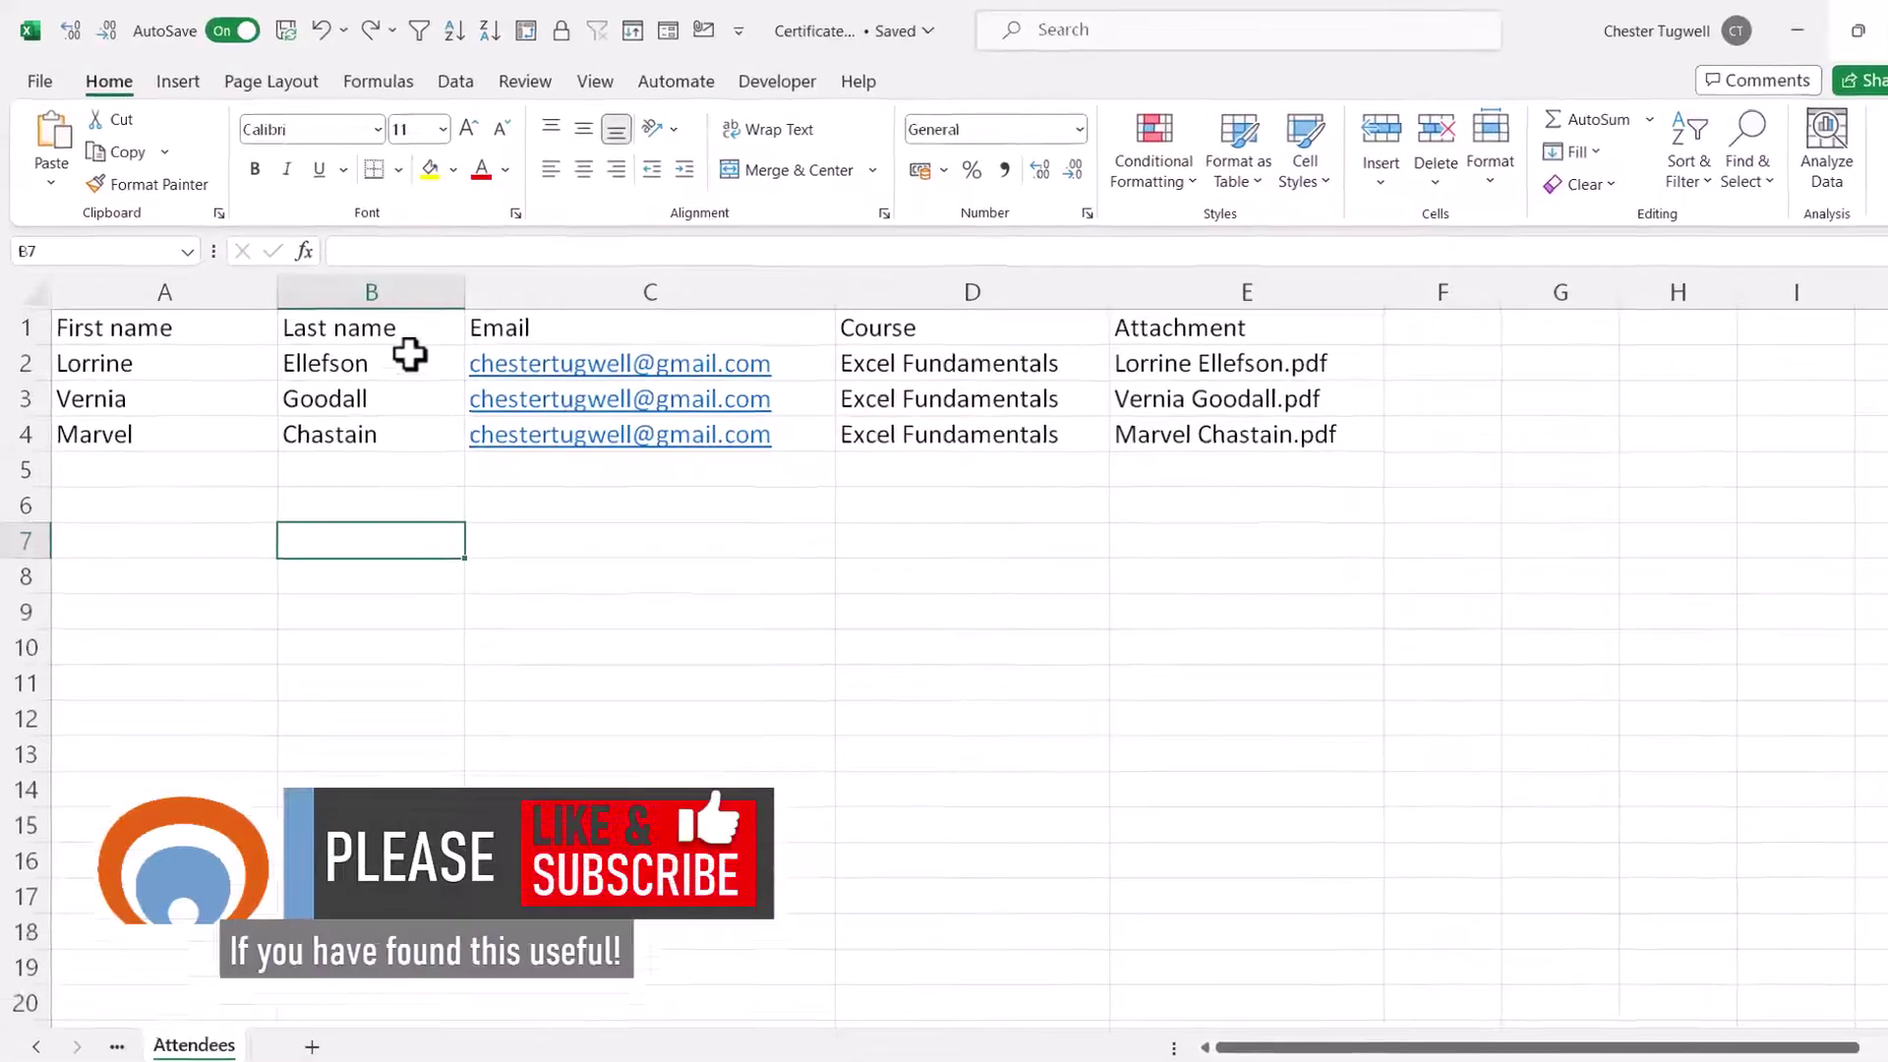
Insert a table with headers over A1:E4 and name it DelegateList
left_click(409, 356)
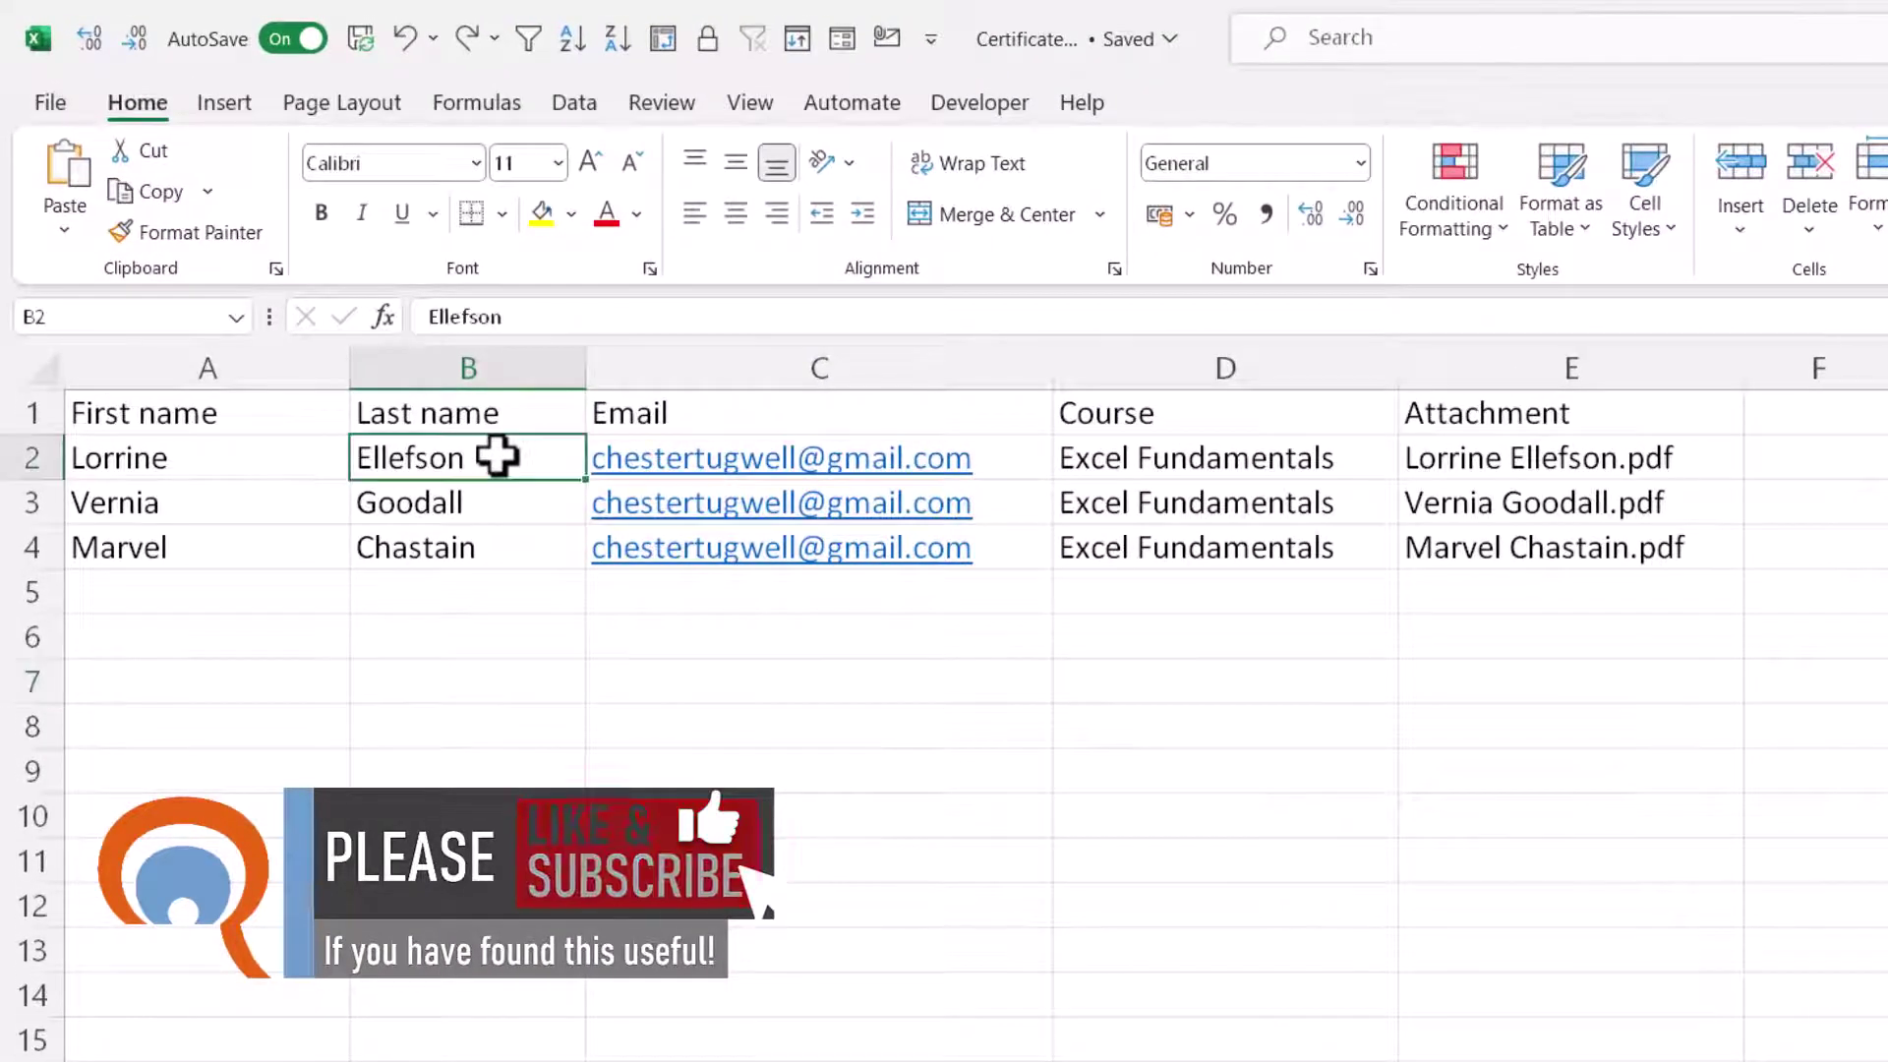
left_click(226, 104)
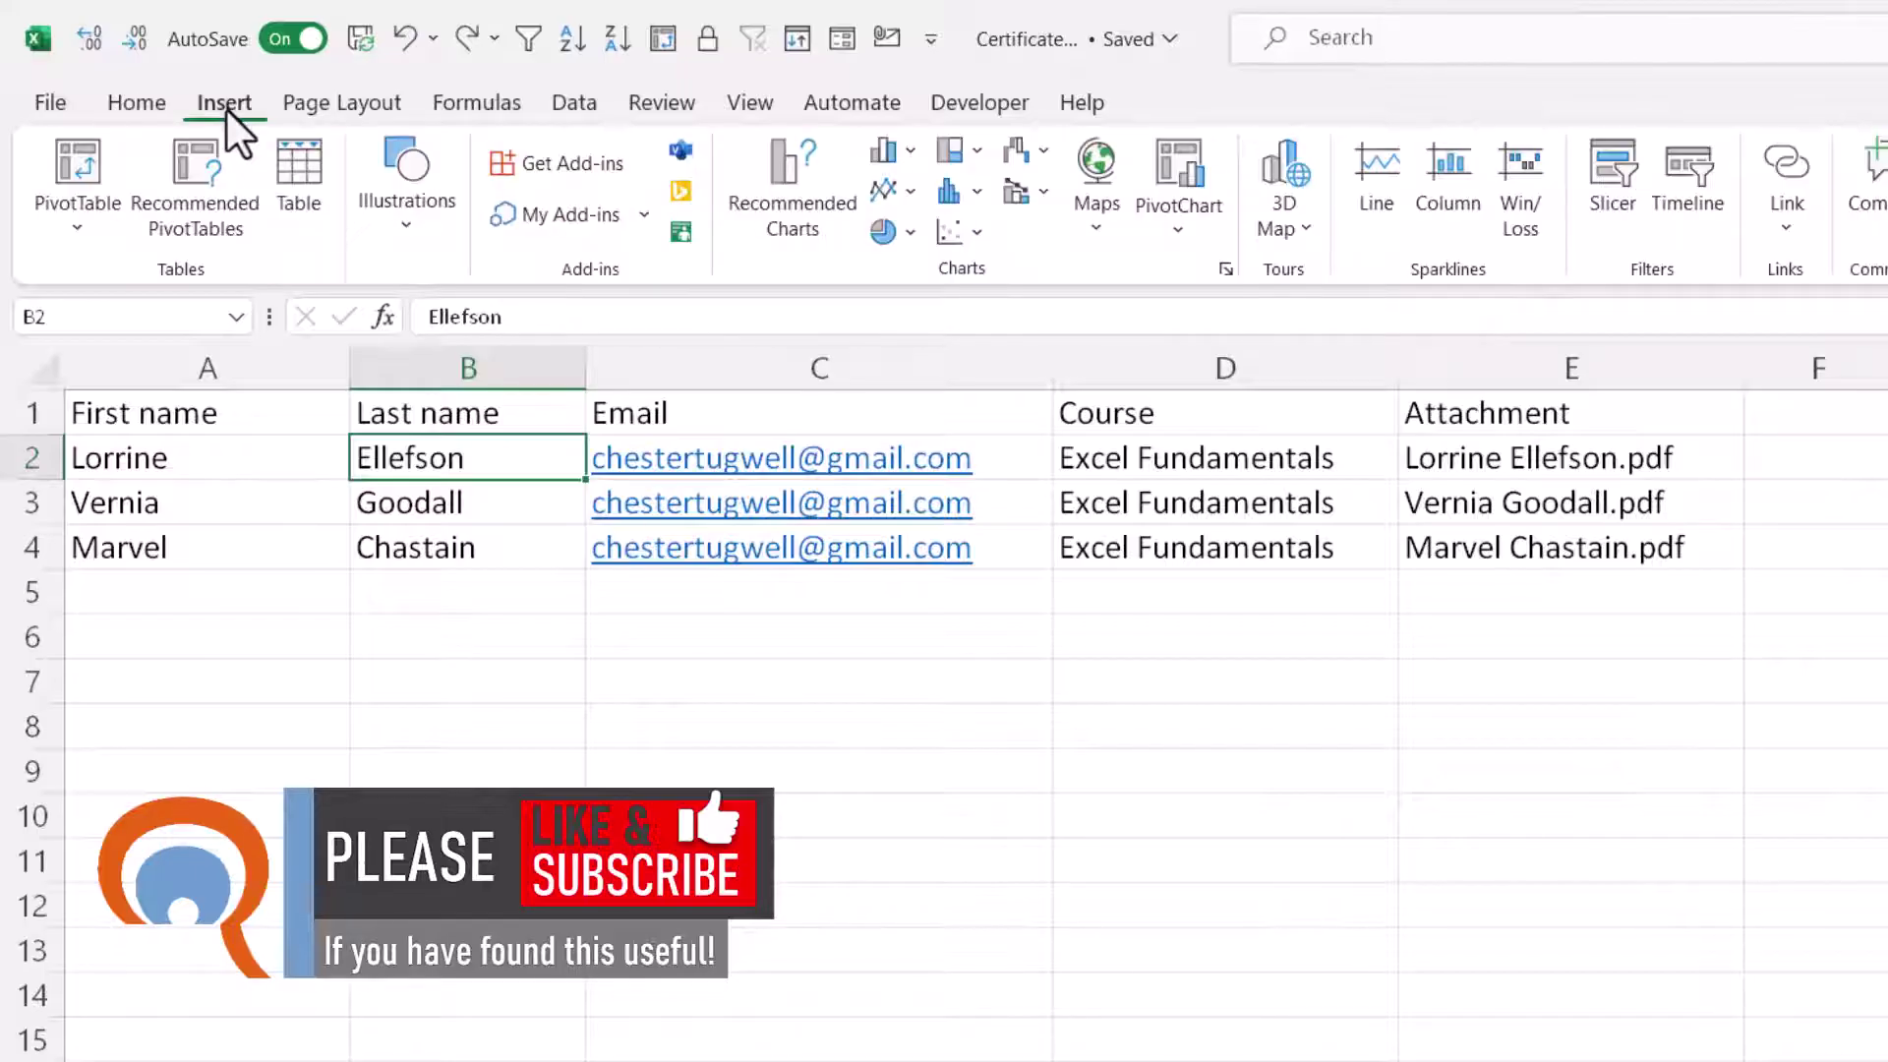
left_click(289, 175)
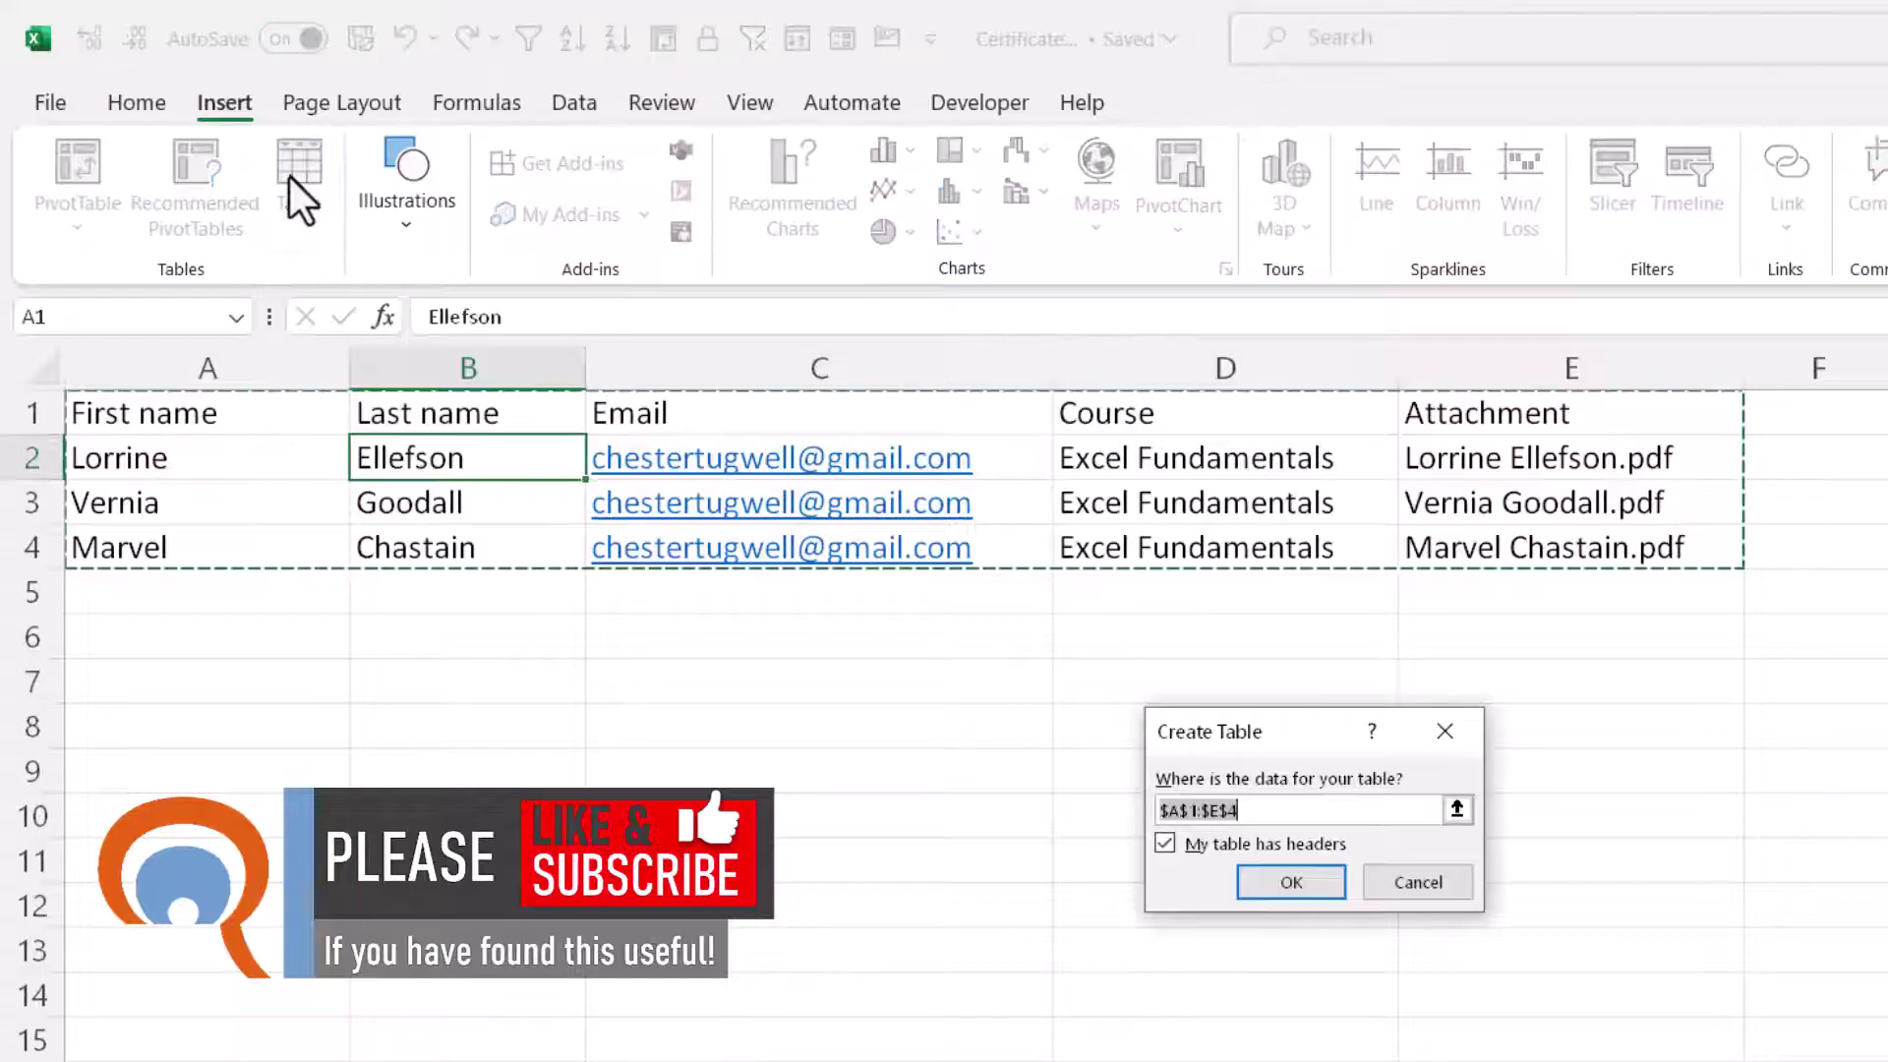
left_click(1260, 881)
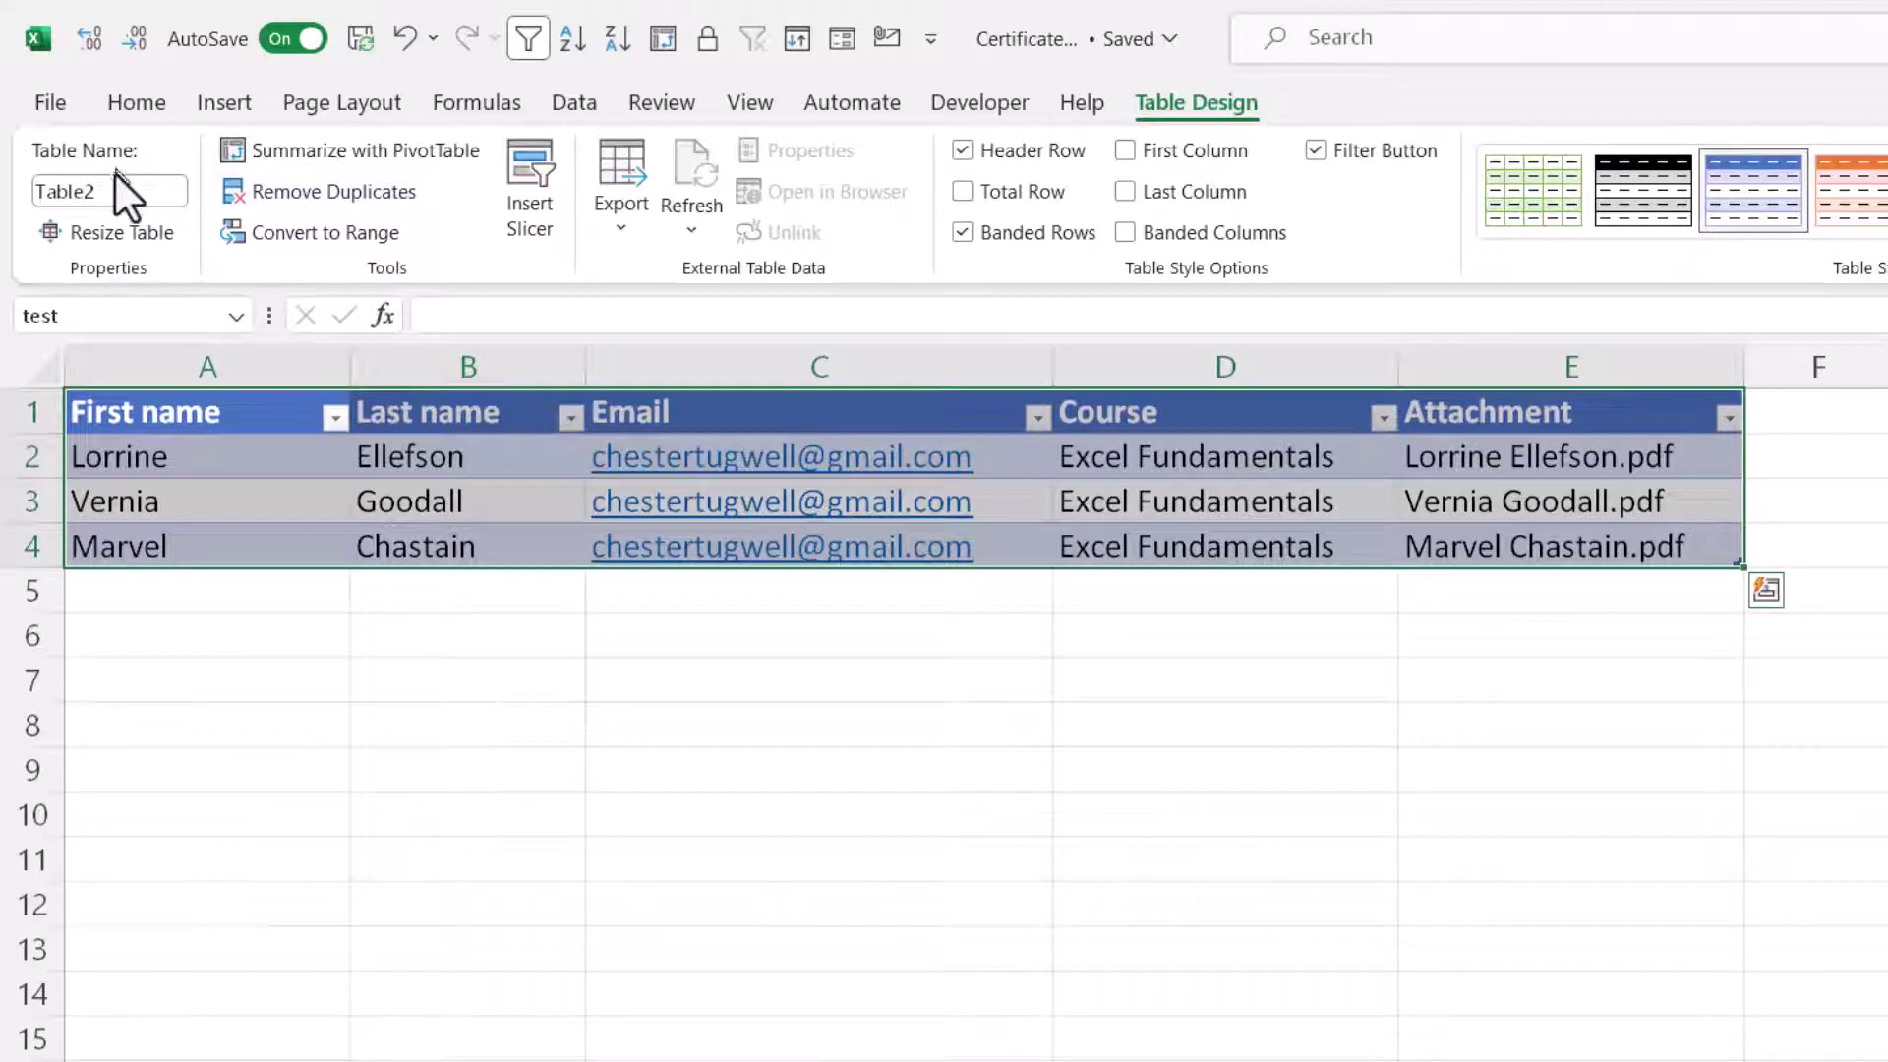
left_click(116, 187)
type("DelegateList")
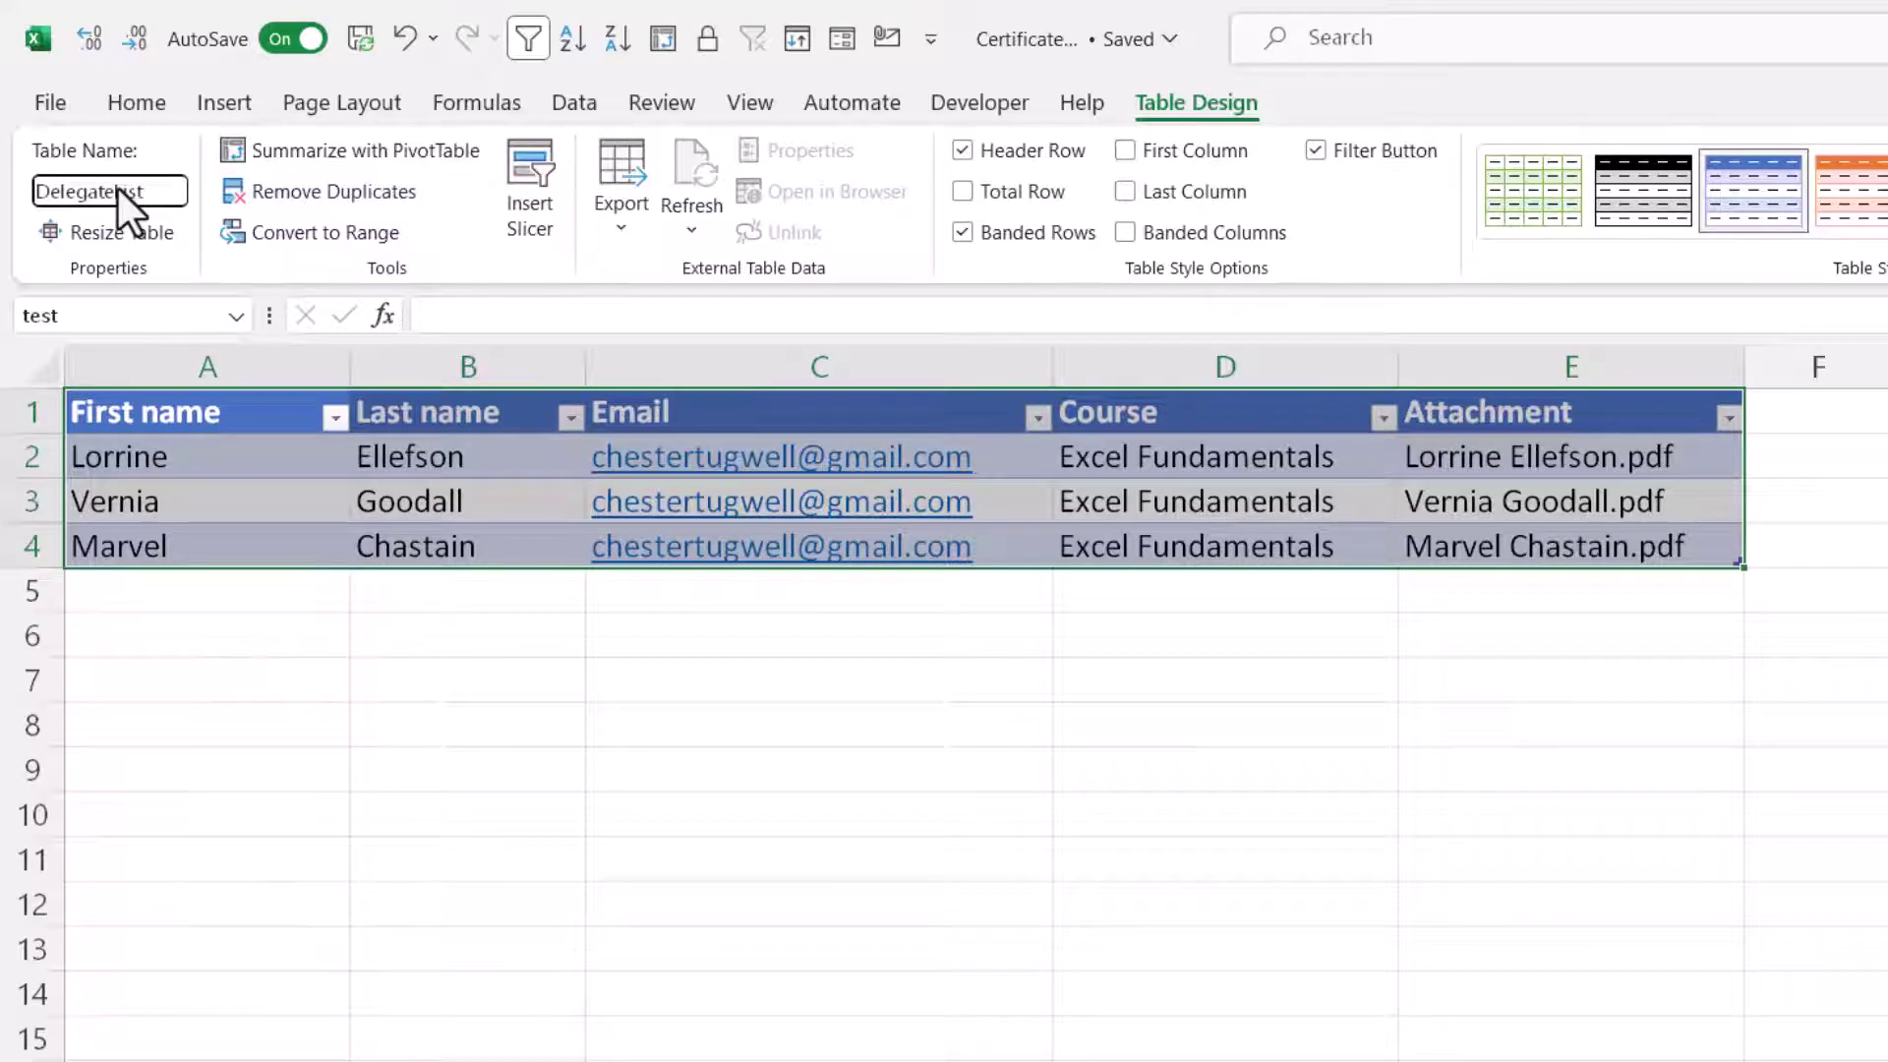
key("Return")
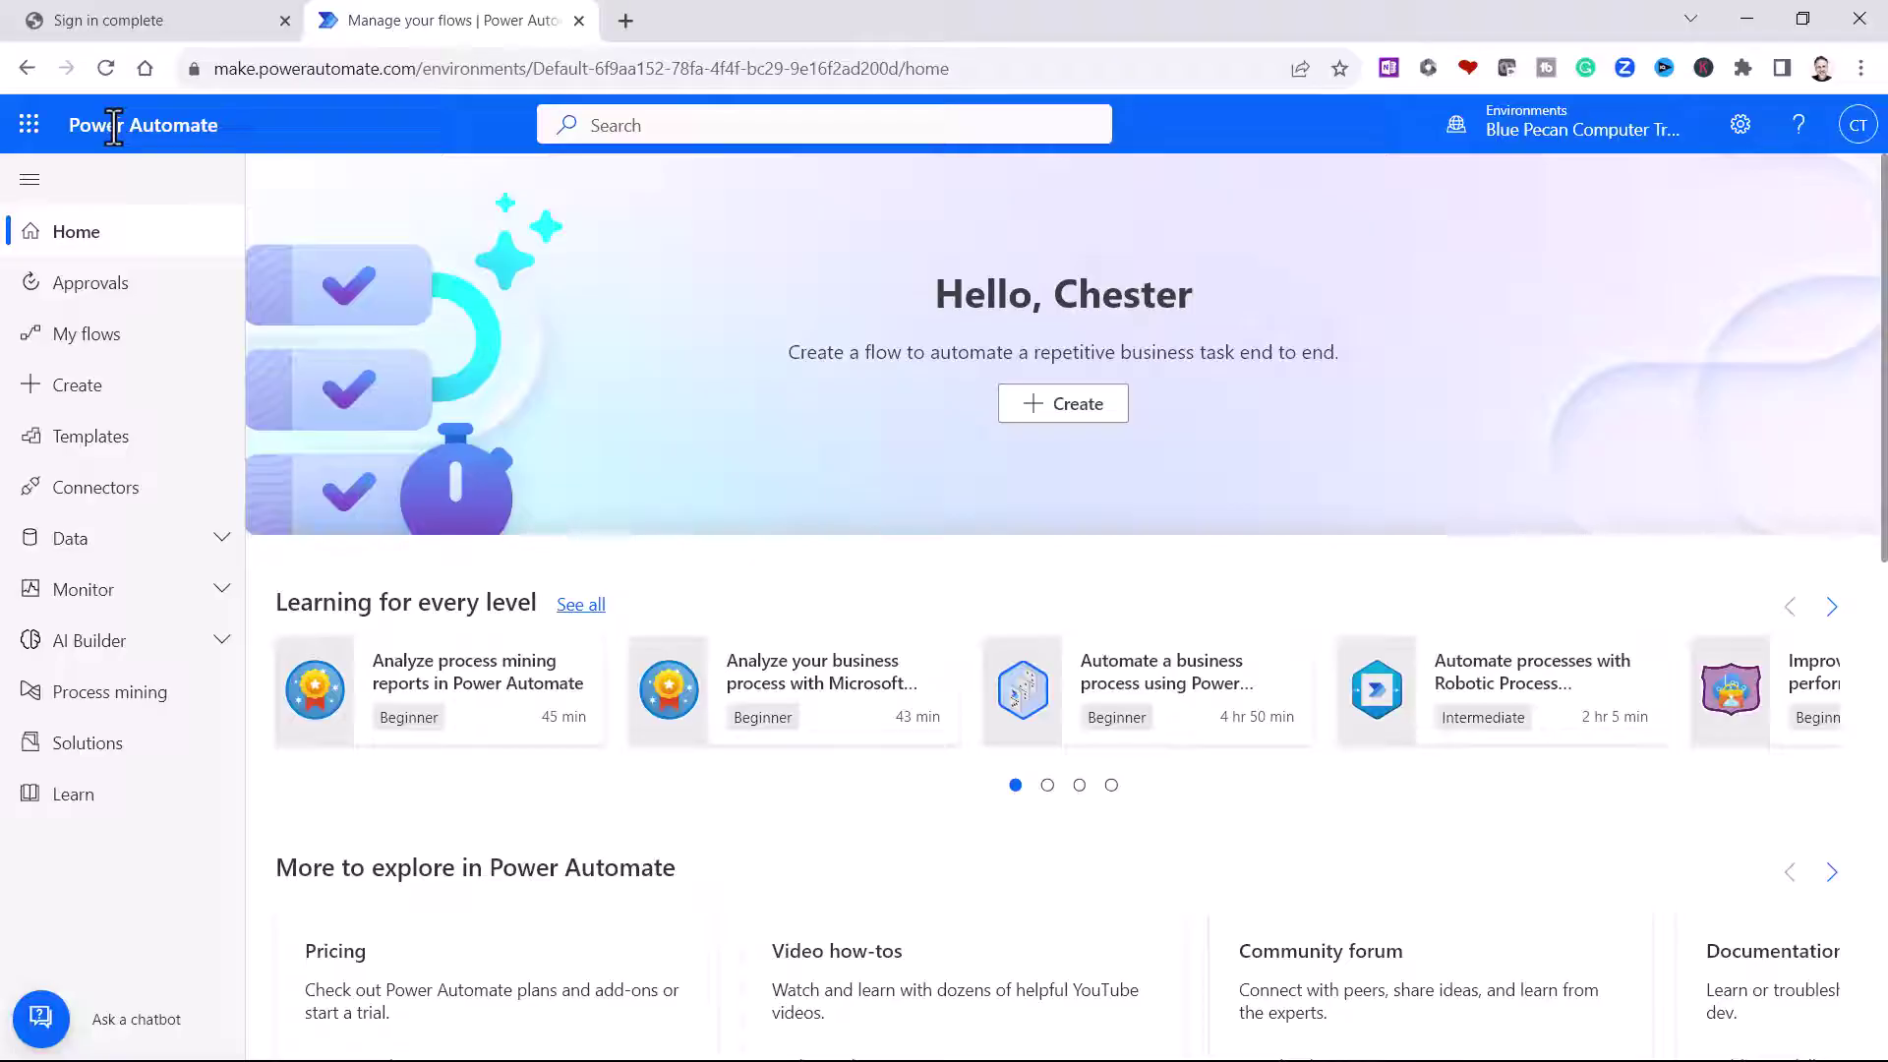
Glance at the Microsoft 365 app list, then go to Power Automate's Create page
left_click(29, 125)
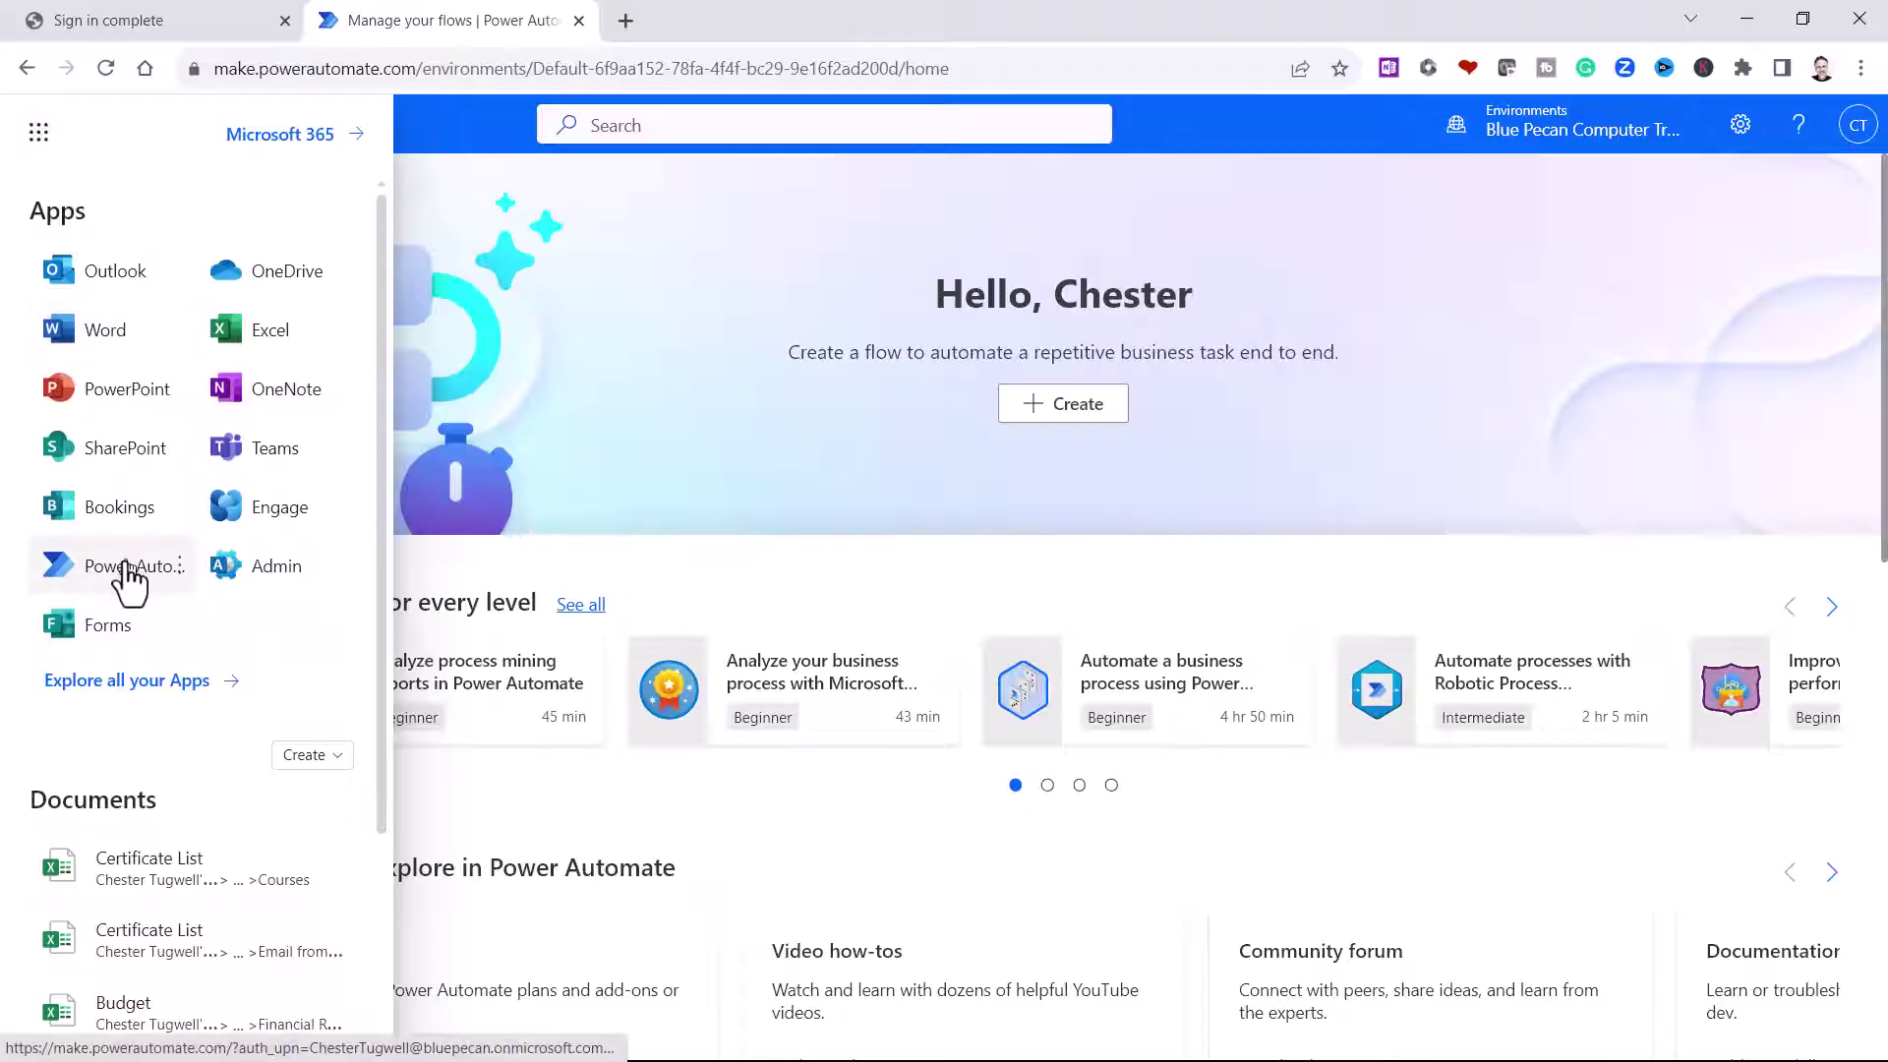
left_click(598, 220)
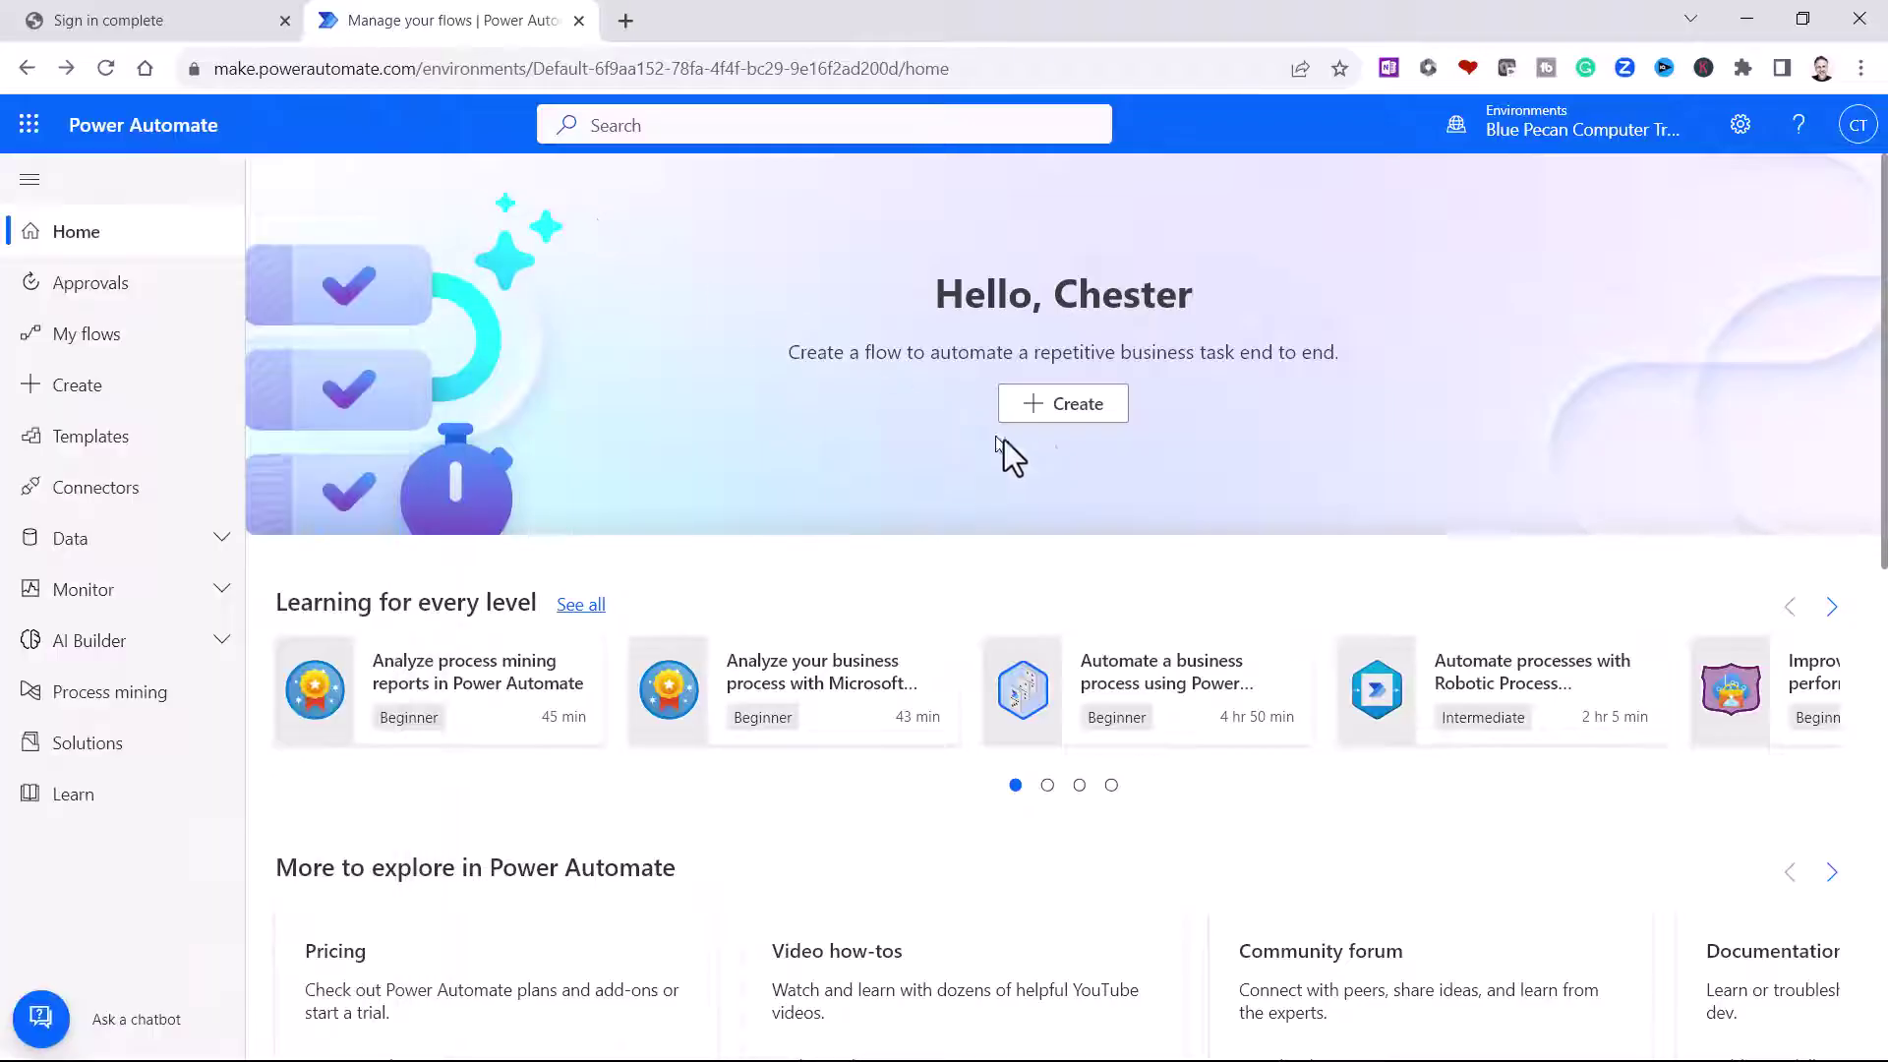
left_click(1062, 405)
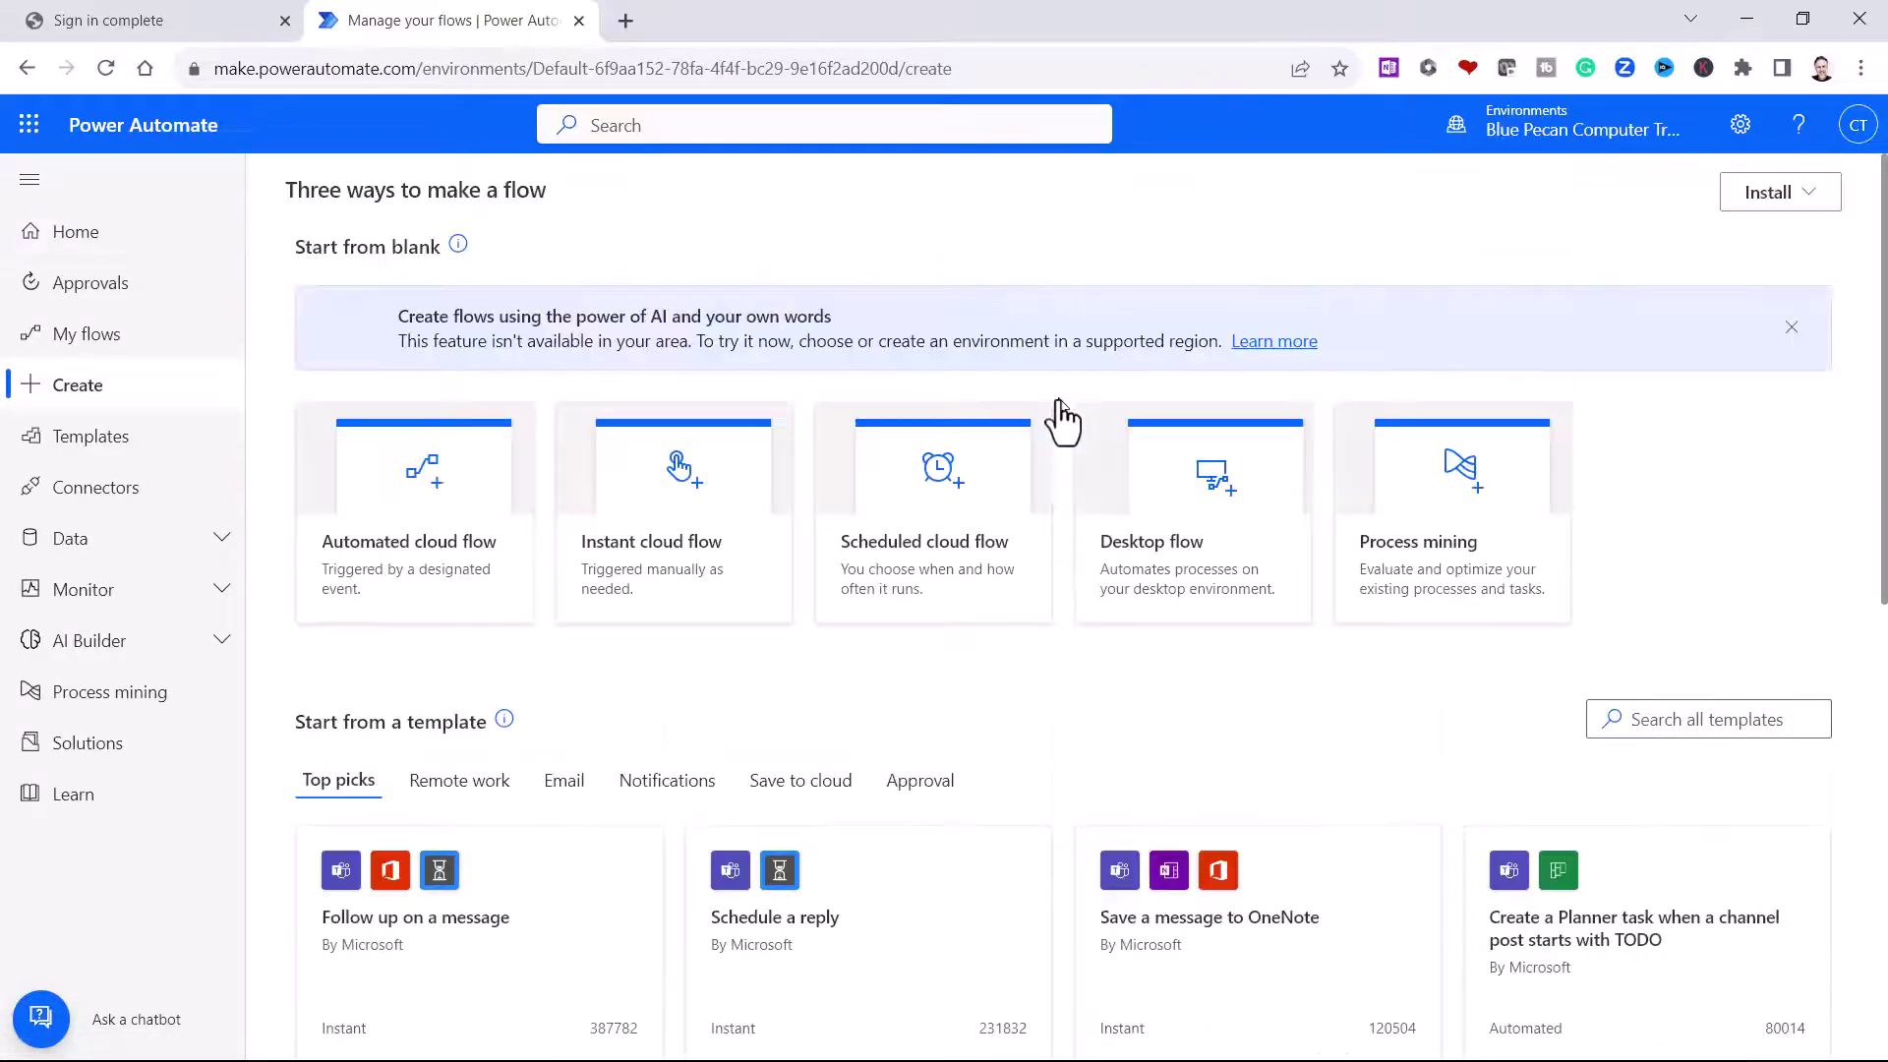
Create an instant cloud flow 'Email Course Certificates' triggered by Excel's 'For a selected row'
left_click(646, 565)
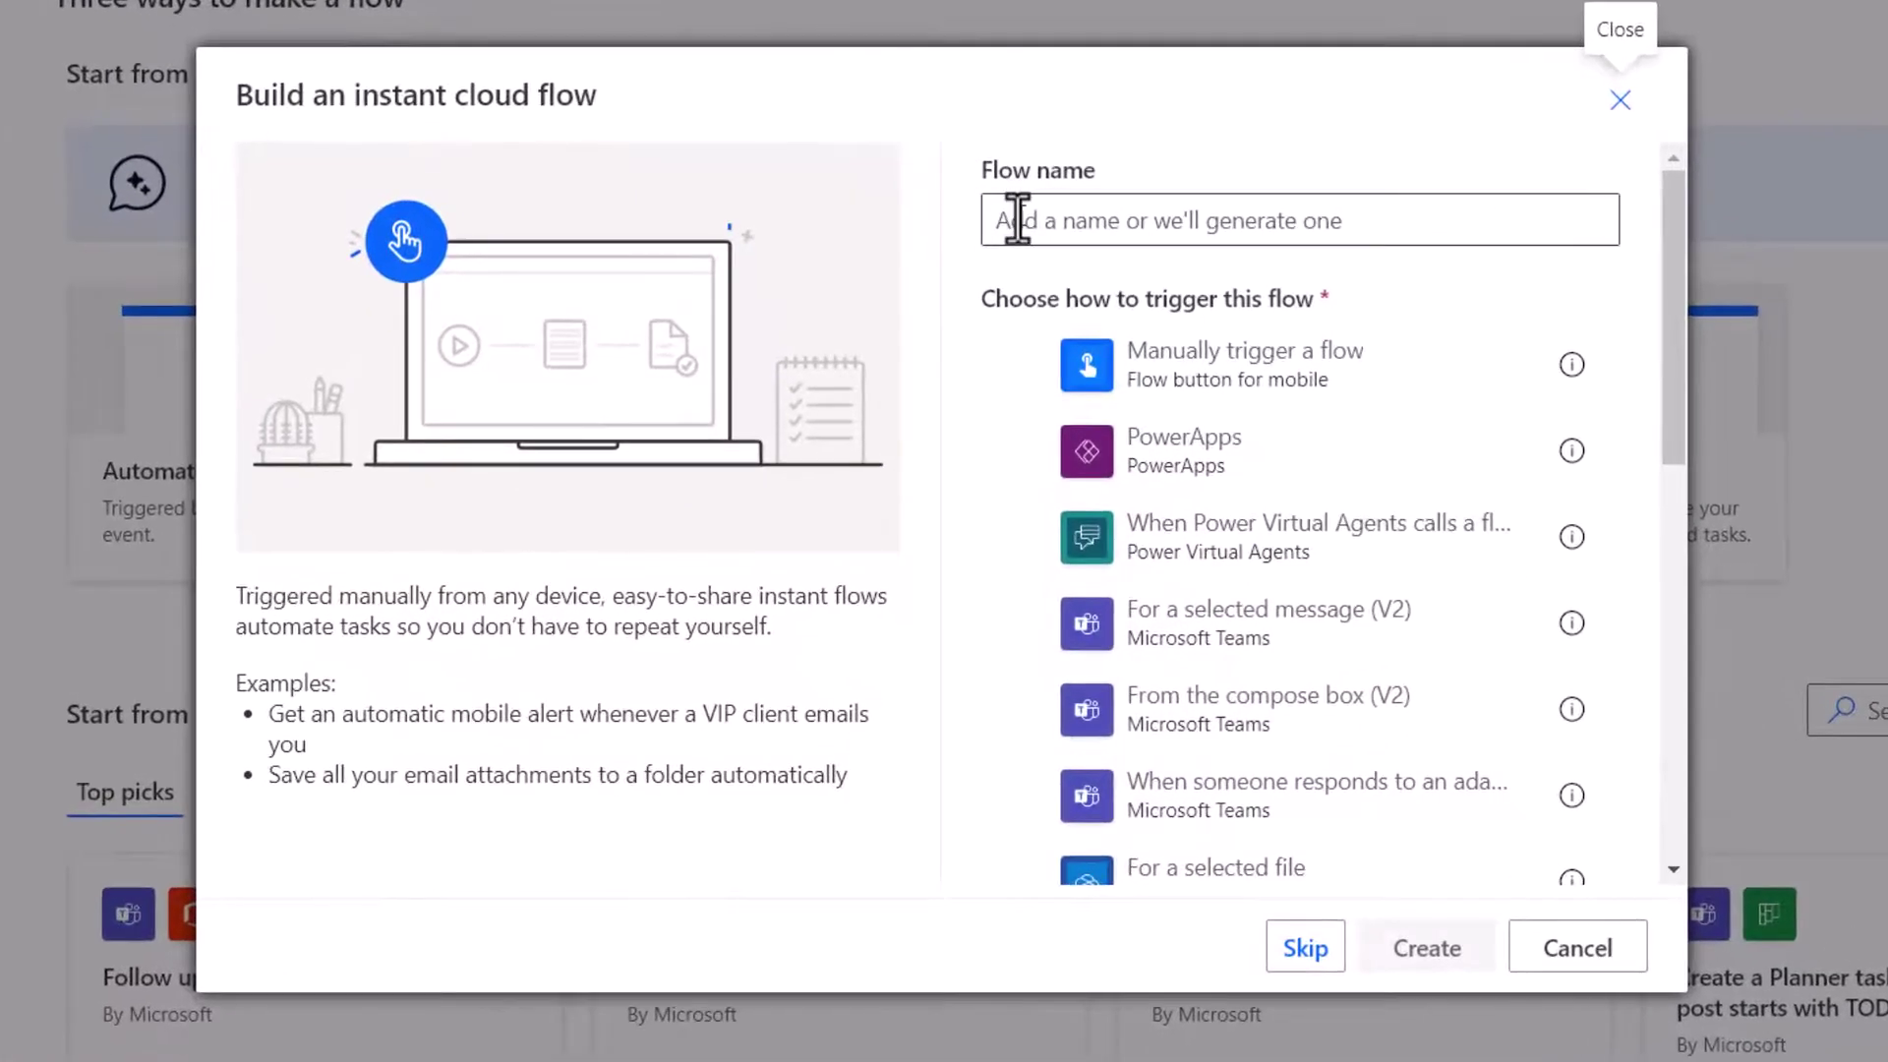
left_click(1017, 218)
type("Em")
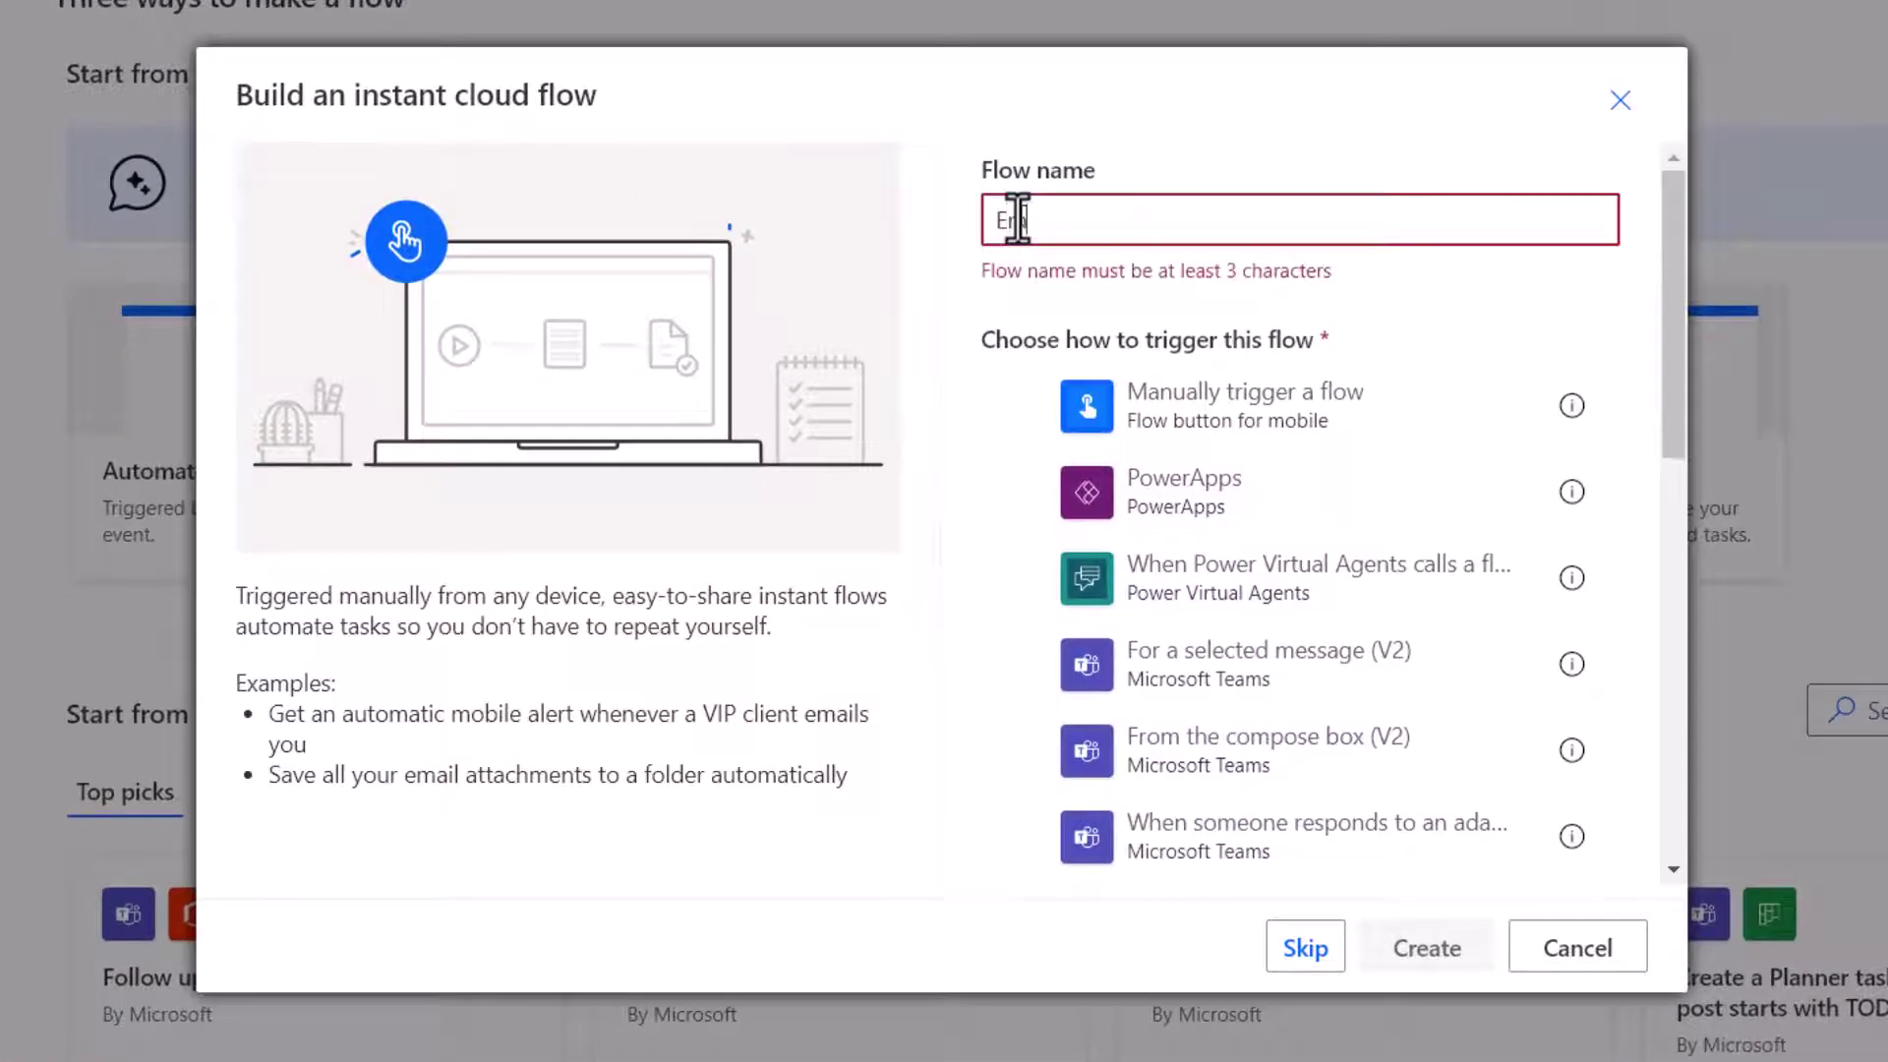
type("ail Cou")
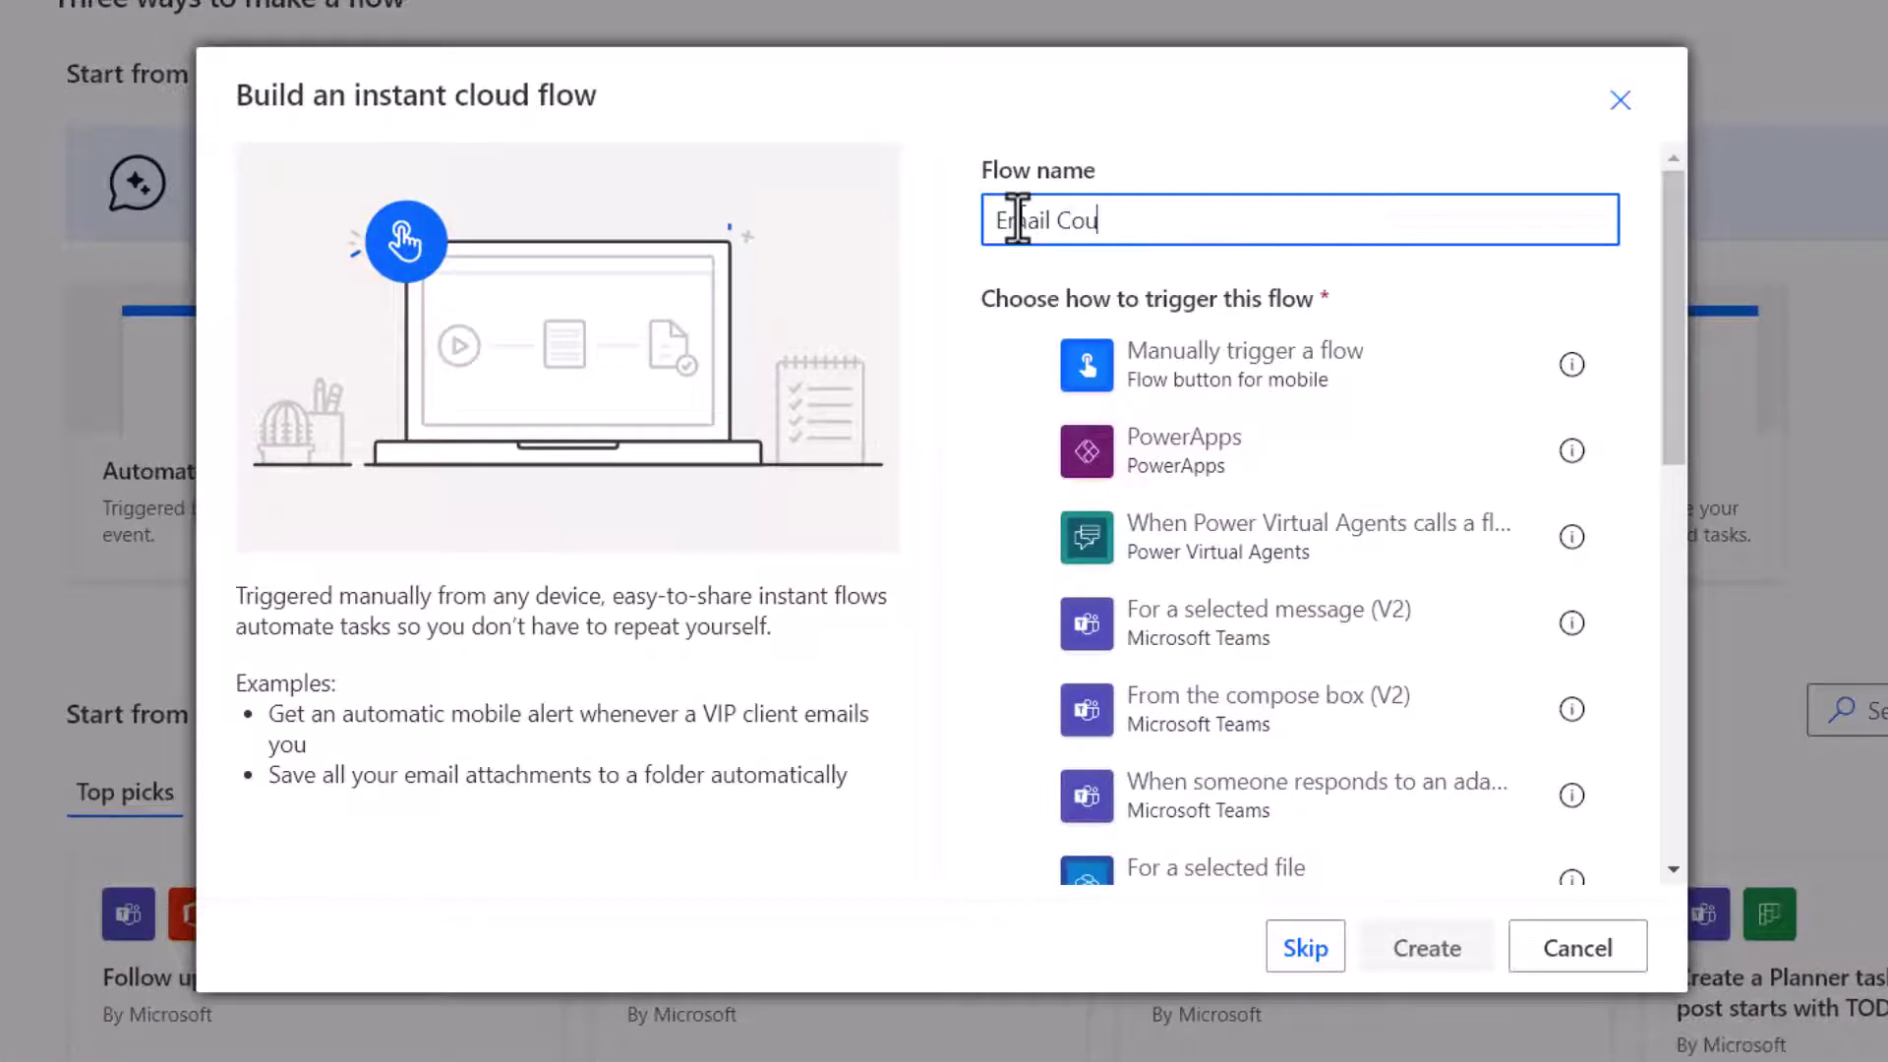
type("rse Certificates")
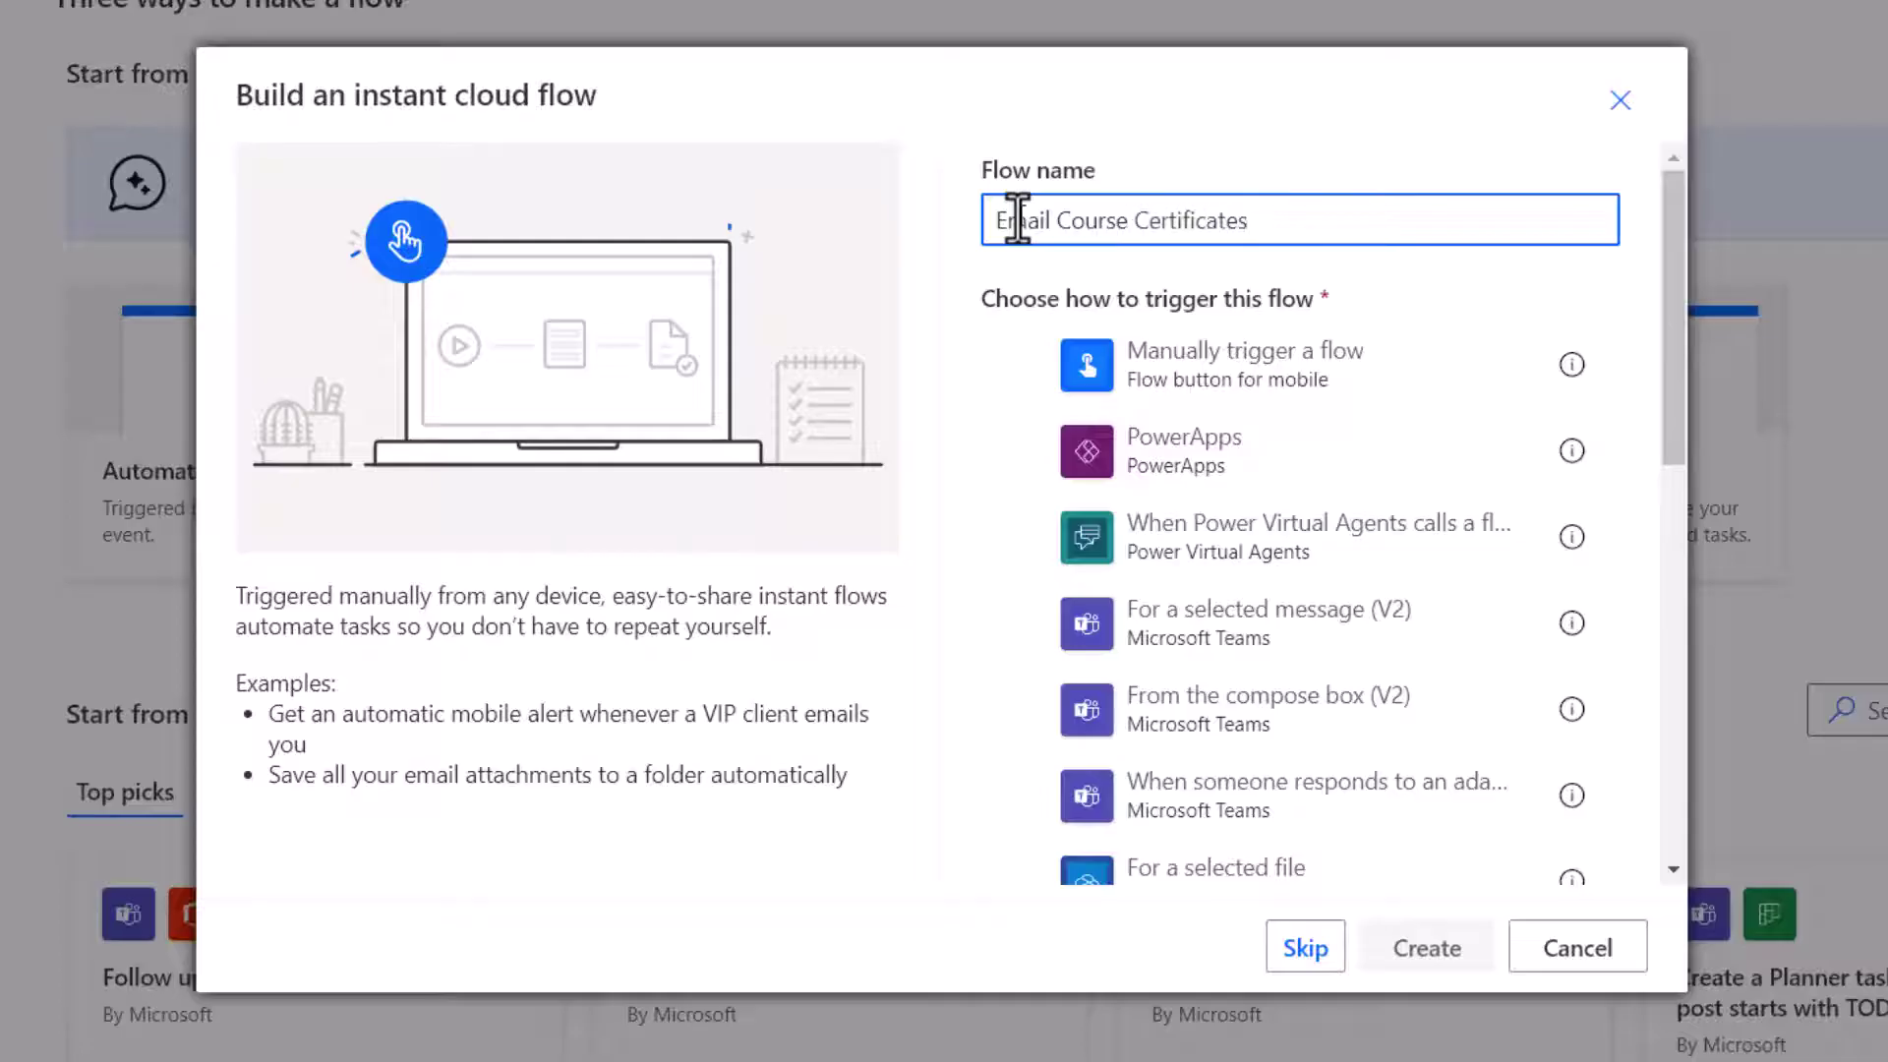
left_click_drag(1678, 297, 1654, 604)
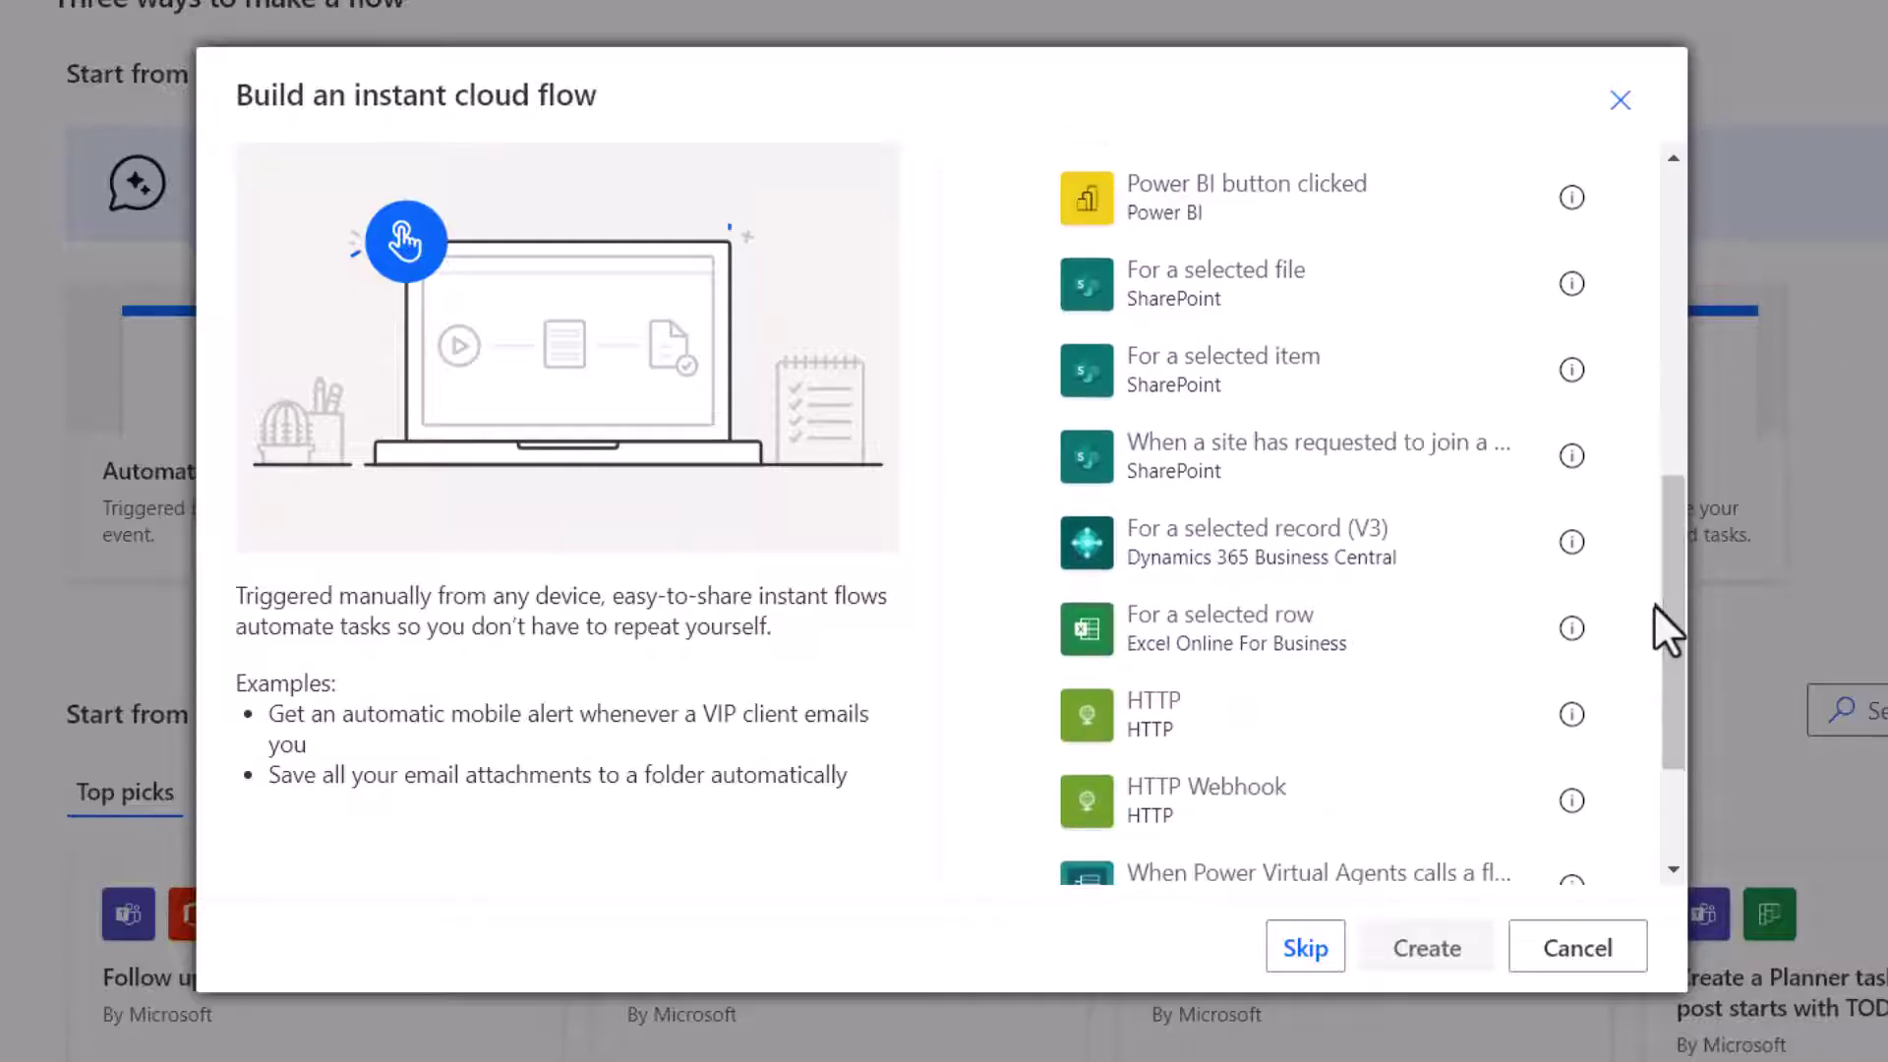
left_click(1021, 628)
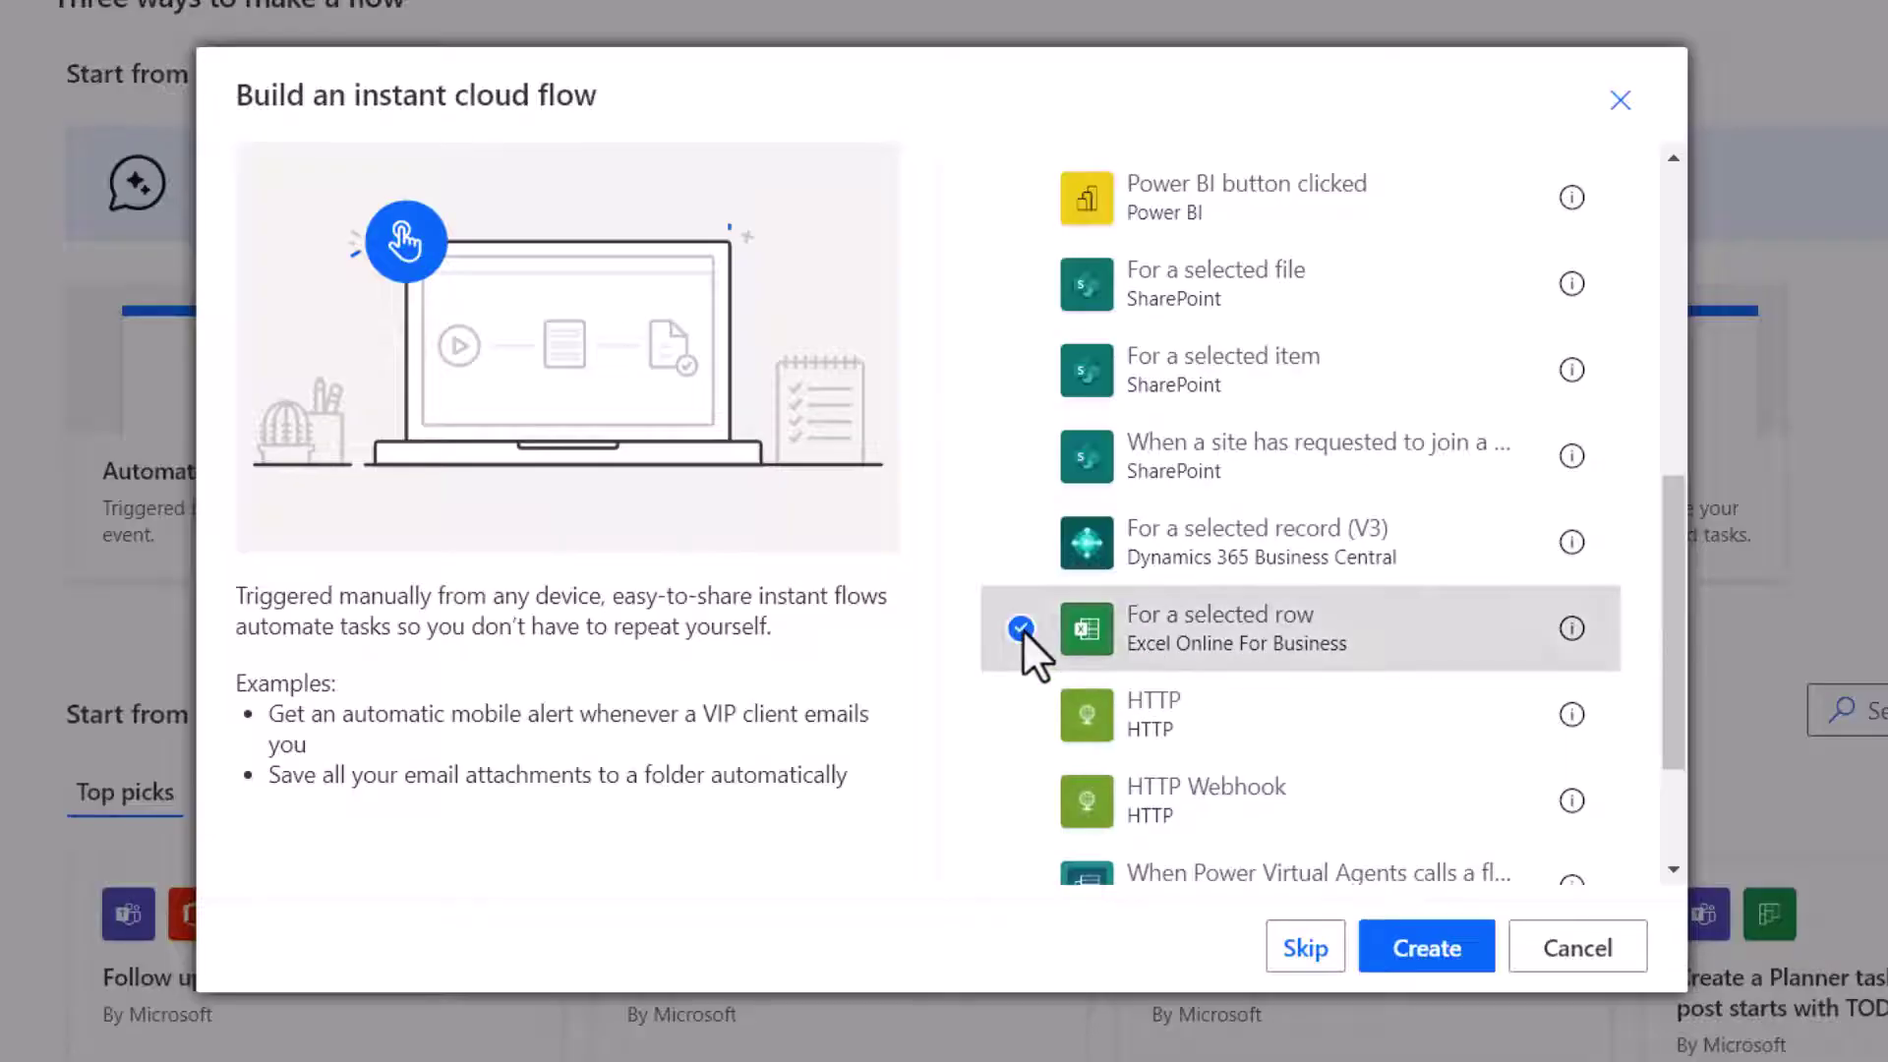
left_click(1424, 955)
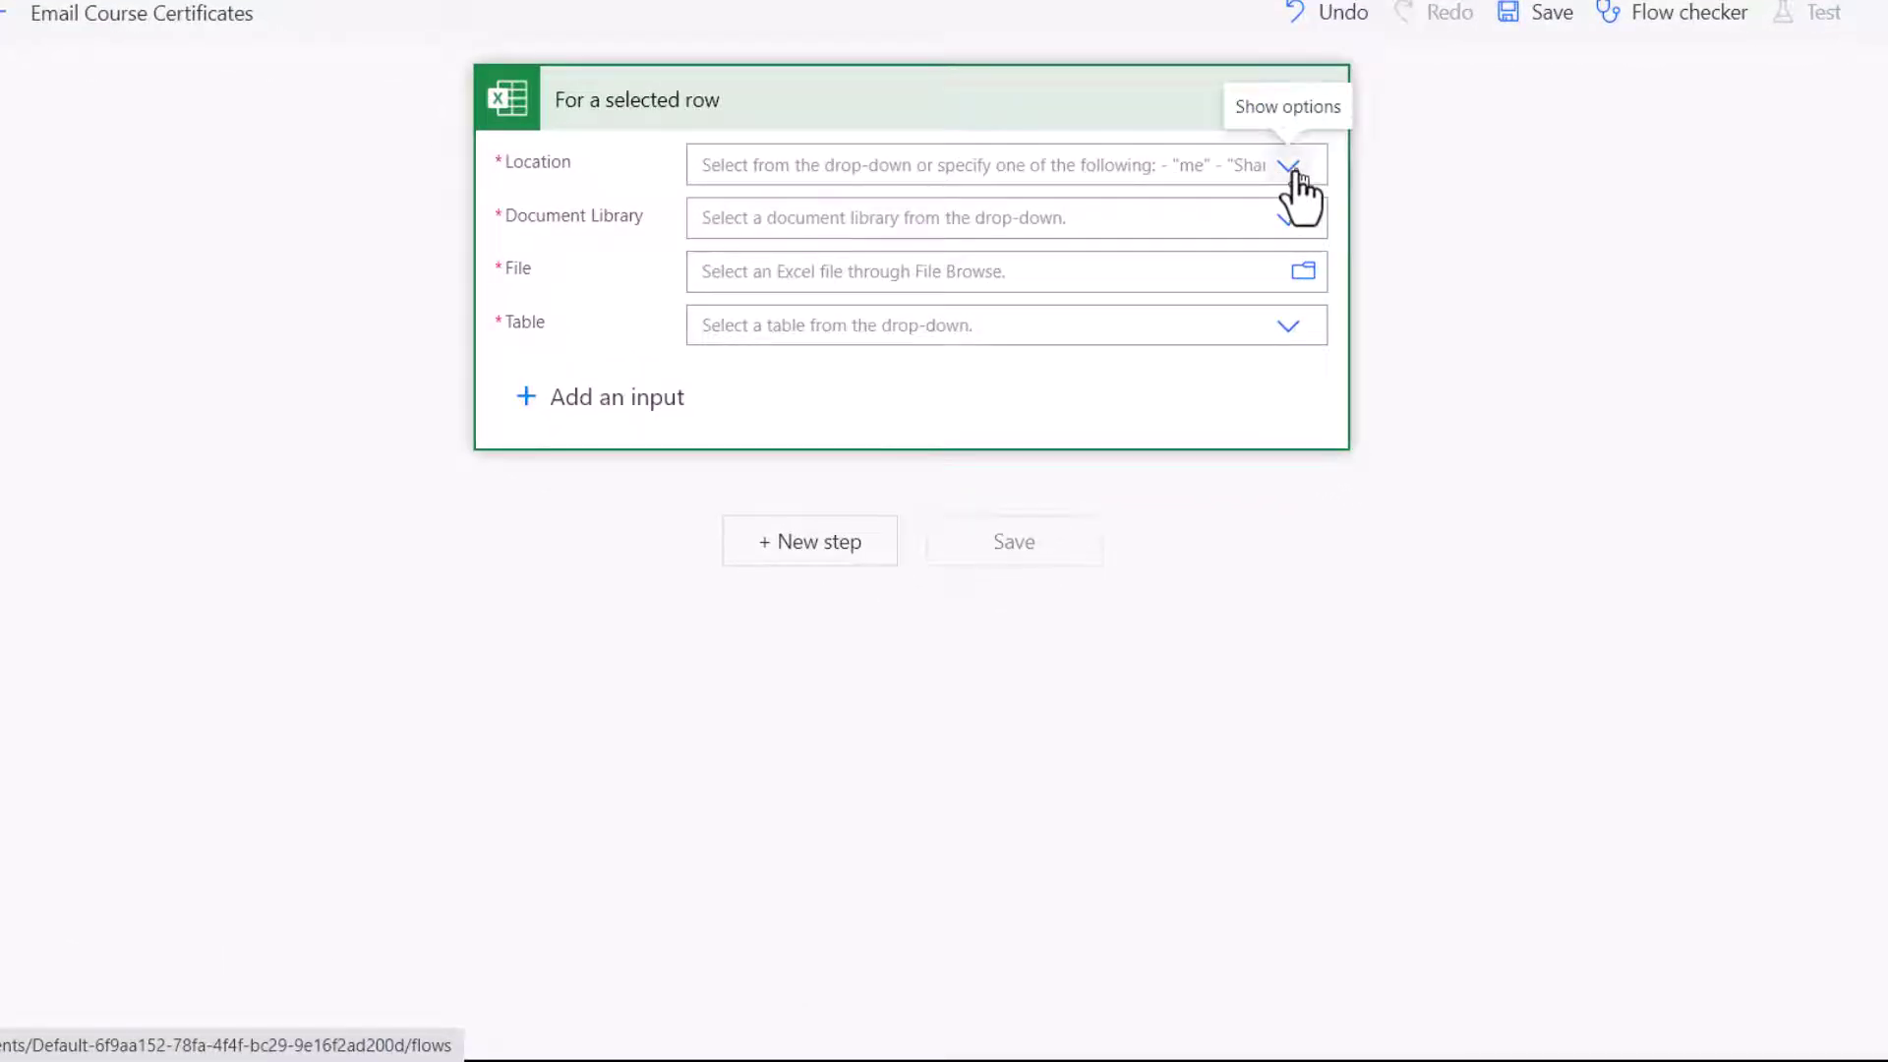
Set the trigger's location to OneDrive for Business and its document library to OneDrive
left_click(1291, 174)
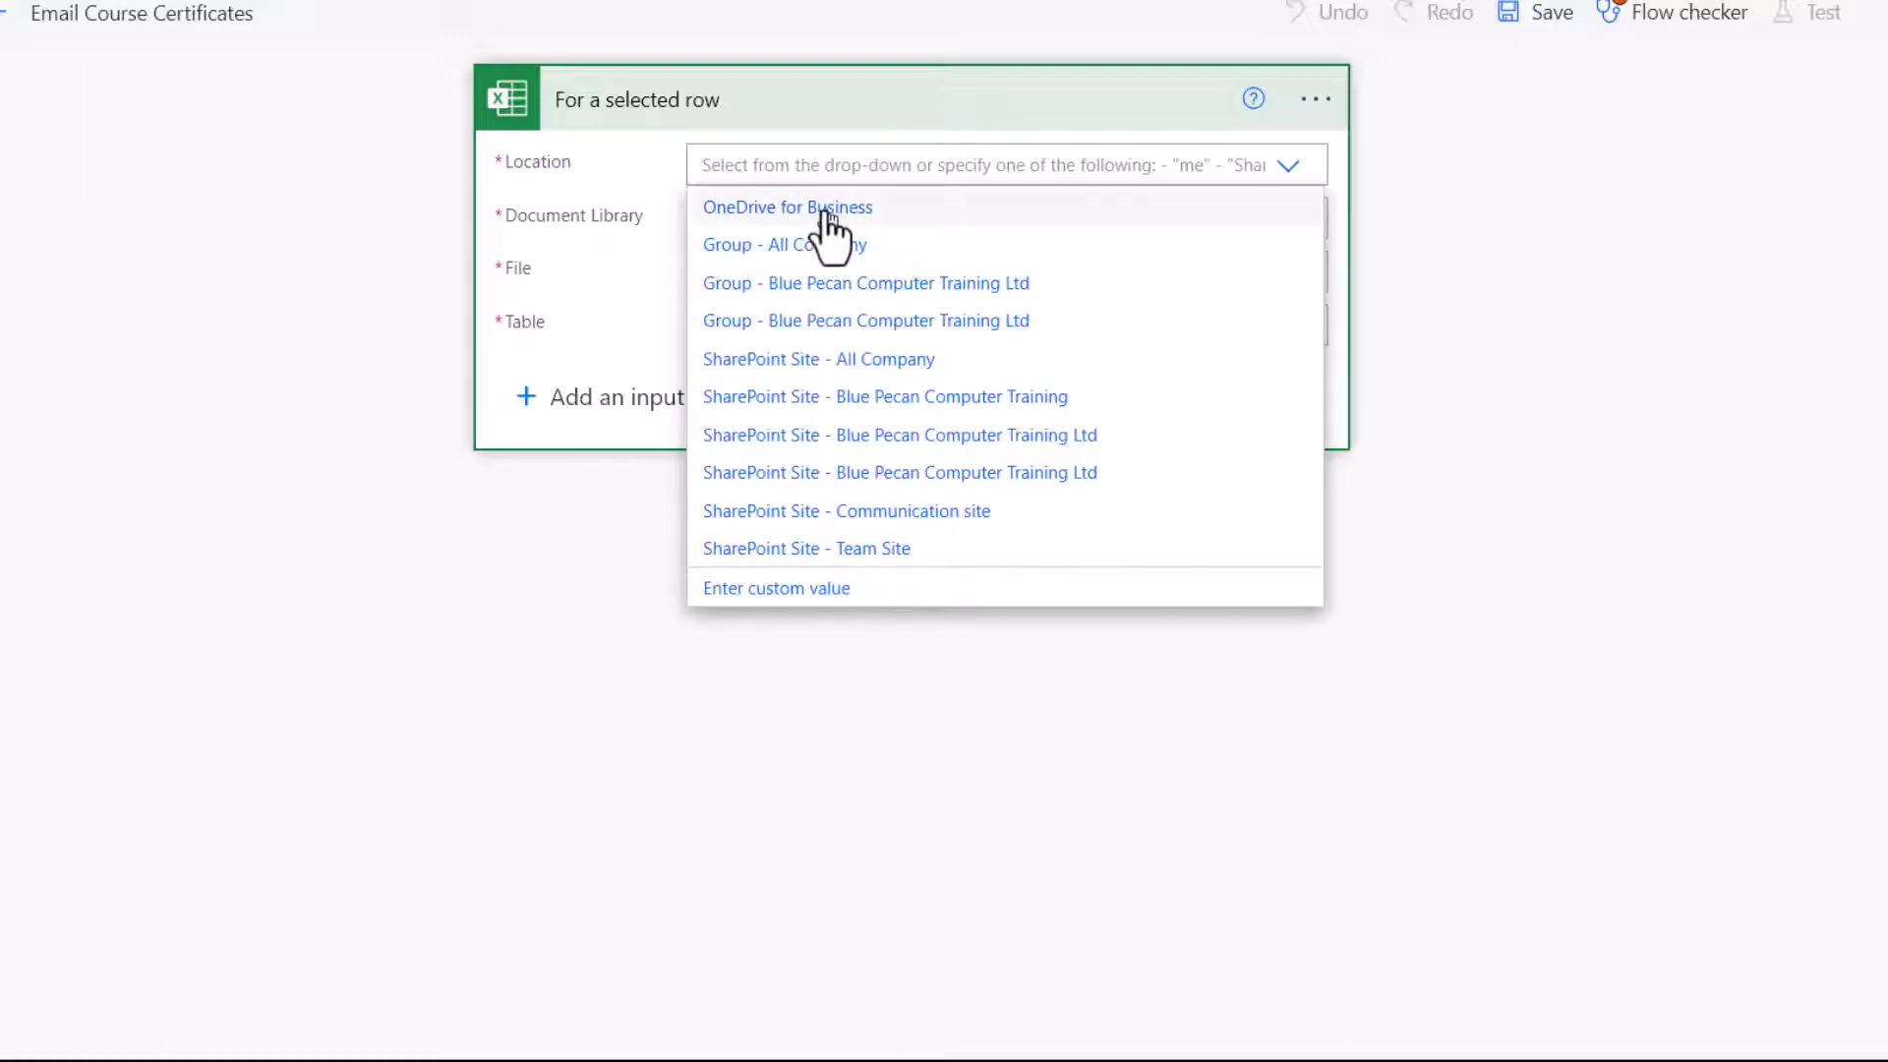
left_click(826, 210)
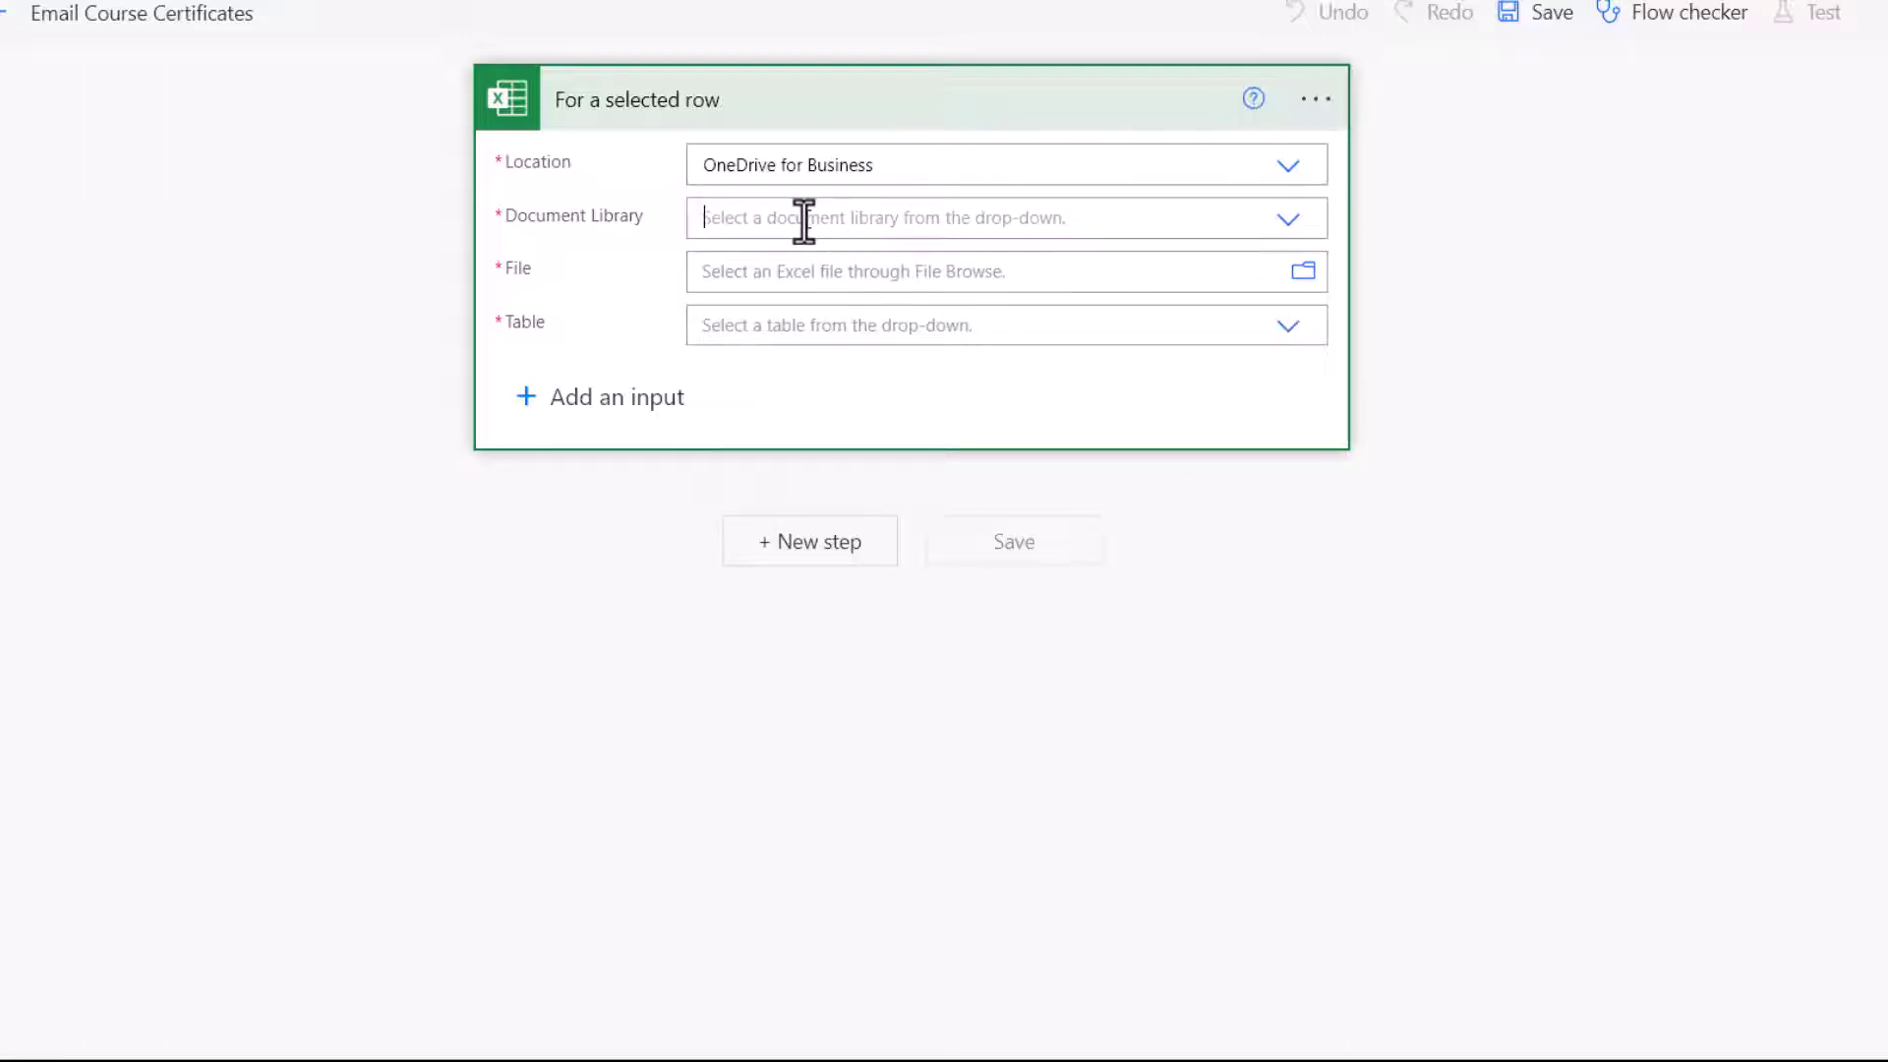
left_click(804, 222)
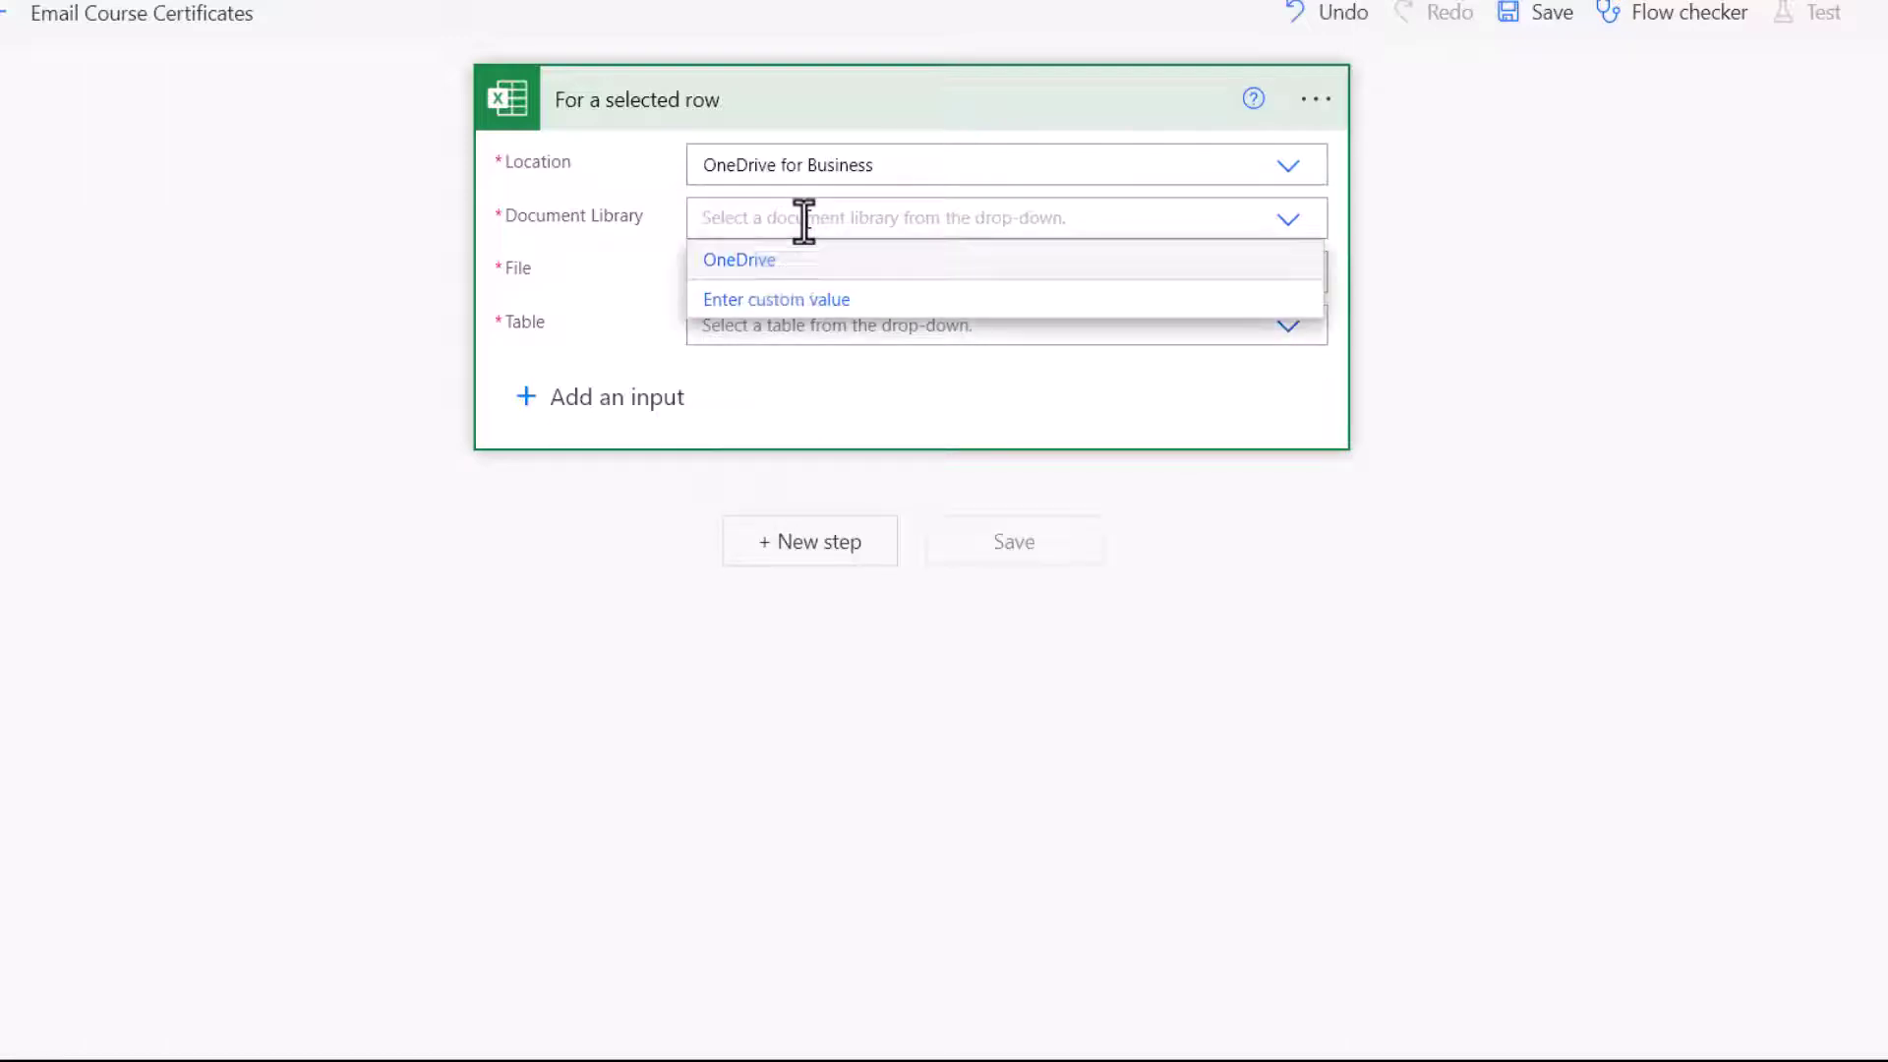
left_click(762, 264)
left_click(759, 278)
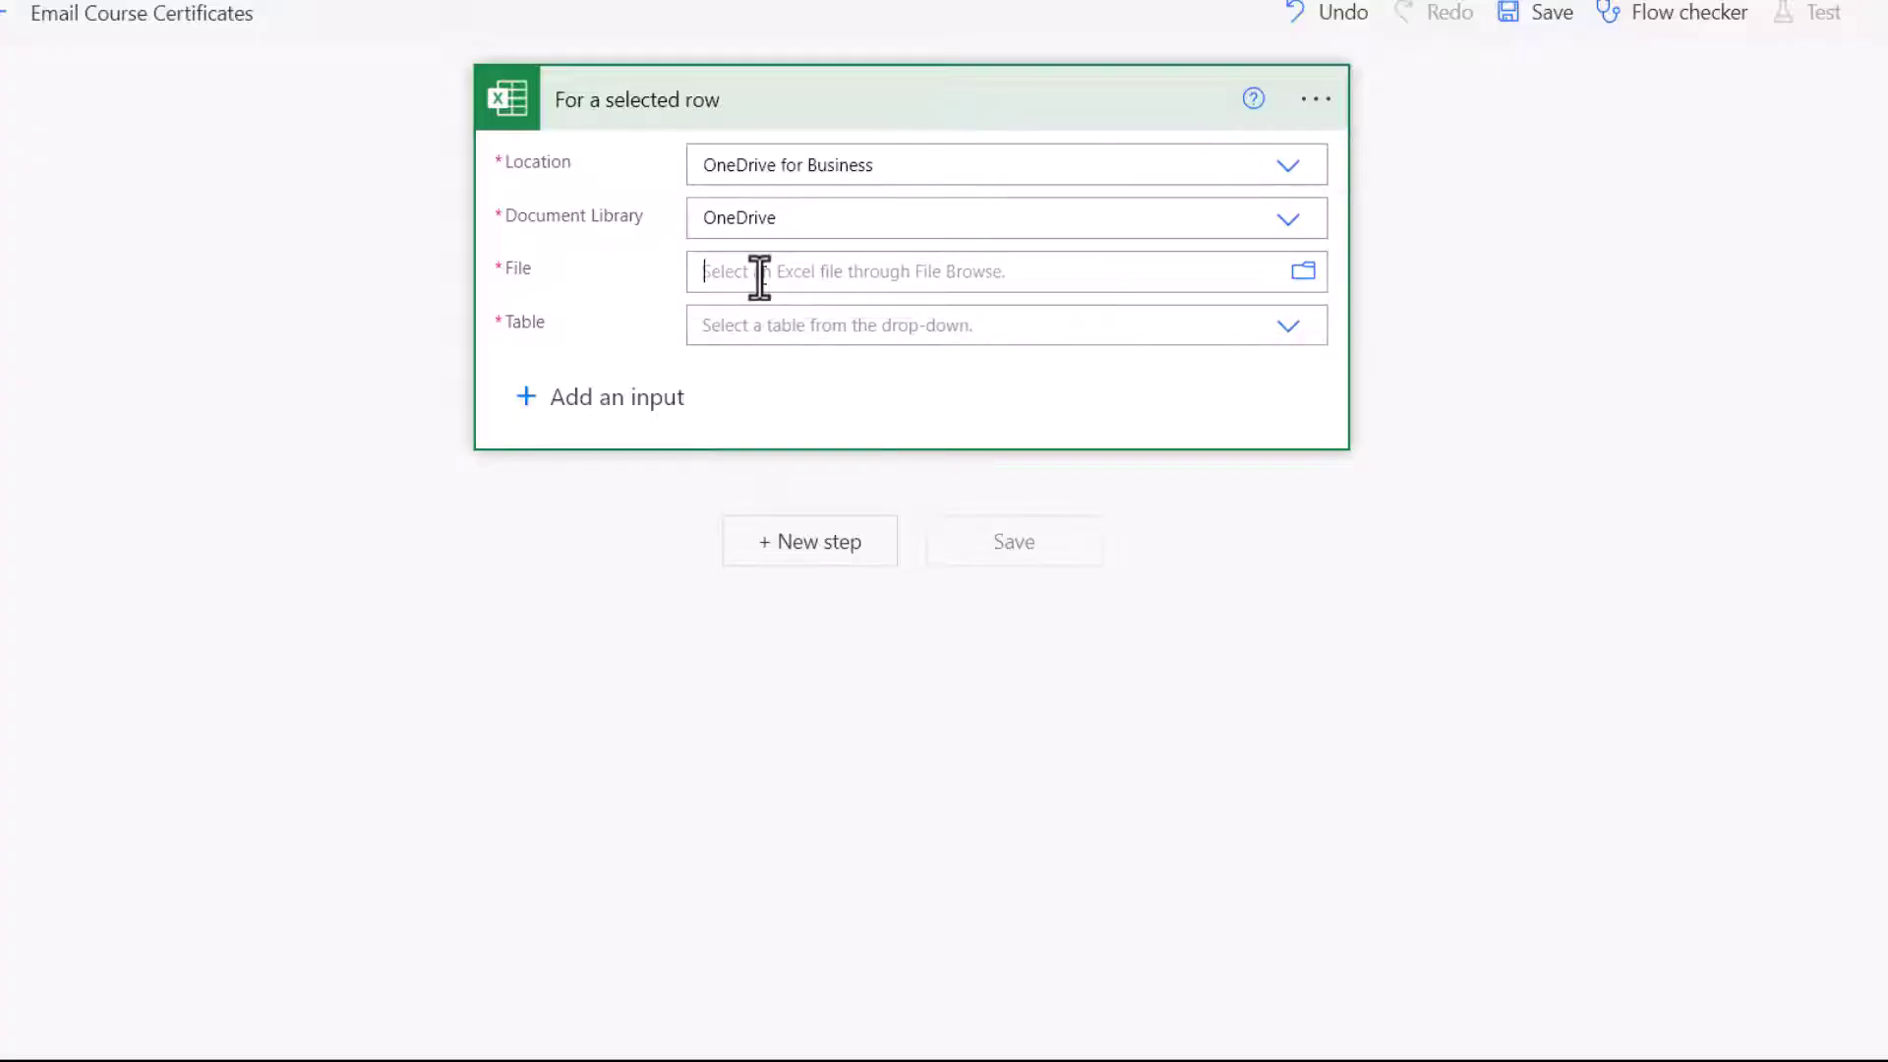
Choose /Courses/Certificate List.xlsx as the file and DelegateList as the table
left_click(1303, 272)
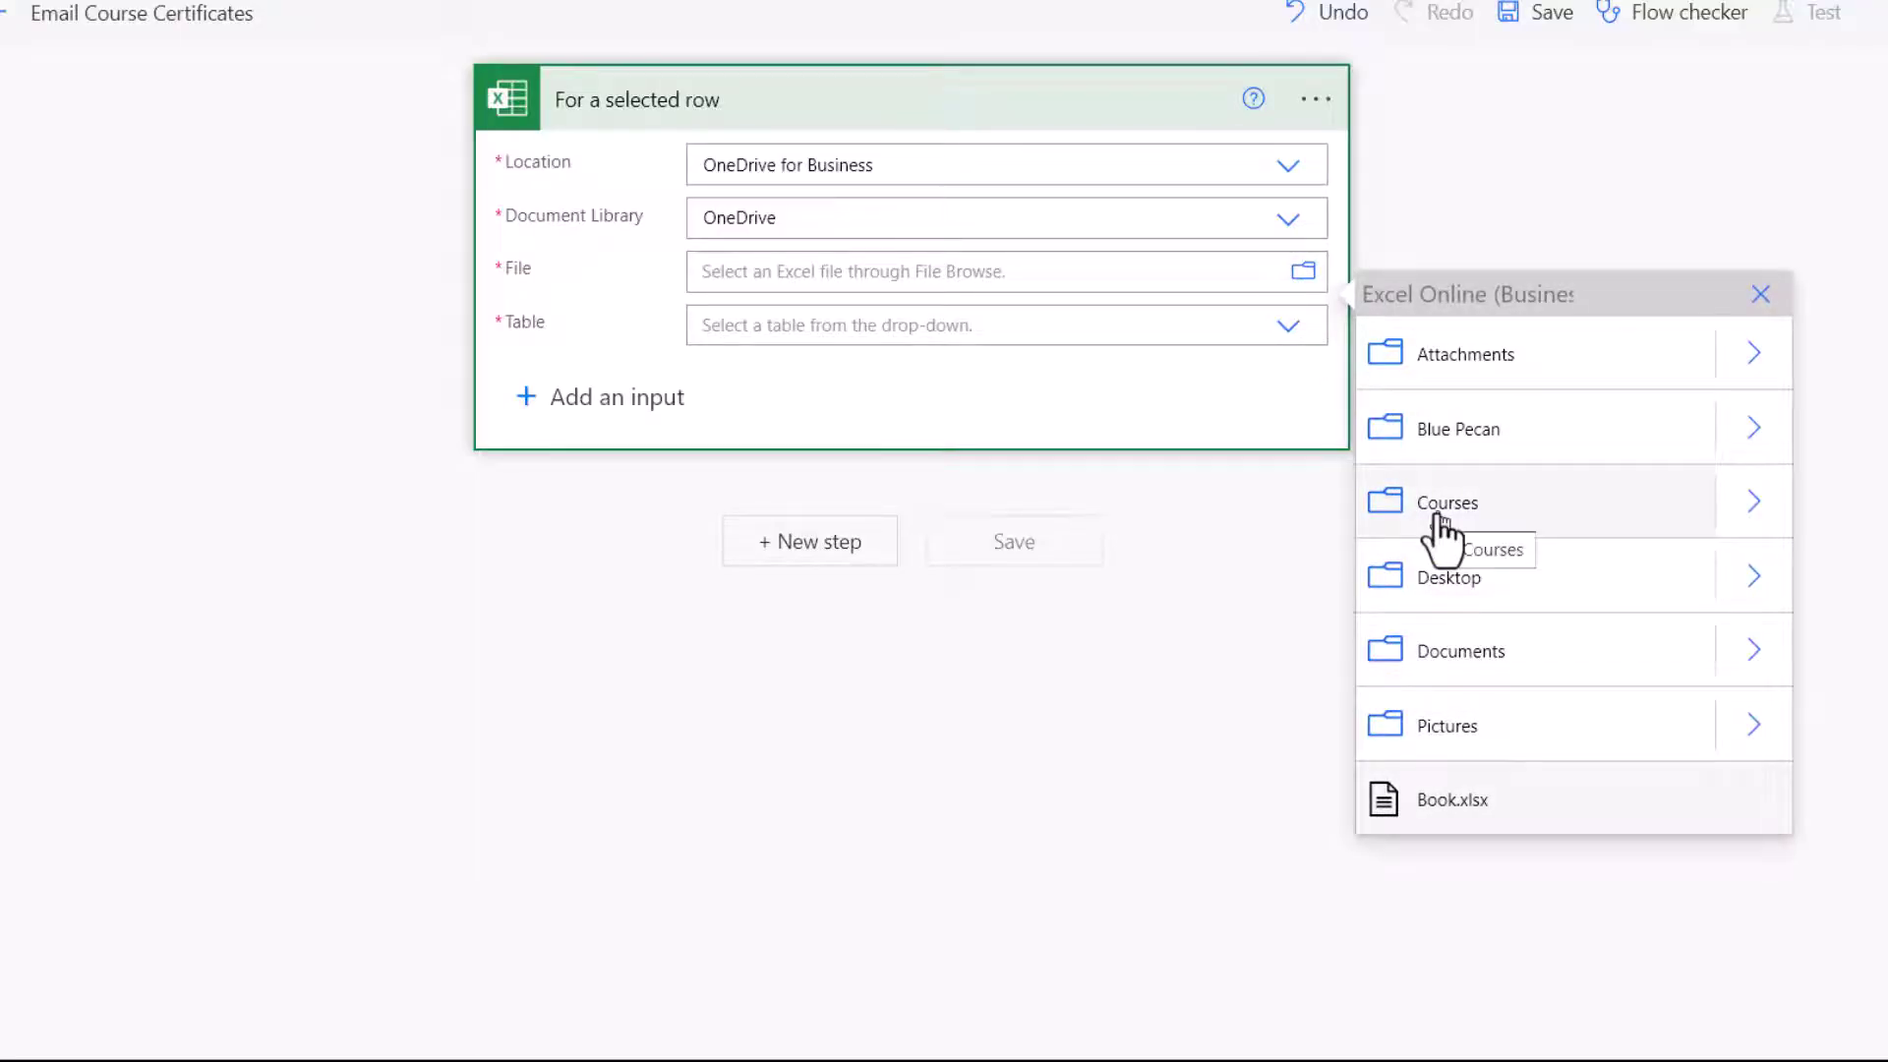
left_click(1755, 506)
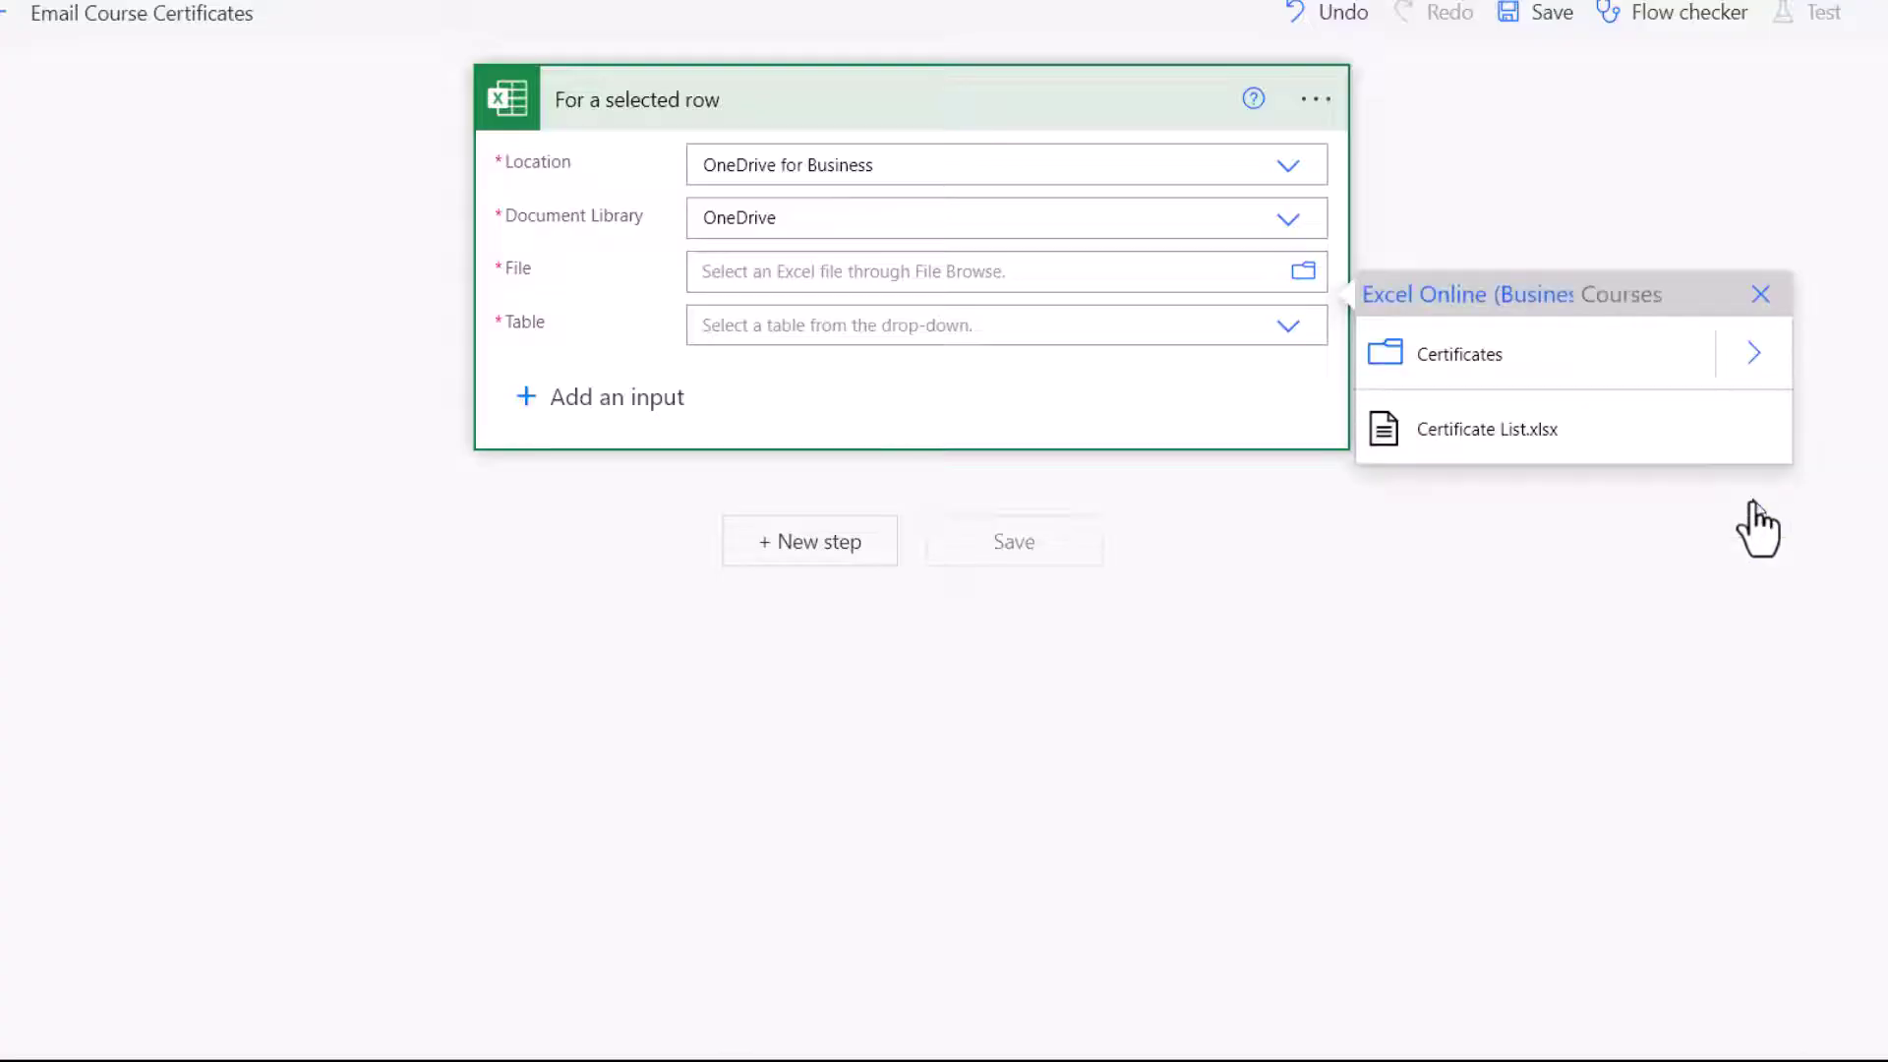
left_click(1469, 441)
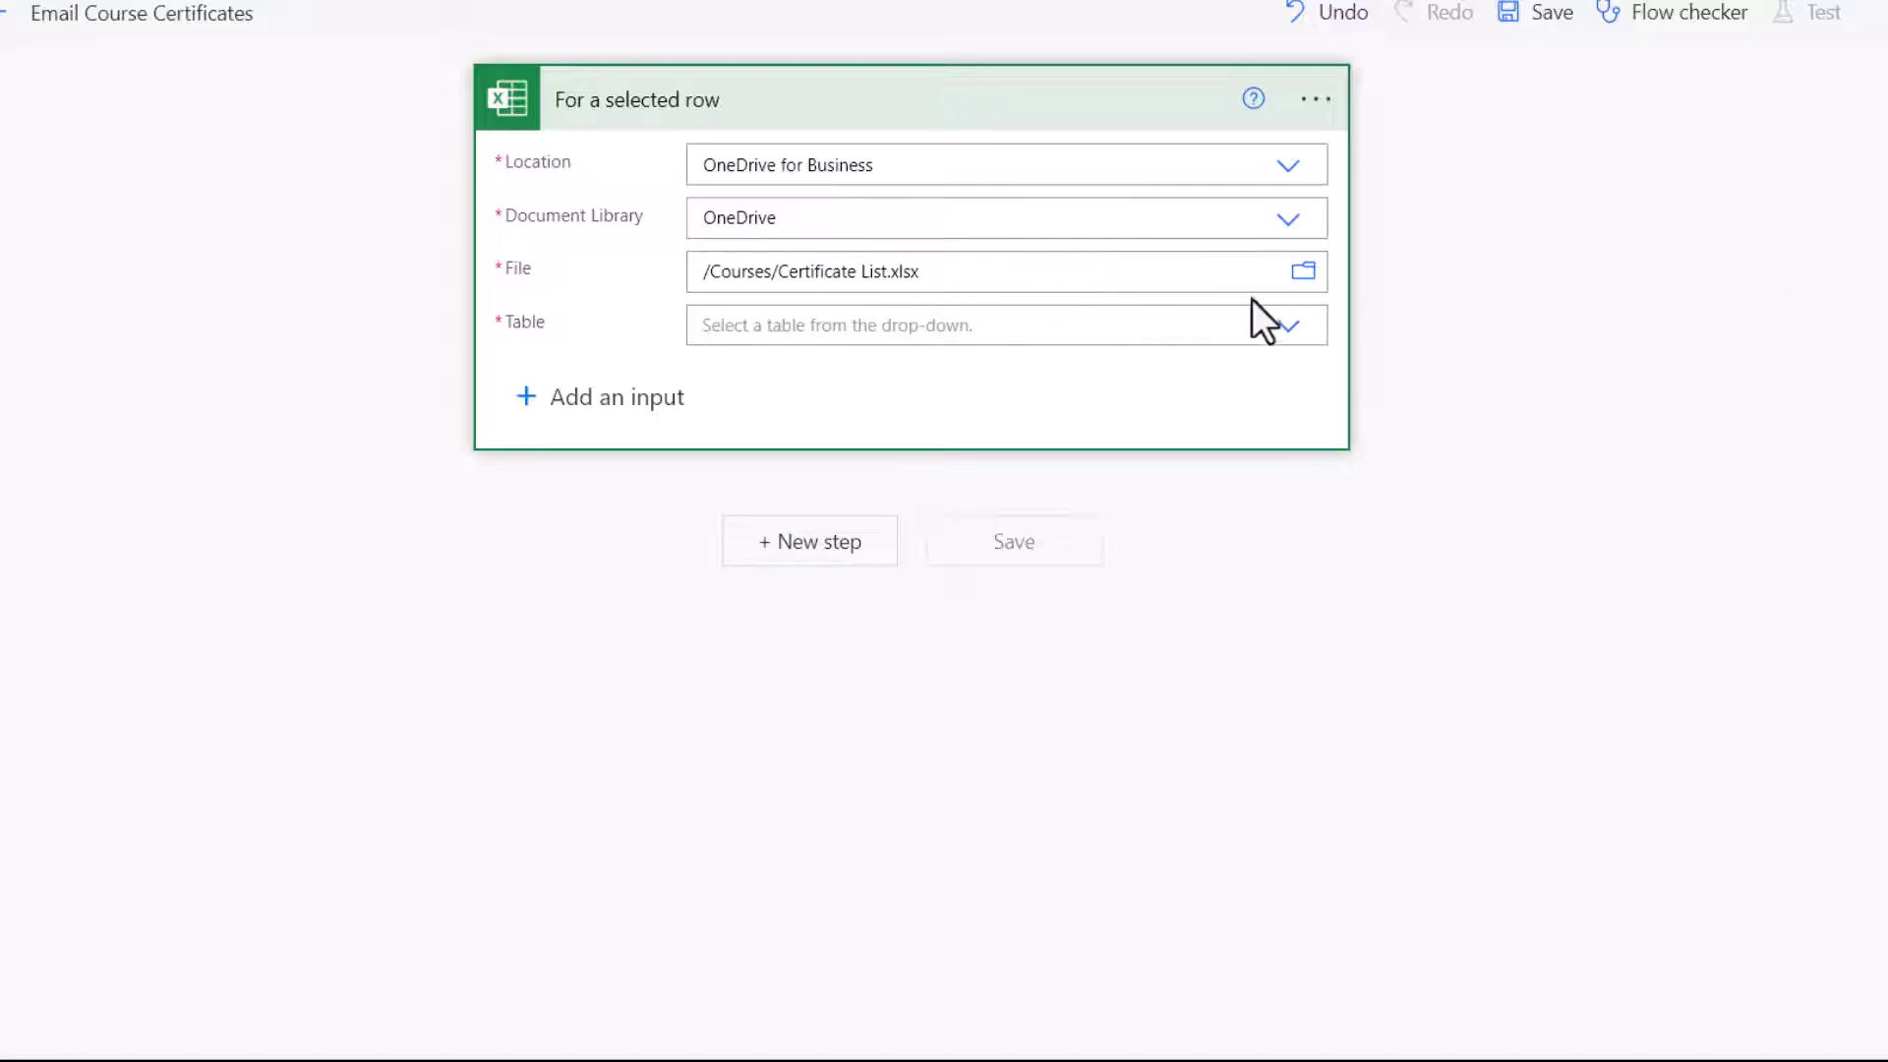
left_click(1291, 331)
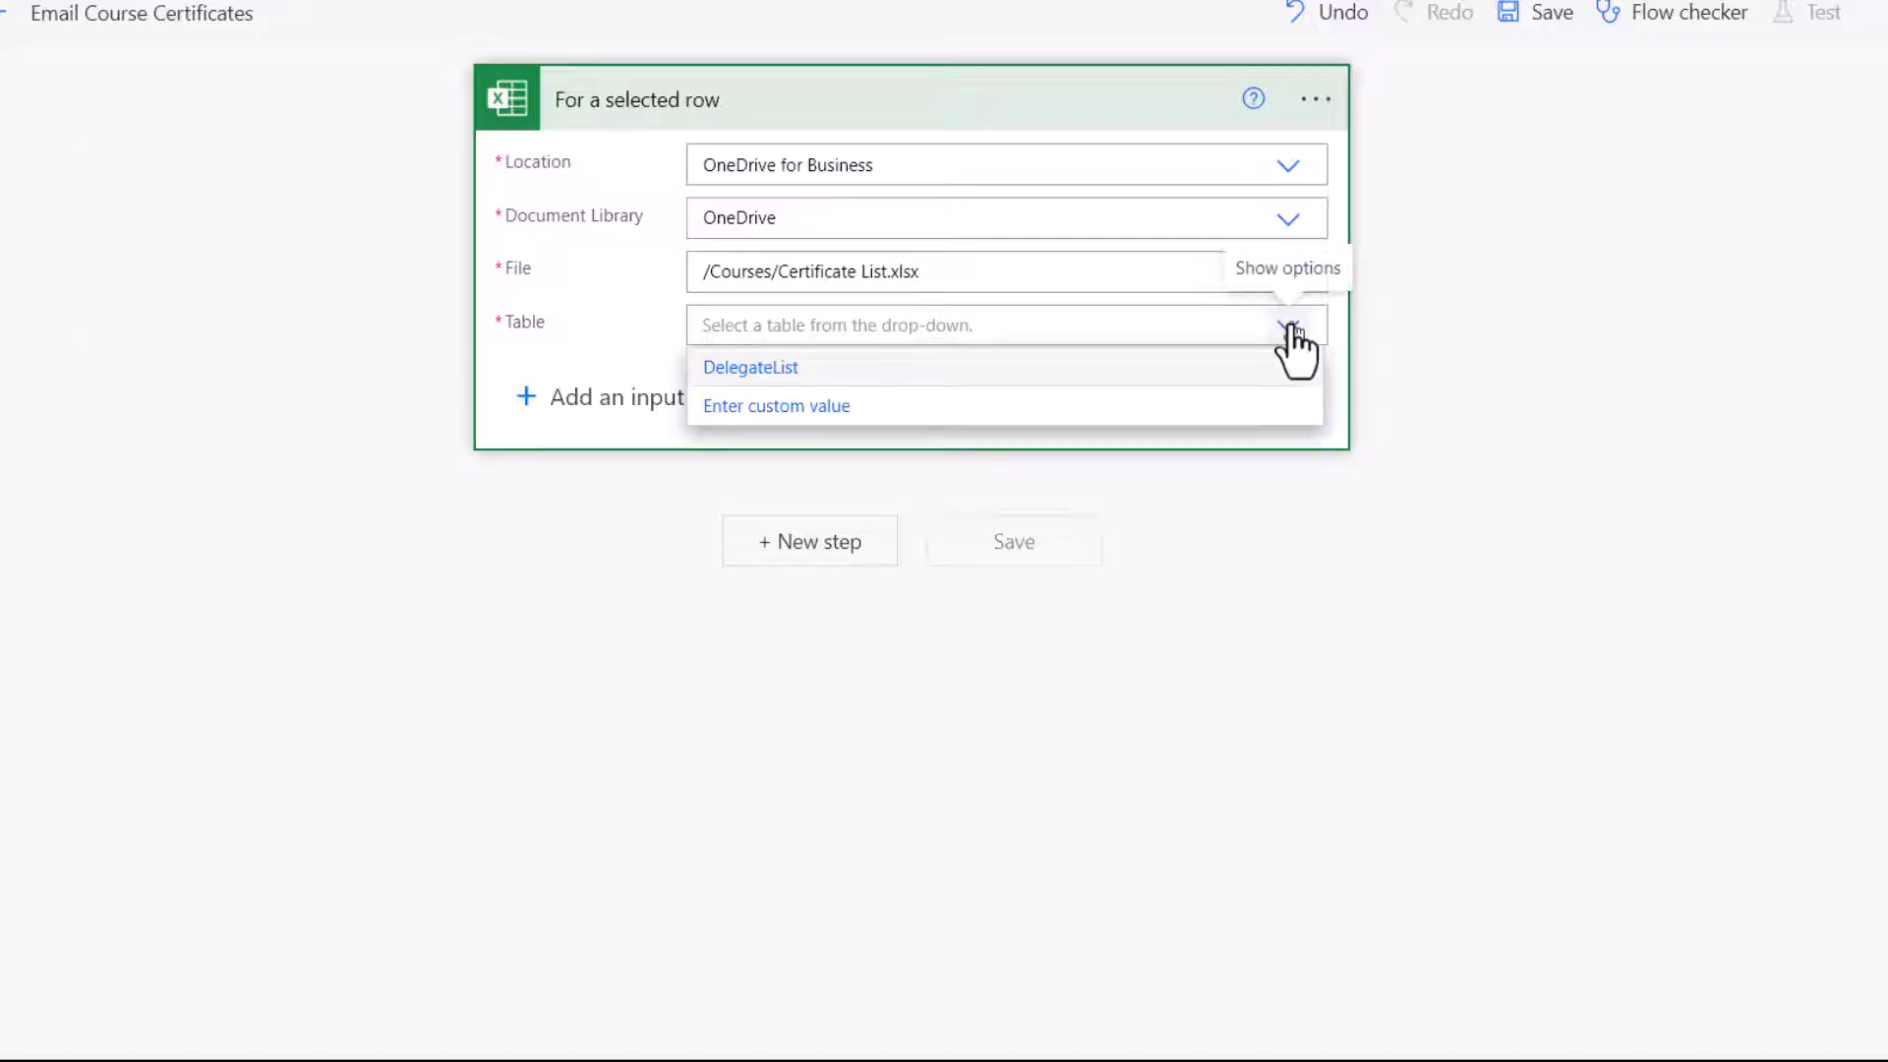
left_click(745, 371)
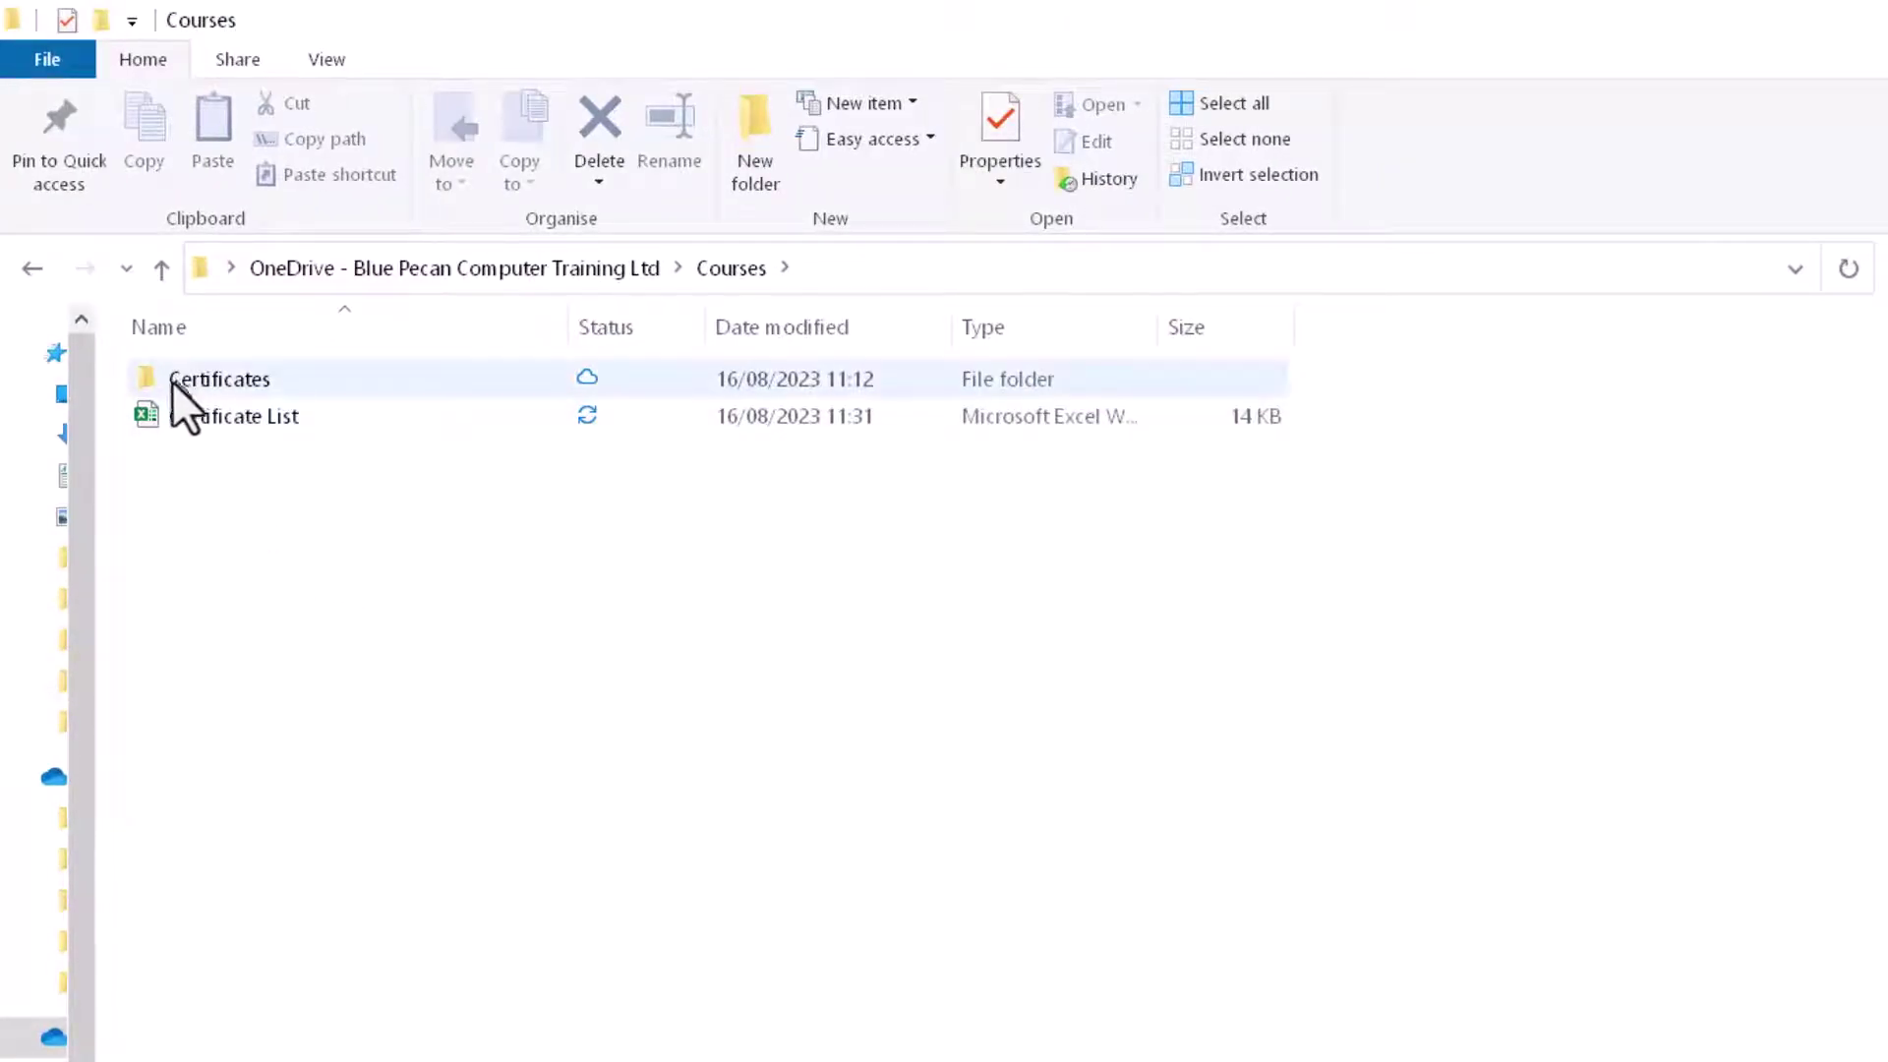
Display the details of the Certificates folder within File Explorer's Courses folder
mouse_move(185, 385)
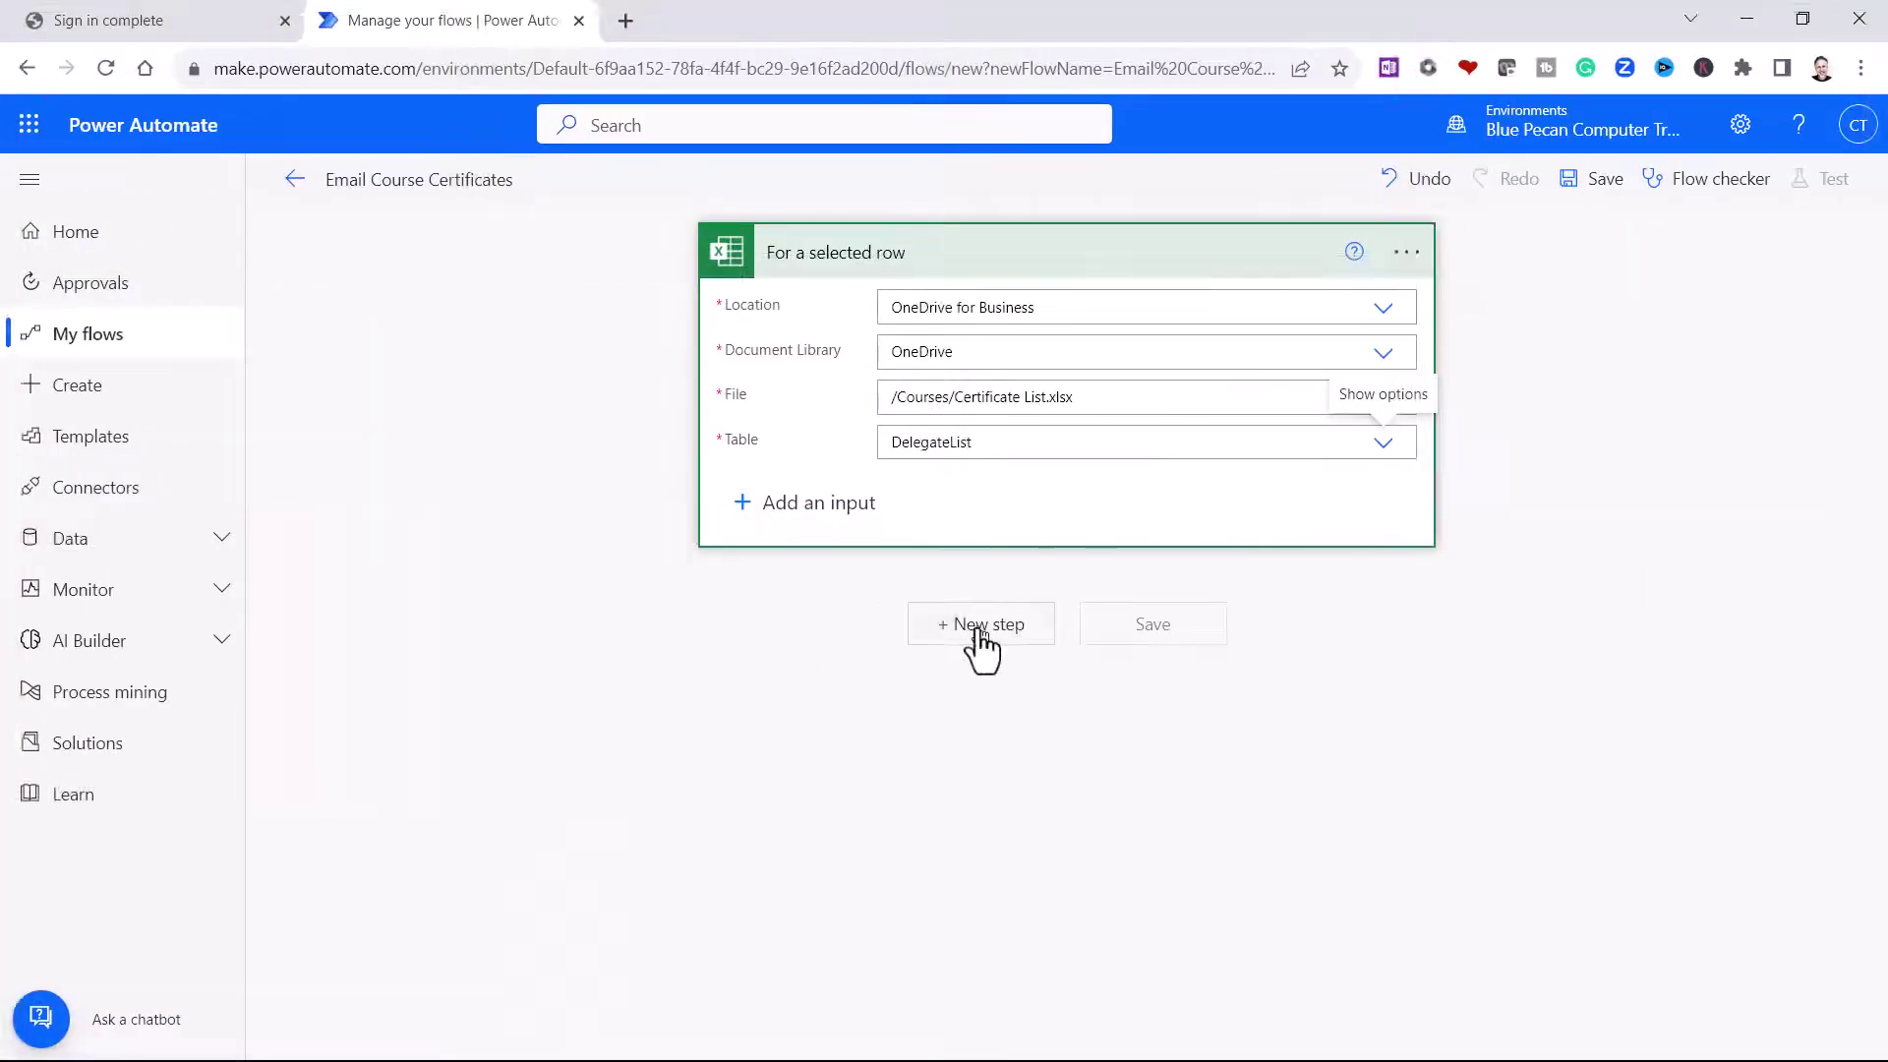
Add a OneDrive 'List files in folder' action with its Folder browsed to Root > Courses > Certificates
left_click(948, 609)
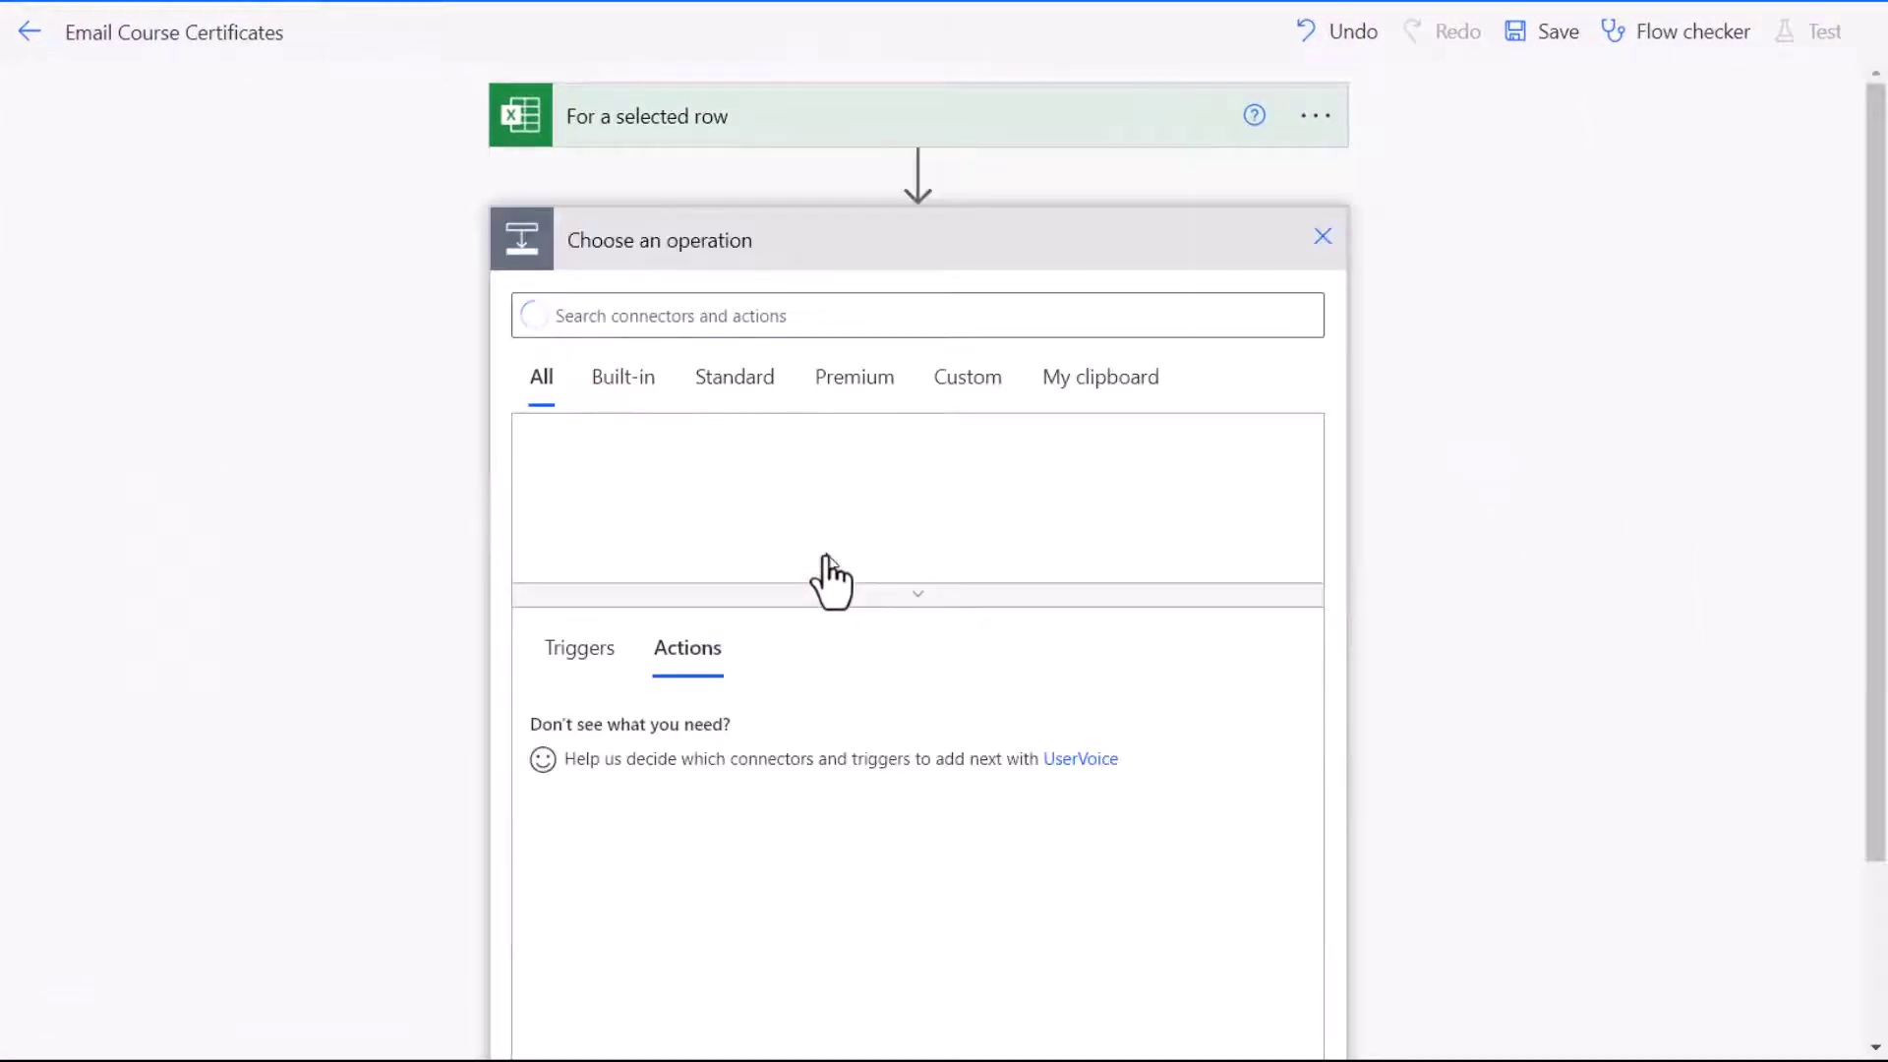
type("l")
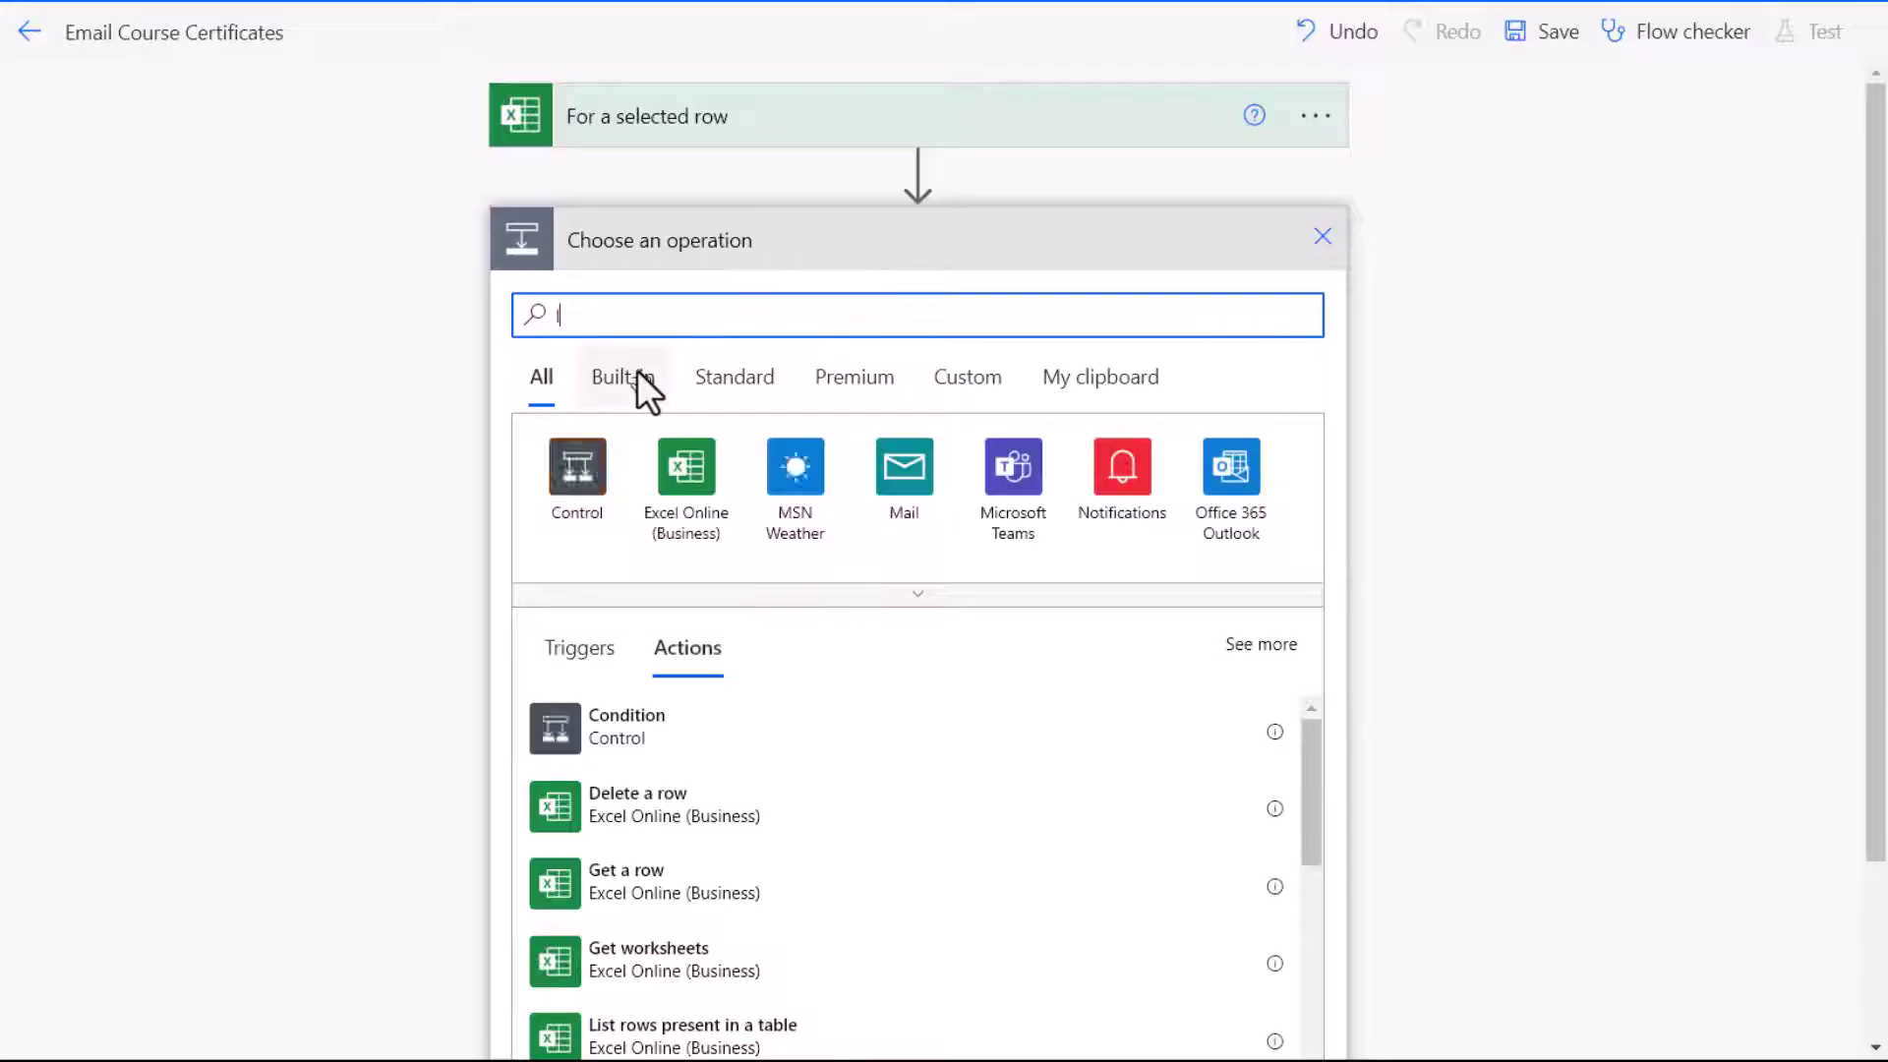
type("ist")
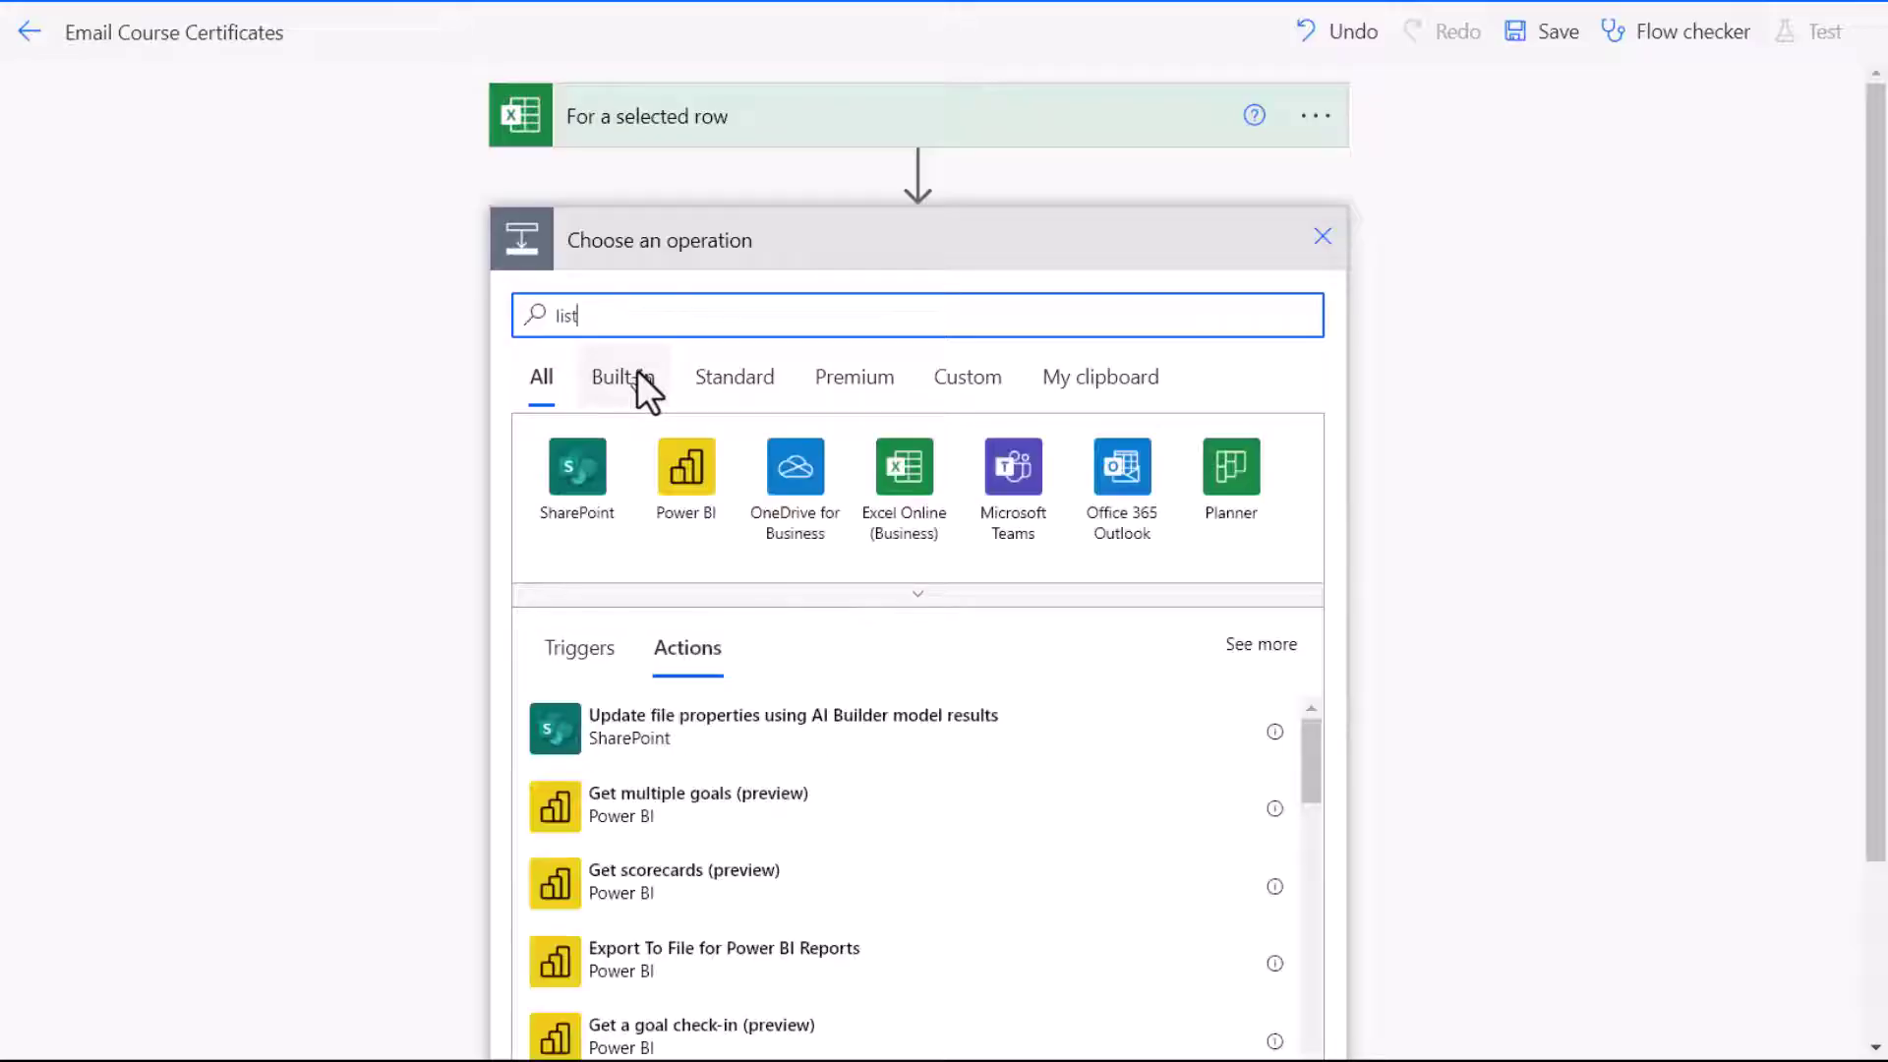
type(" files")
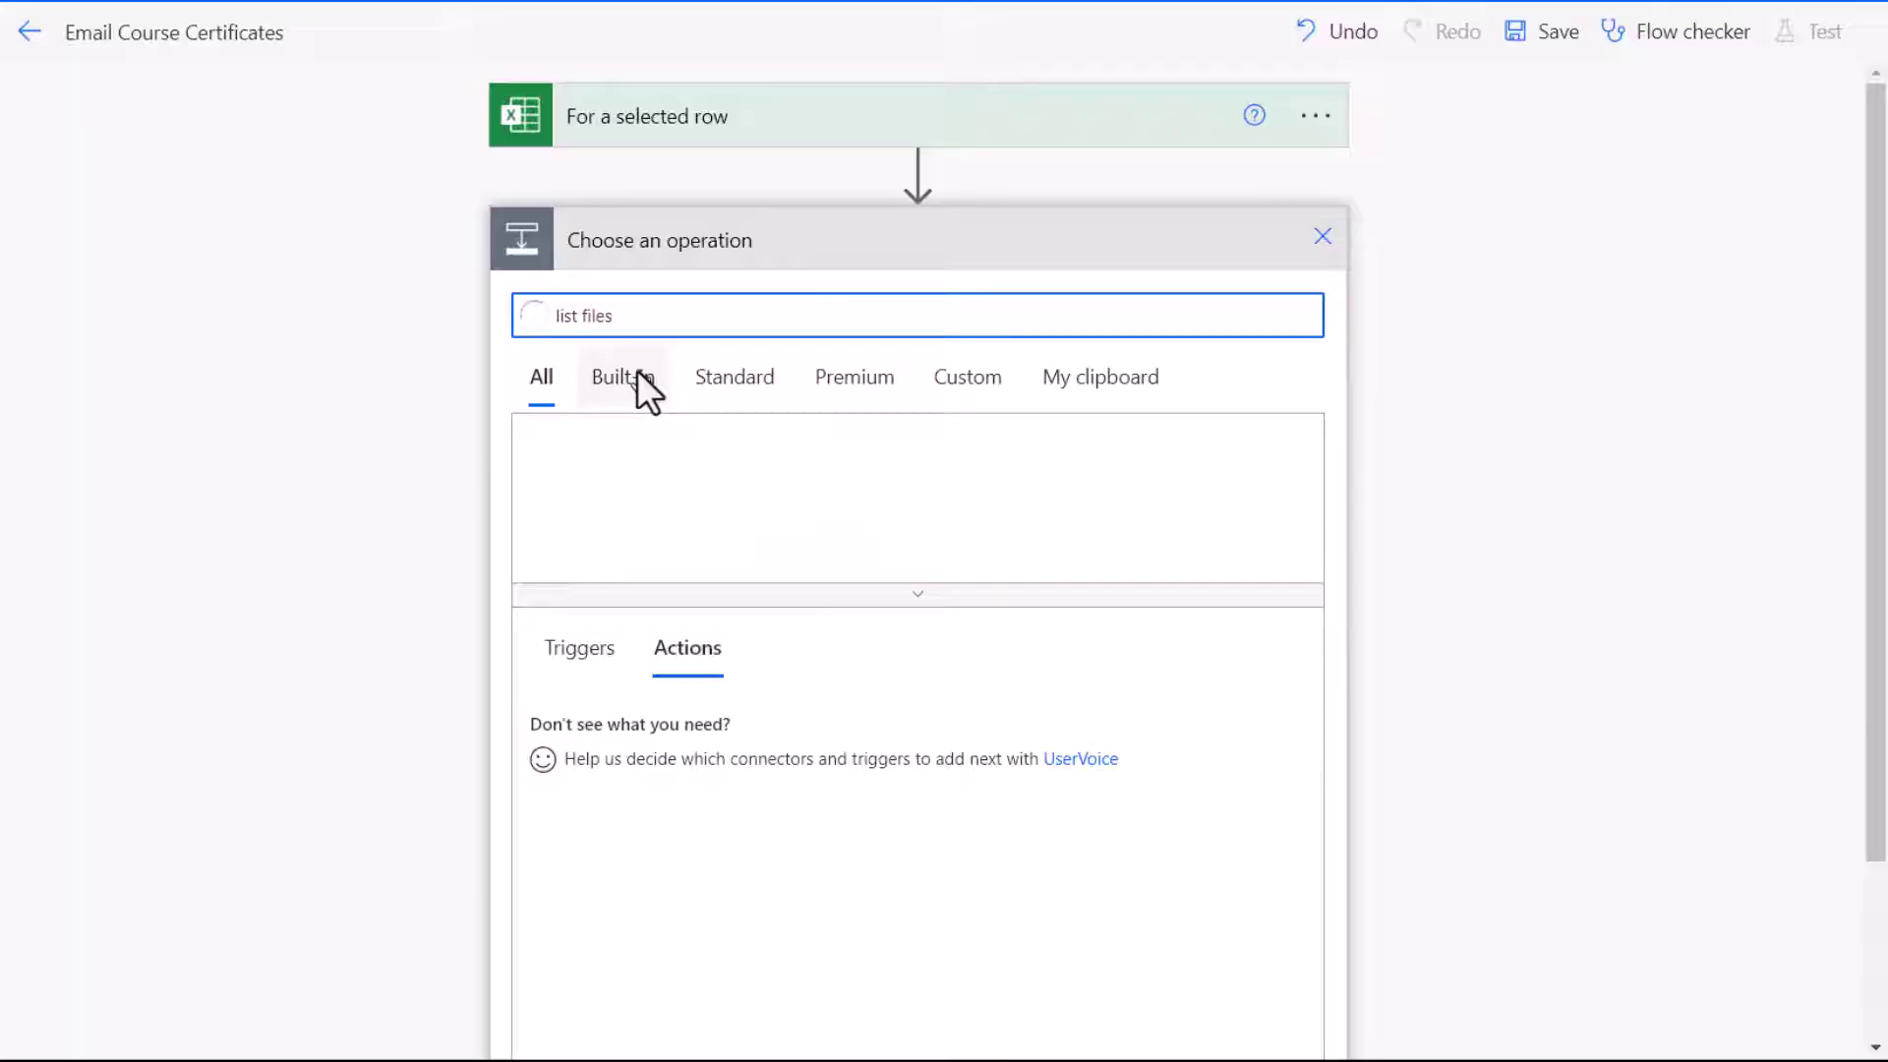
type(" in folder")
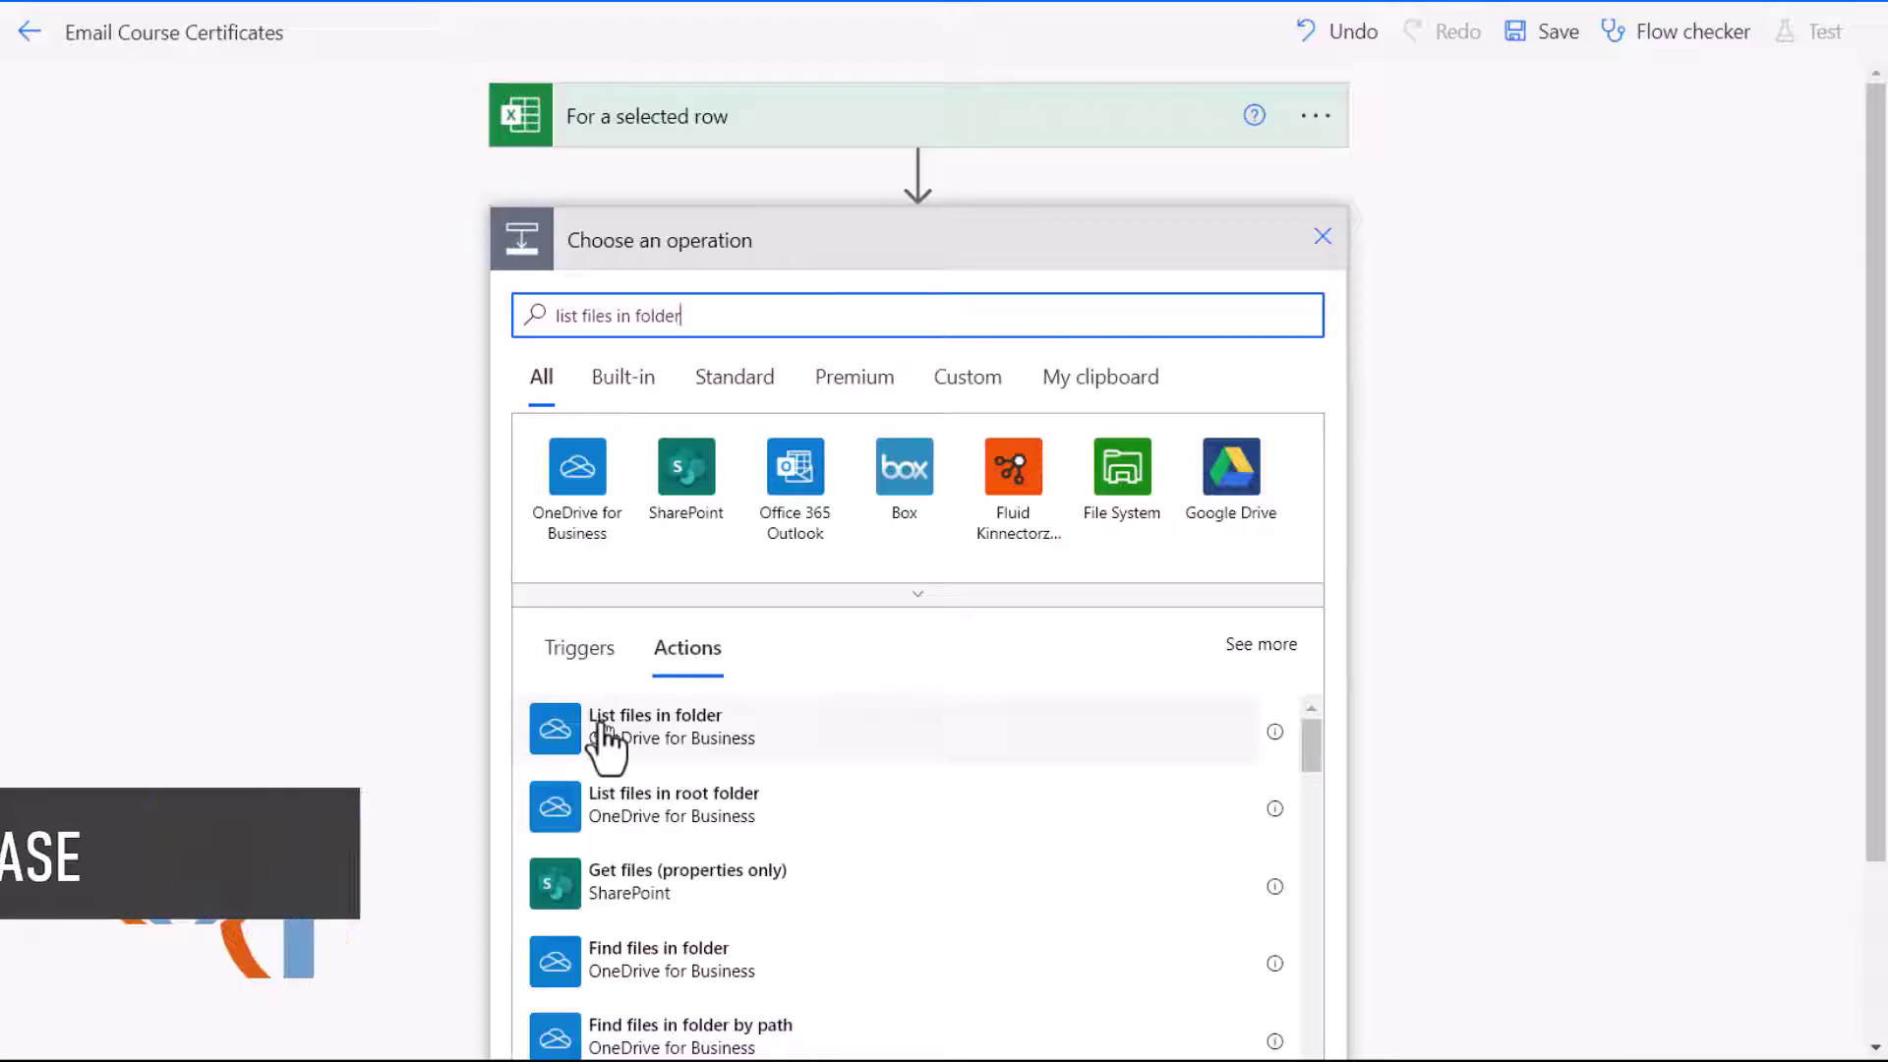
left_click(645, 755)
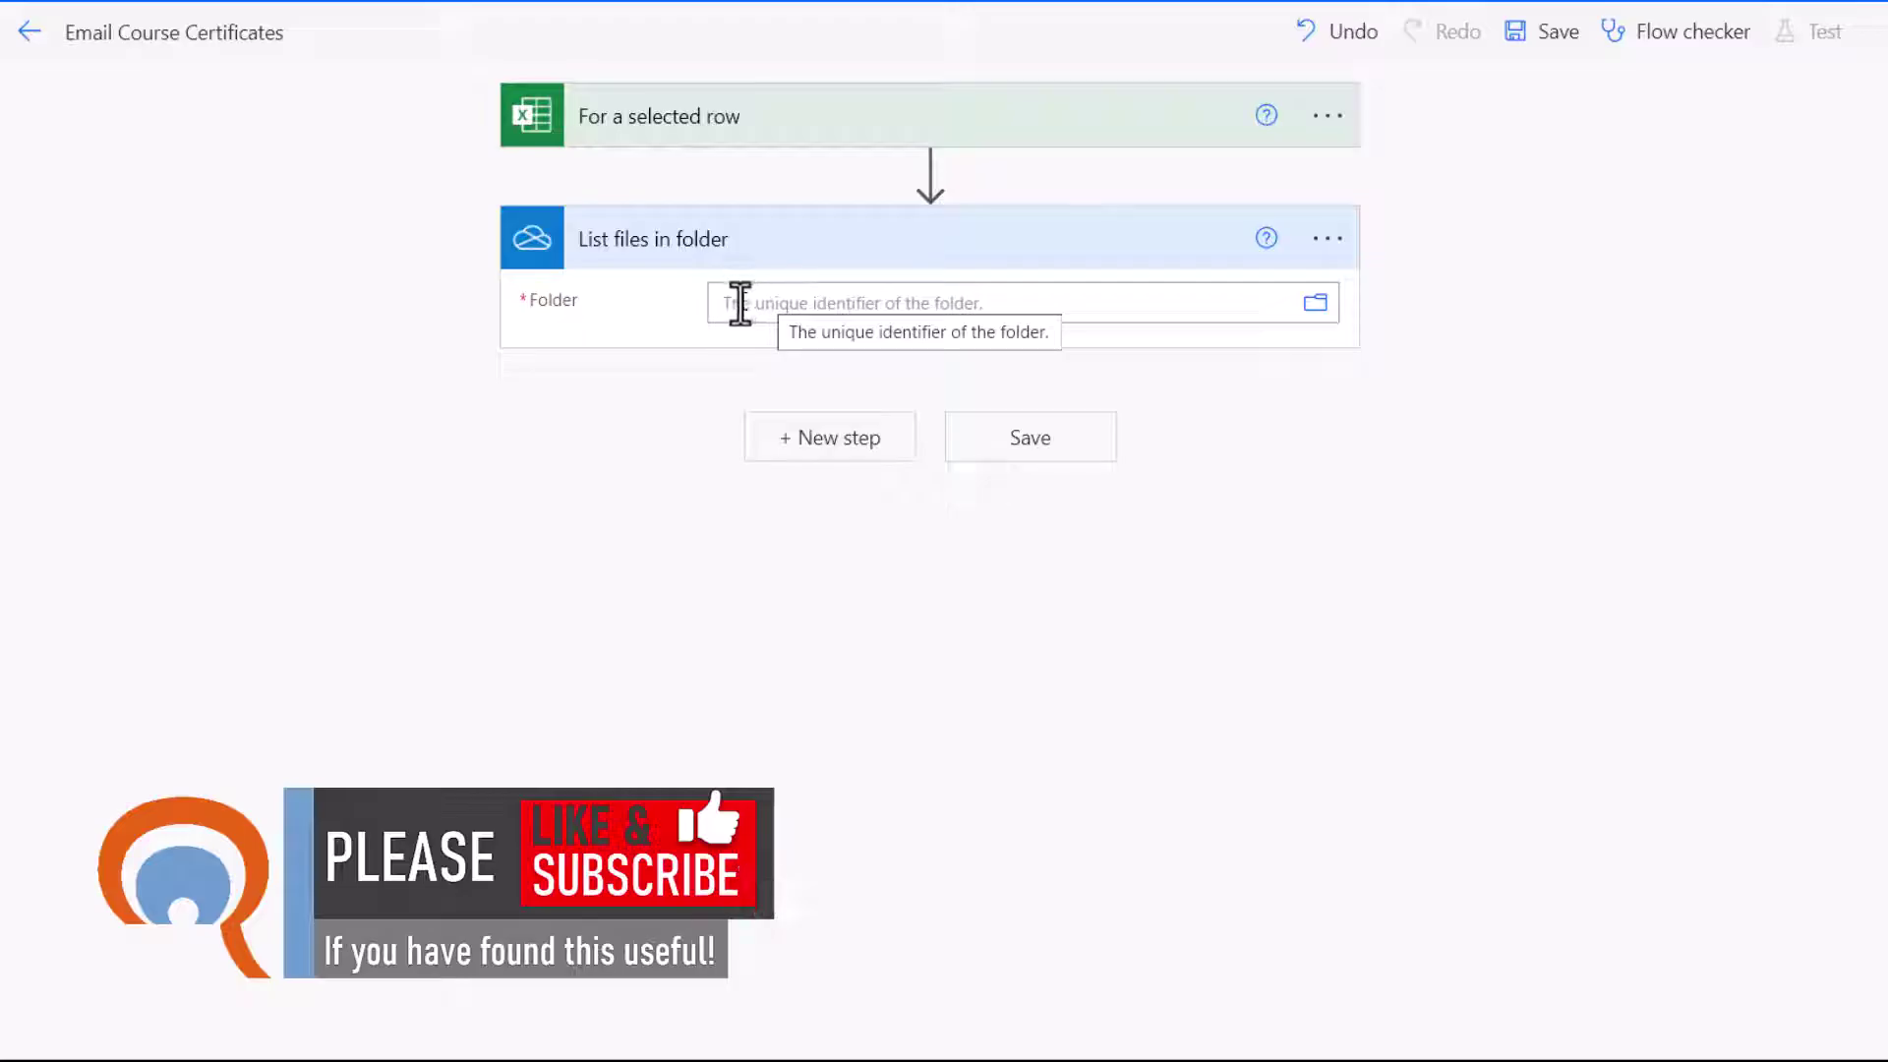
left_click(1034, 301)
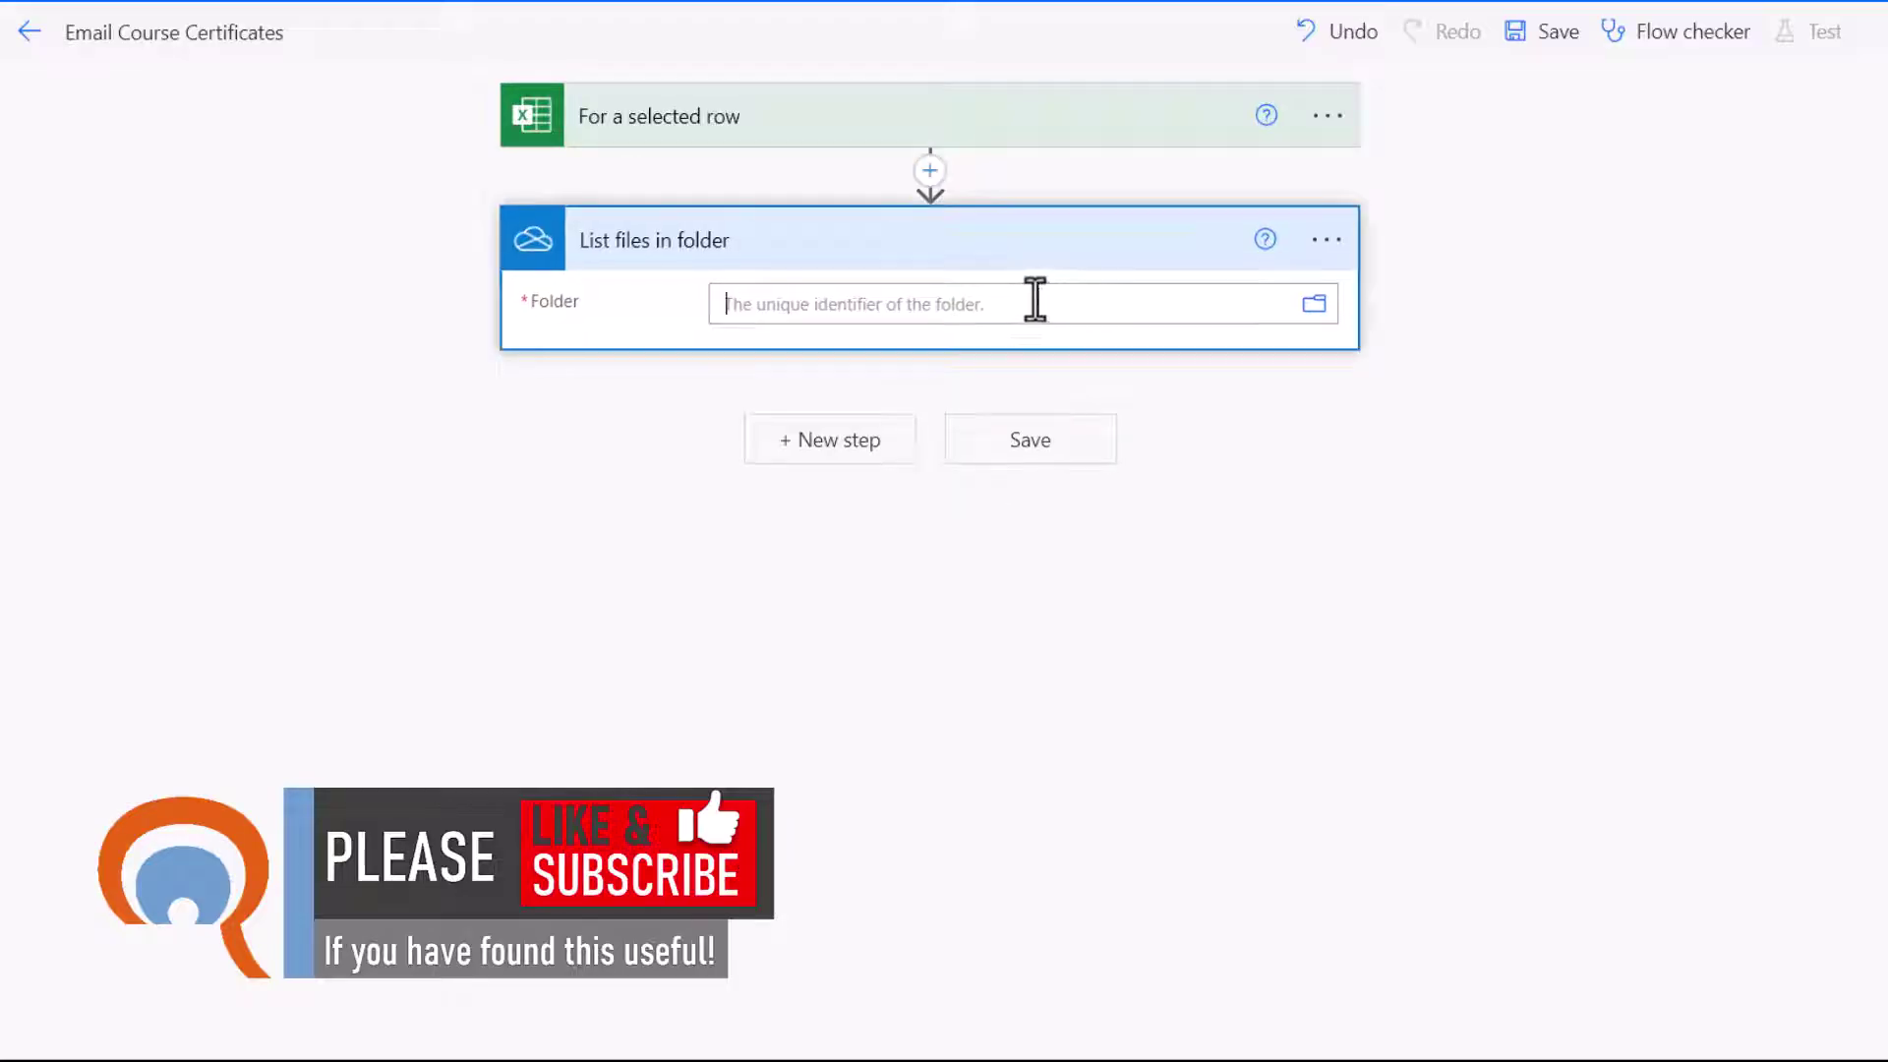
left_click(1315, 303)
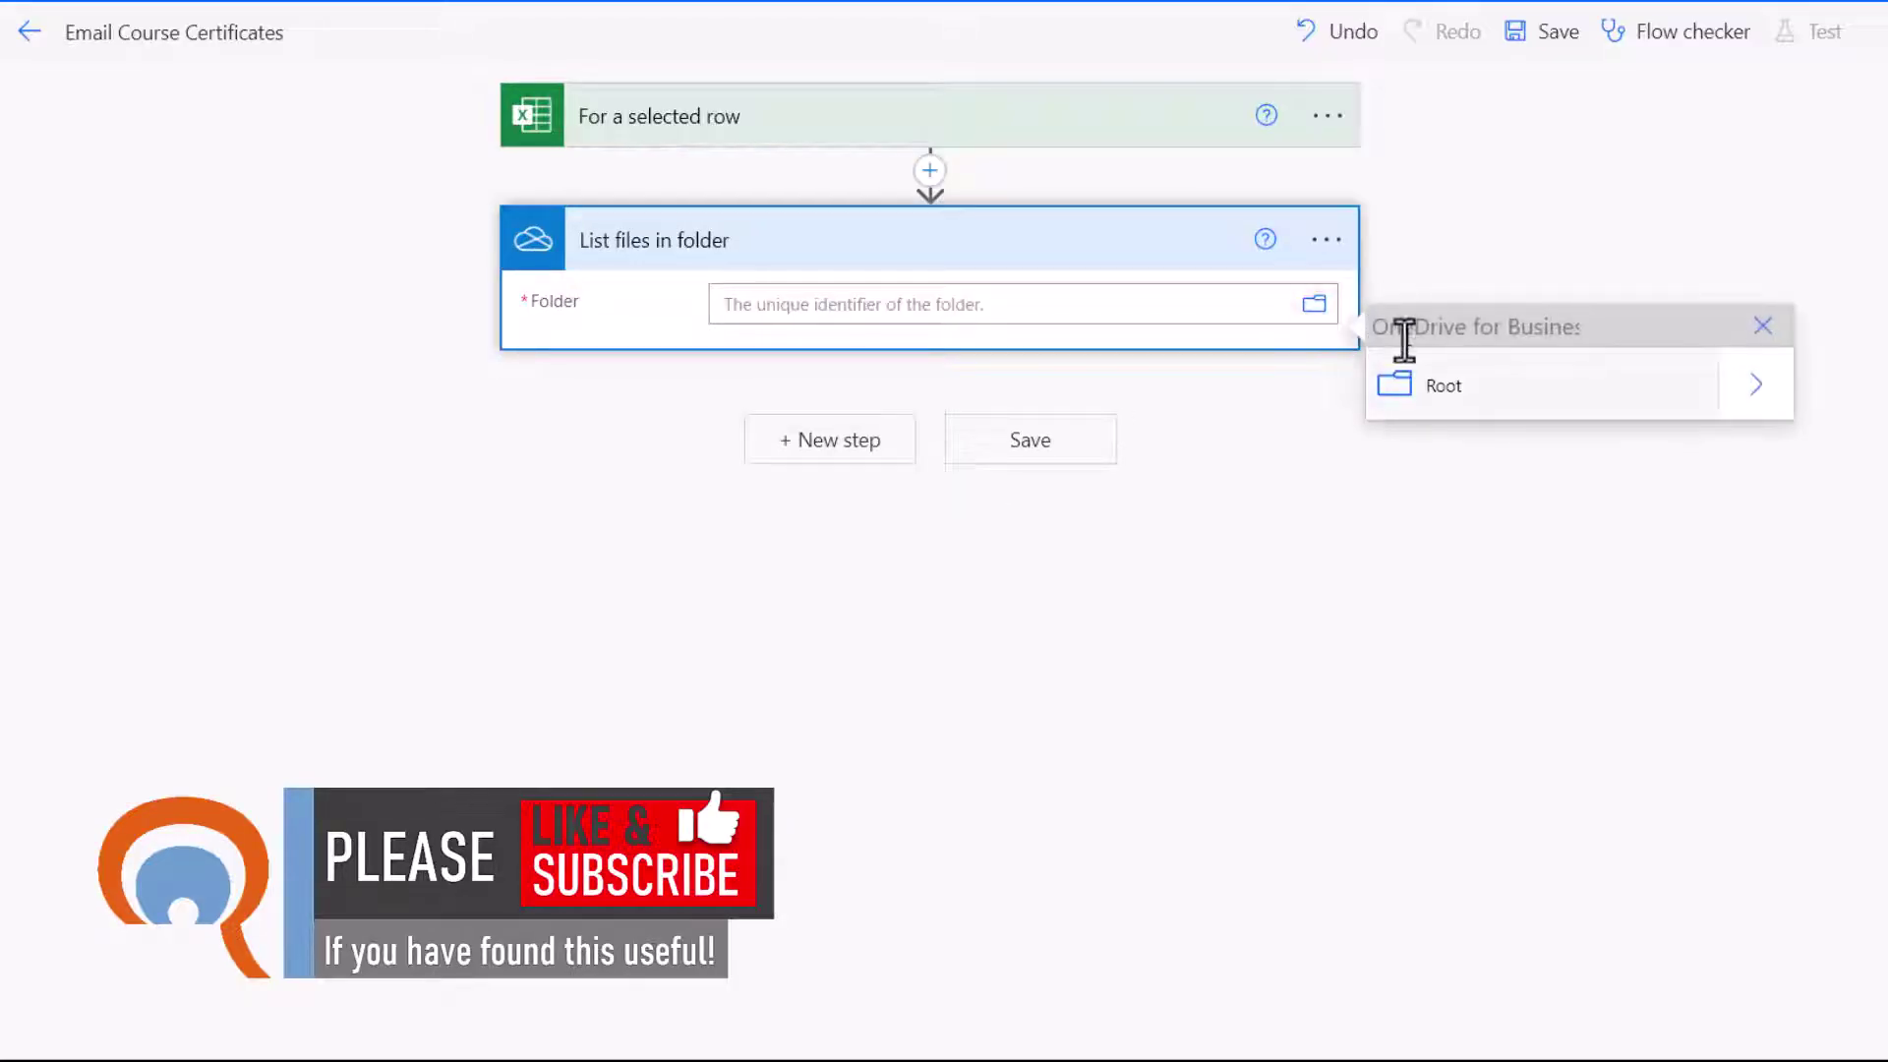
left_click(1756, 385)
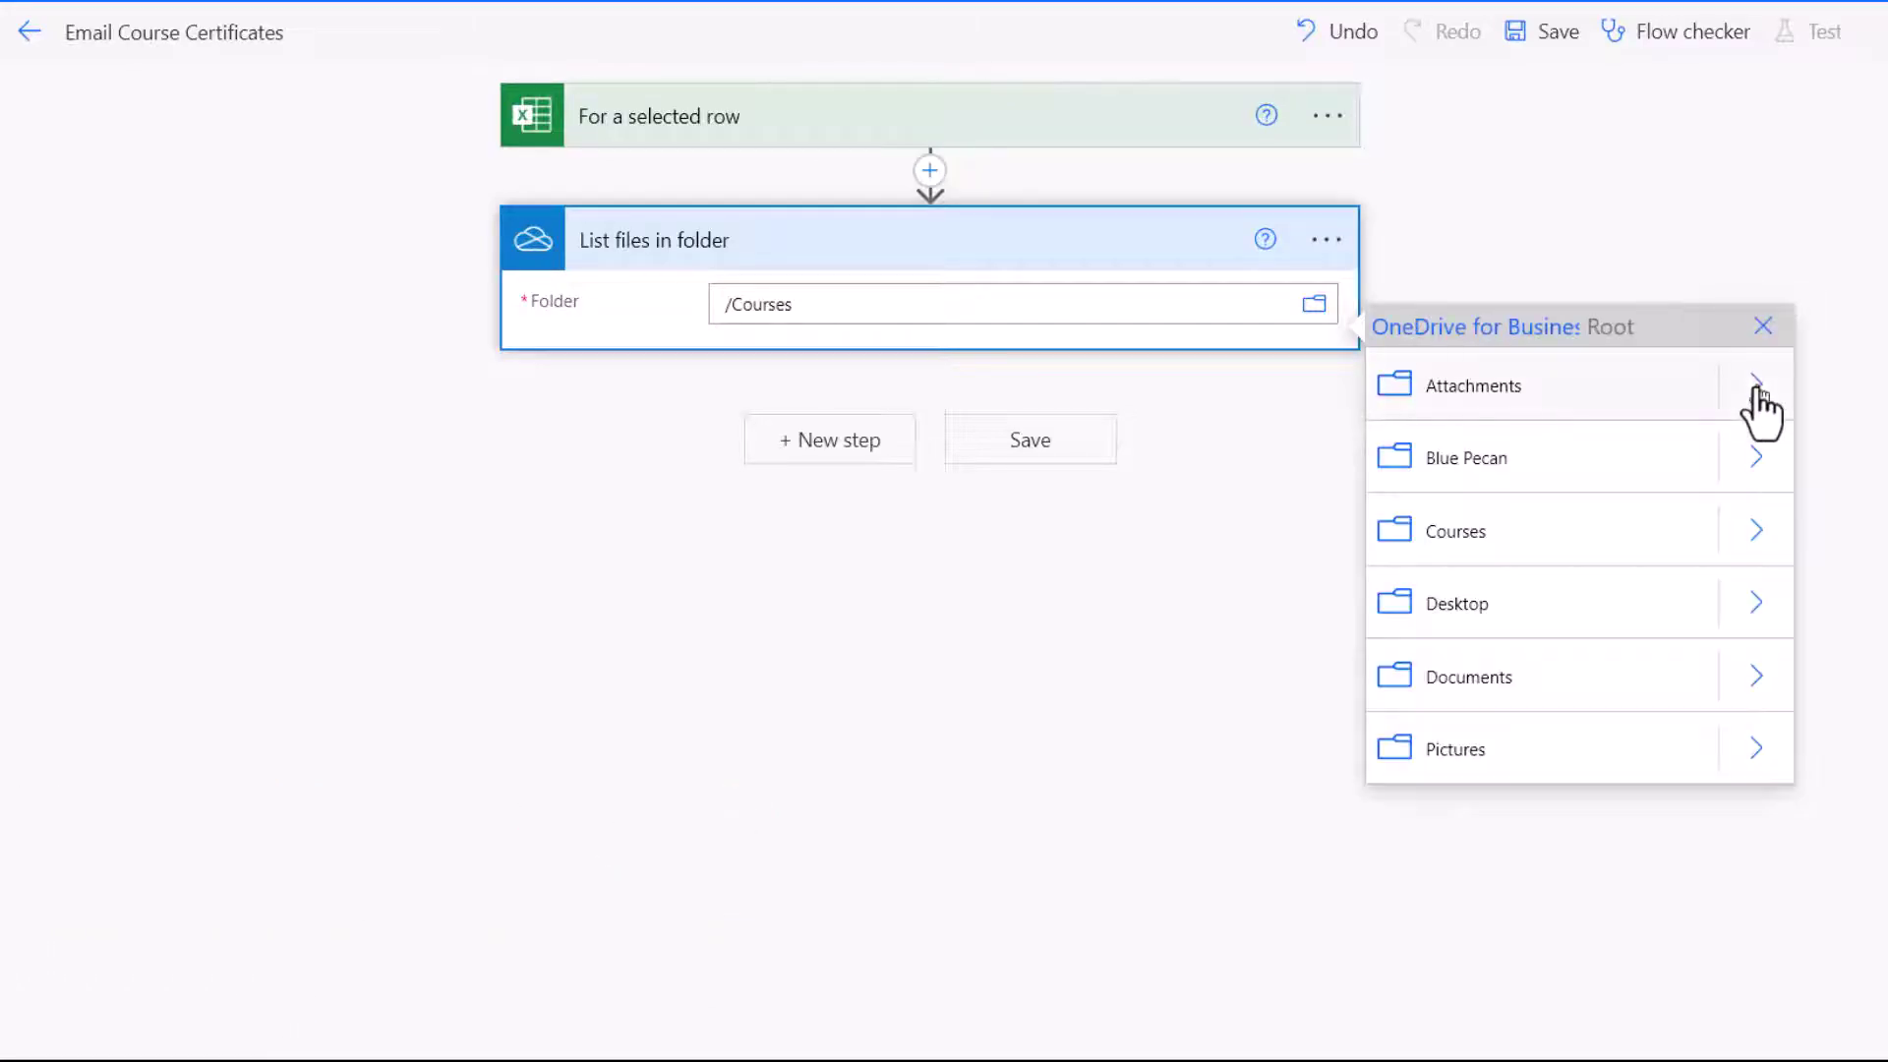
left_click(1756, 531)
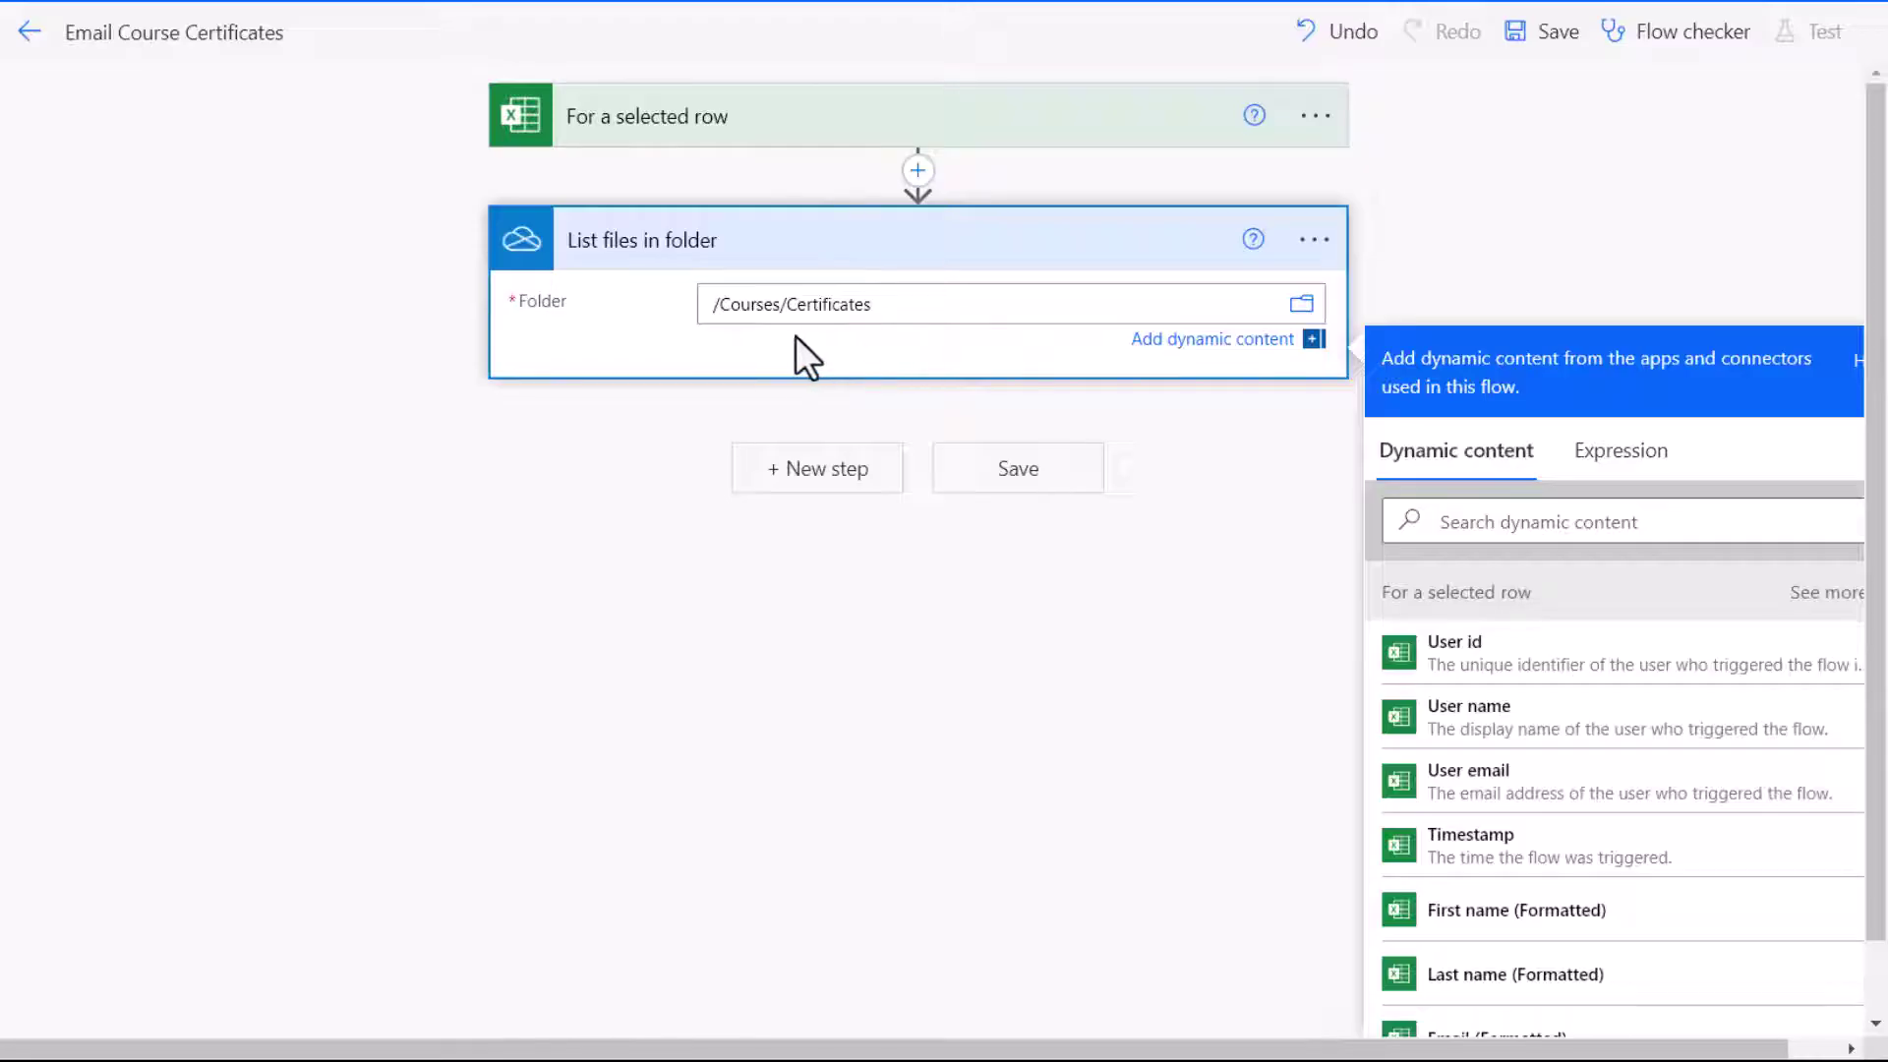
Add a Control 'Apply to each' loop that iterates over the listed files' value output
left_click(831, 492)
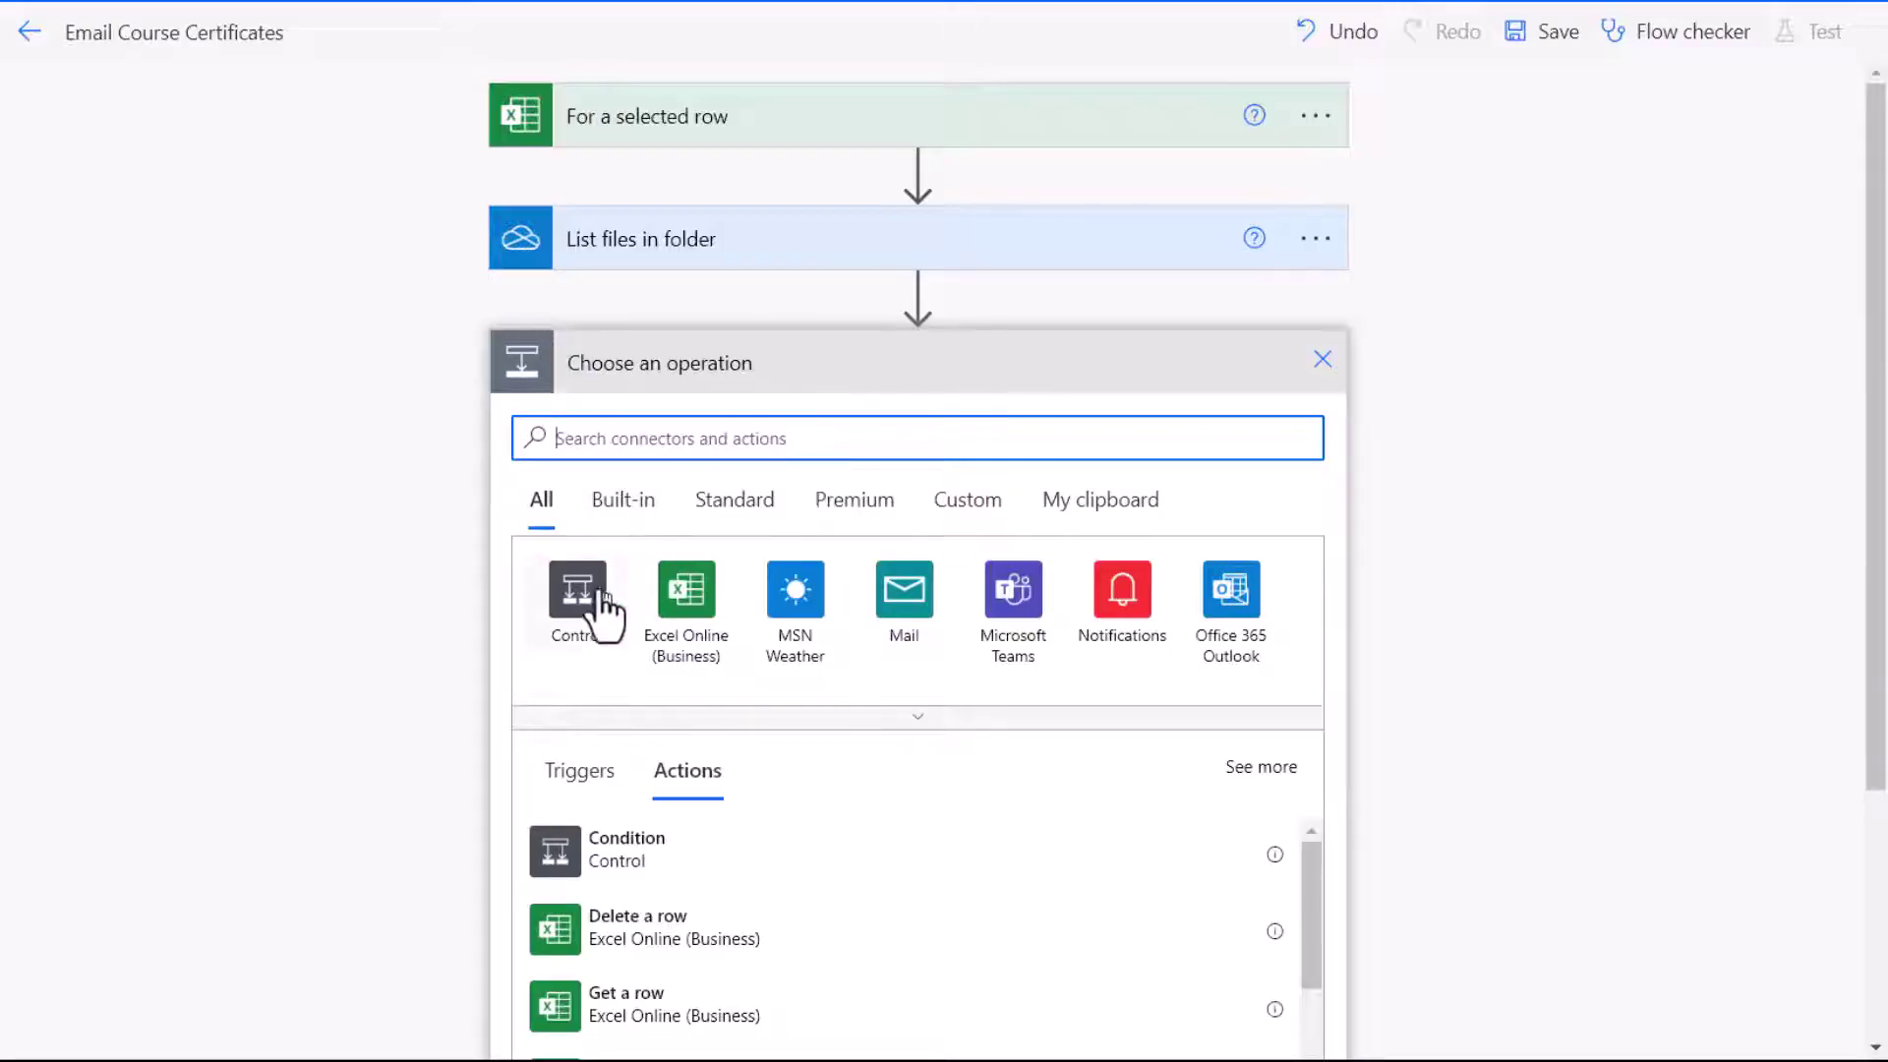
left_click(593, 600)
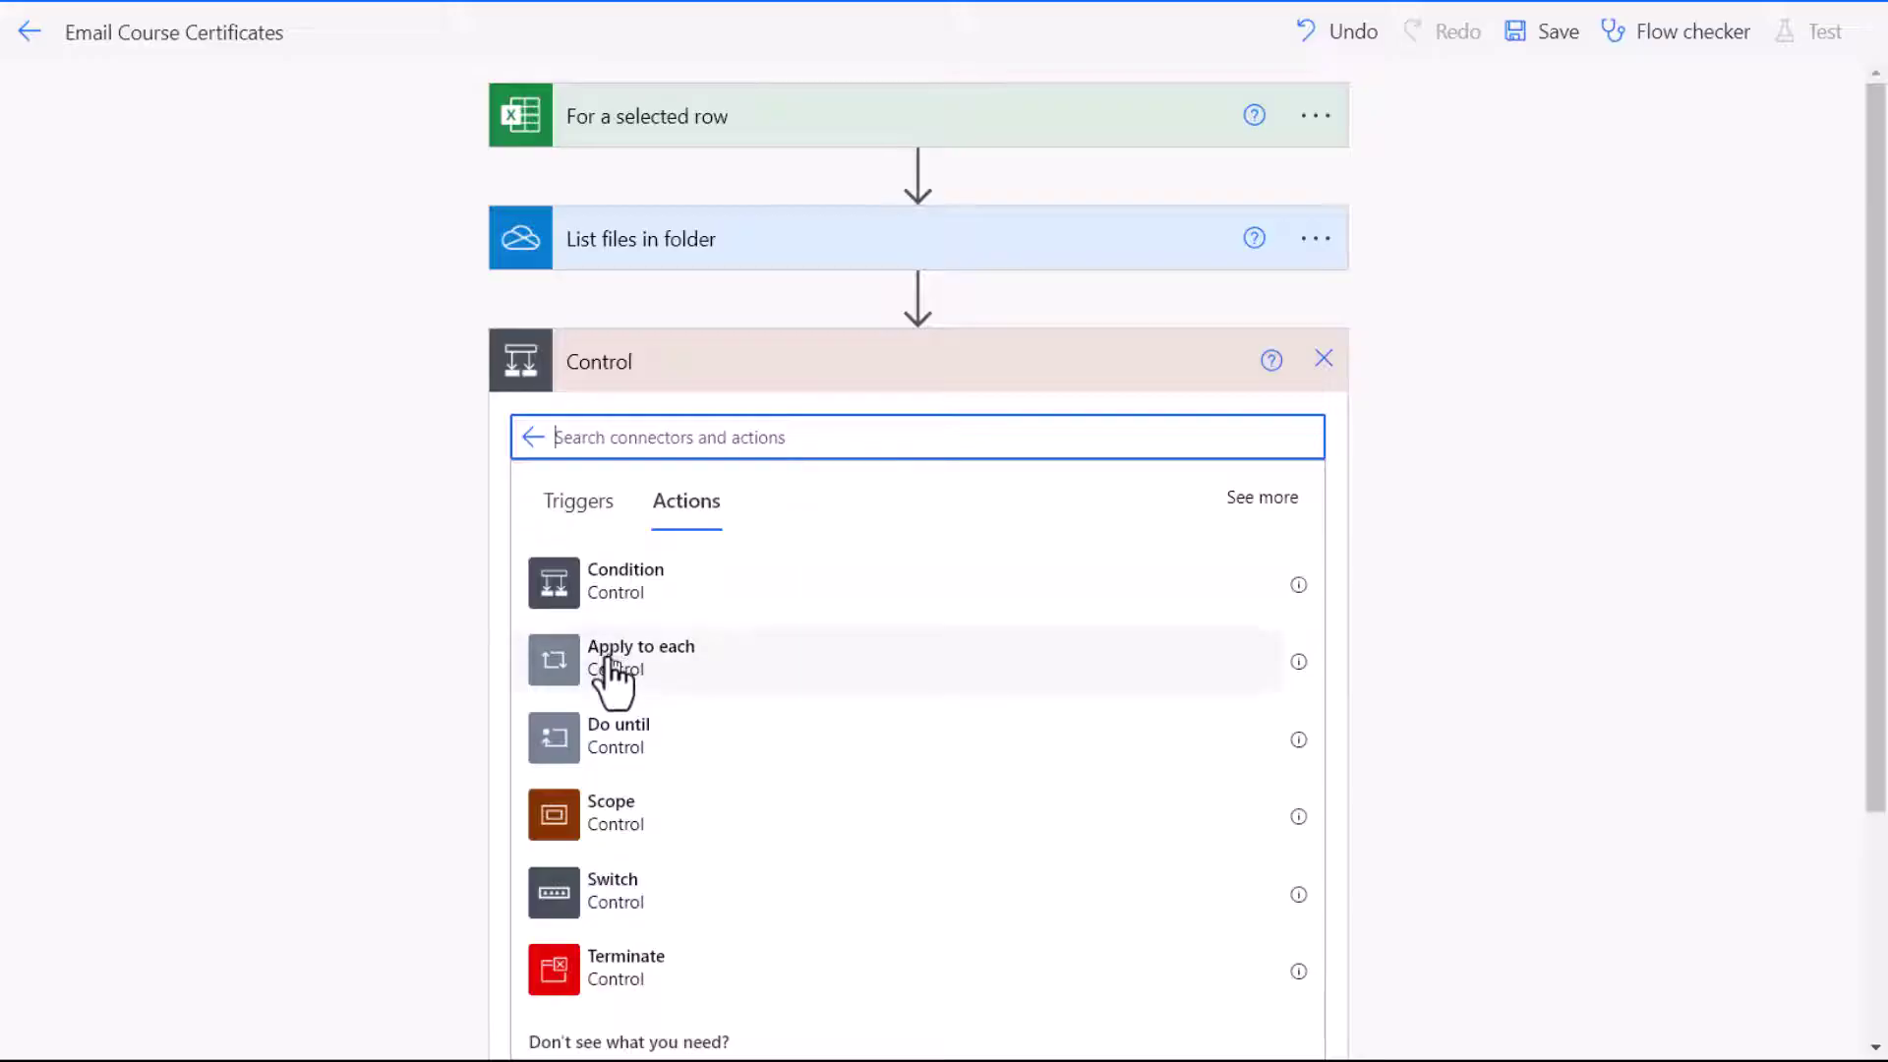
left_click(611, 675)
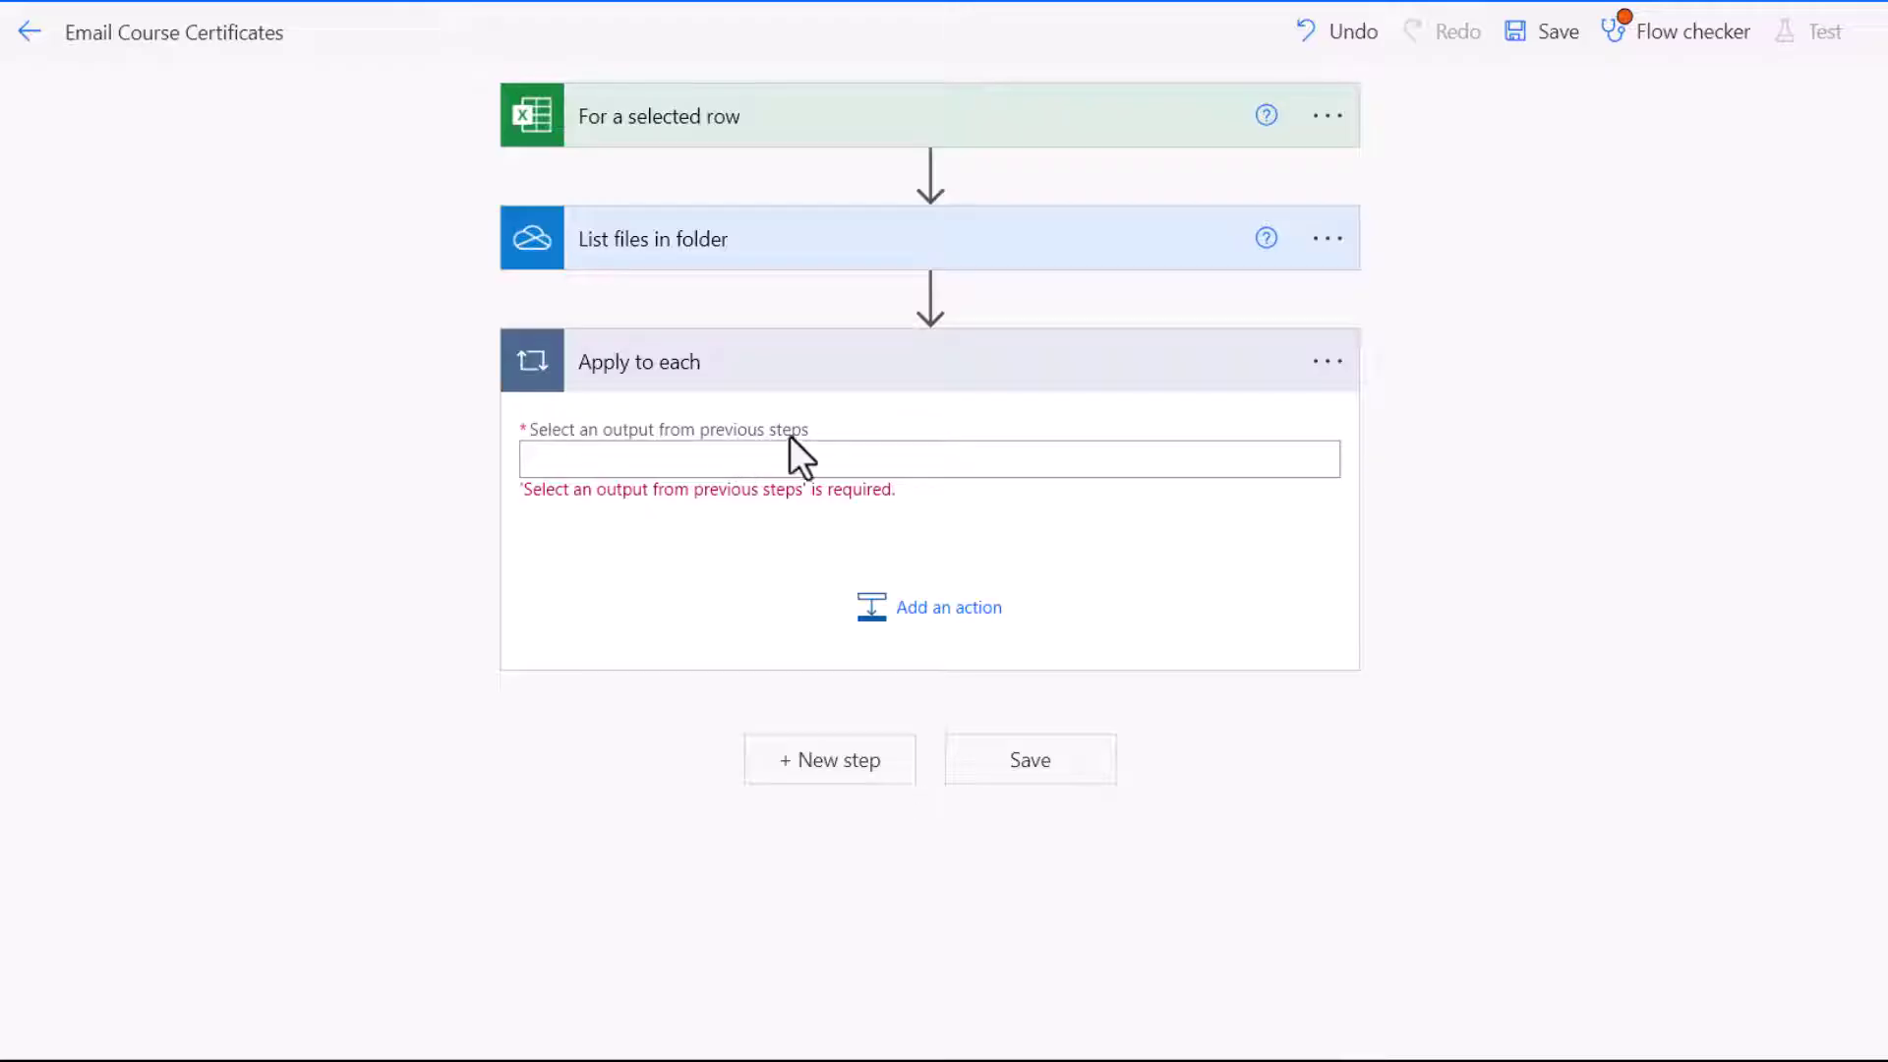
left_click(583, 462)
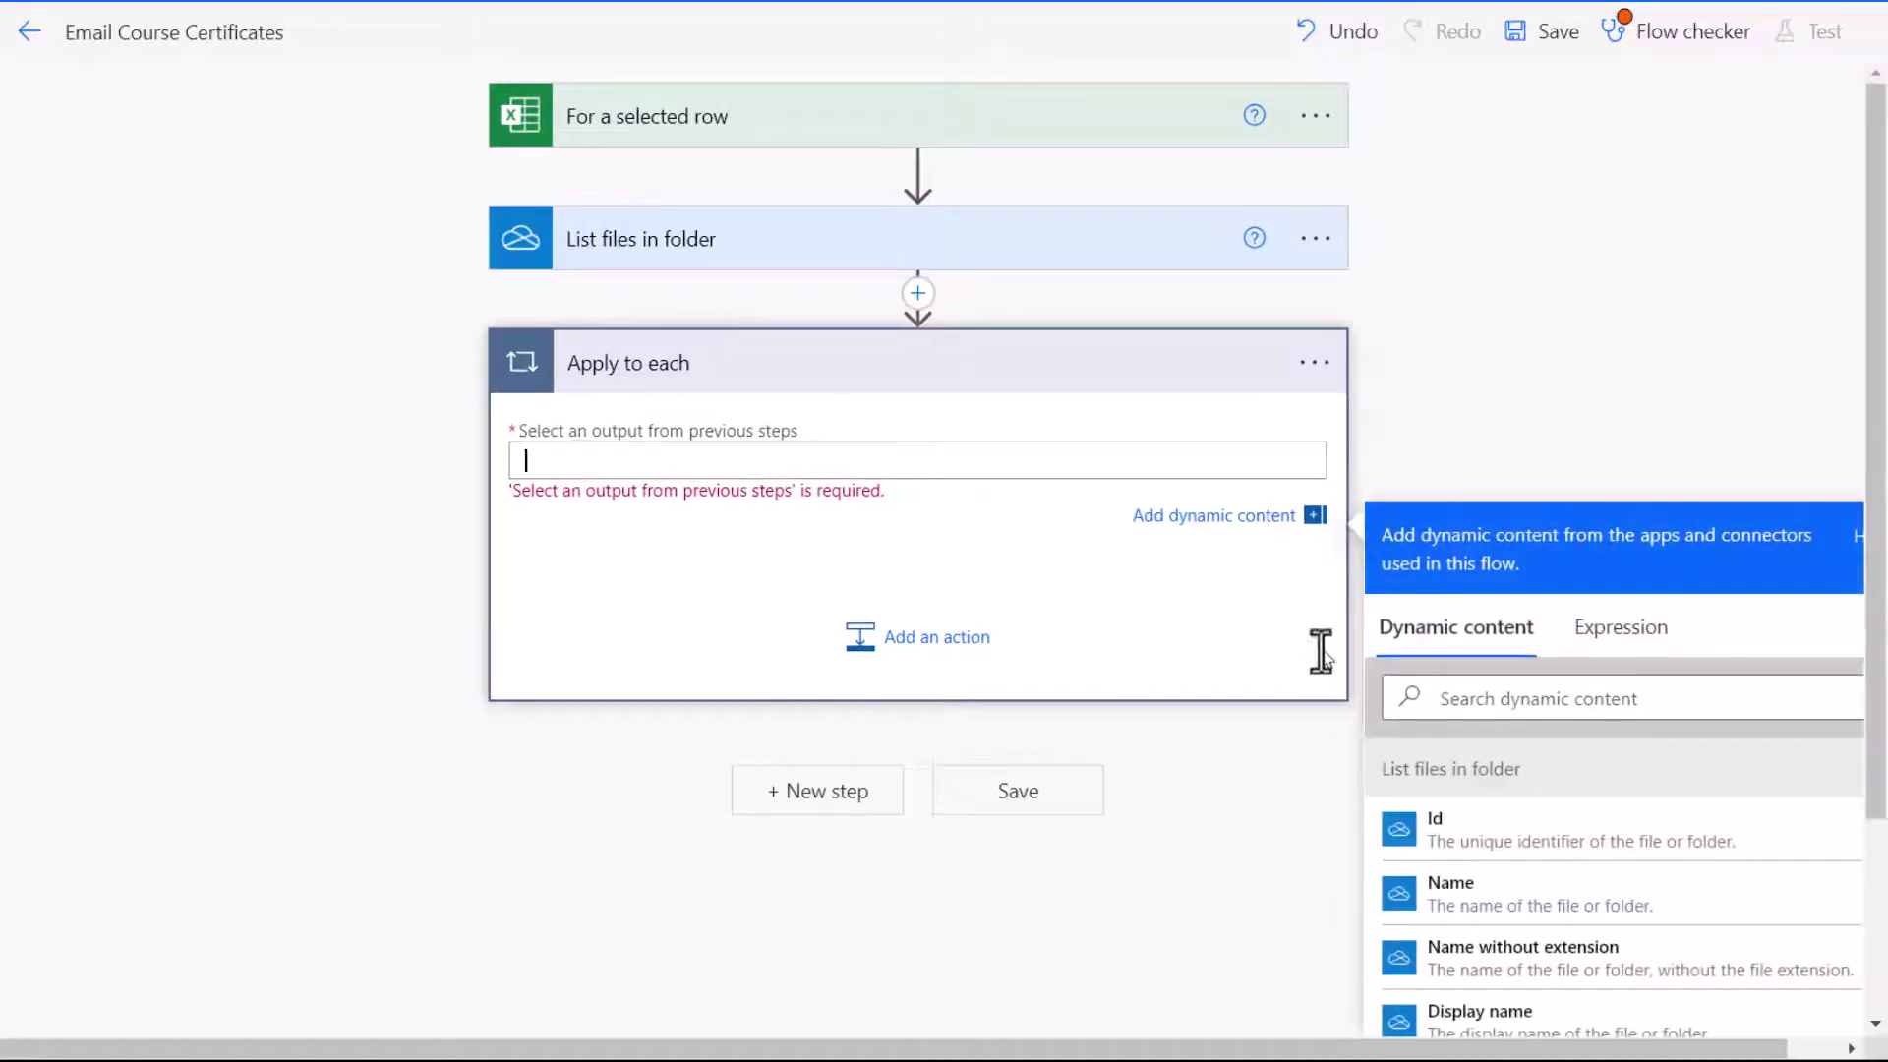
left_click(1448, 700)
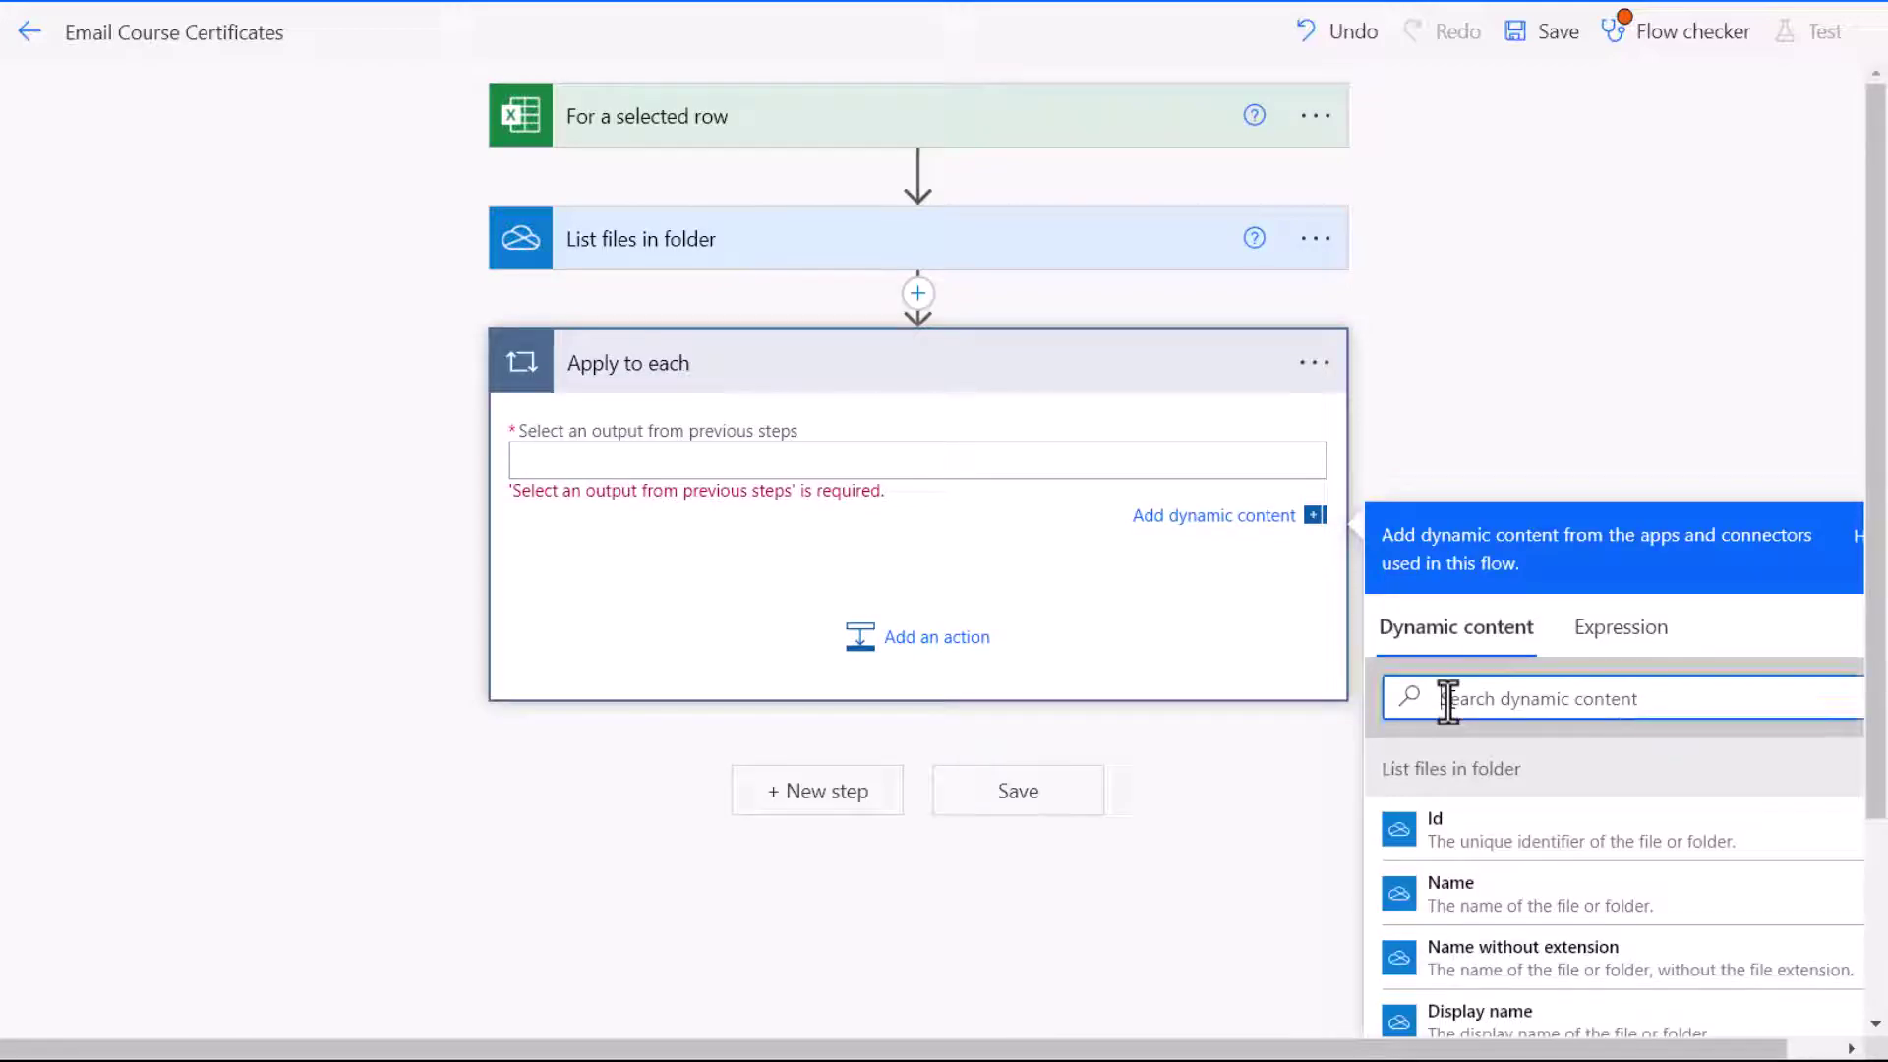
type("value")
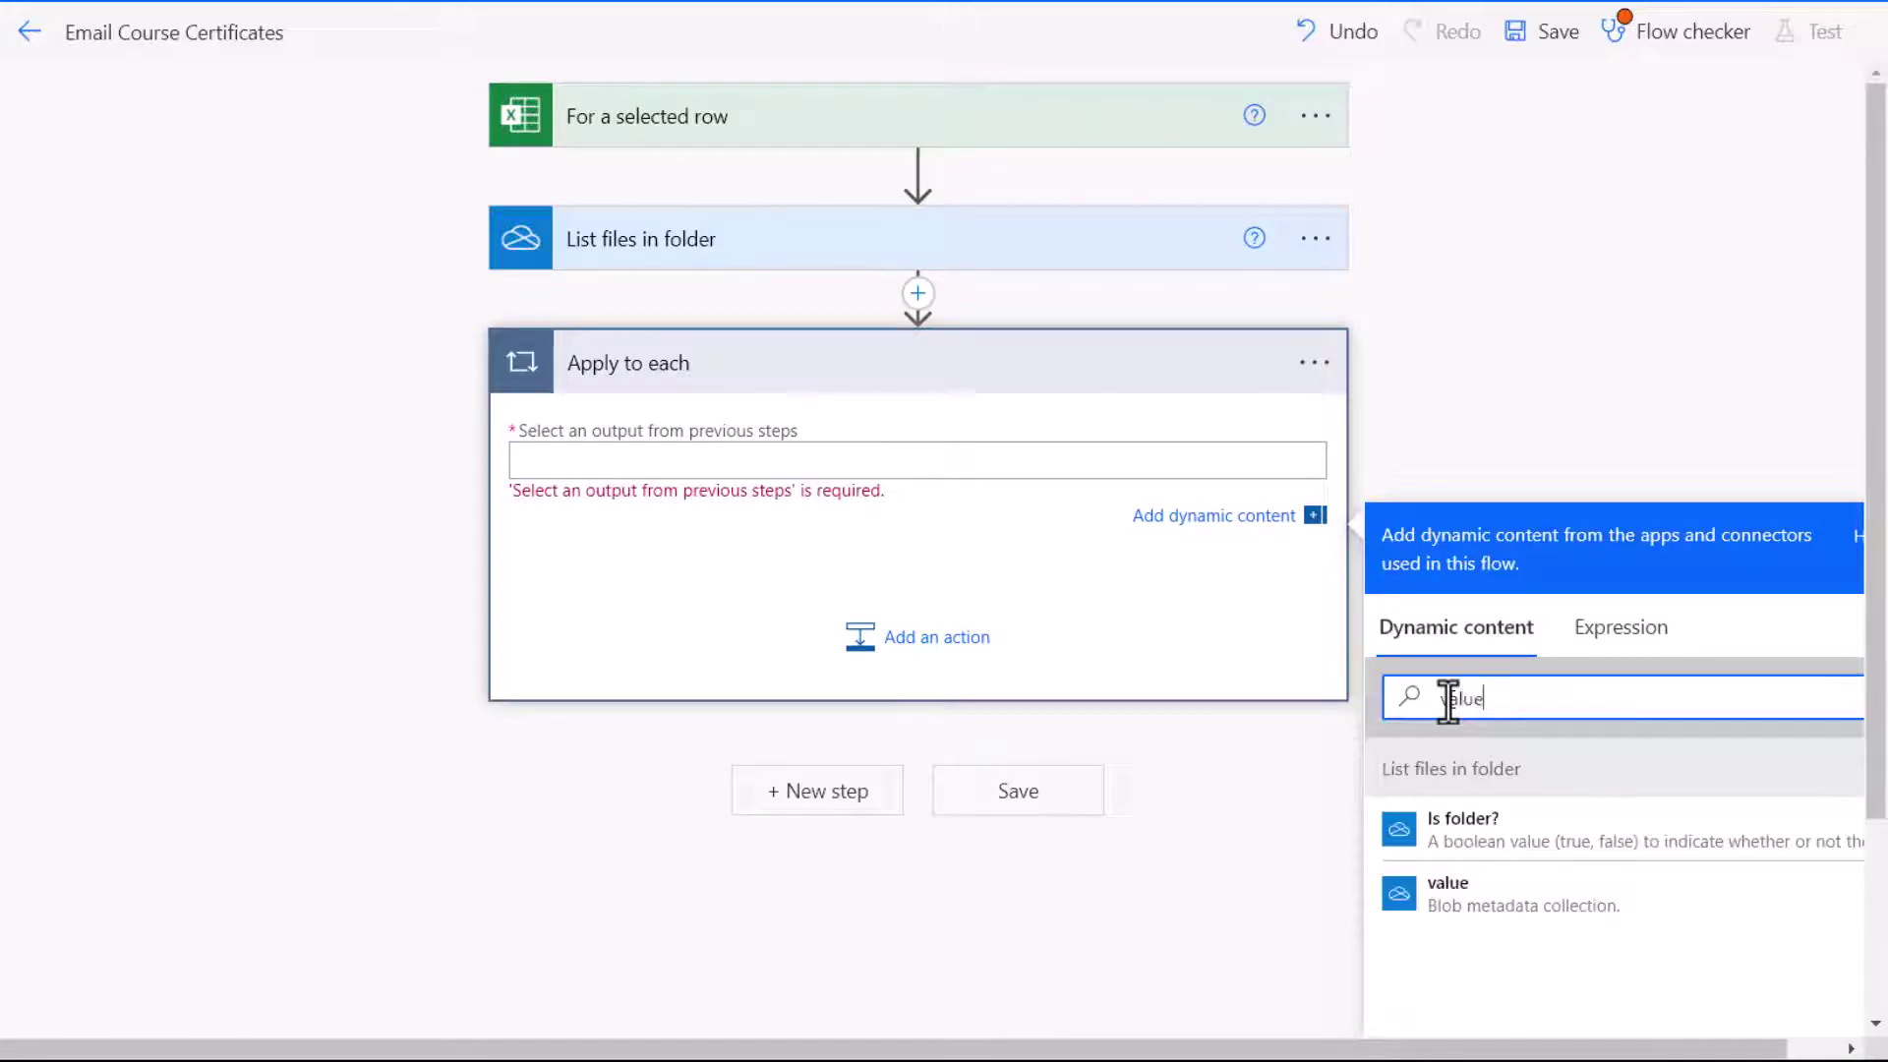
left_click(1425, 903)
Insert a Condition control action, found by searching 'co', inside the Apply to each loop
left_click(1213, 675)
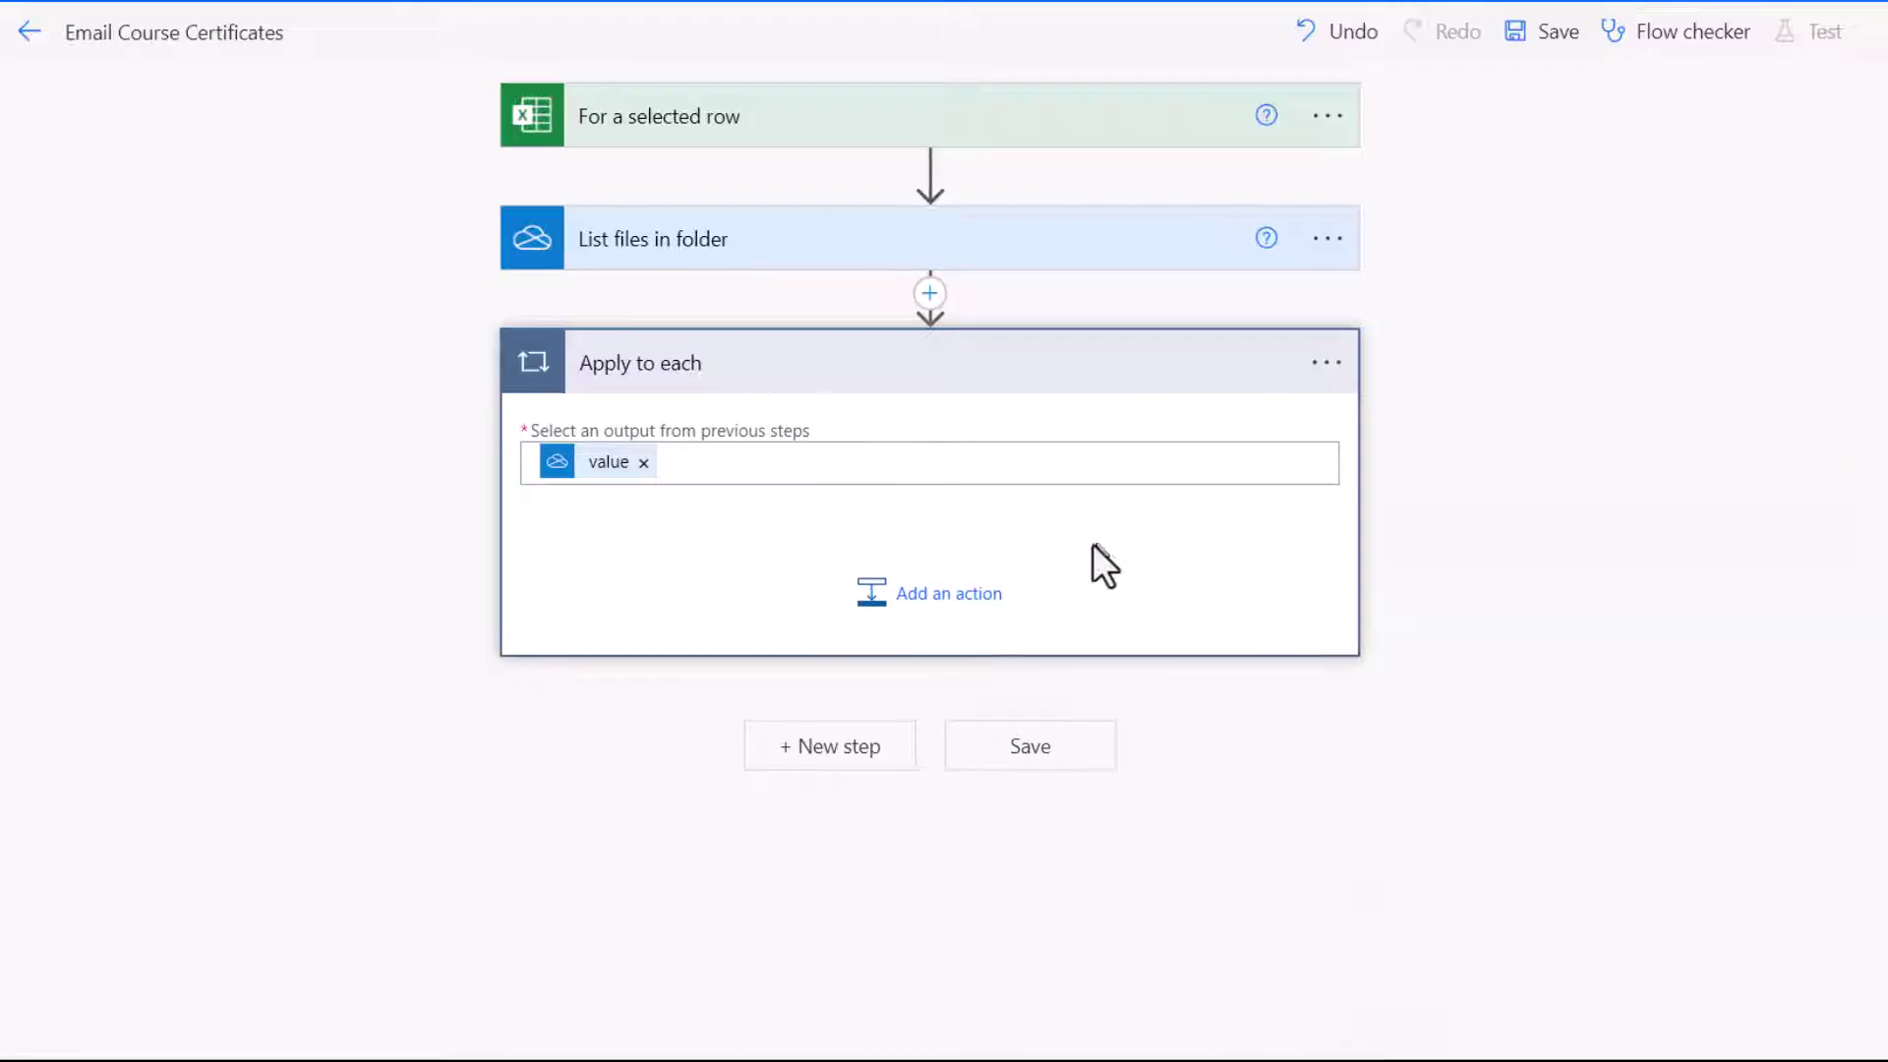
left_click(926, 618)
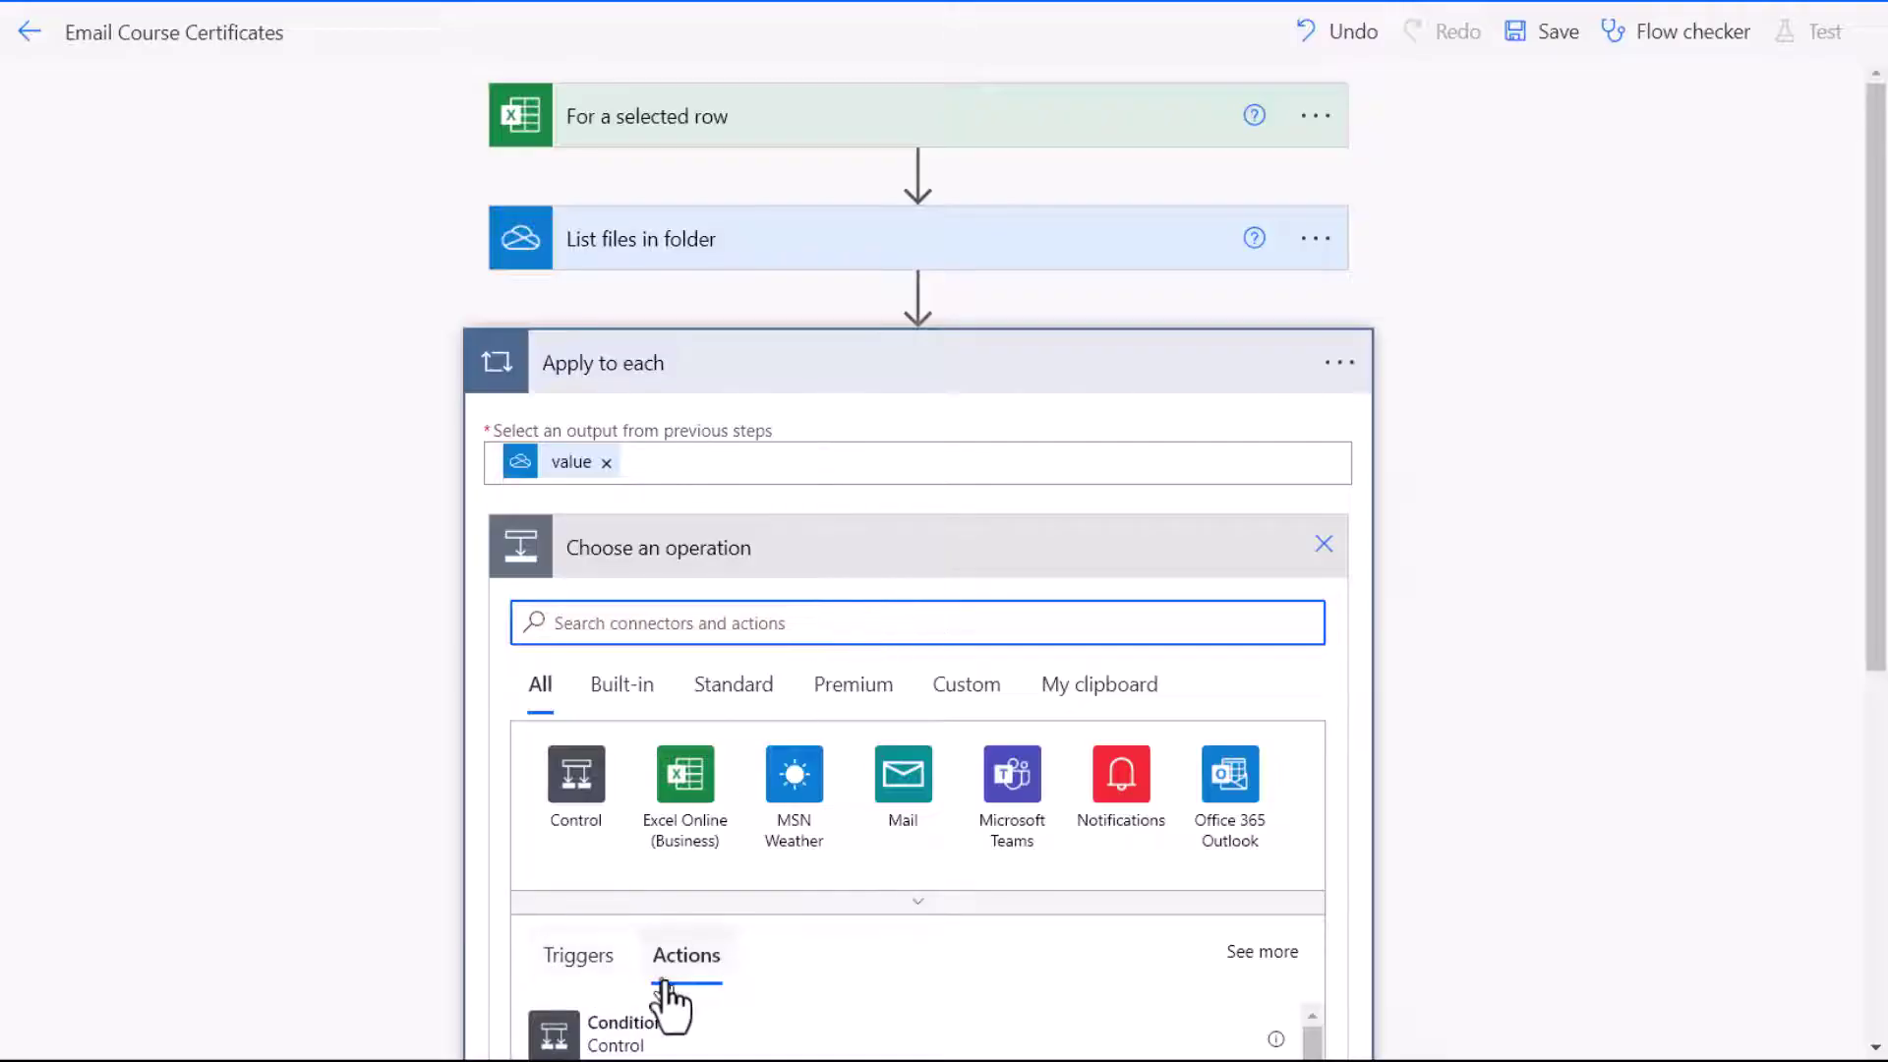
left_click_drag(1878, 545, 1883, 676)
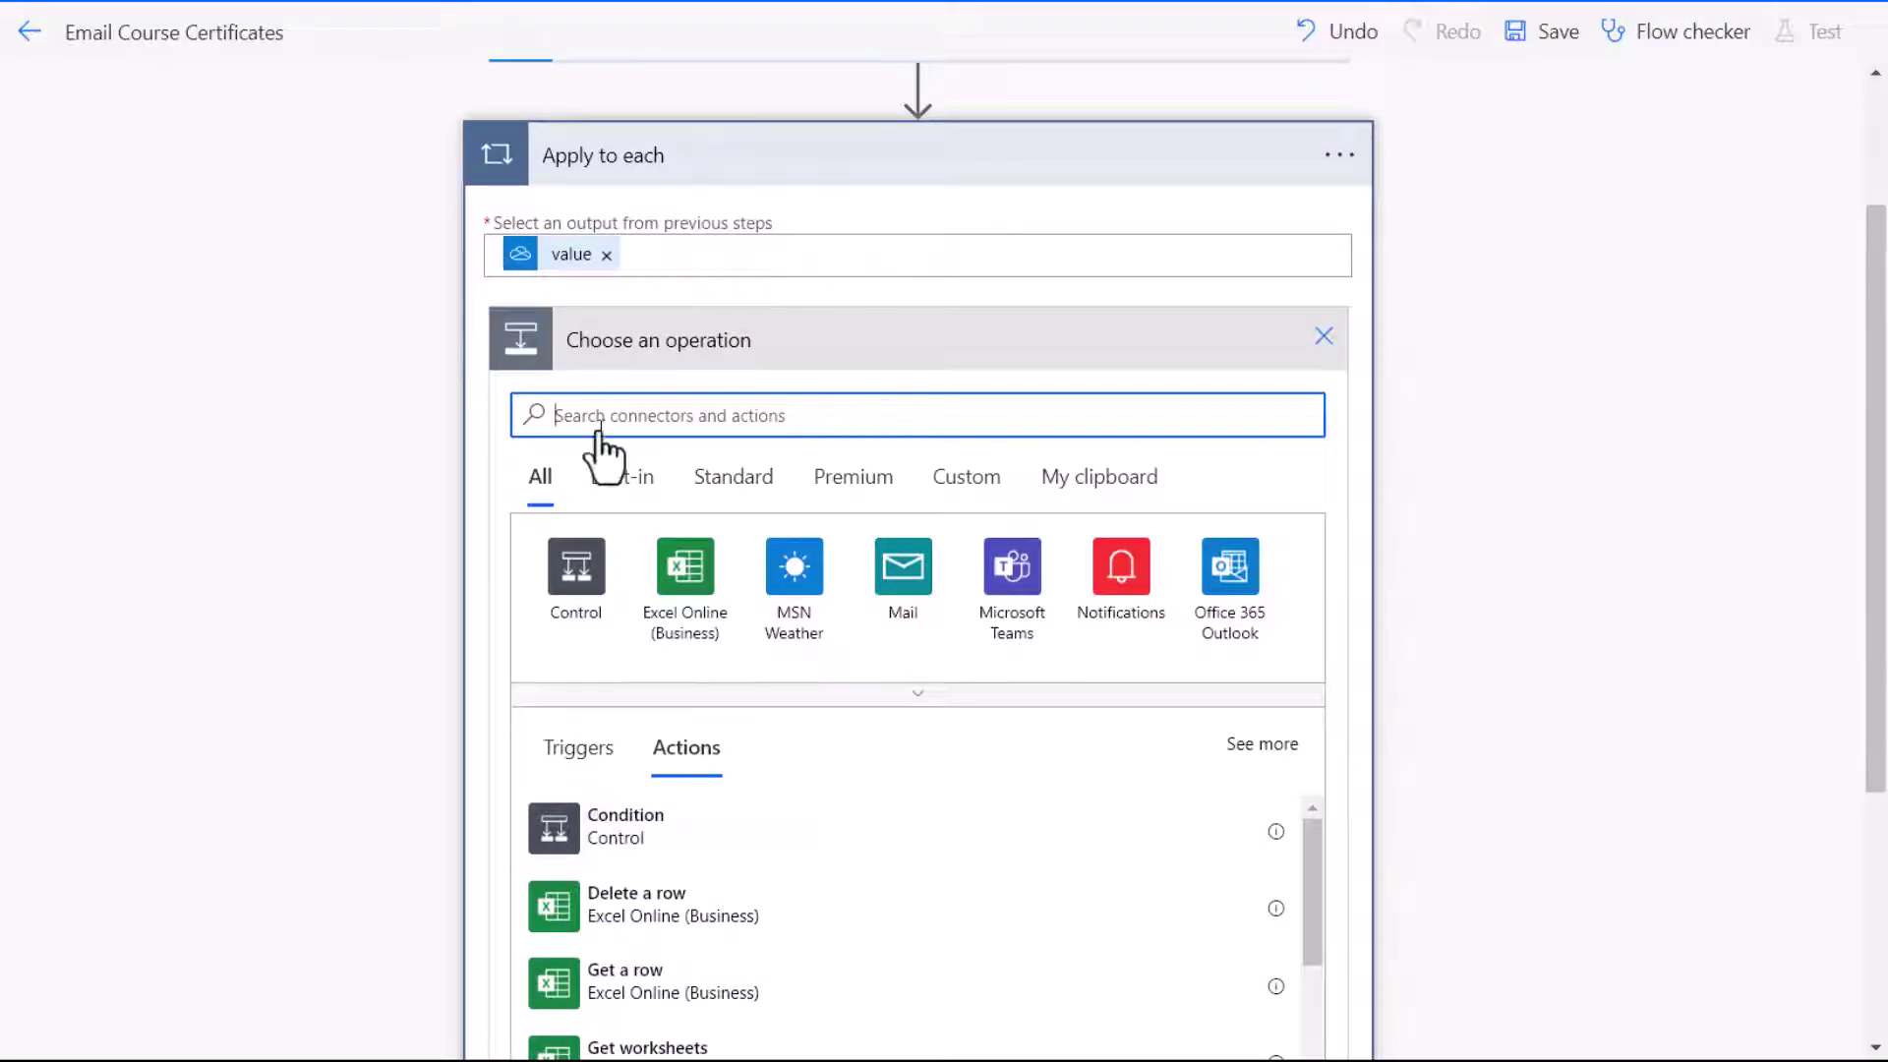
type("condition")
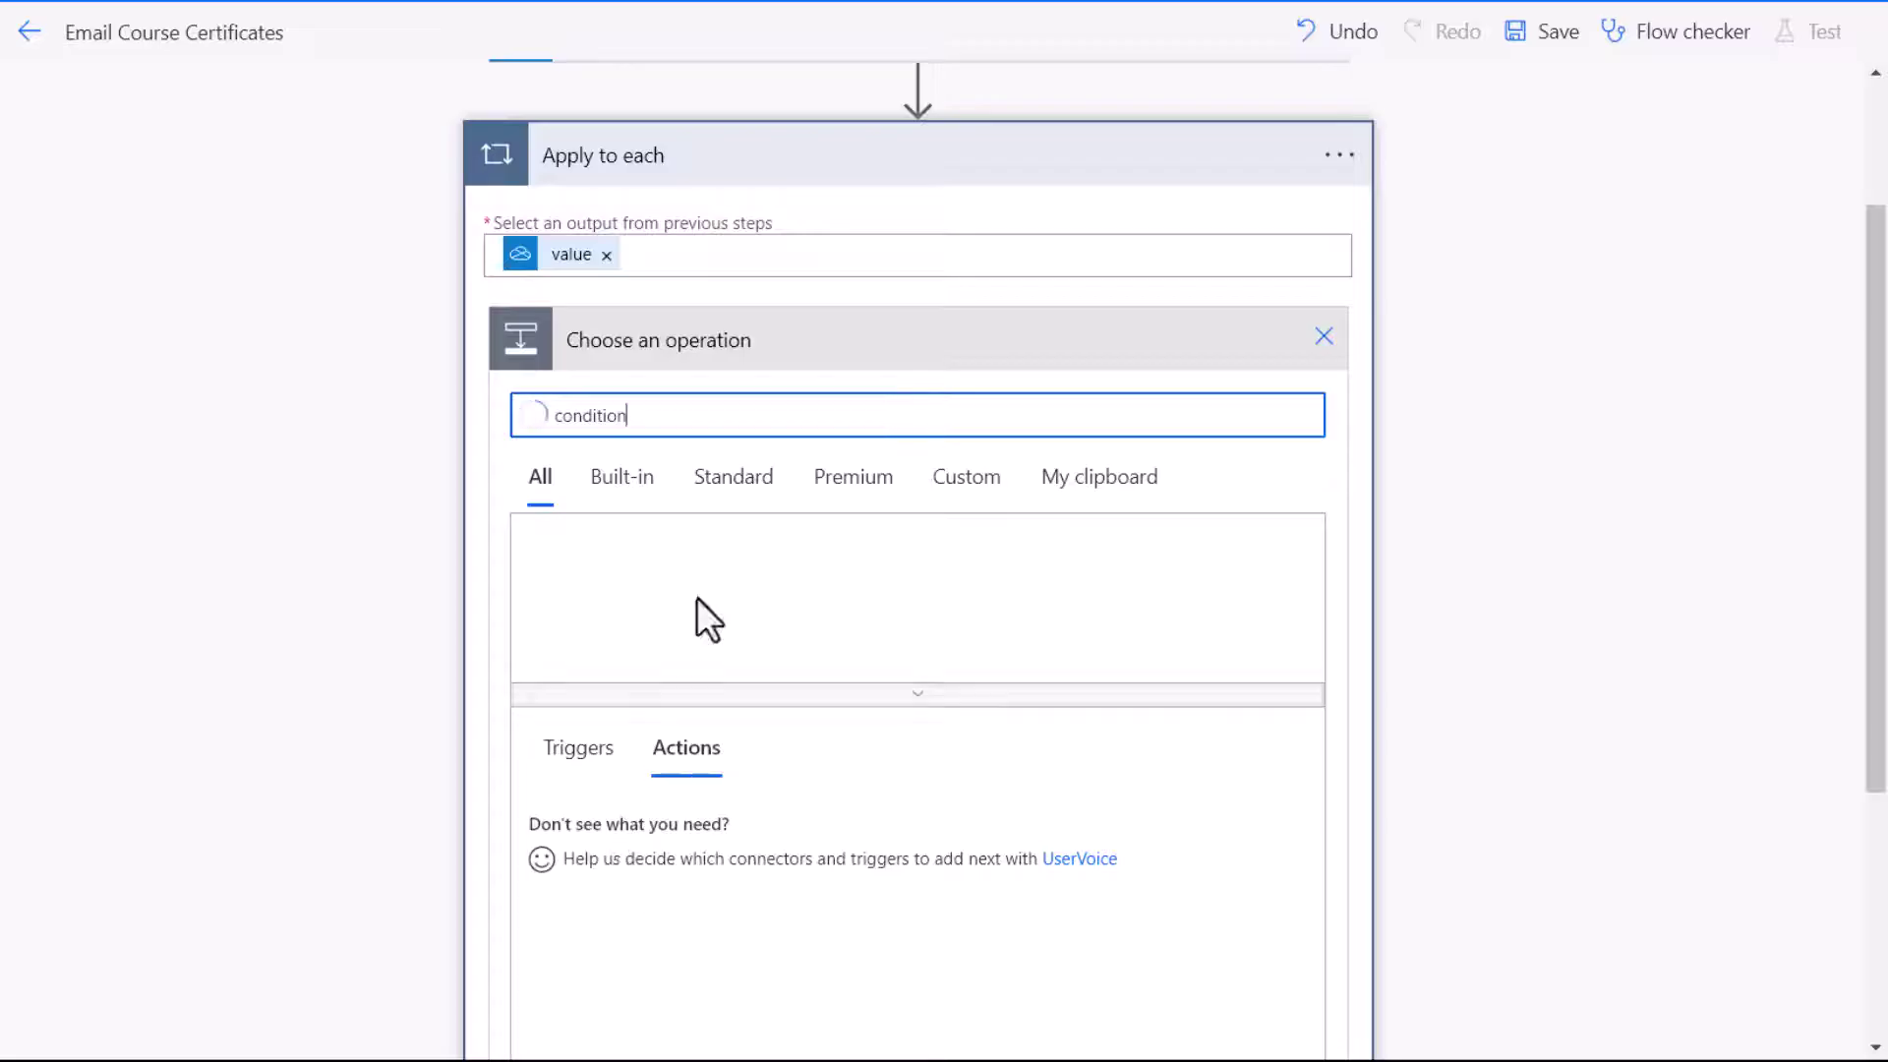
left_click(590, 826)
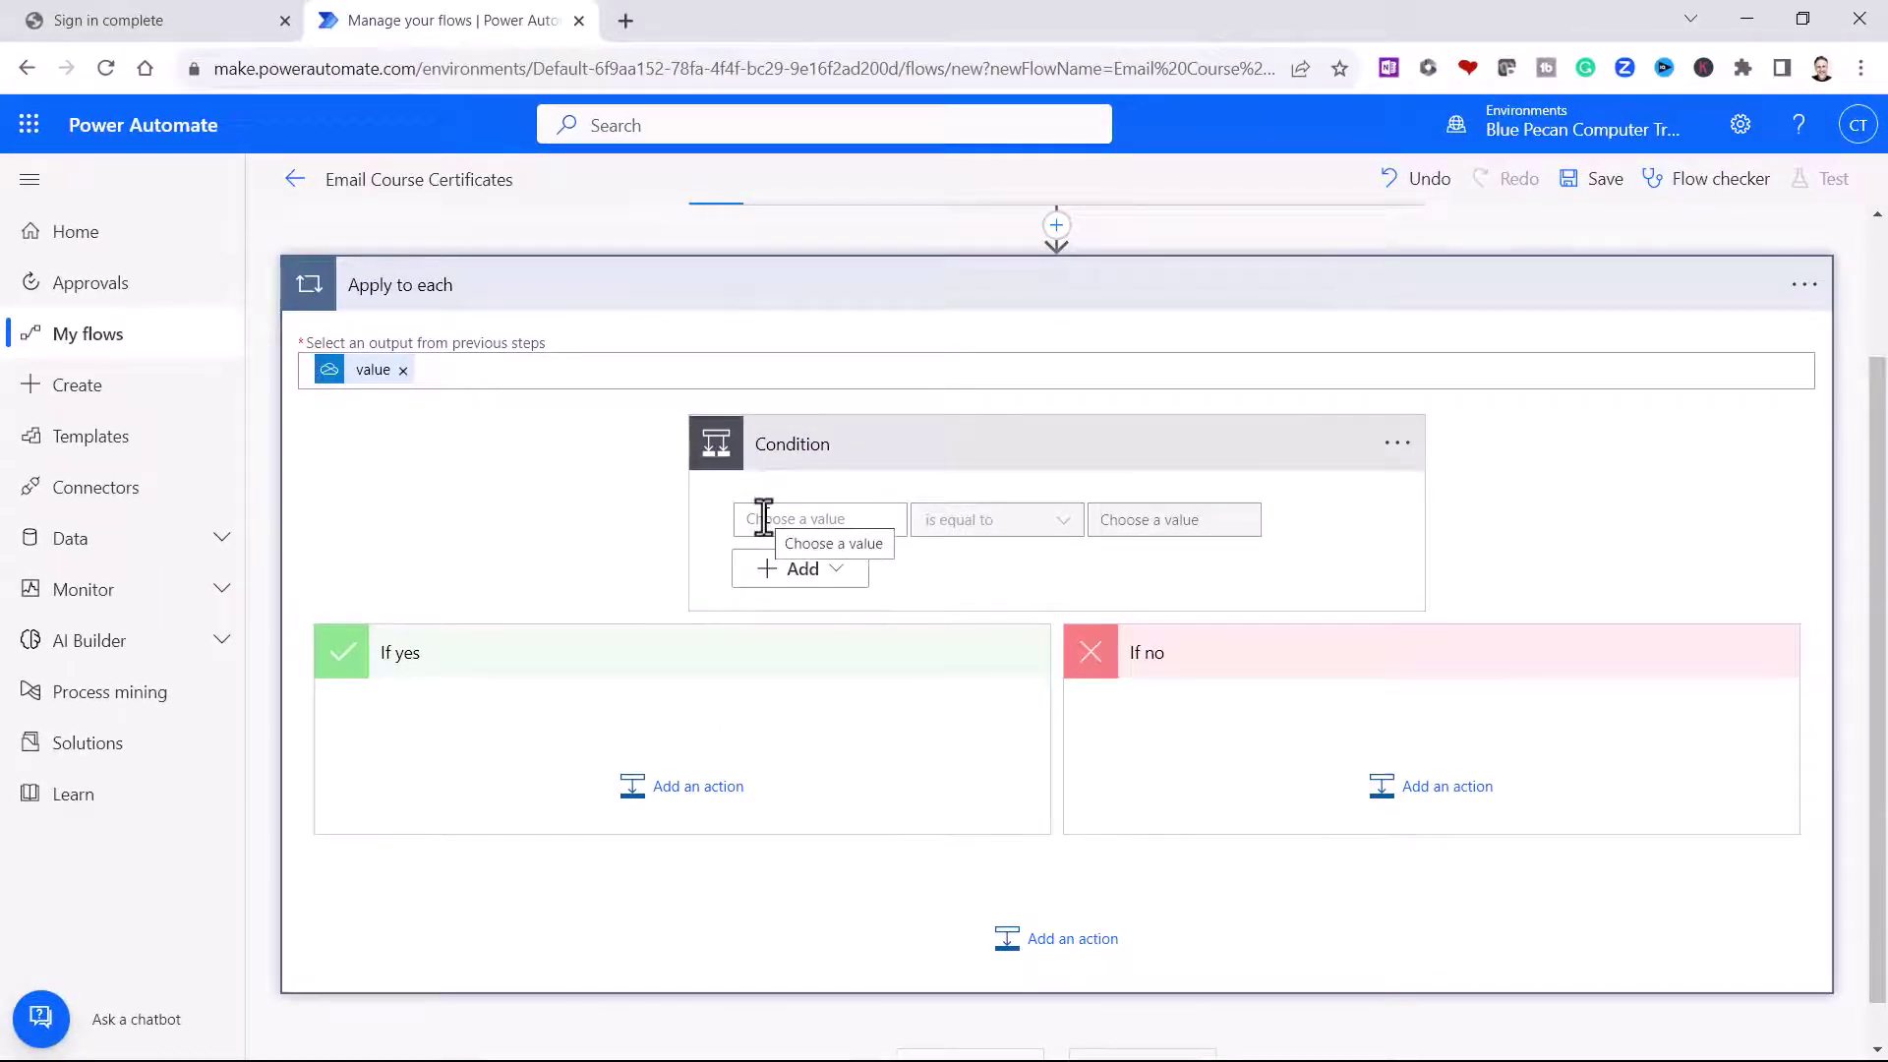
Set the condition's first value to the row's Attachment (Formatted) field
left_click(764, 518)
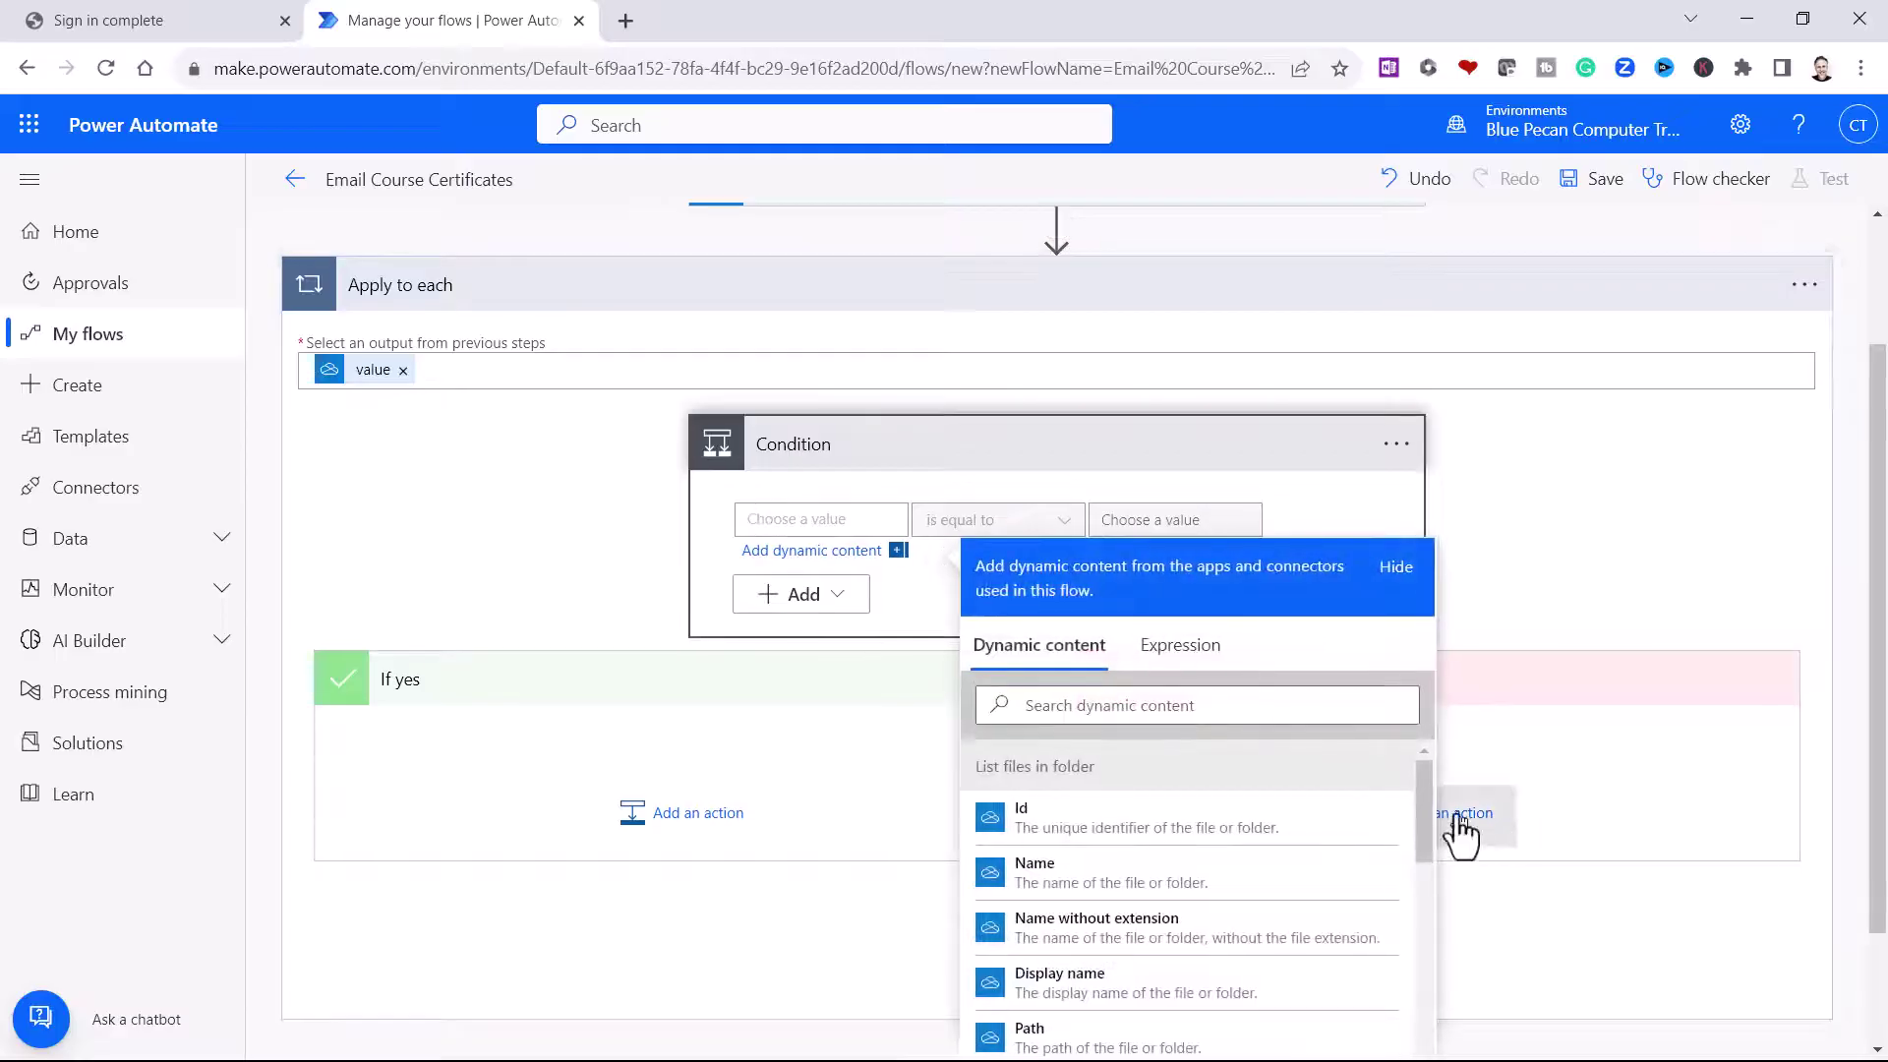
left_click_drag(1422, 783, 1425, 1047)
left_click(1149, 1017)
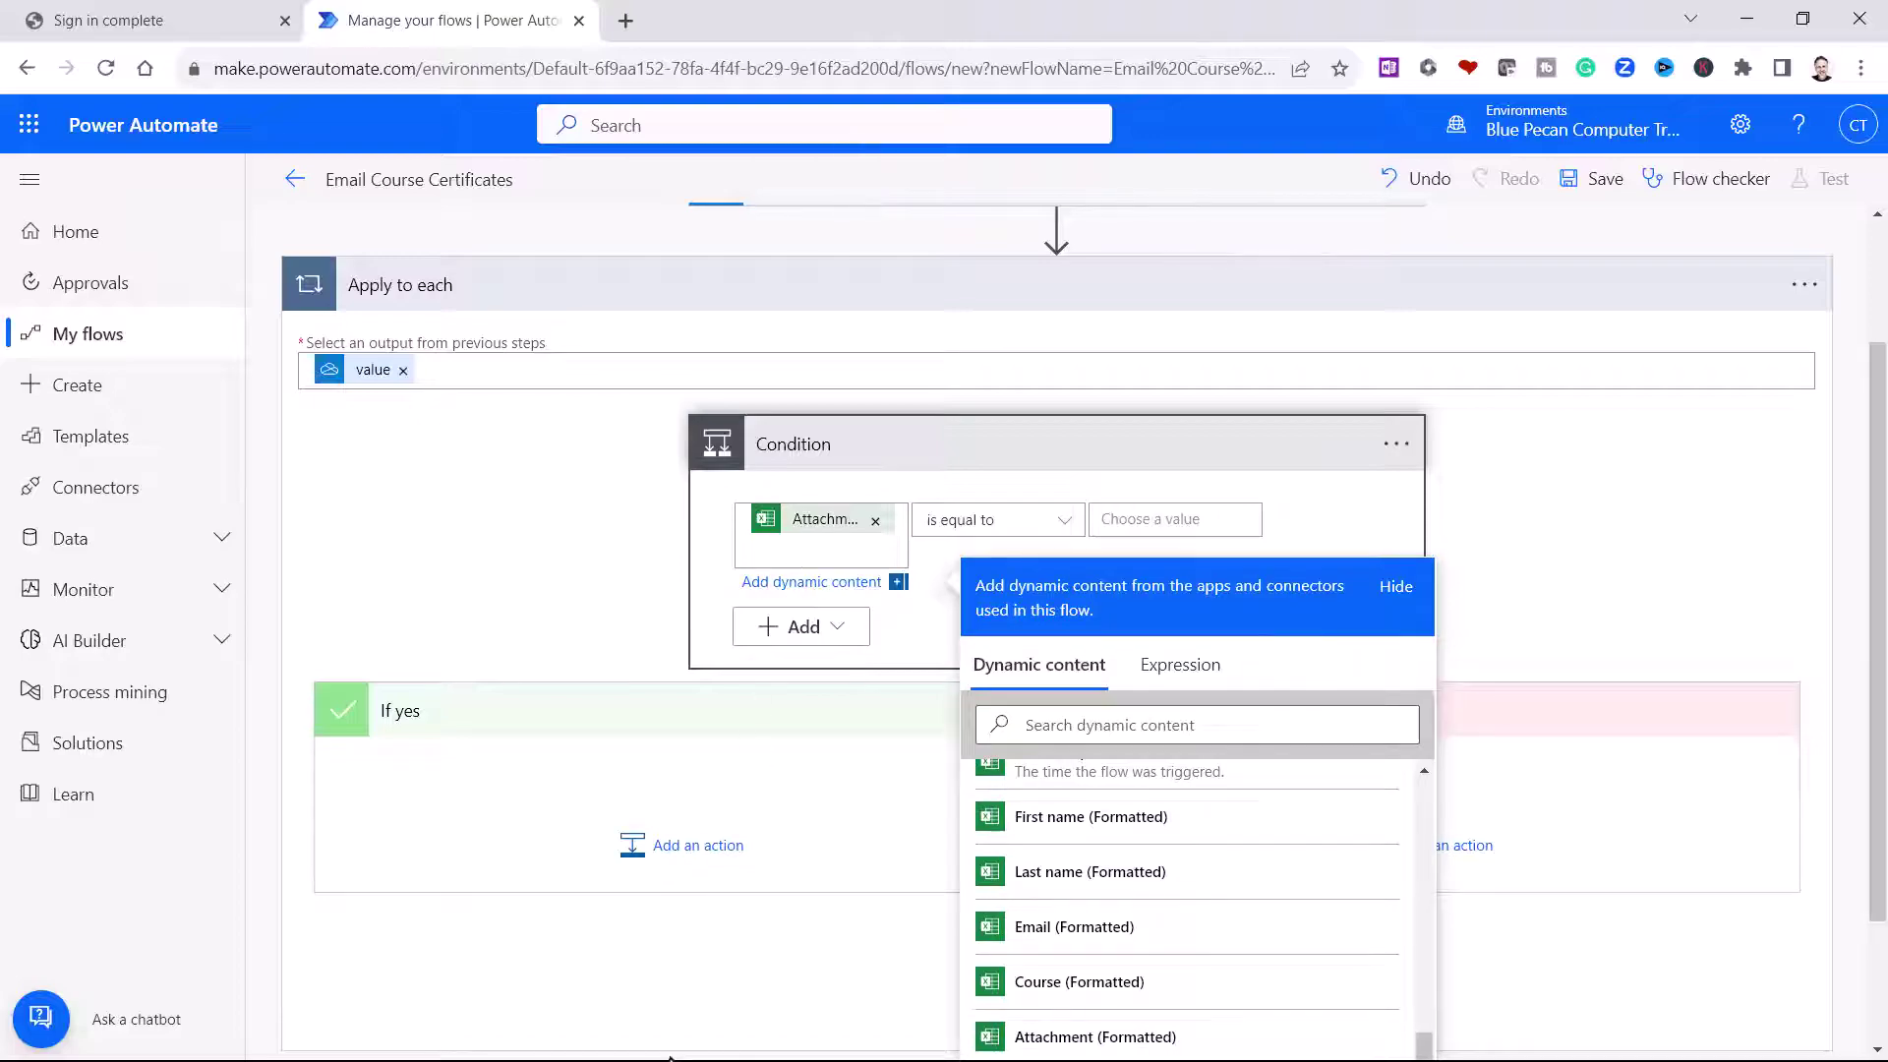
Check the attendee table in the Certificate List workbook, then return to the flow editor
key("alt+Tab")
key("Tab")
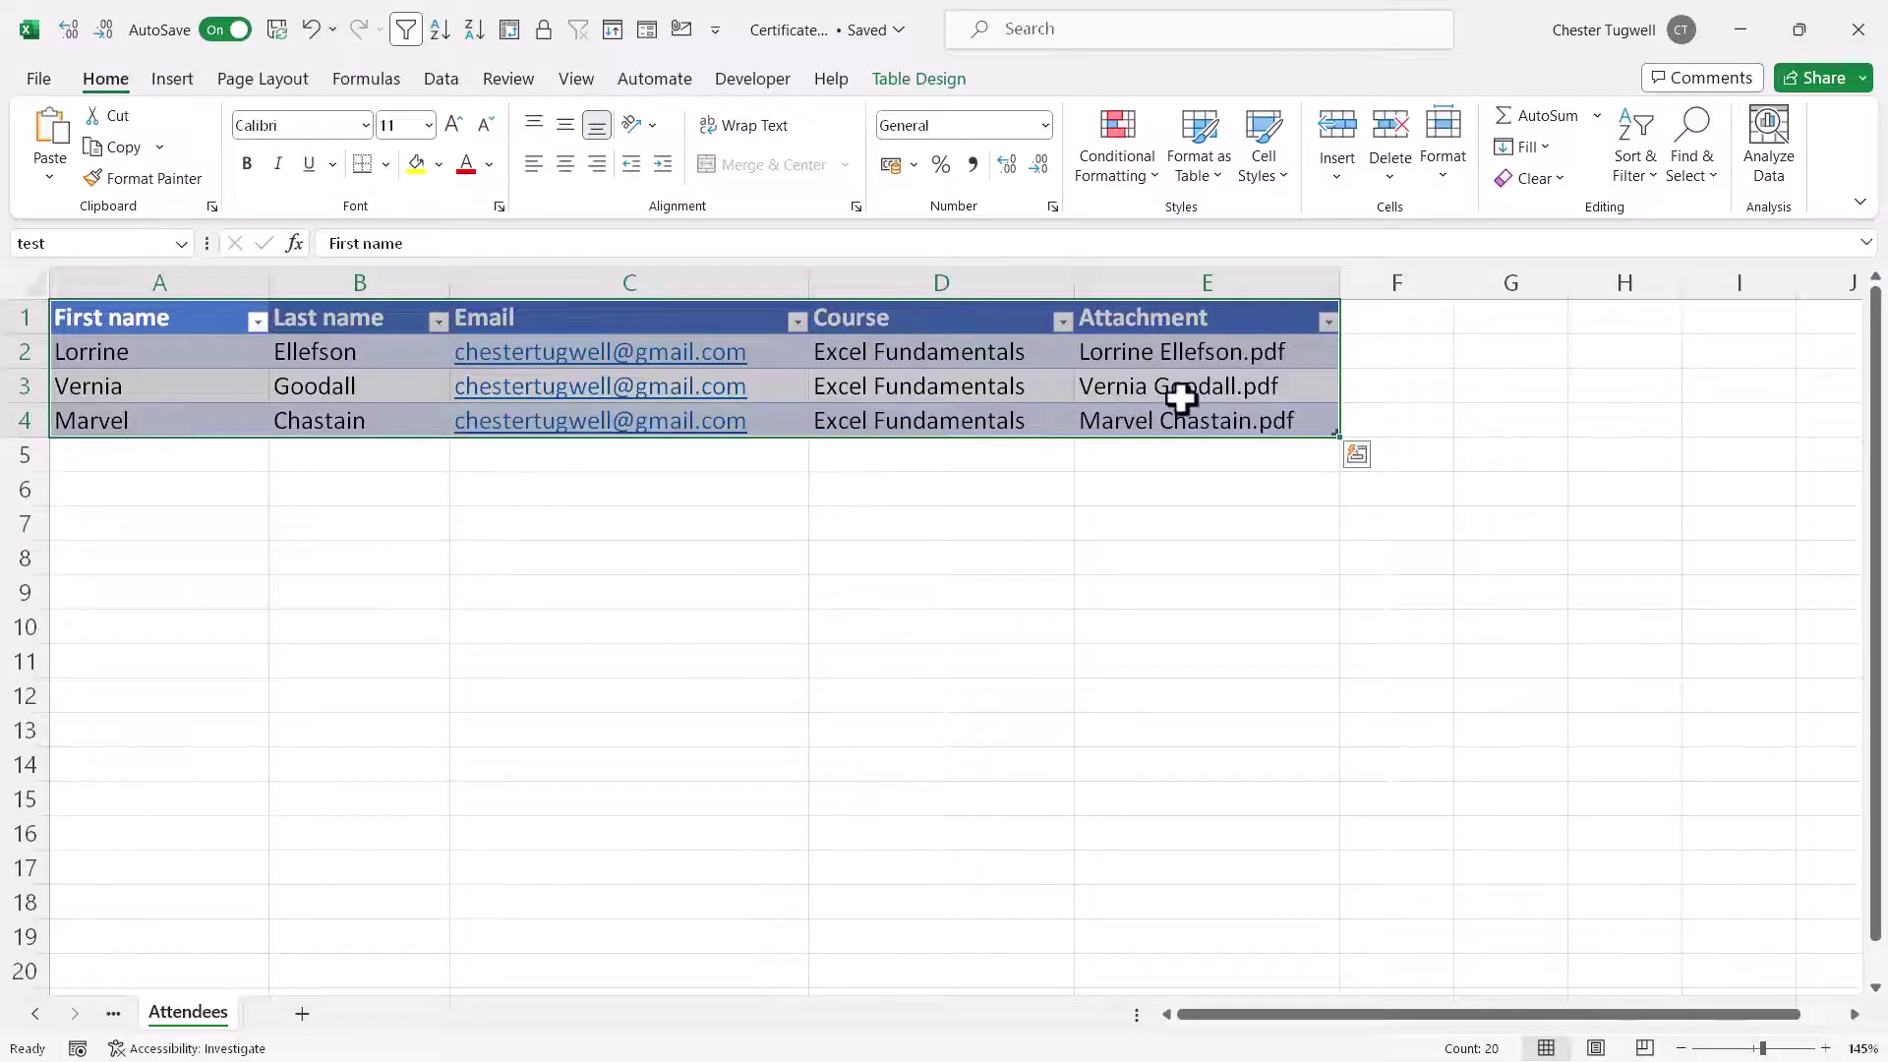
key("alt+Tab")
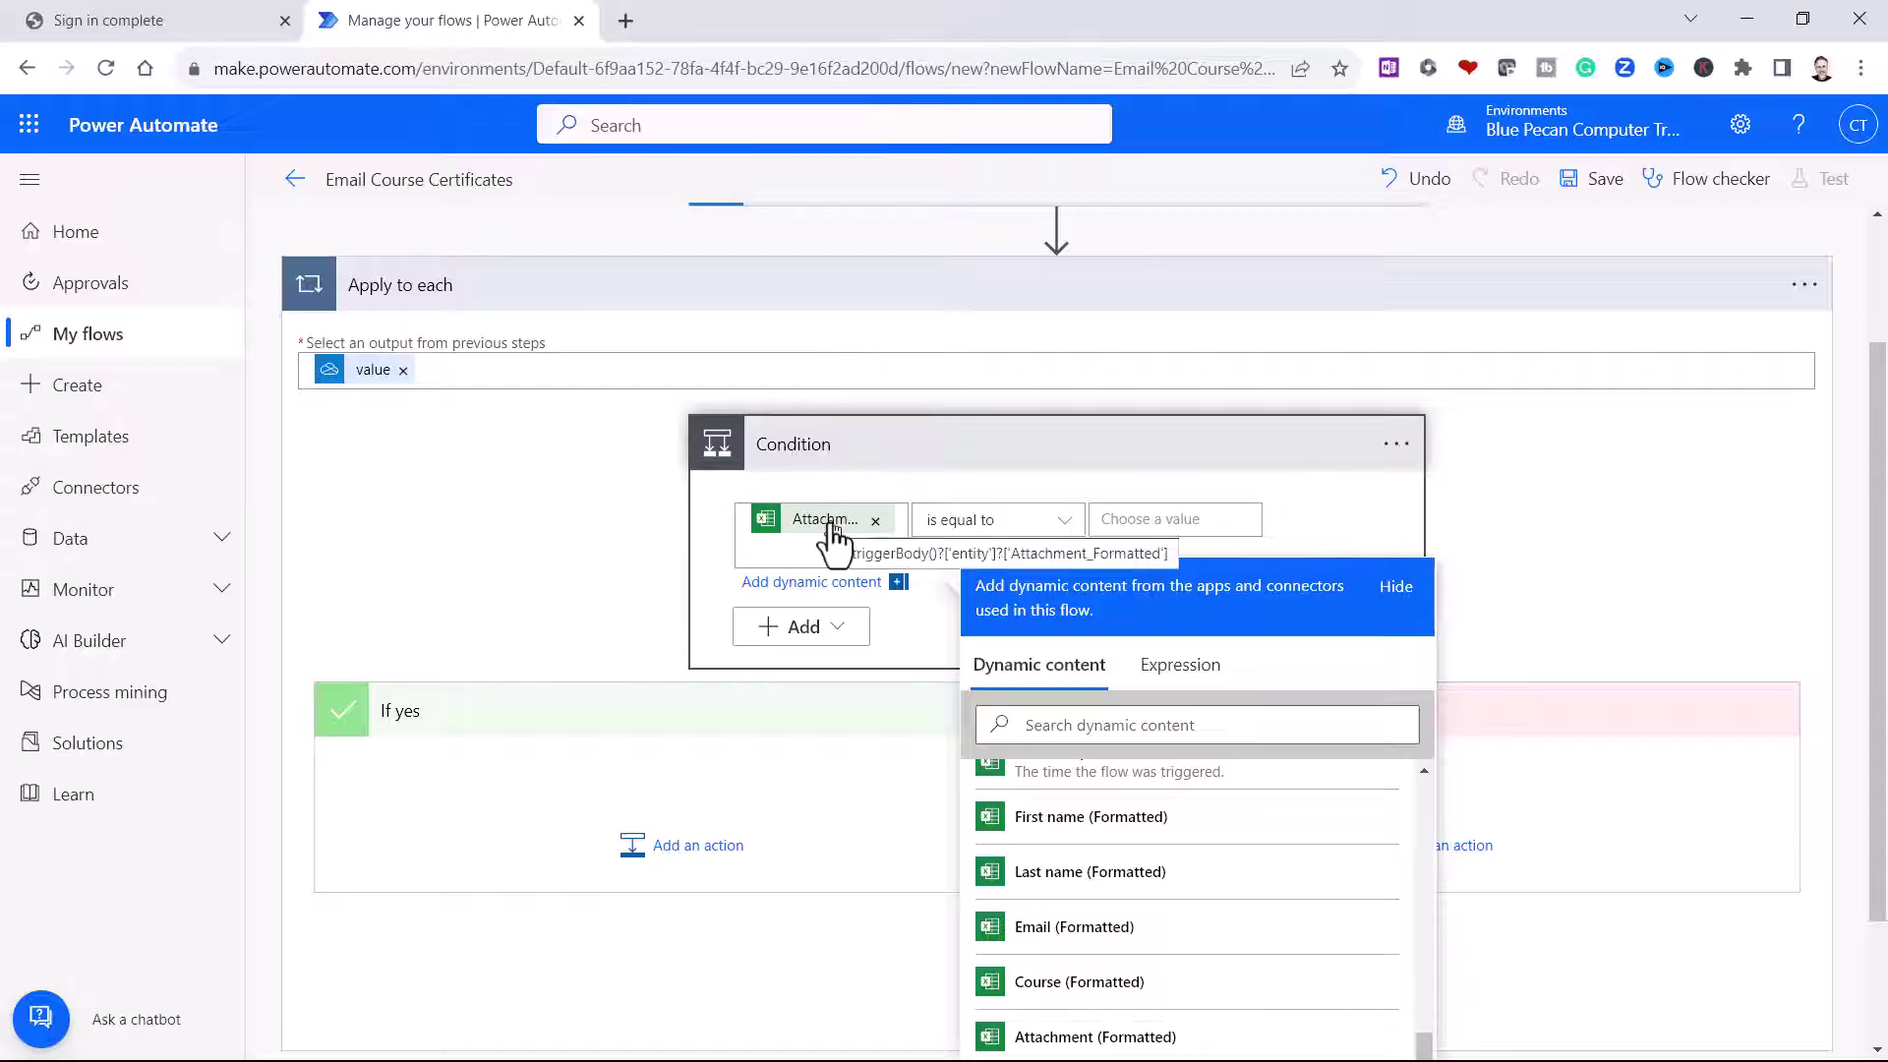
Compare the Condition's Attachment (Formatted) value against Display name from List files in folder
left_click(1114, 517)
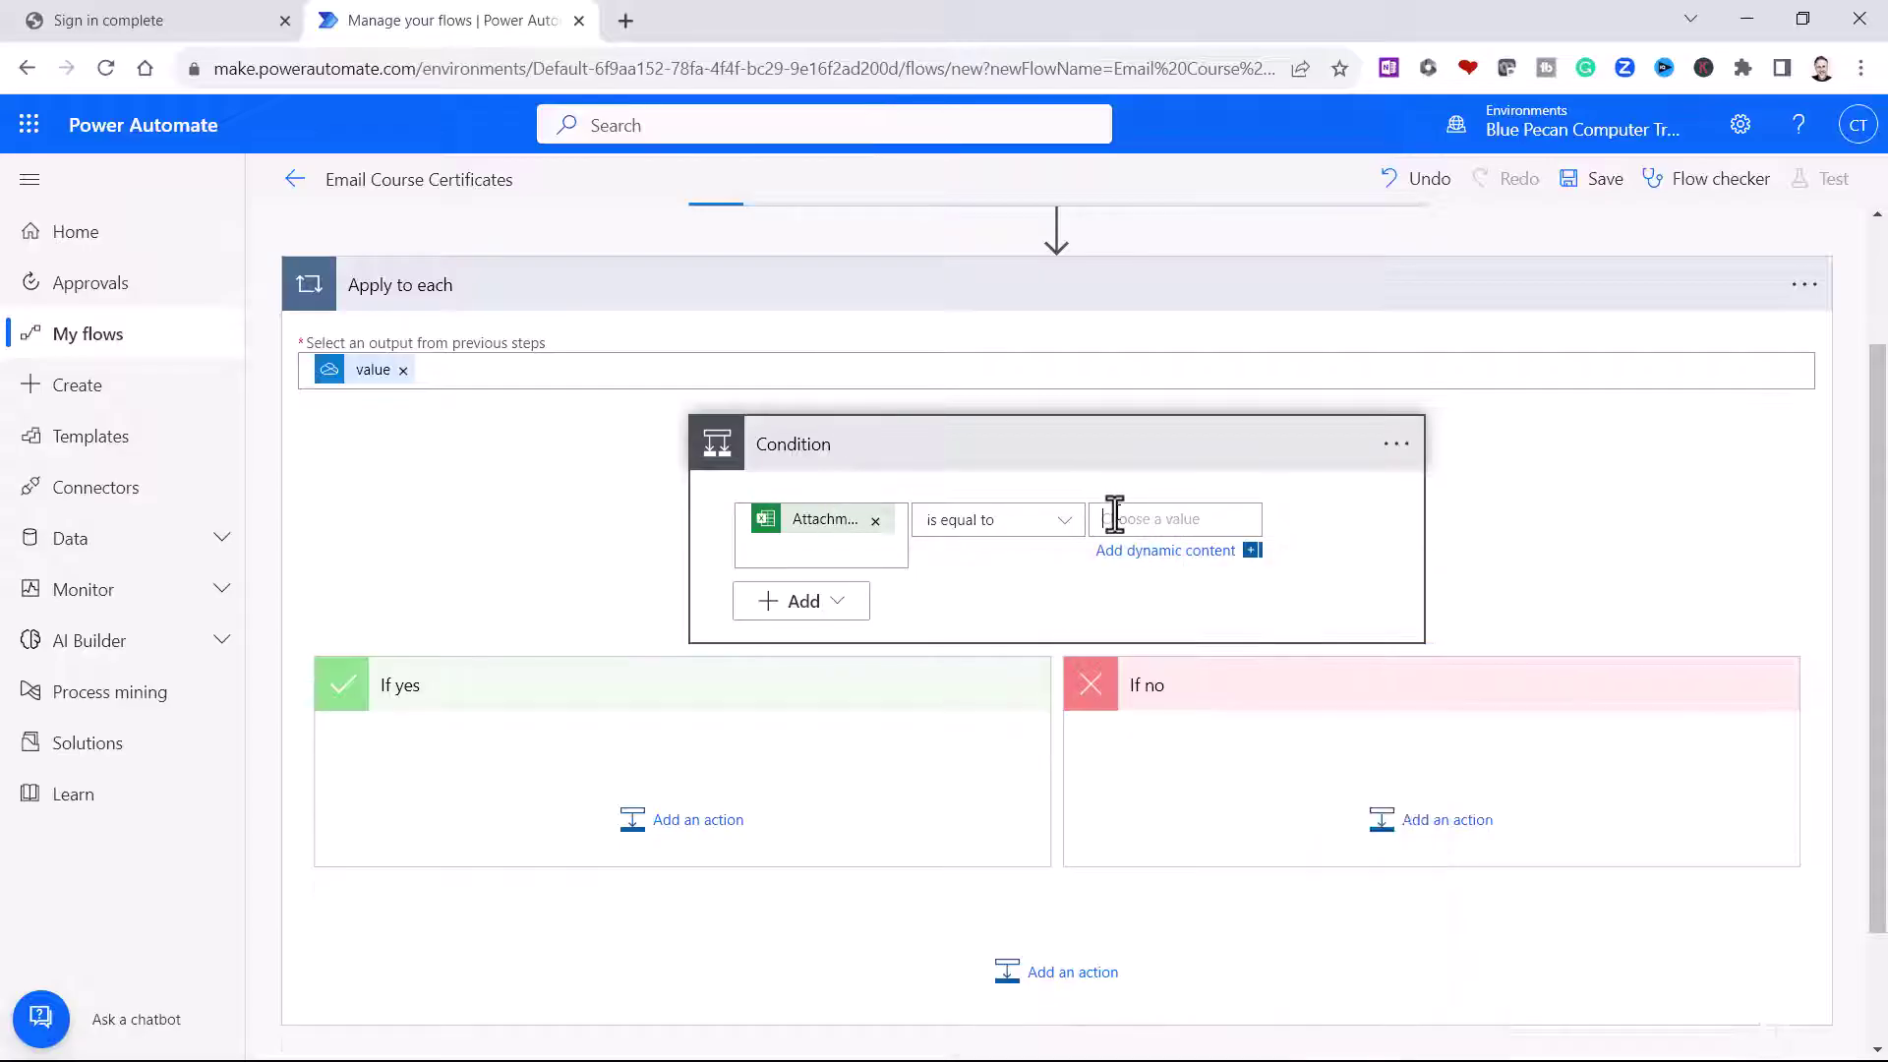
left_click(1445, 981)
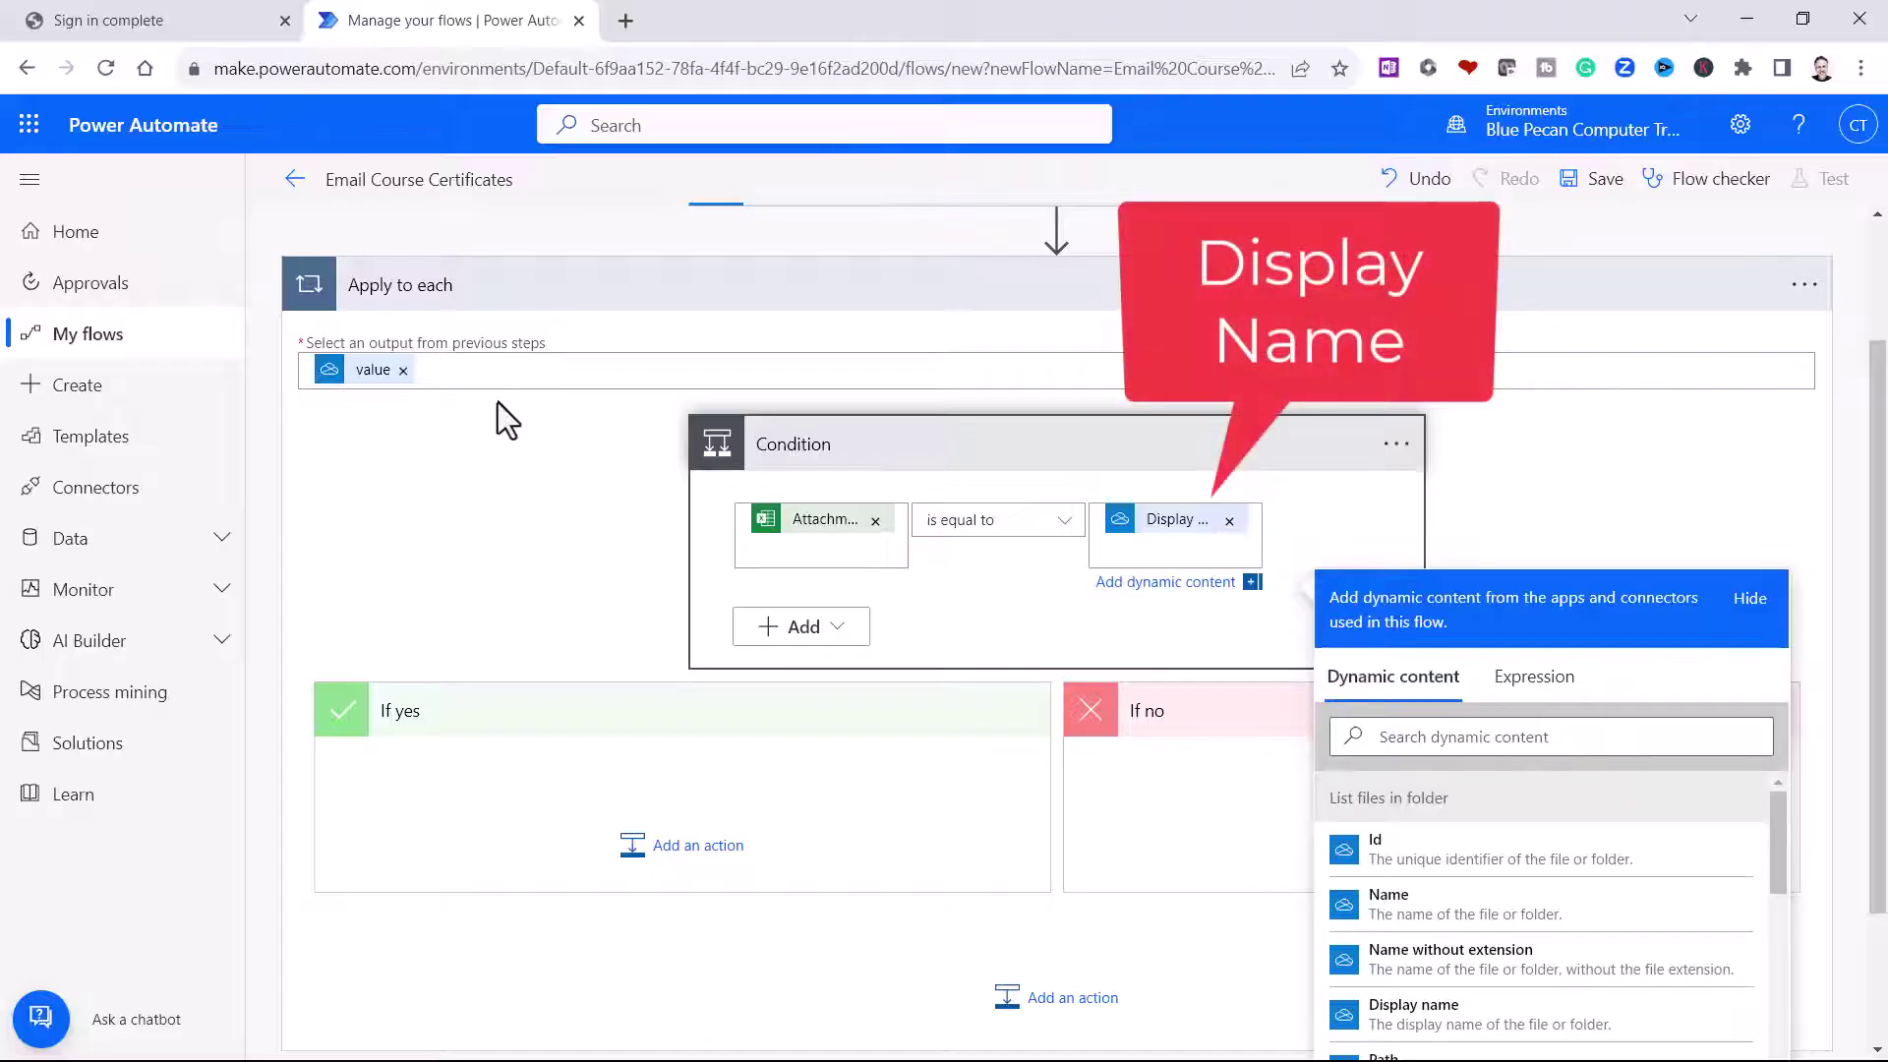
Add OneDrive for Business Get file content under If yes, with File set to the listed file's Id
left_click(677, 831)
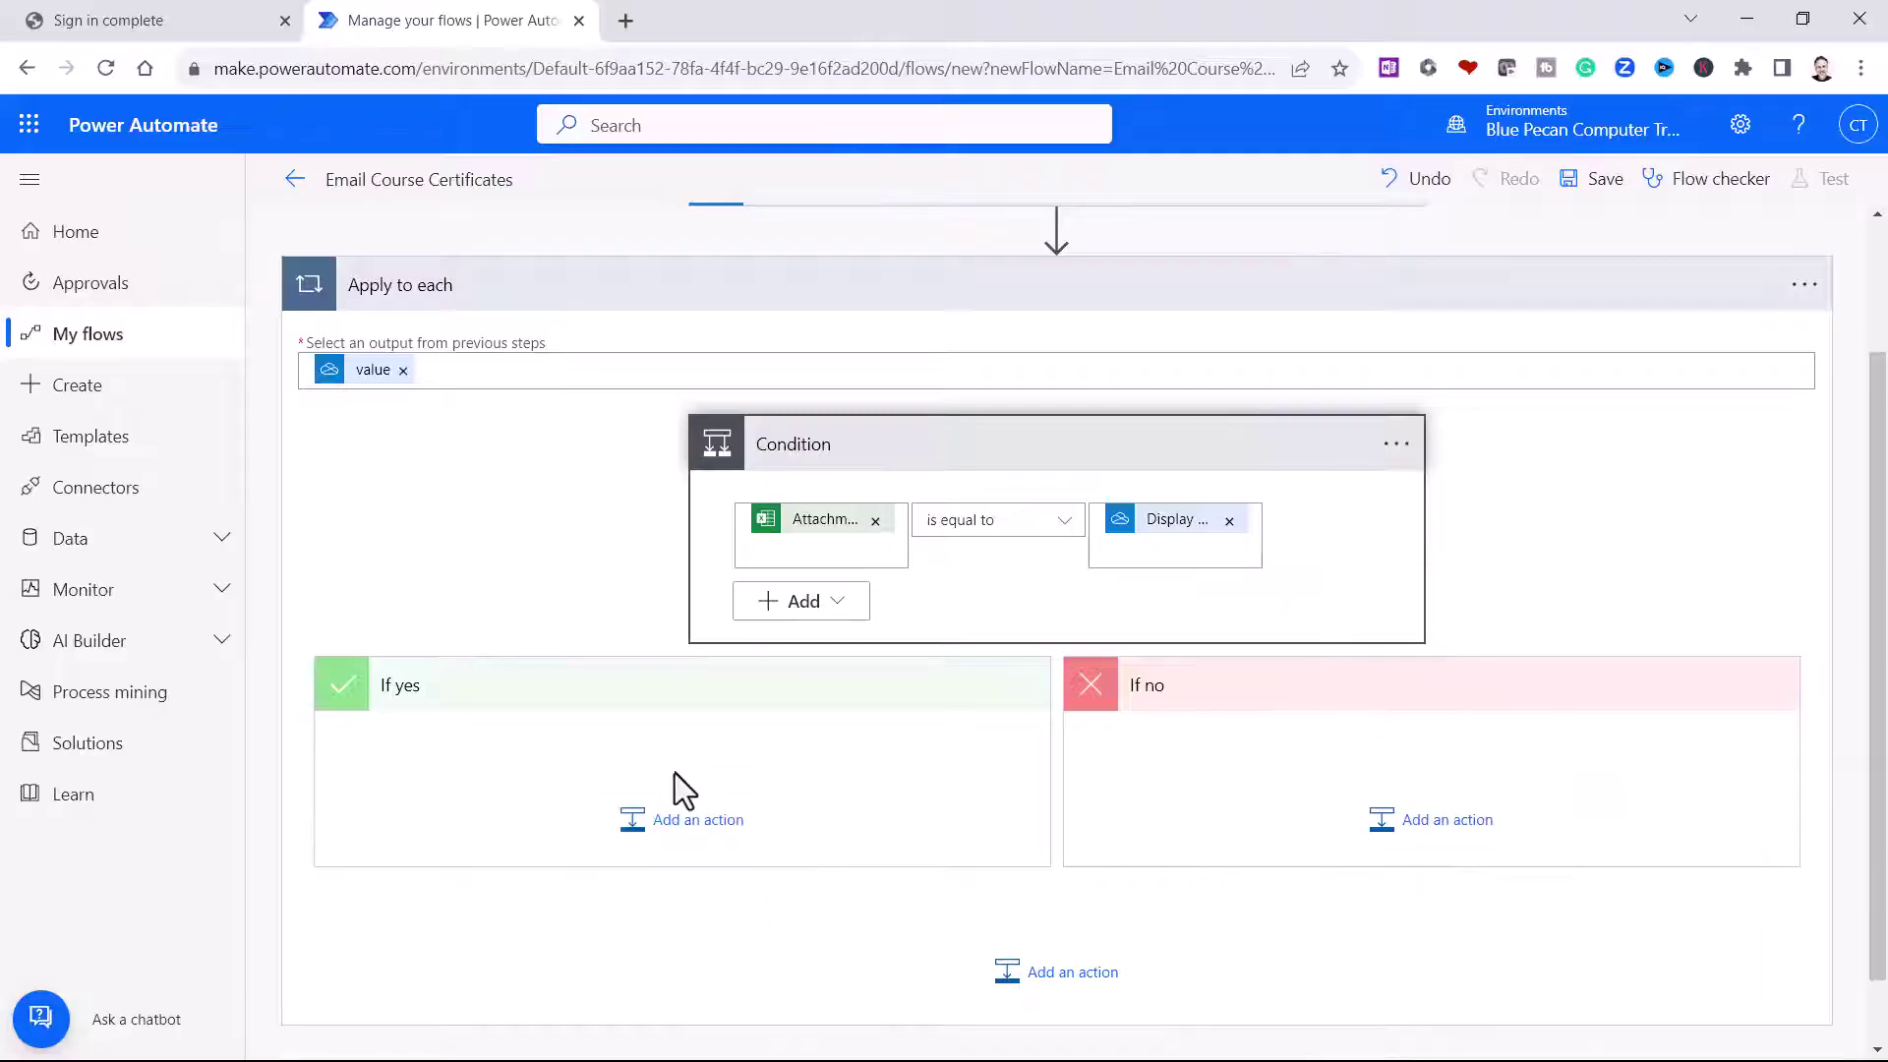
left_click(676, 831)
type("get")
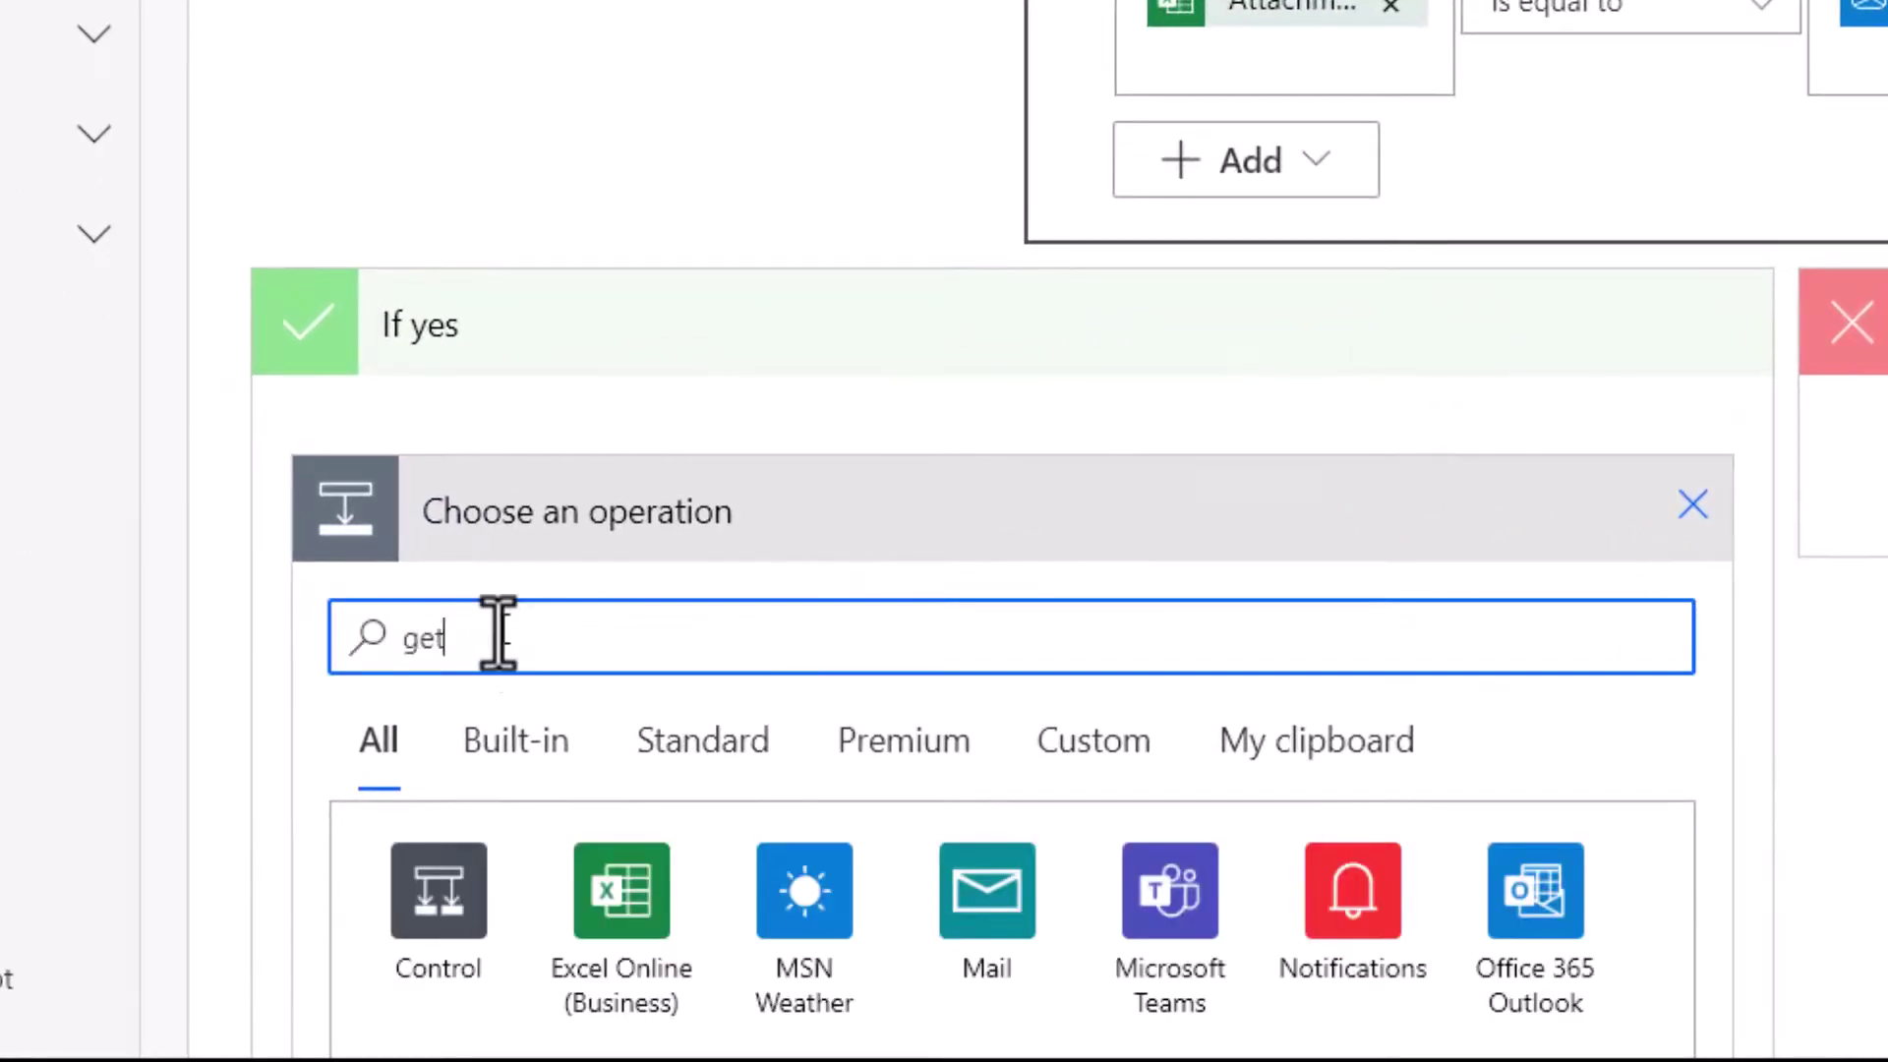
type(" file content")
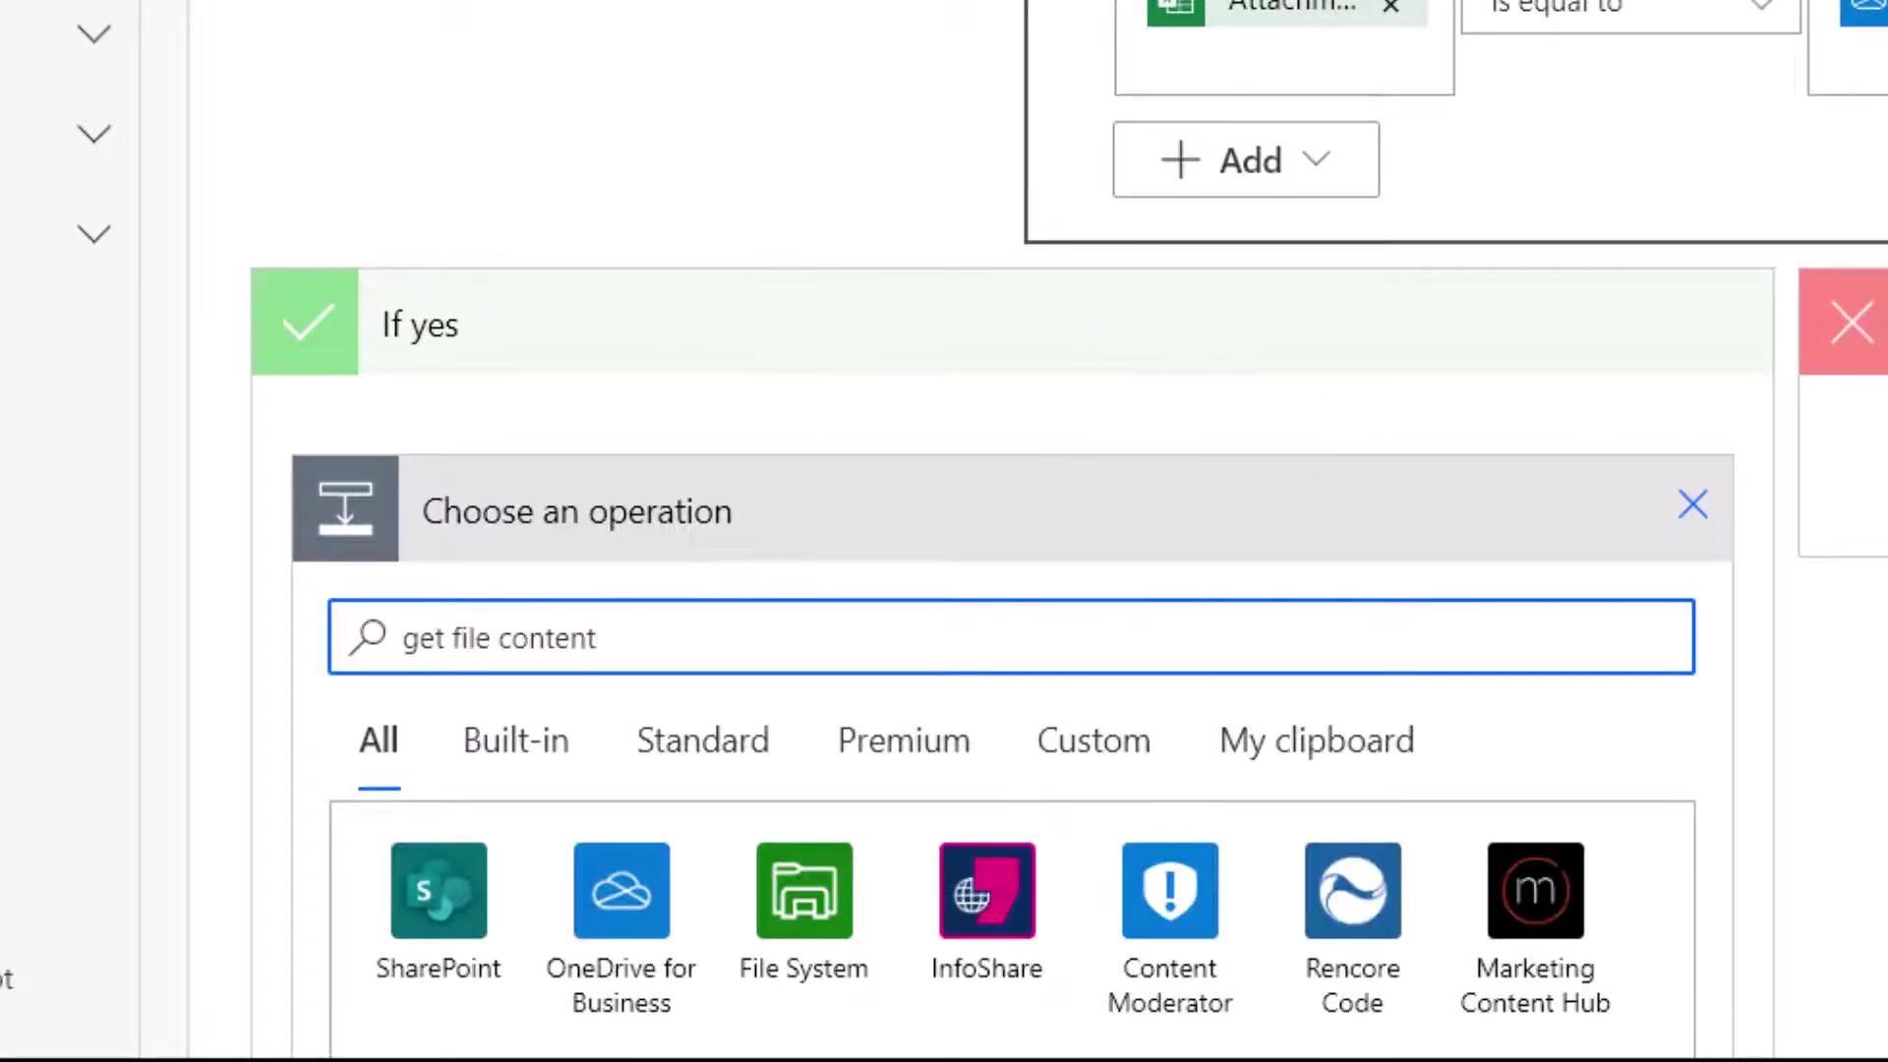
scroll(983, 688, "down", 4)
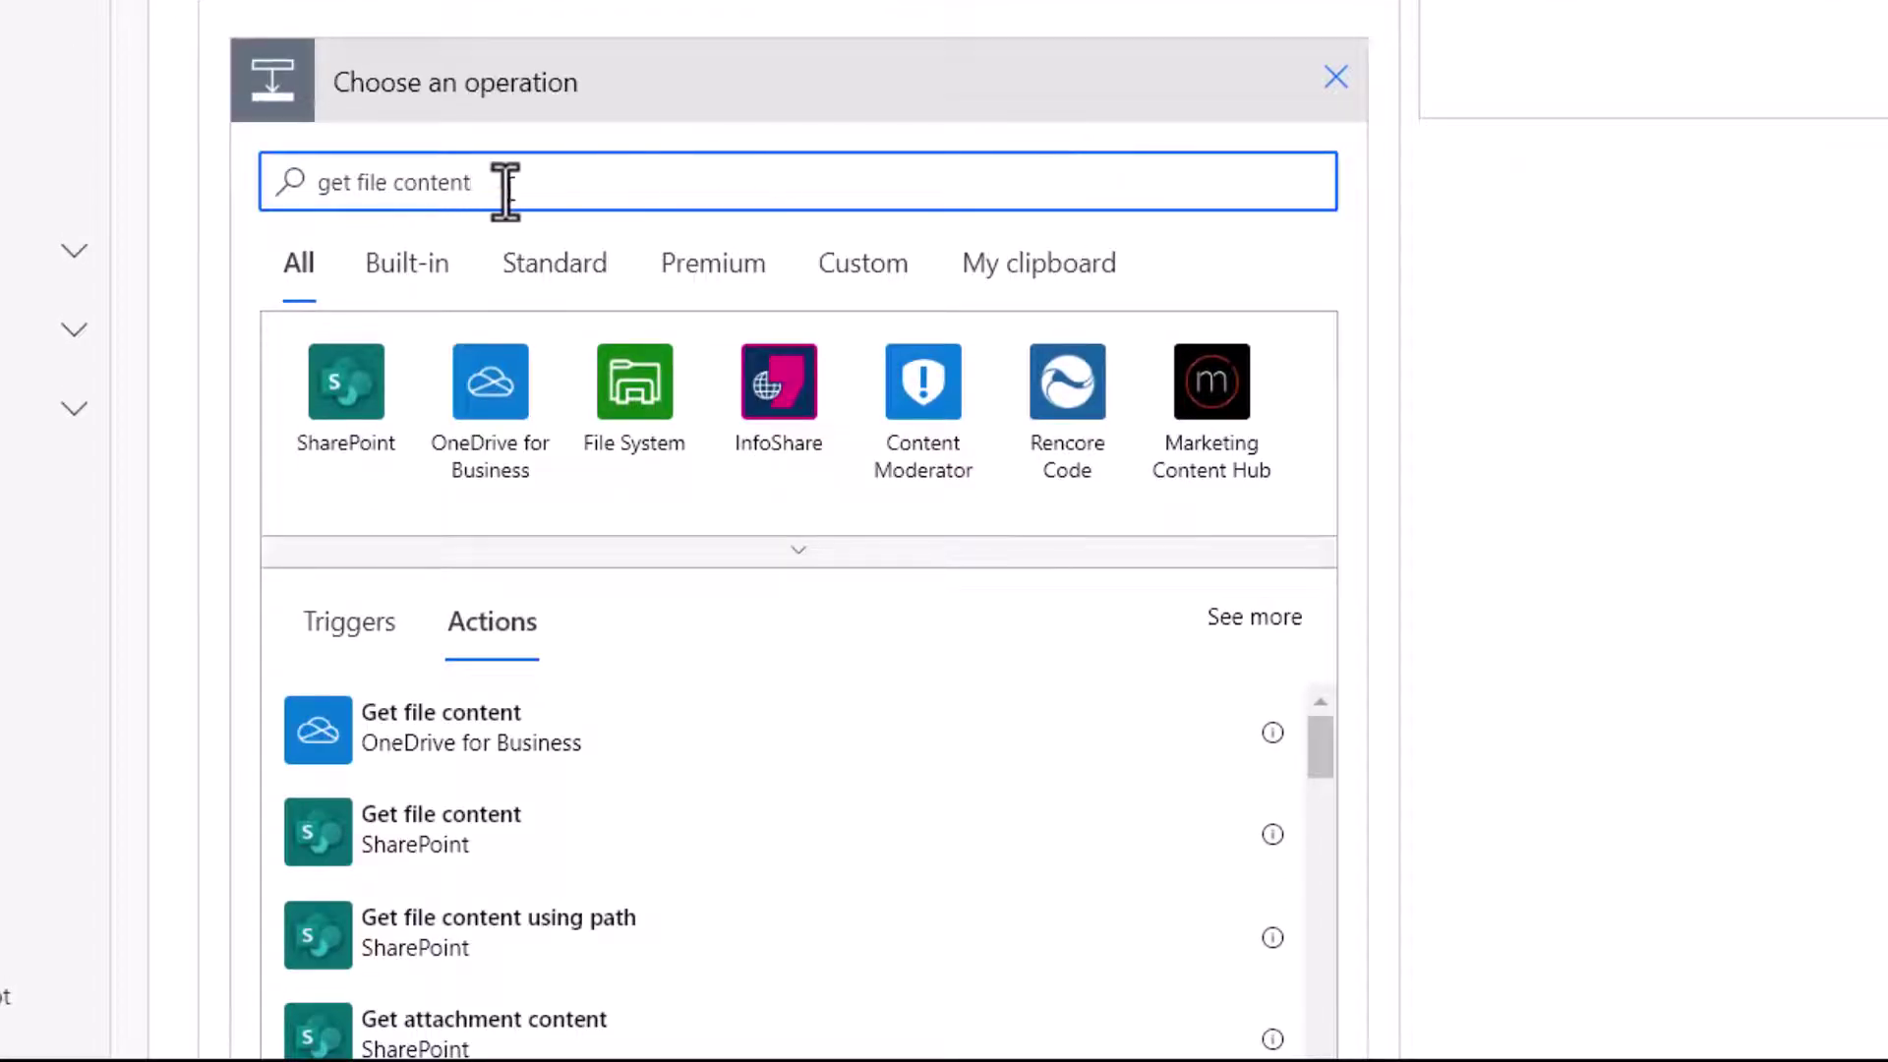
left_click(425, 747)
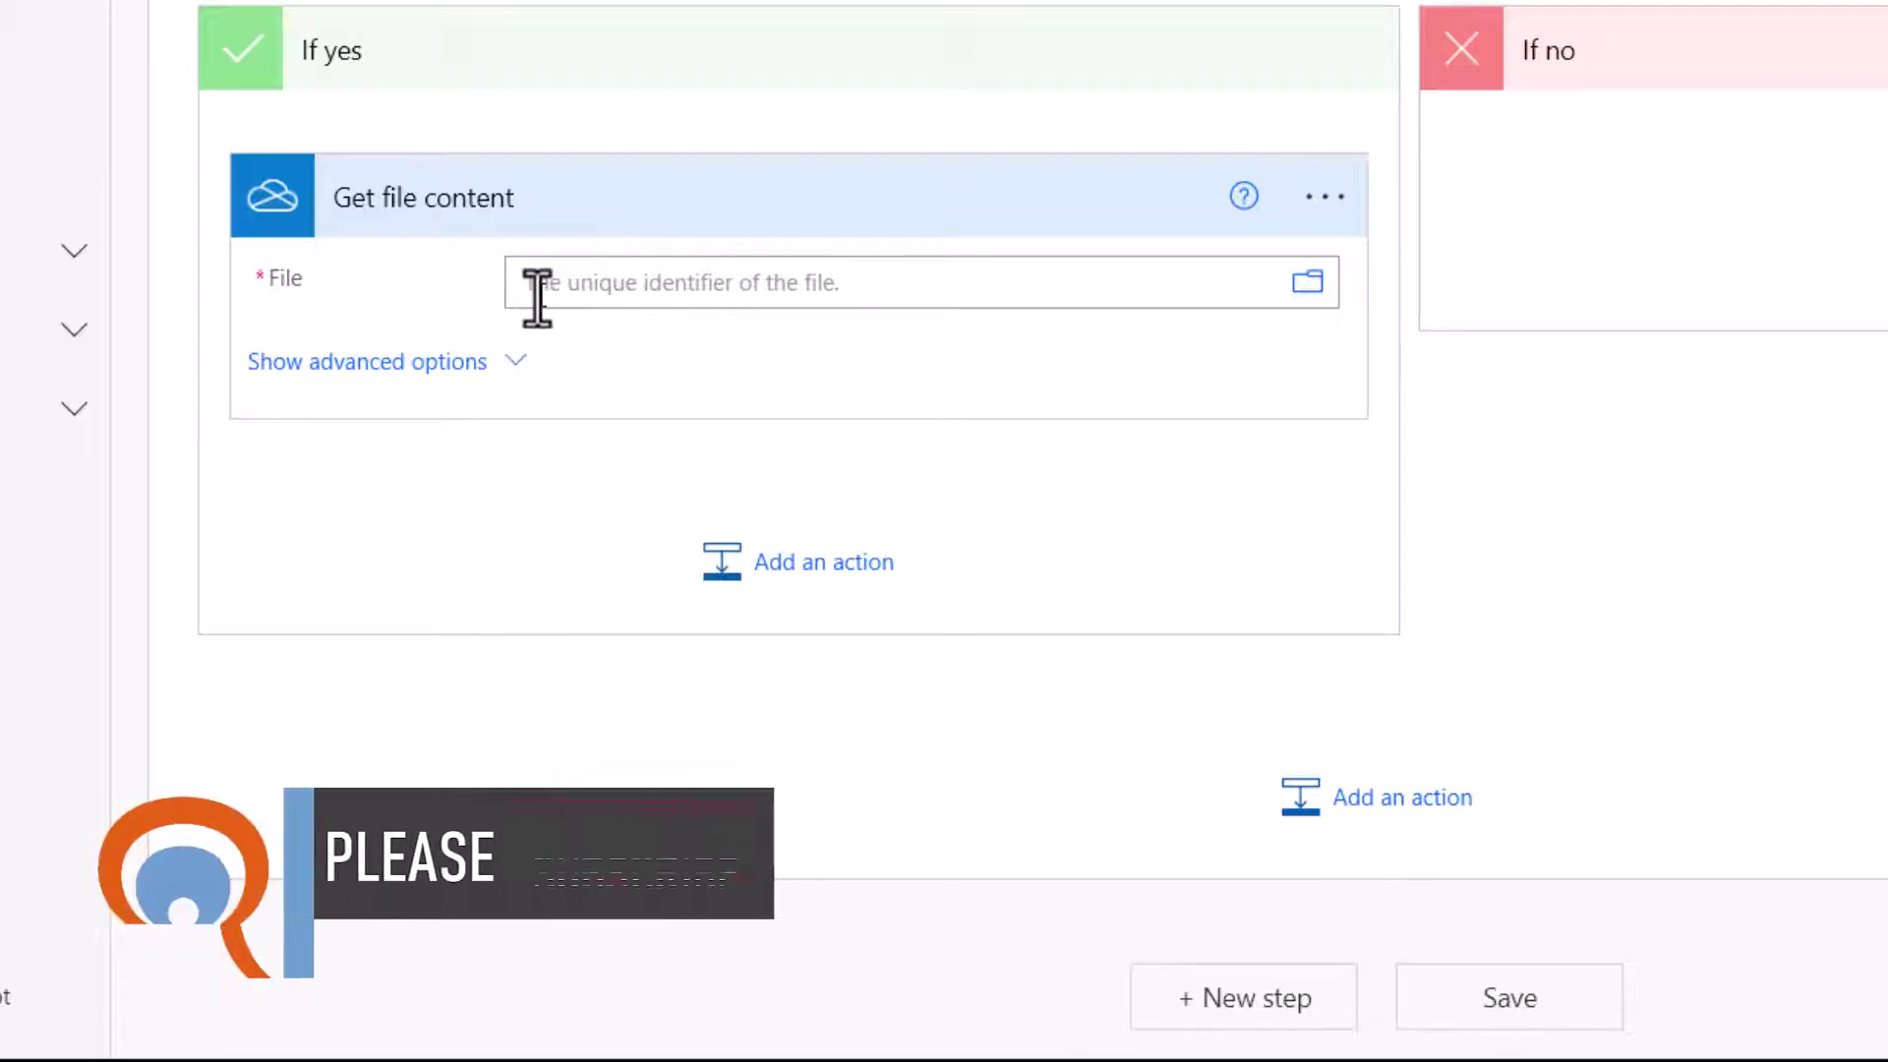
left_click(462, 393)
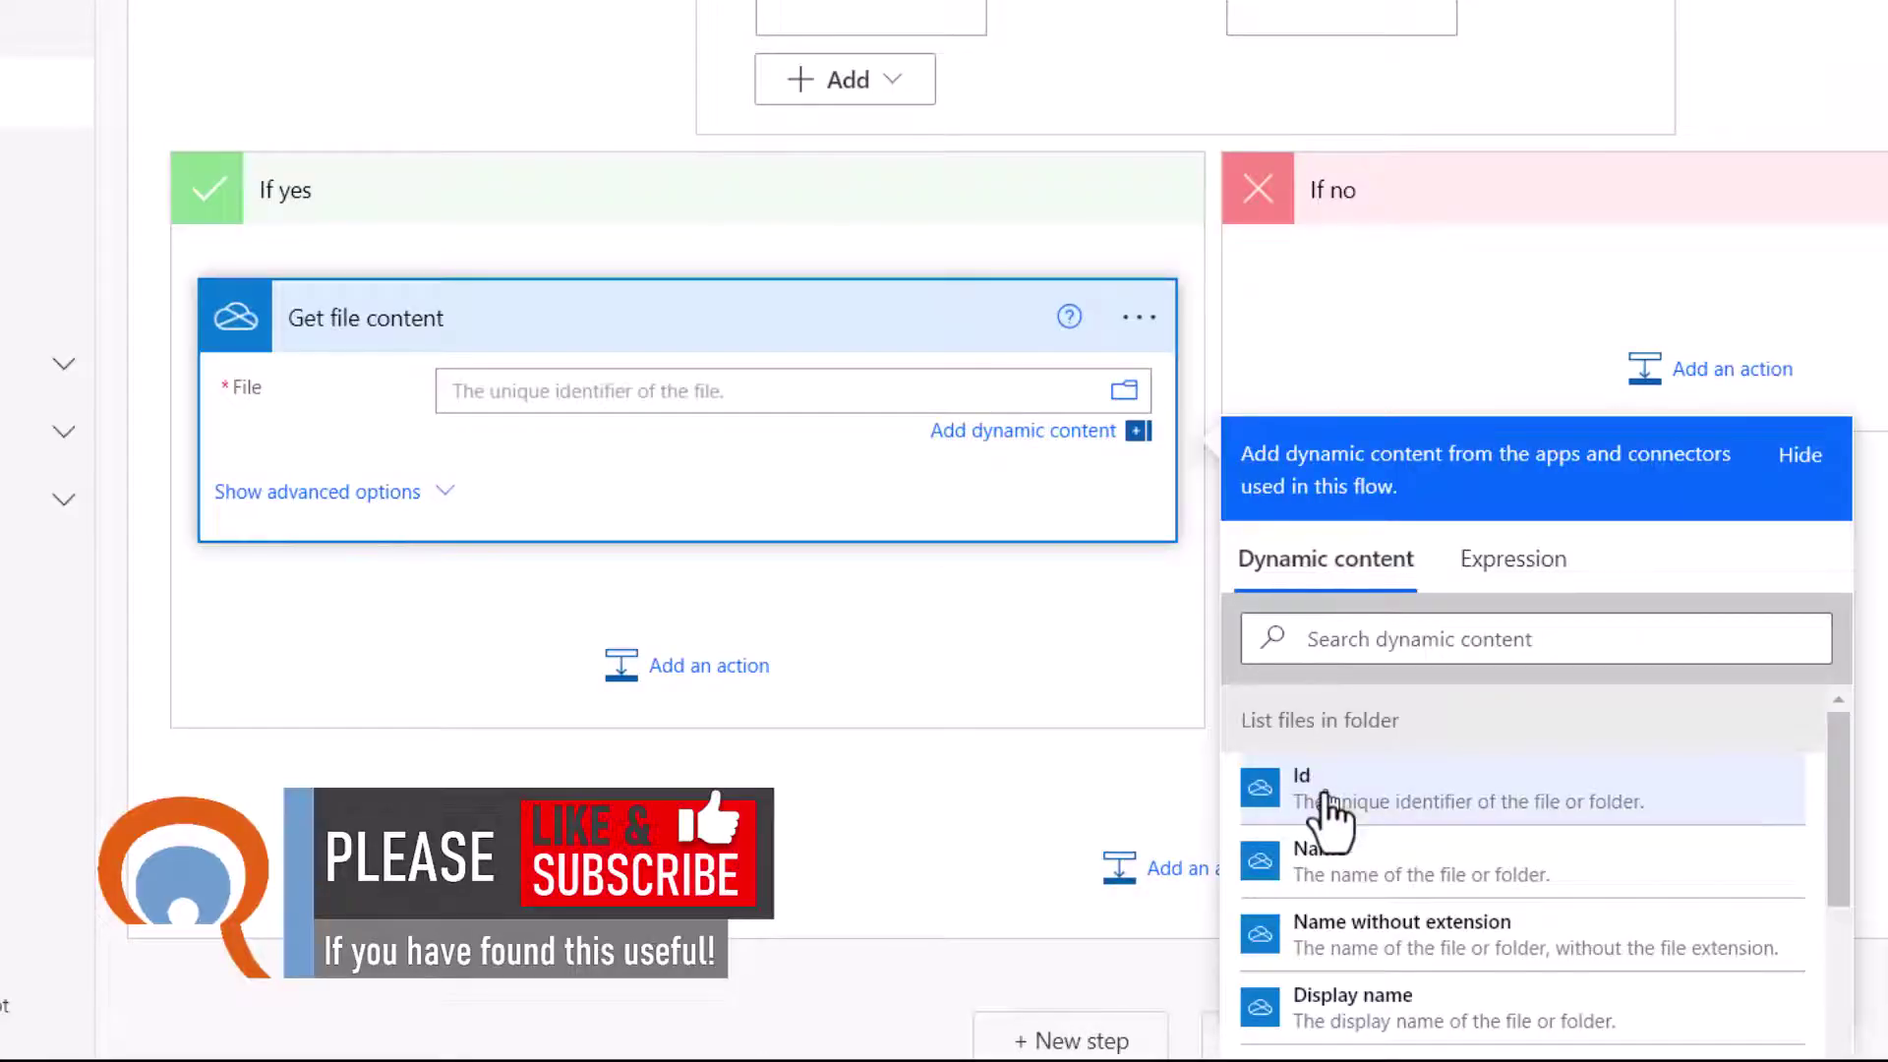
left_click(1328, 802)
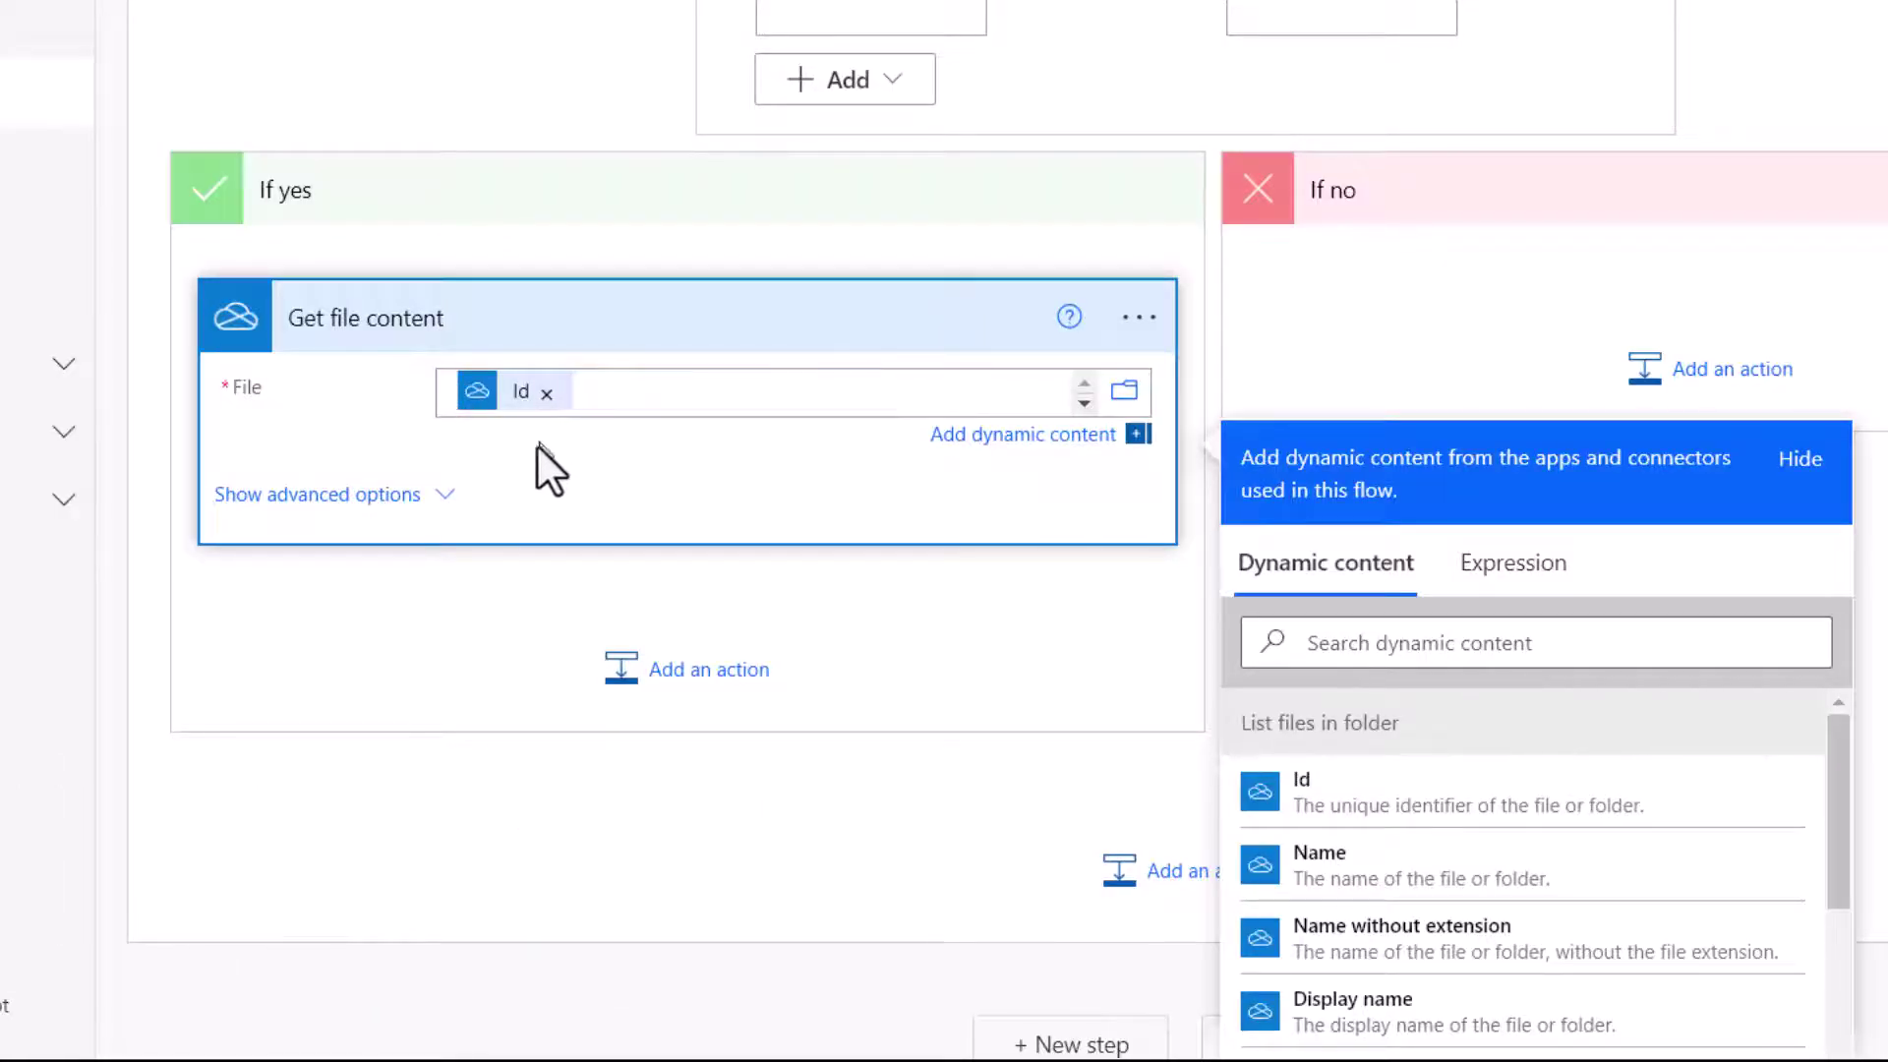
Add Gmail's Send email (V2) action below Get file content, found by searching 'ema'
left_click(702, 679)
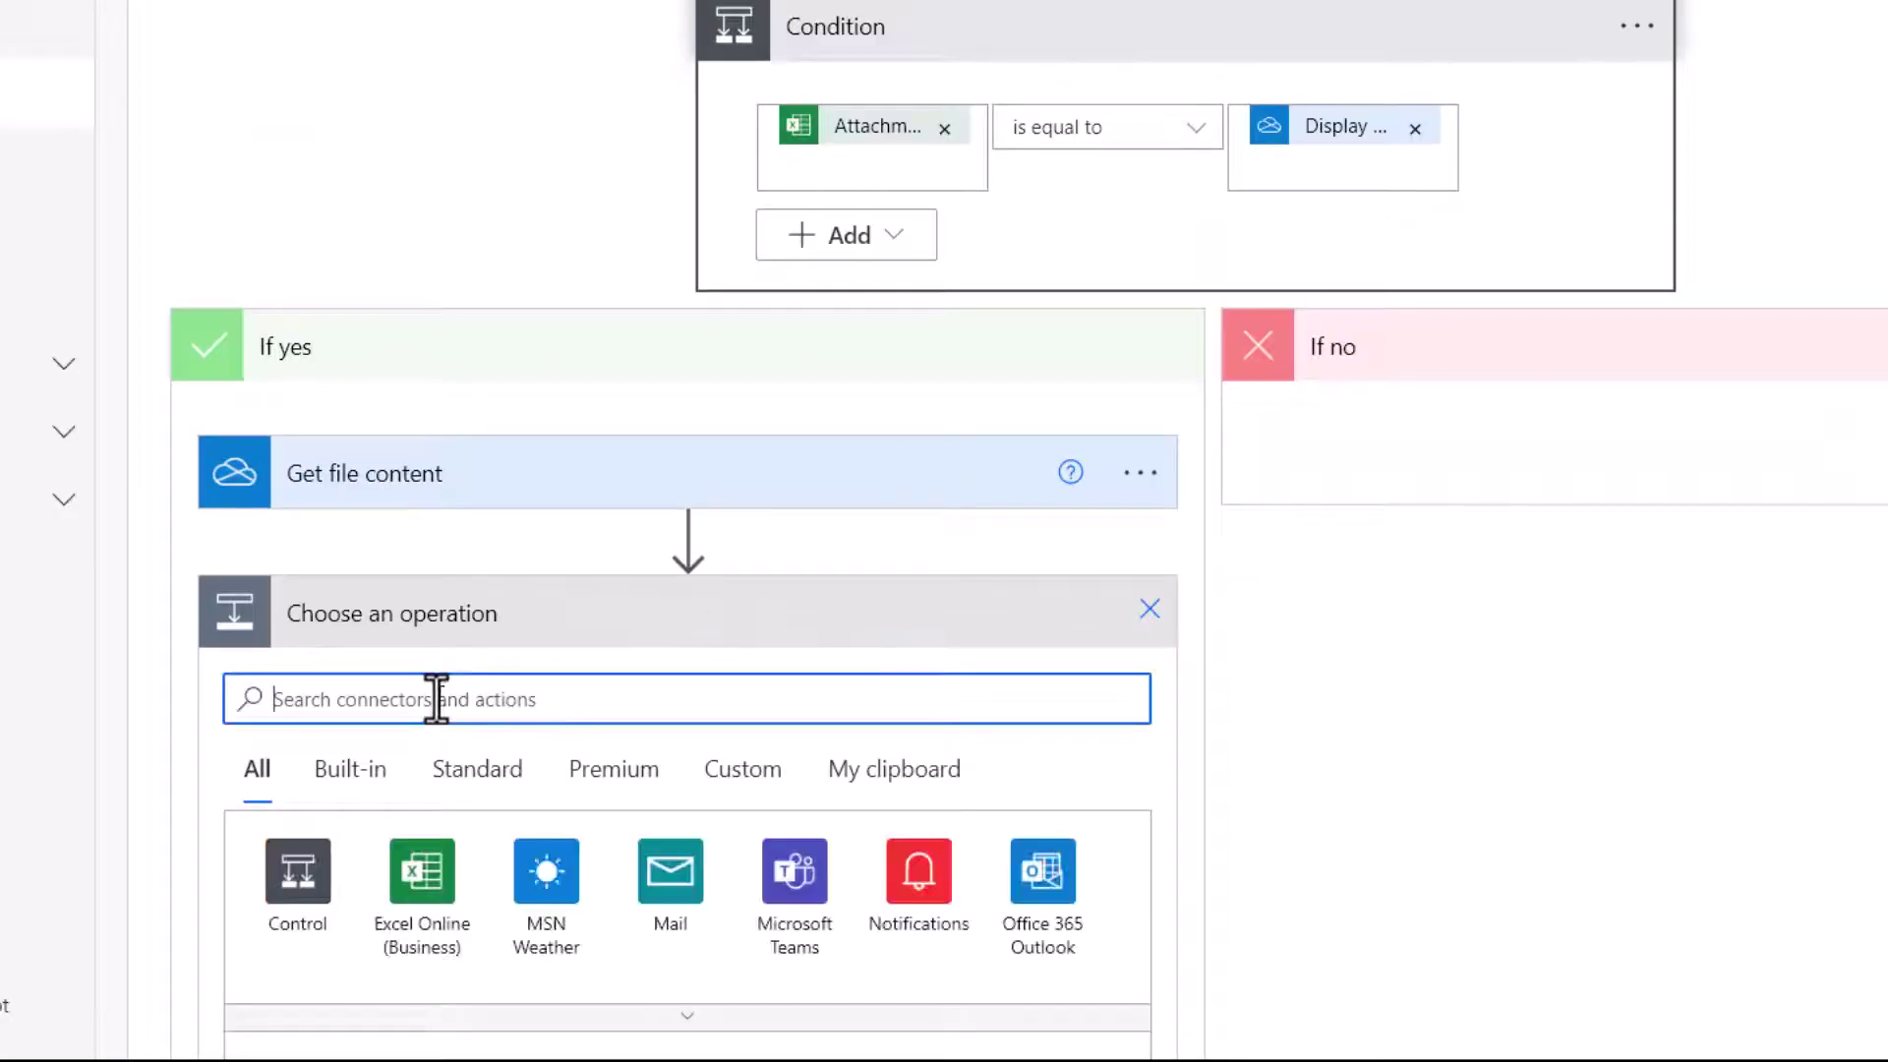
type("email")
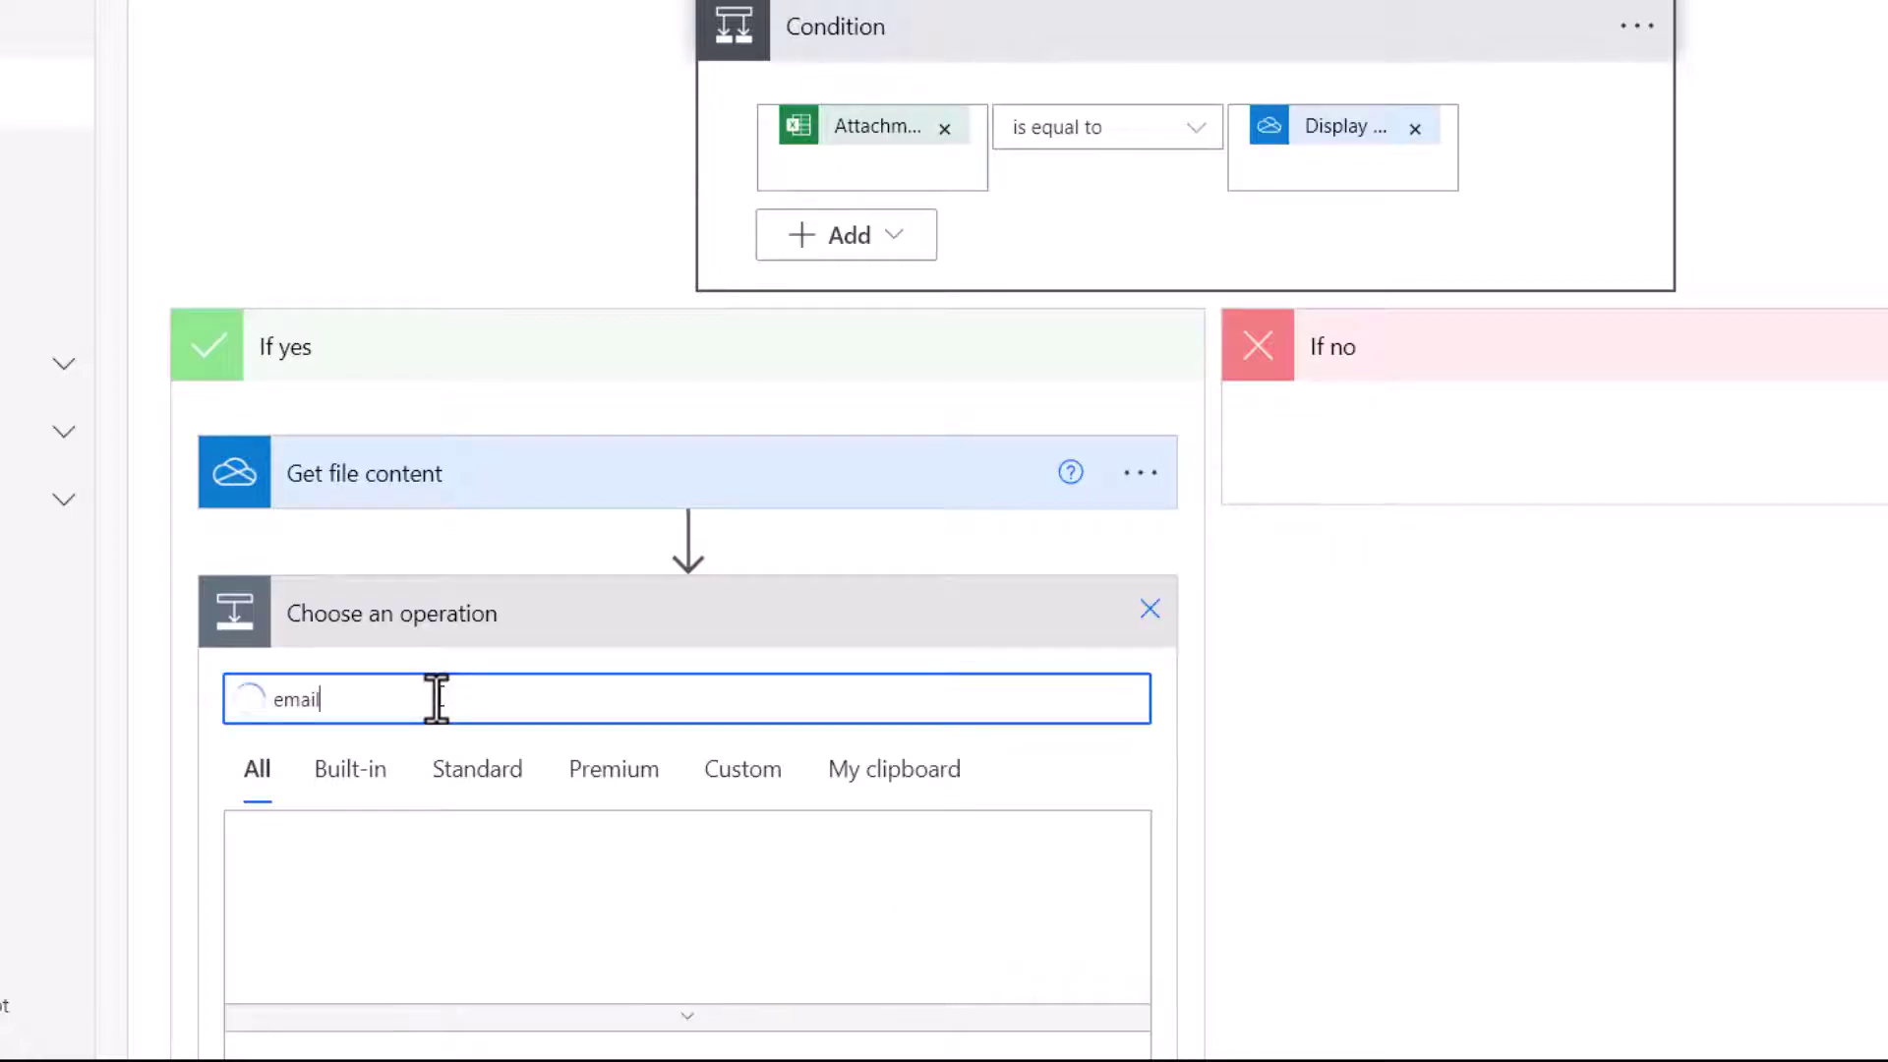
scroll(1045, 455, "down", 3)
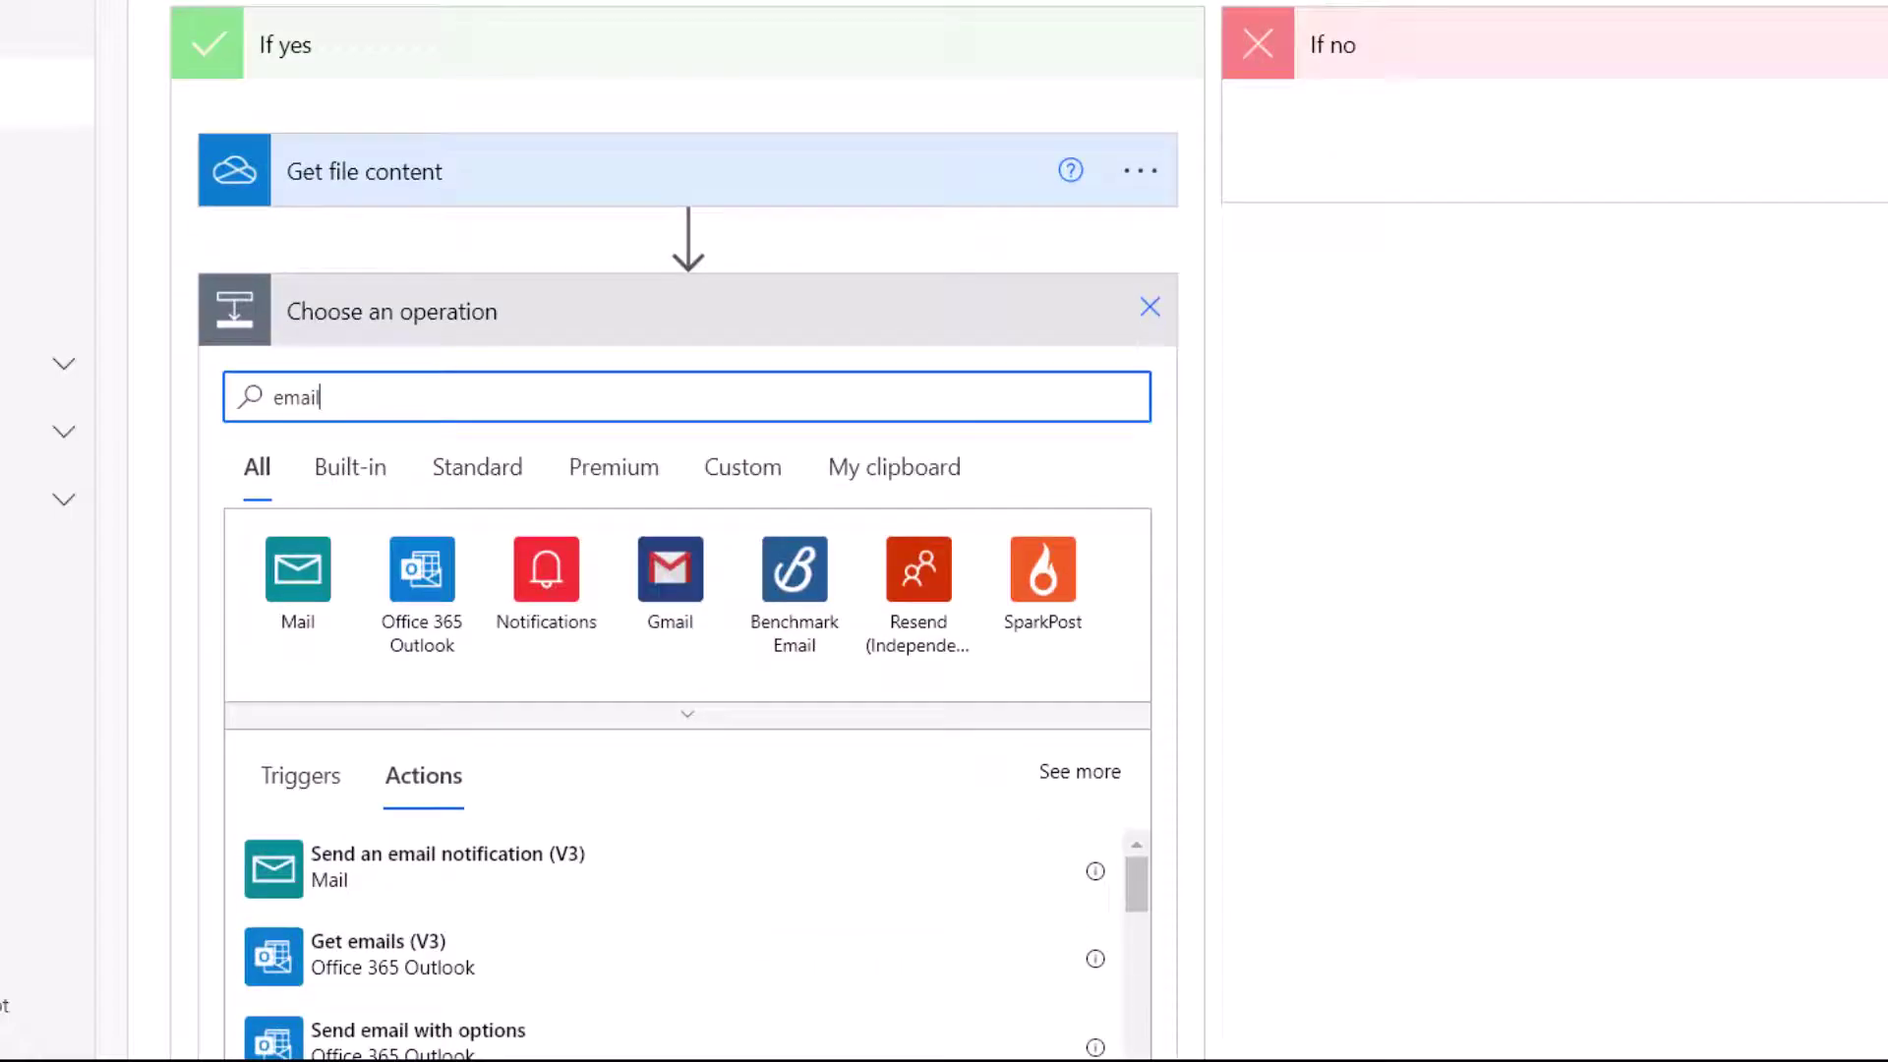
left_click(678, 588)
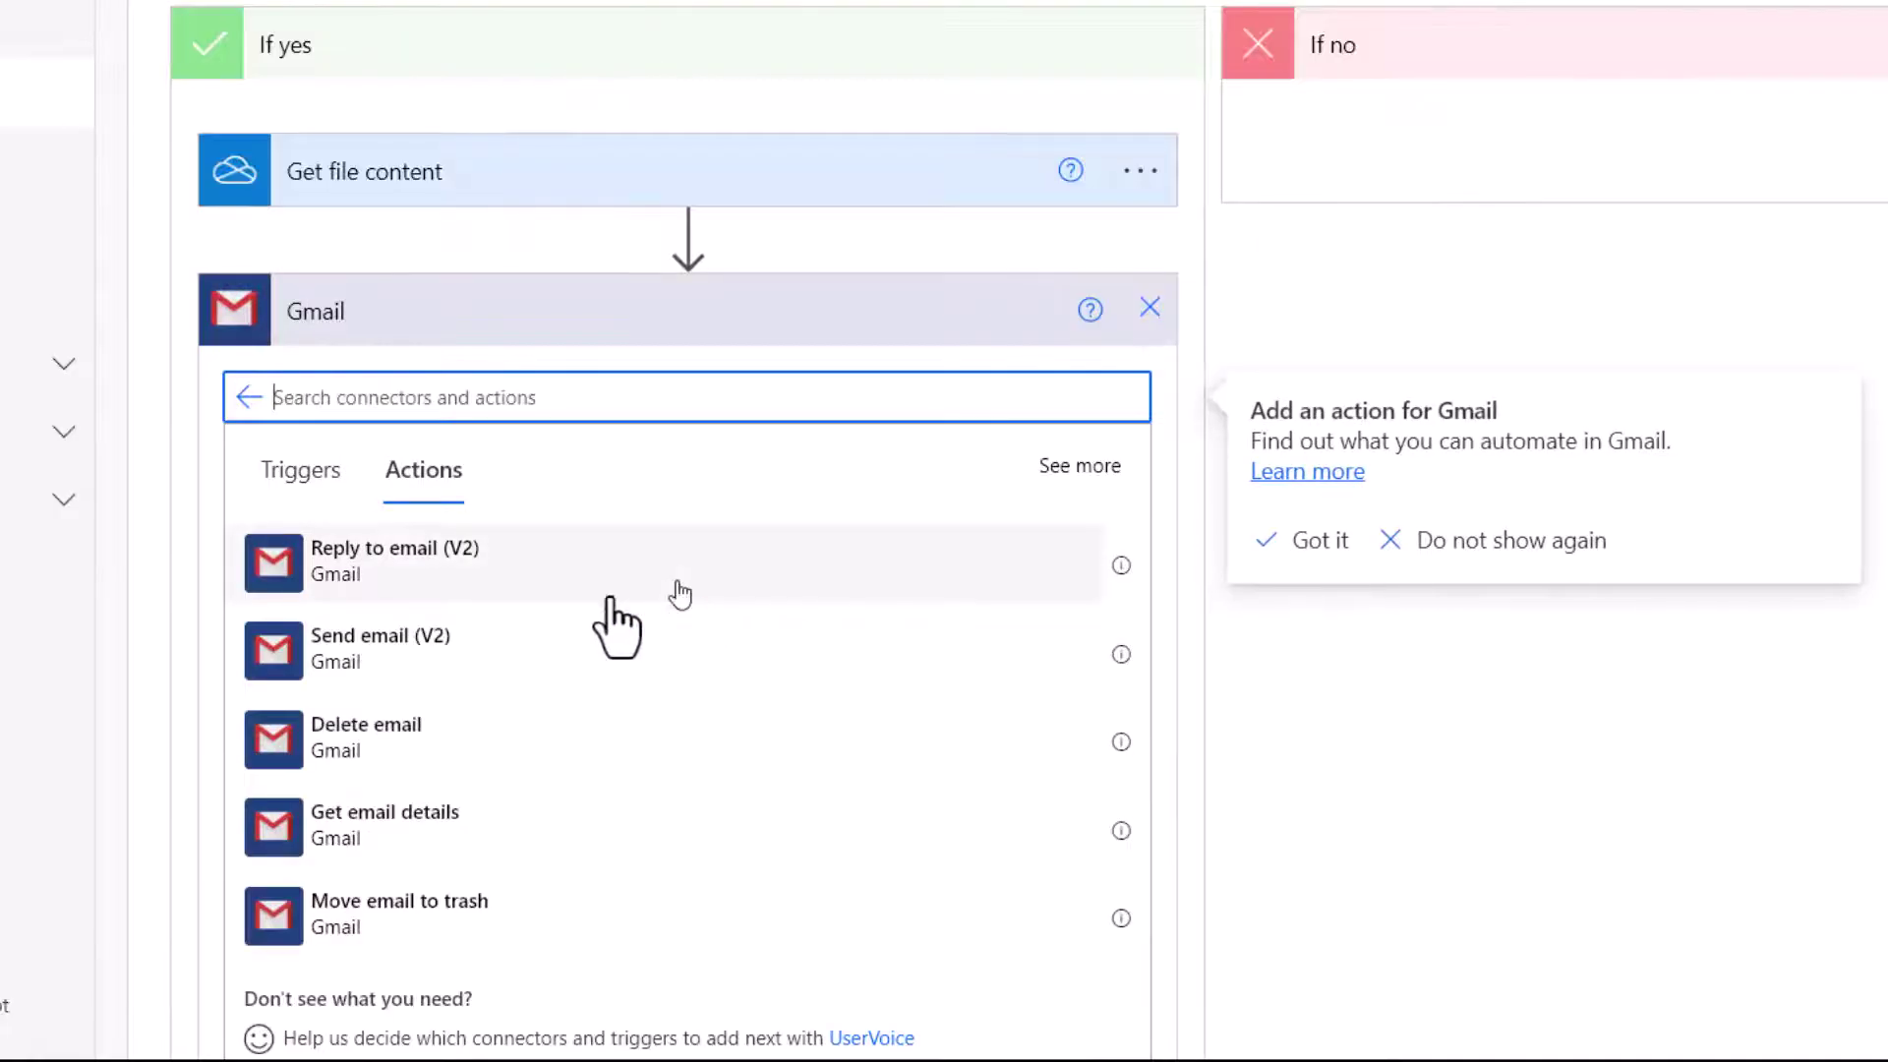
left_click(429, 651)
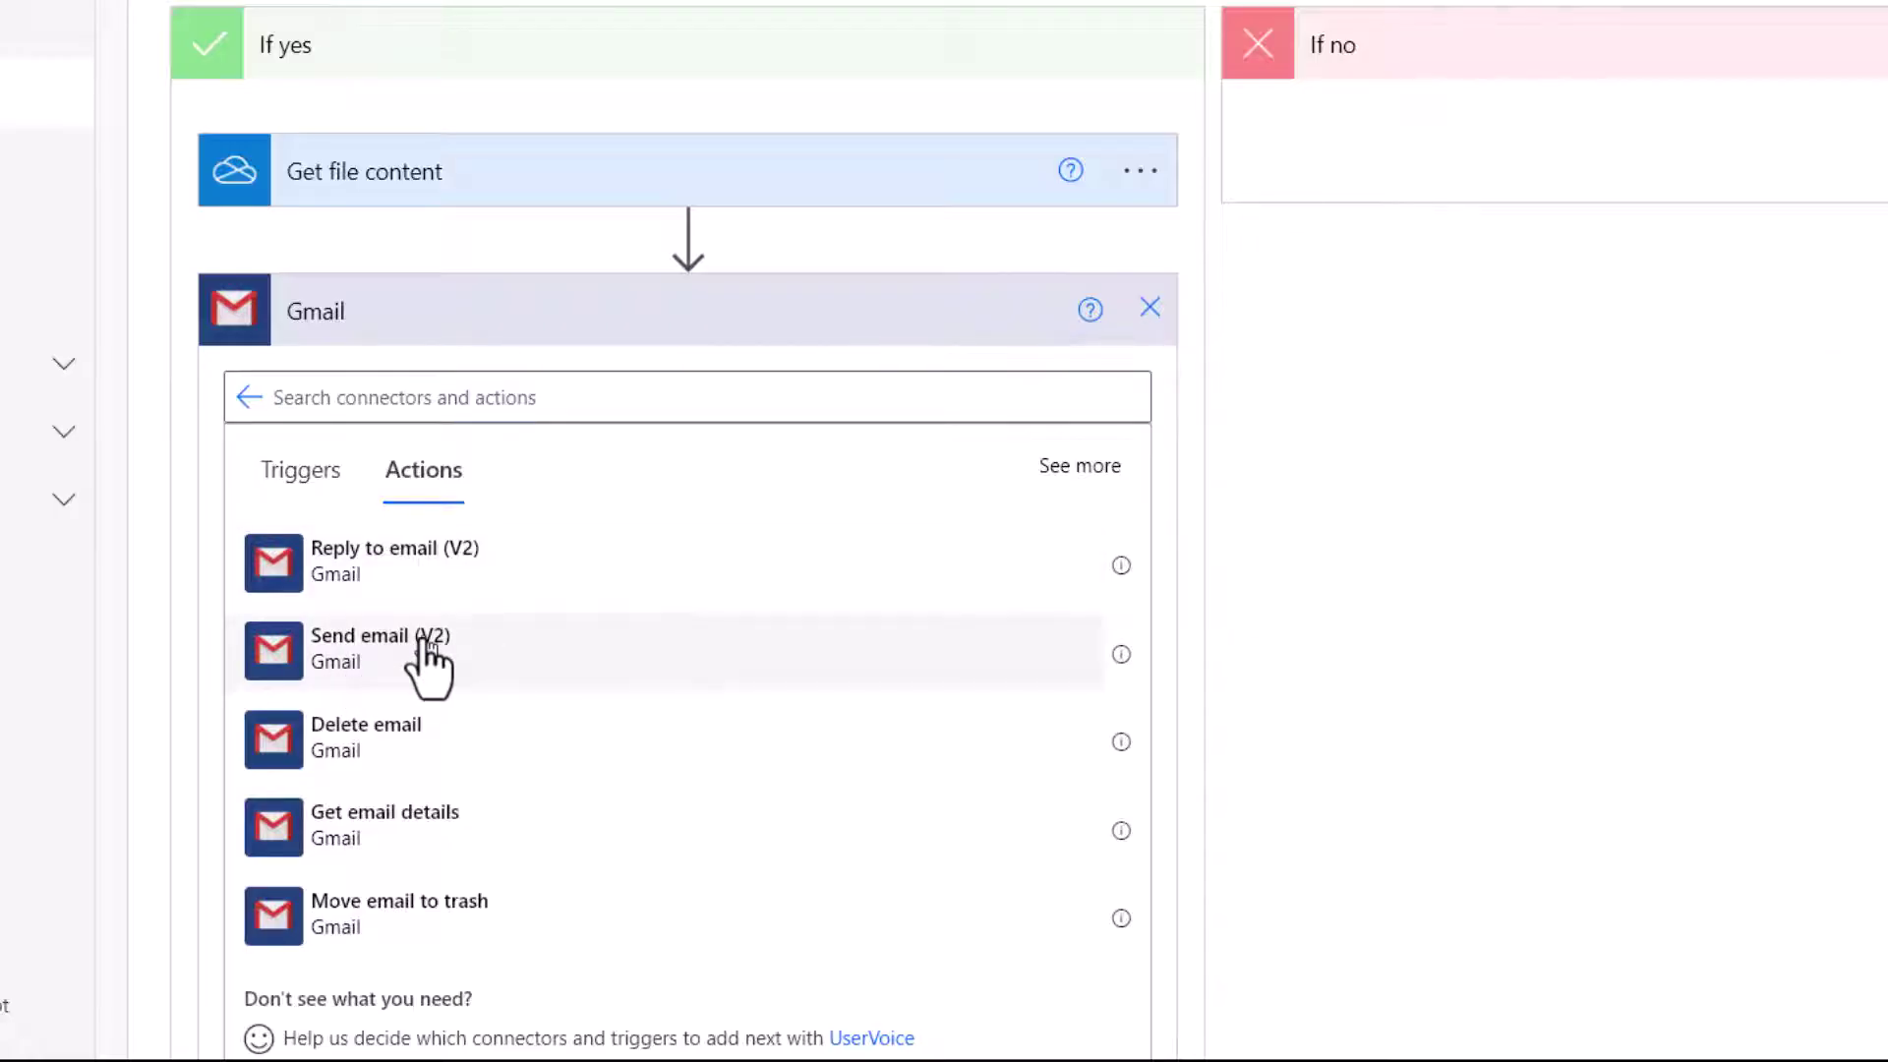
Set the email's To field to the selected row's Email (Formatted) dynamic value
left_click(488, 386)
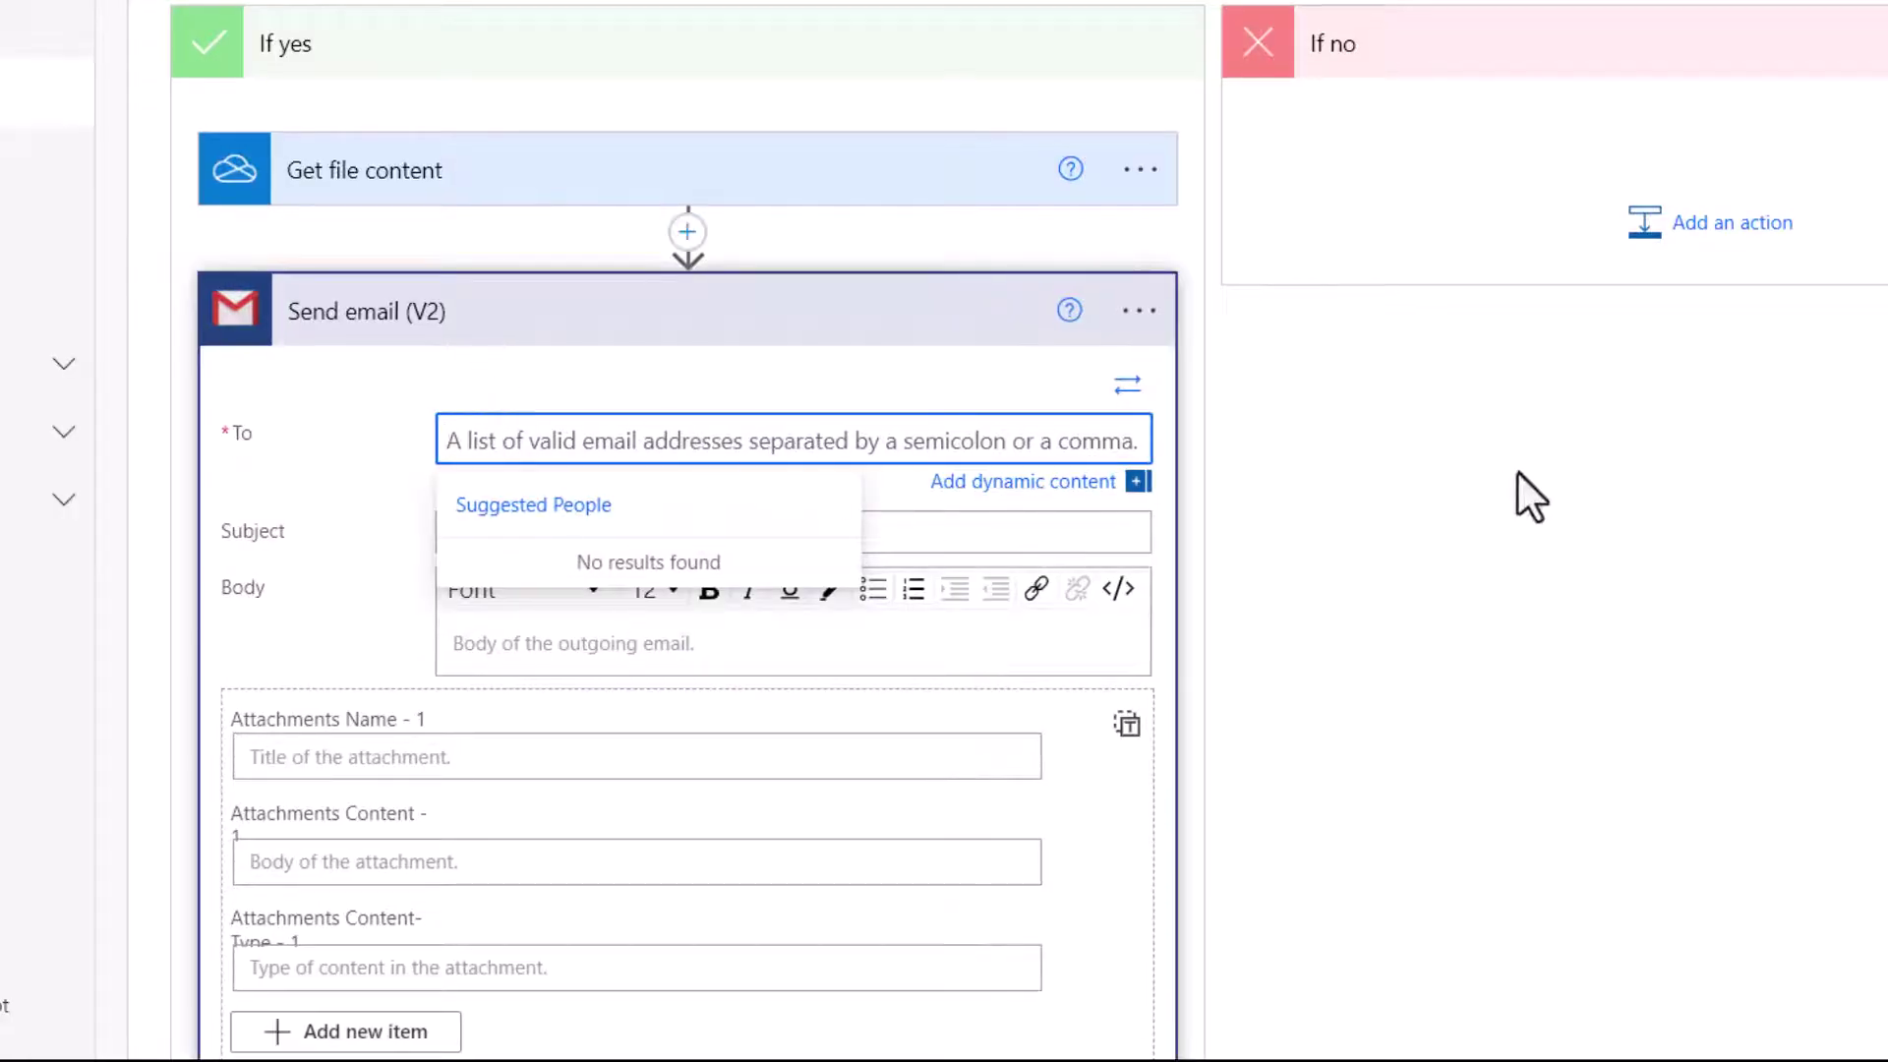
left_click(1002, 488)
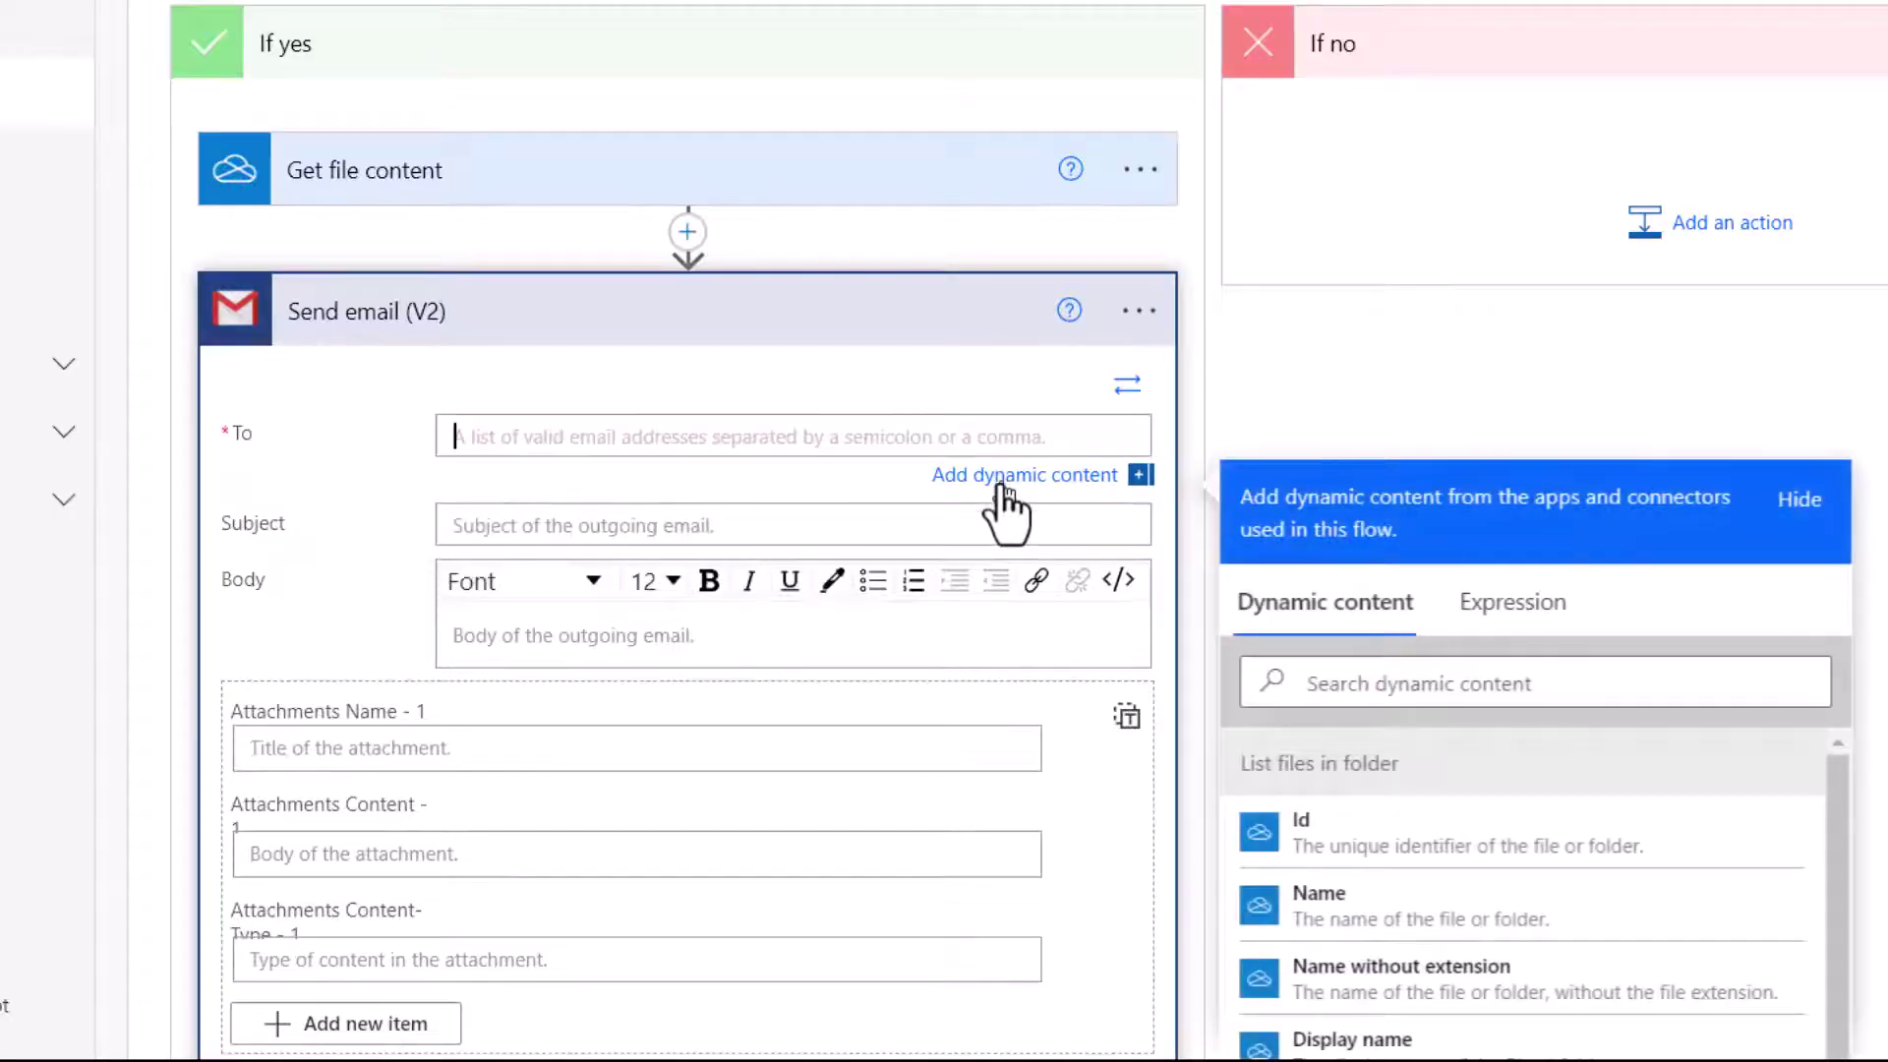
scroll(1672, 656, "down", 6)
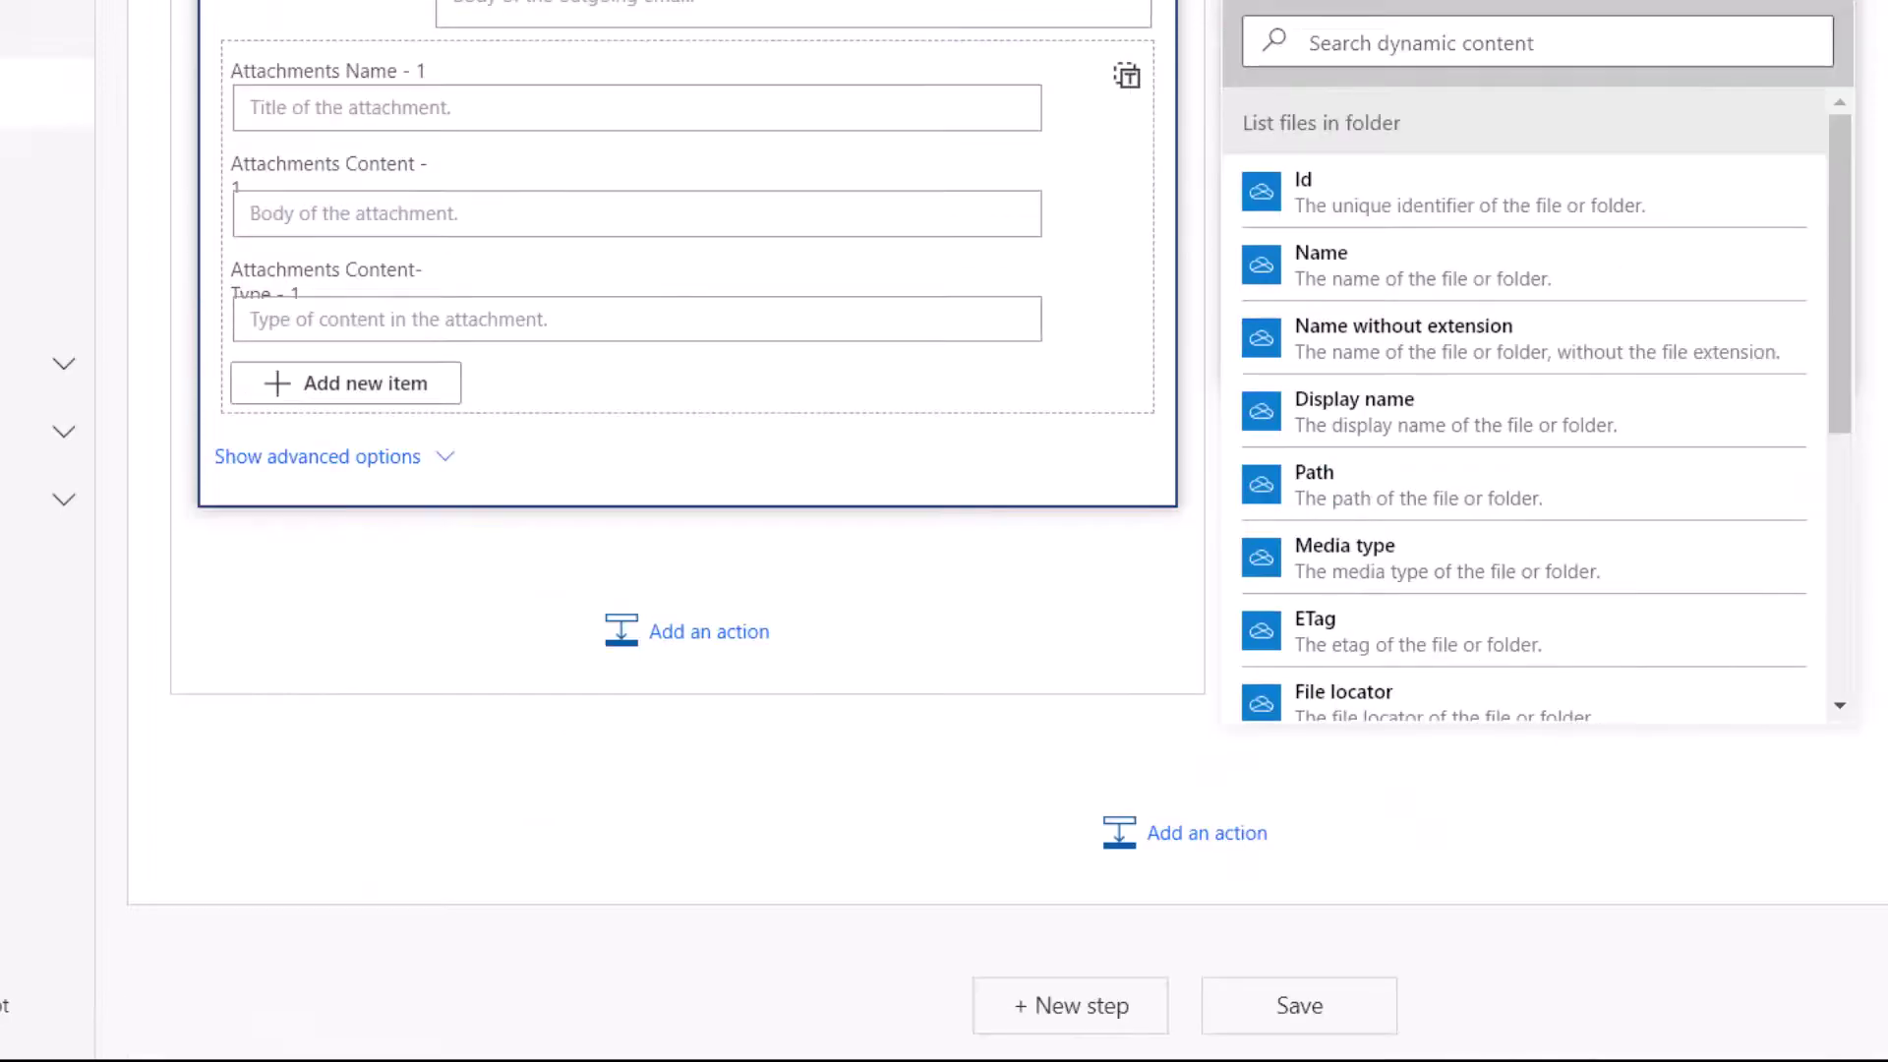
left_click_drag(1848, 349, 1843, 582)
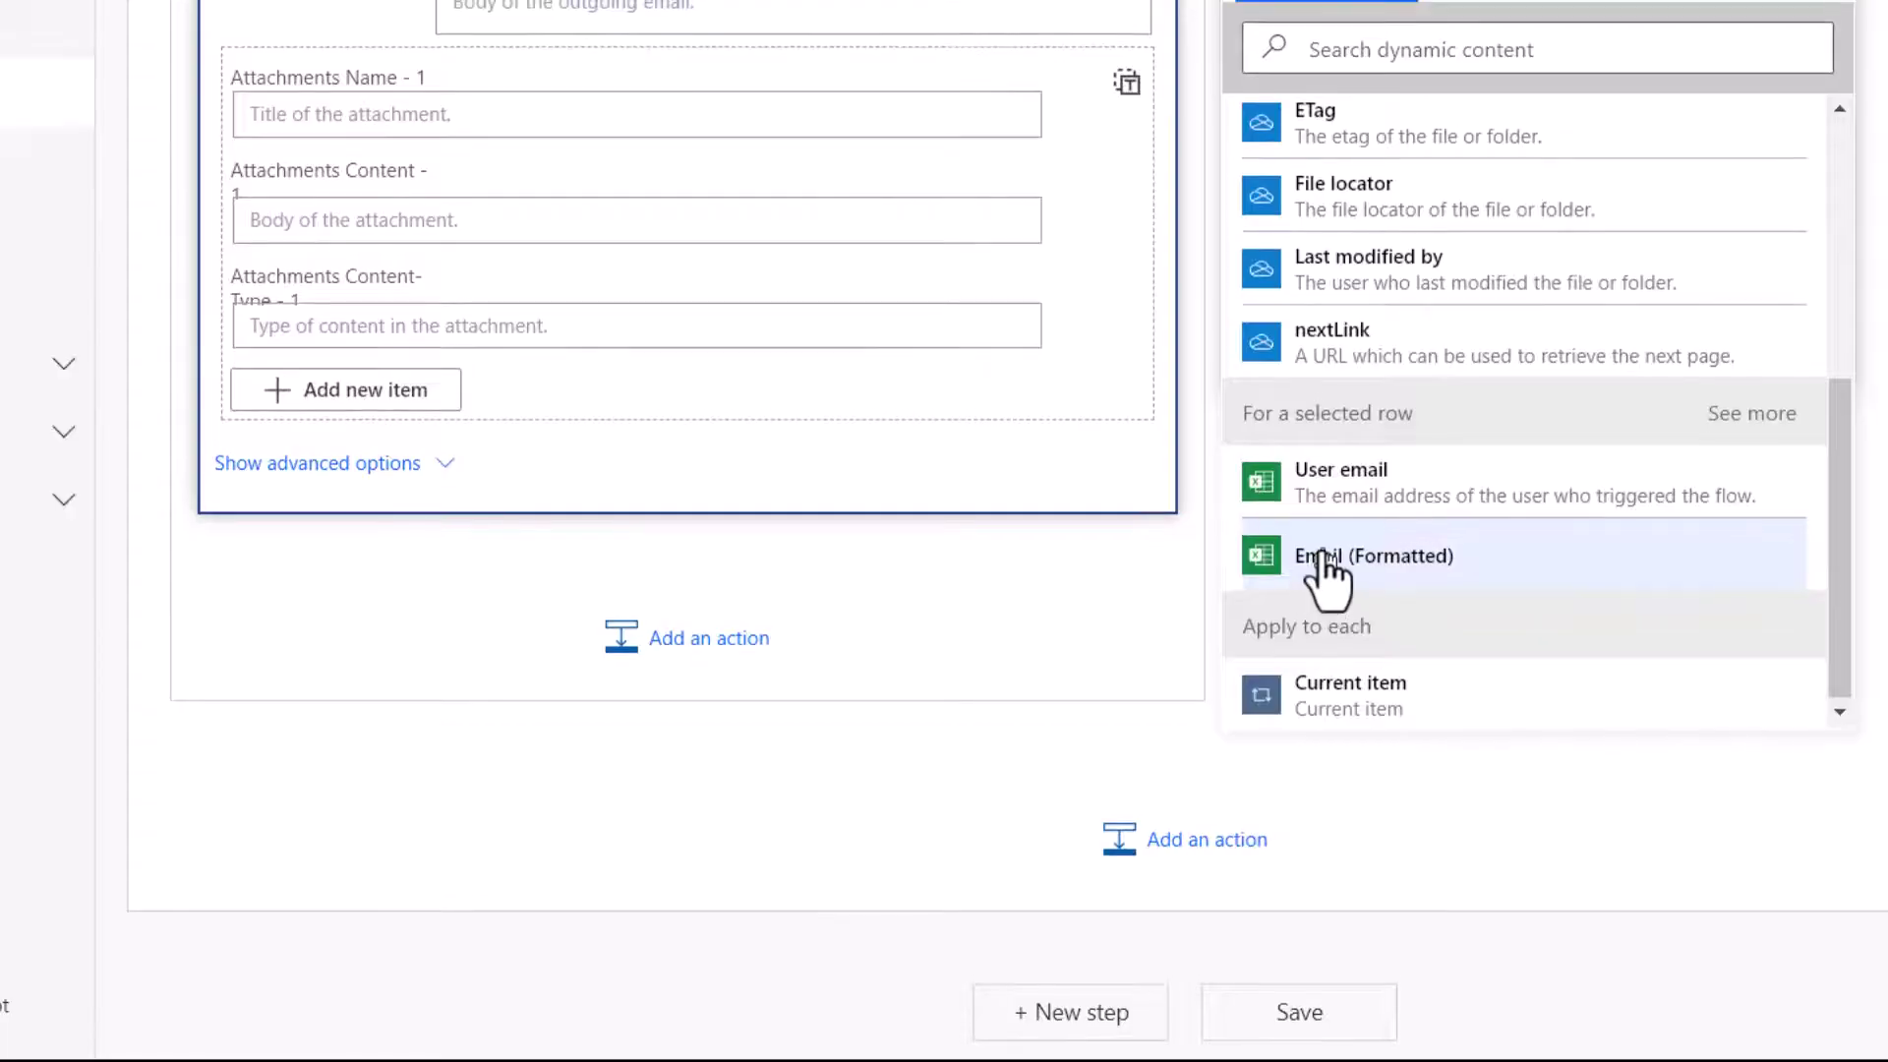
scroll(1841, 380, "up", 4)
scroll(1842, 380, "up", 6)
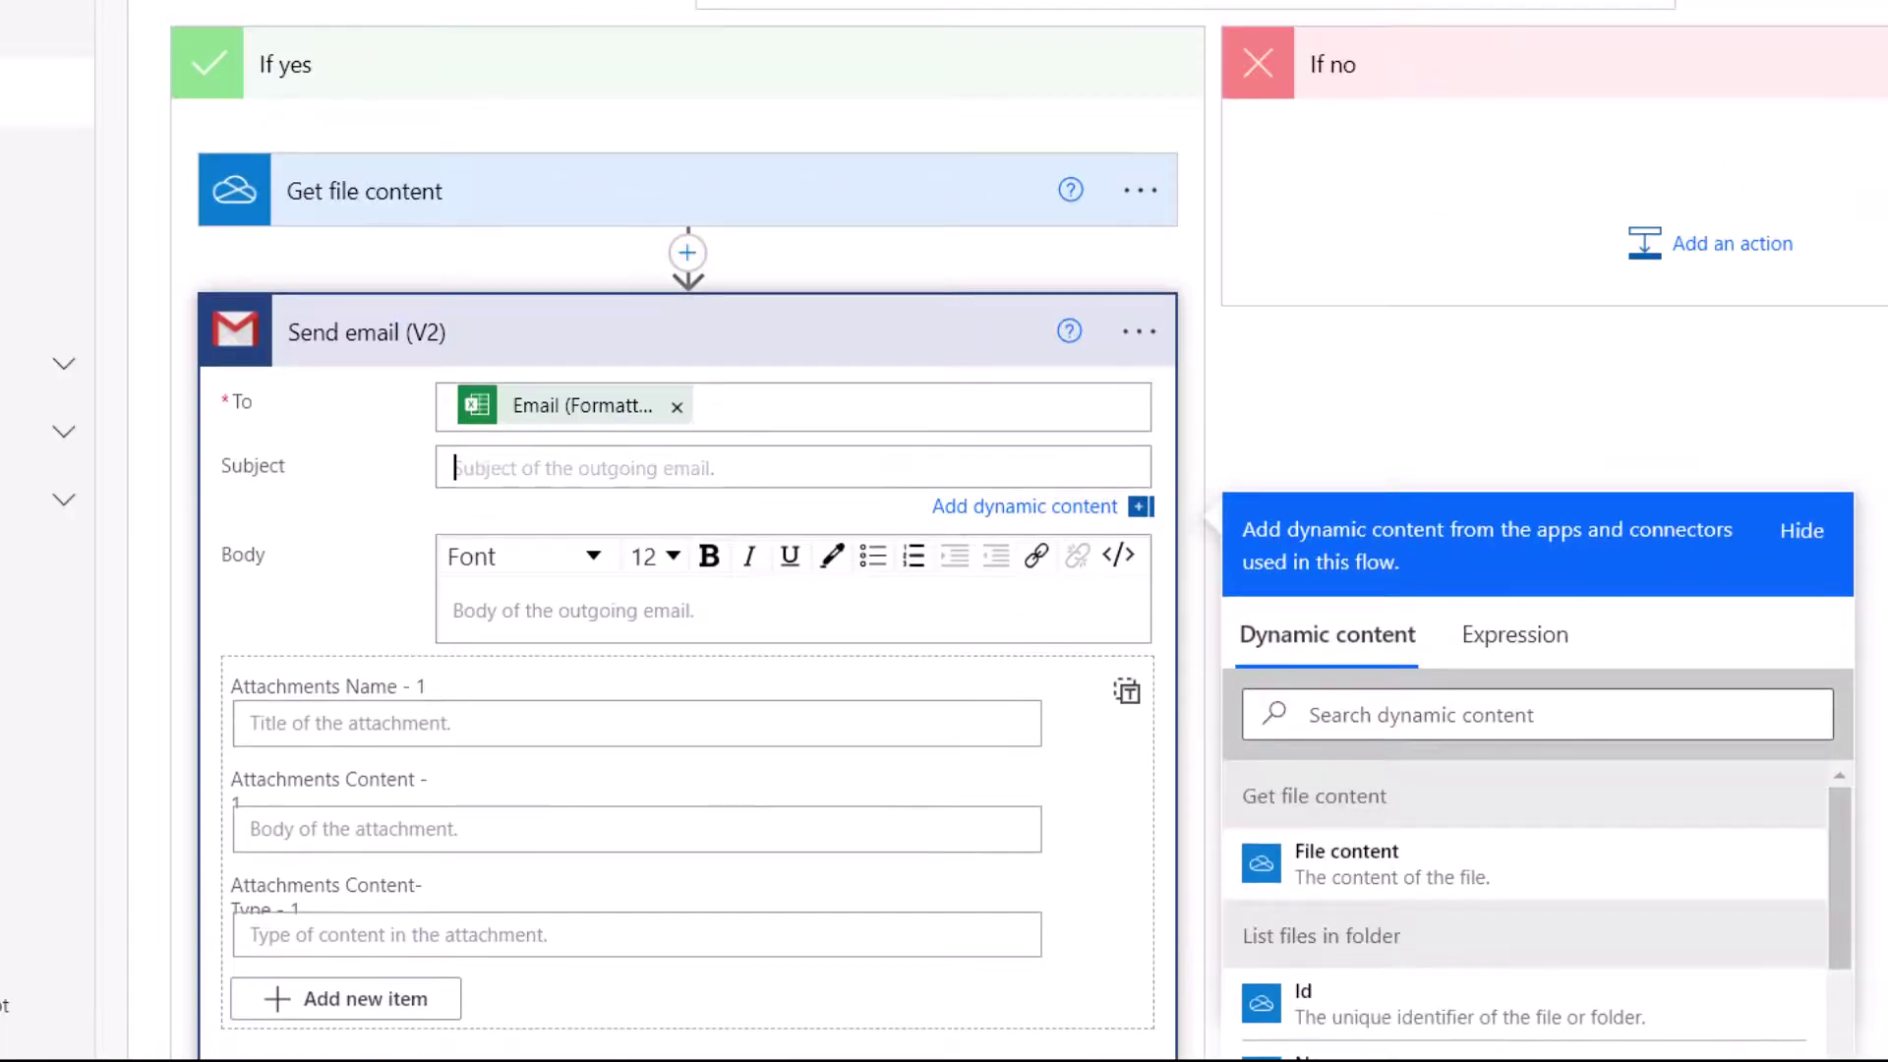
Set the subject to the First name value followed by ', here's your certificate'
left_click(806, 468)
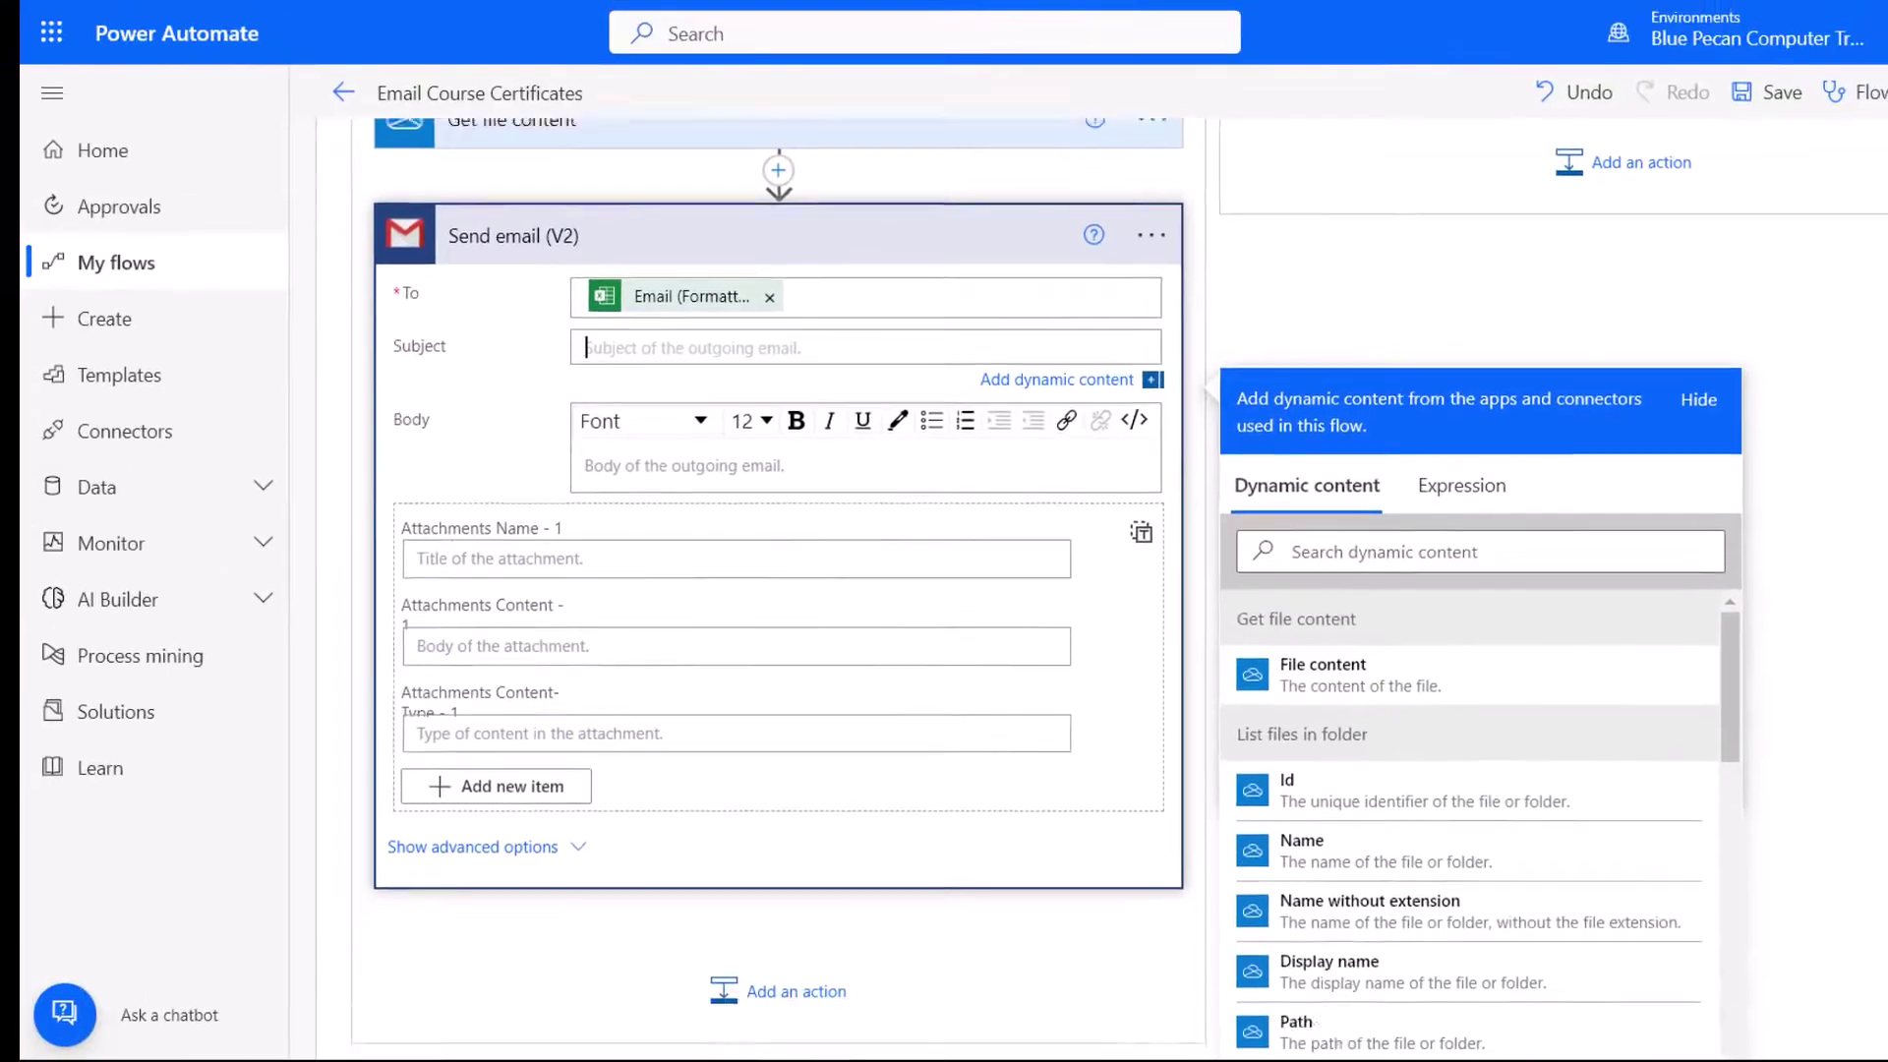
scroll(1630, 476, "down", 2)
left_click_drag(1723, 463, 1740, 714)
left_click(1357, 758)
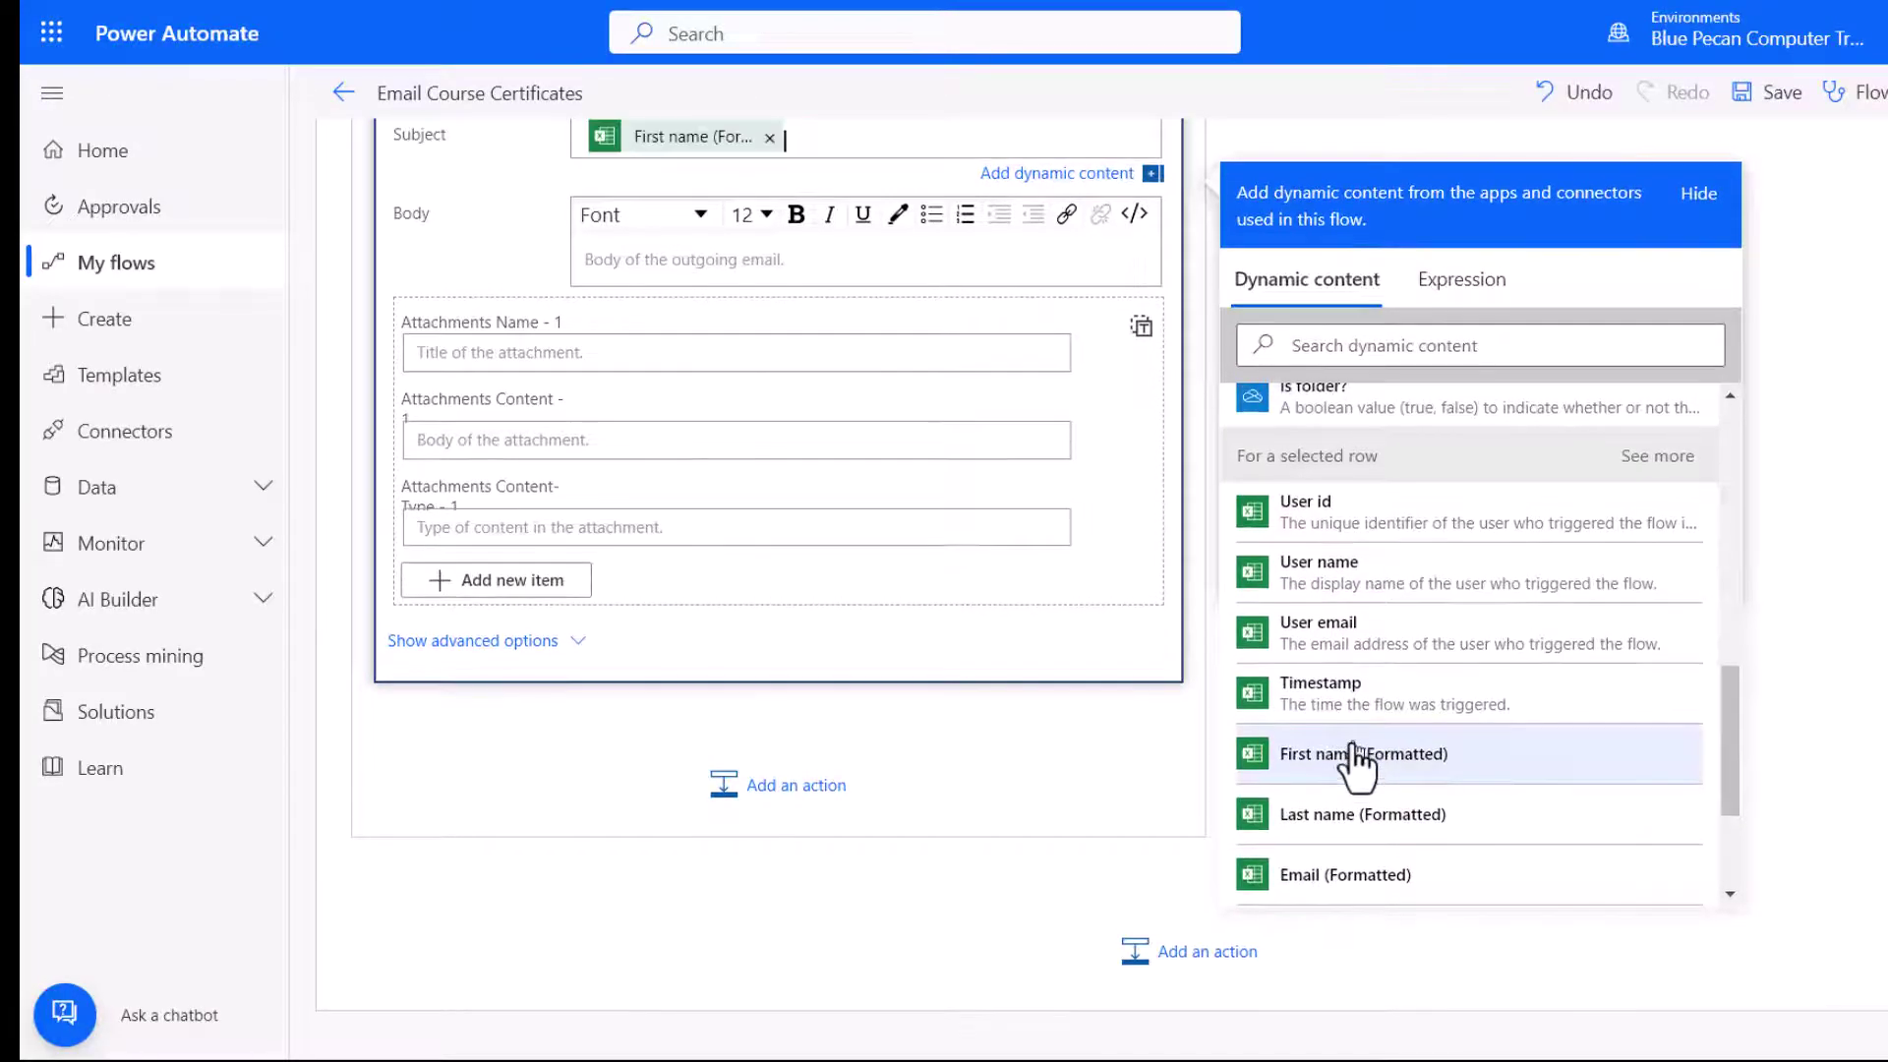
type(", here")
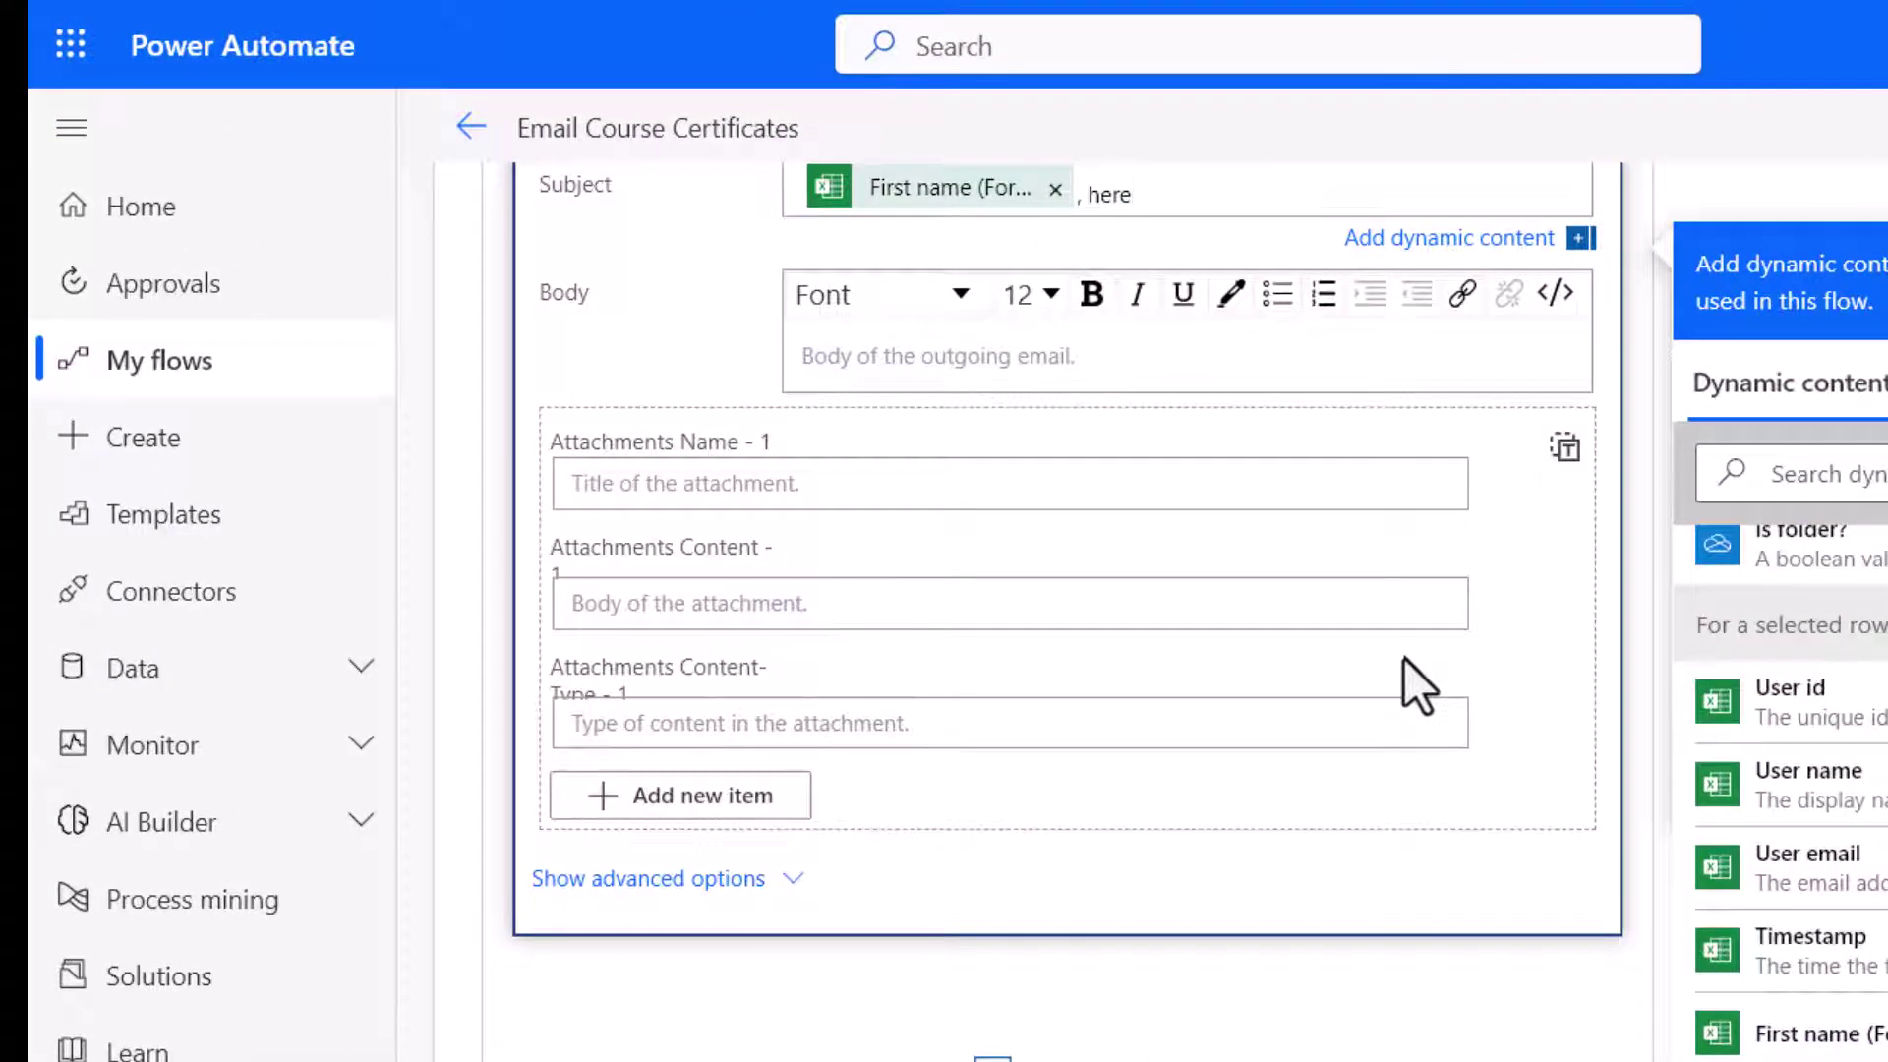
type("'s your certificate")
Write the body: 'Hi' plus First name, then Course (Formatted) and a certificate-attached line
left_click(817, 360)
type("H")
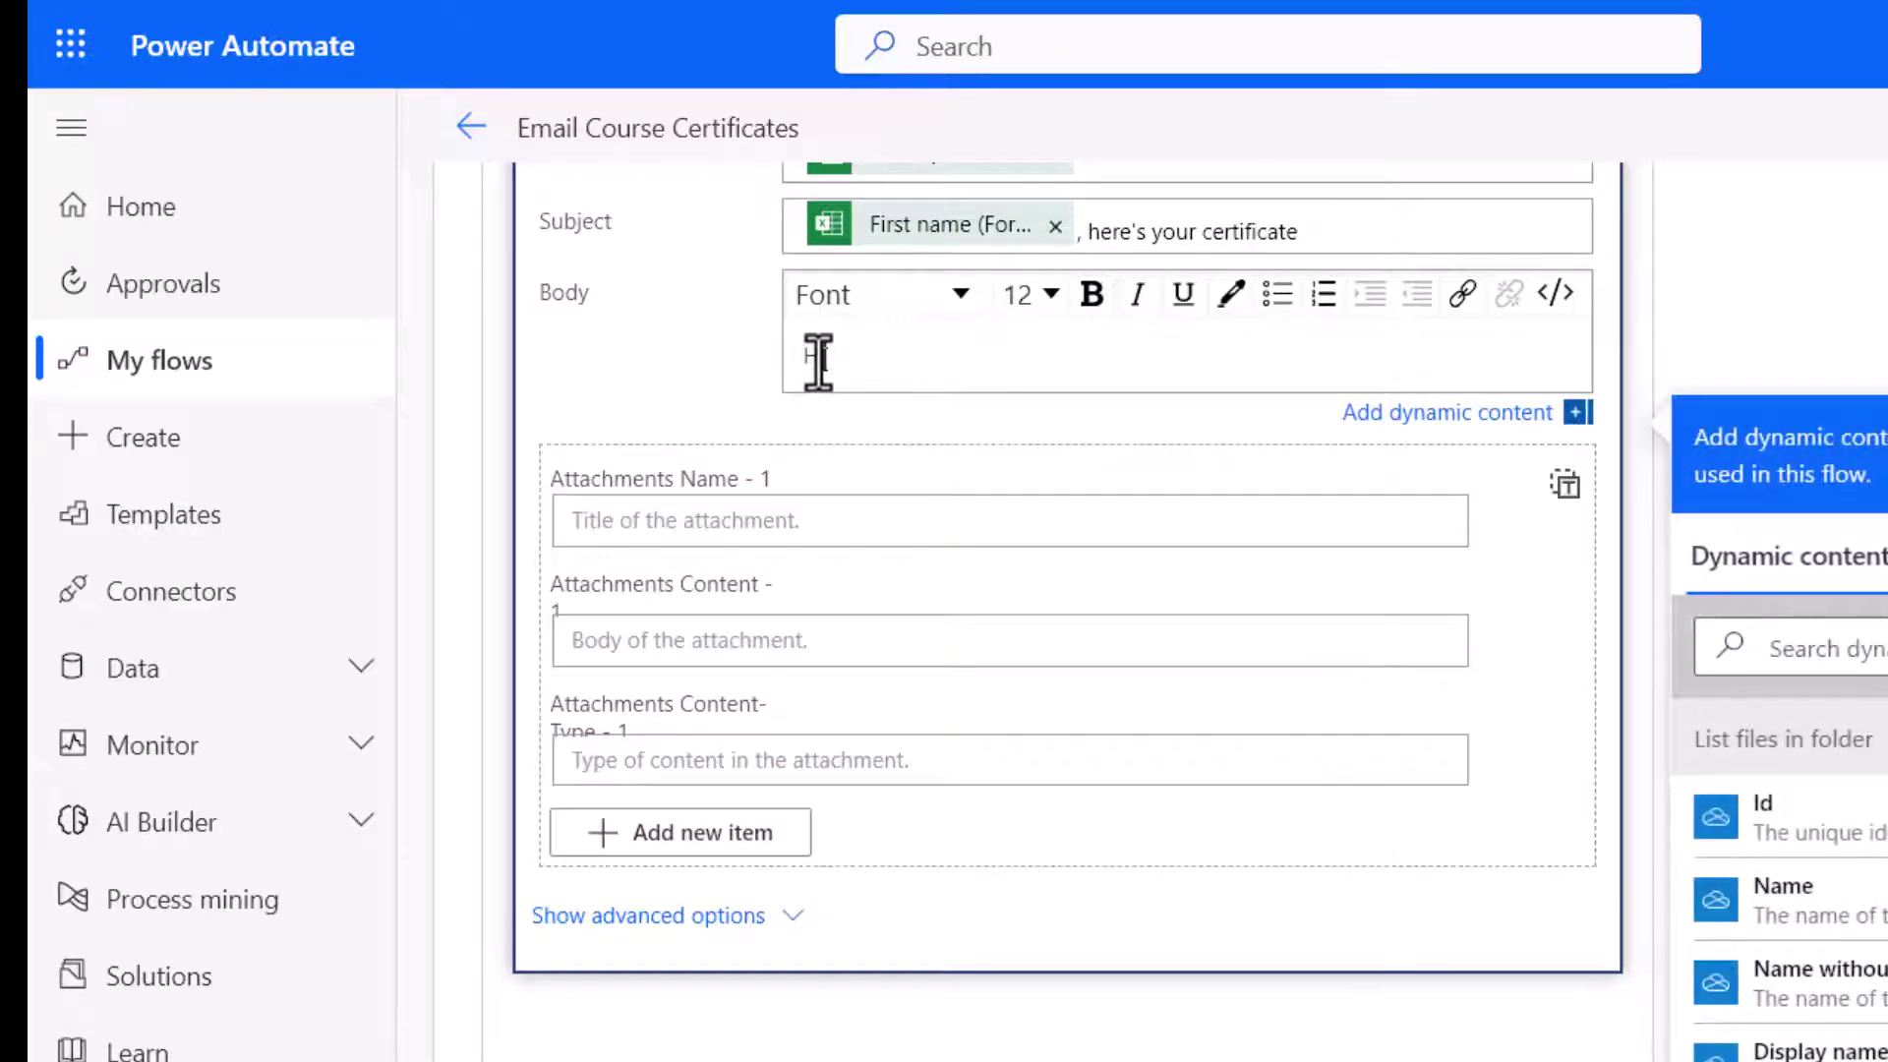
type("i")
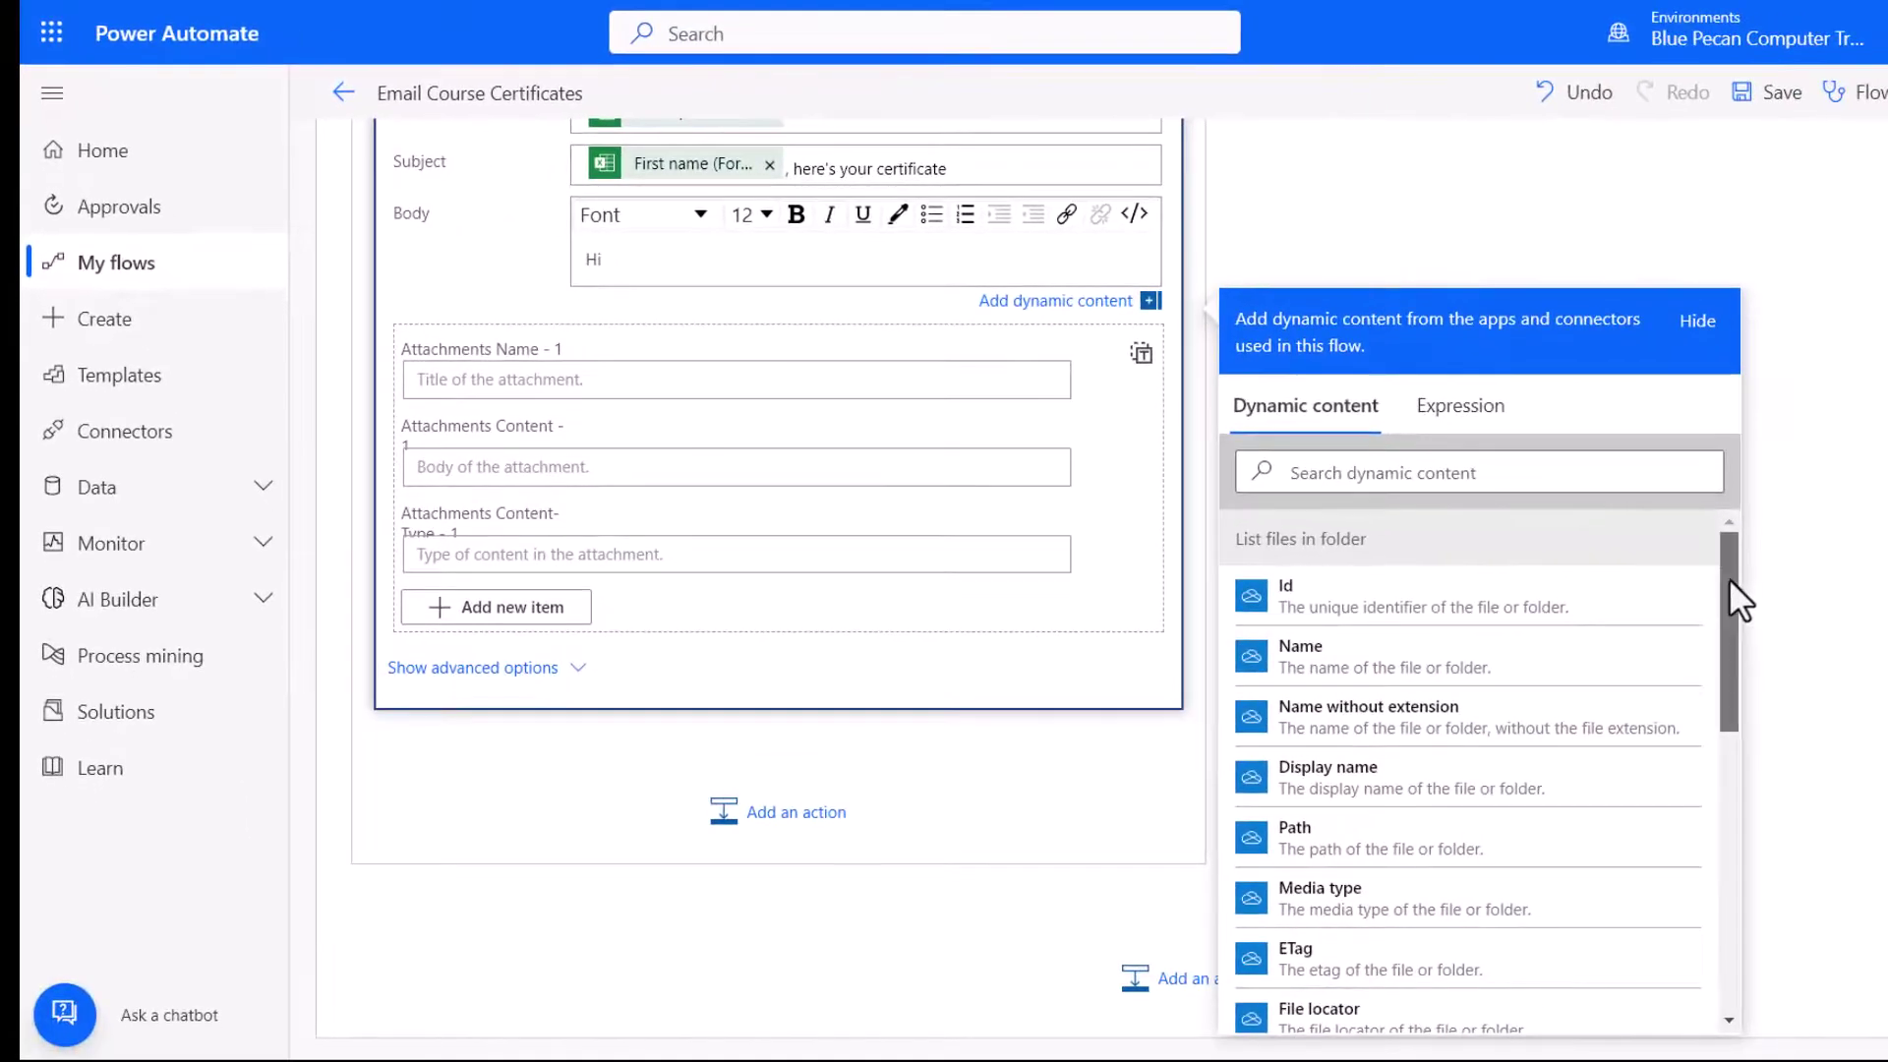
left_click_drag(1728, 578, 1749, 798)
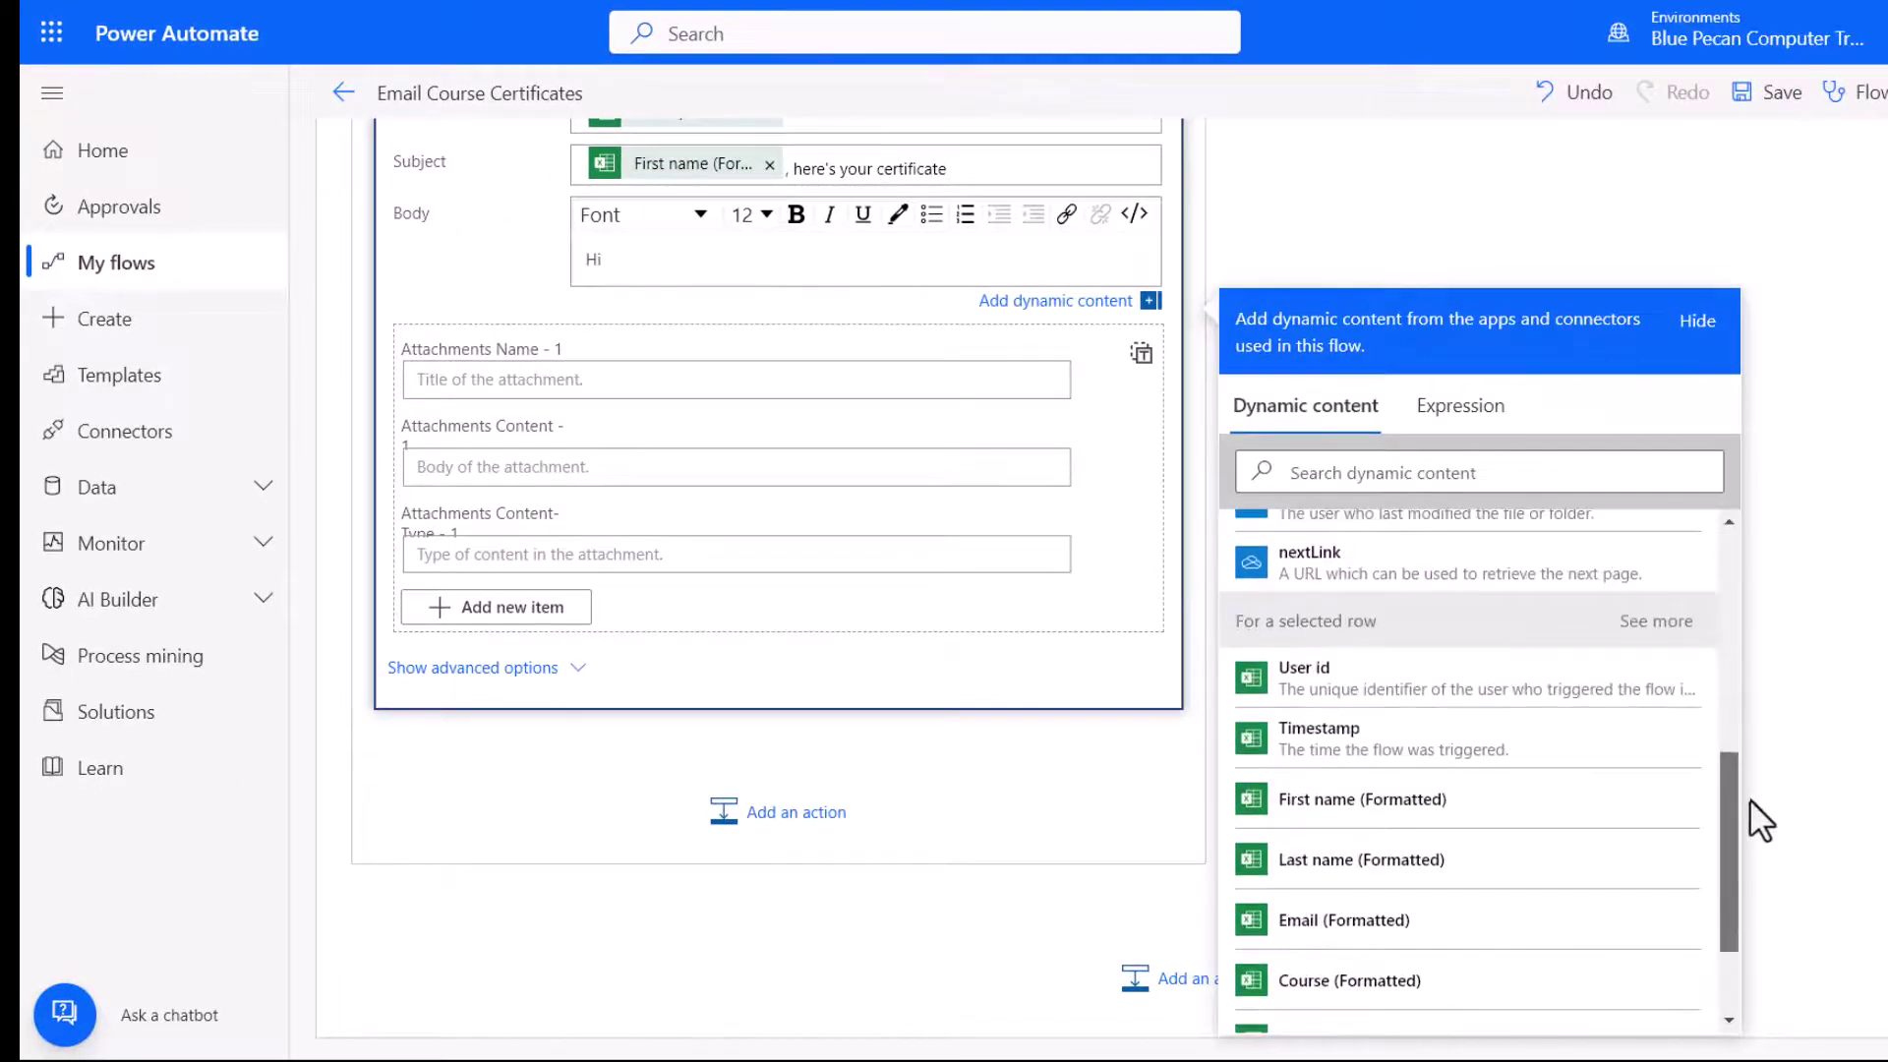
left_click(1475, 824)
key("Return")
type("Co")
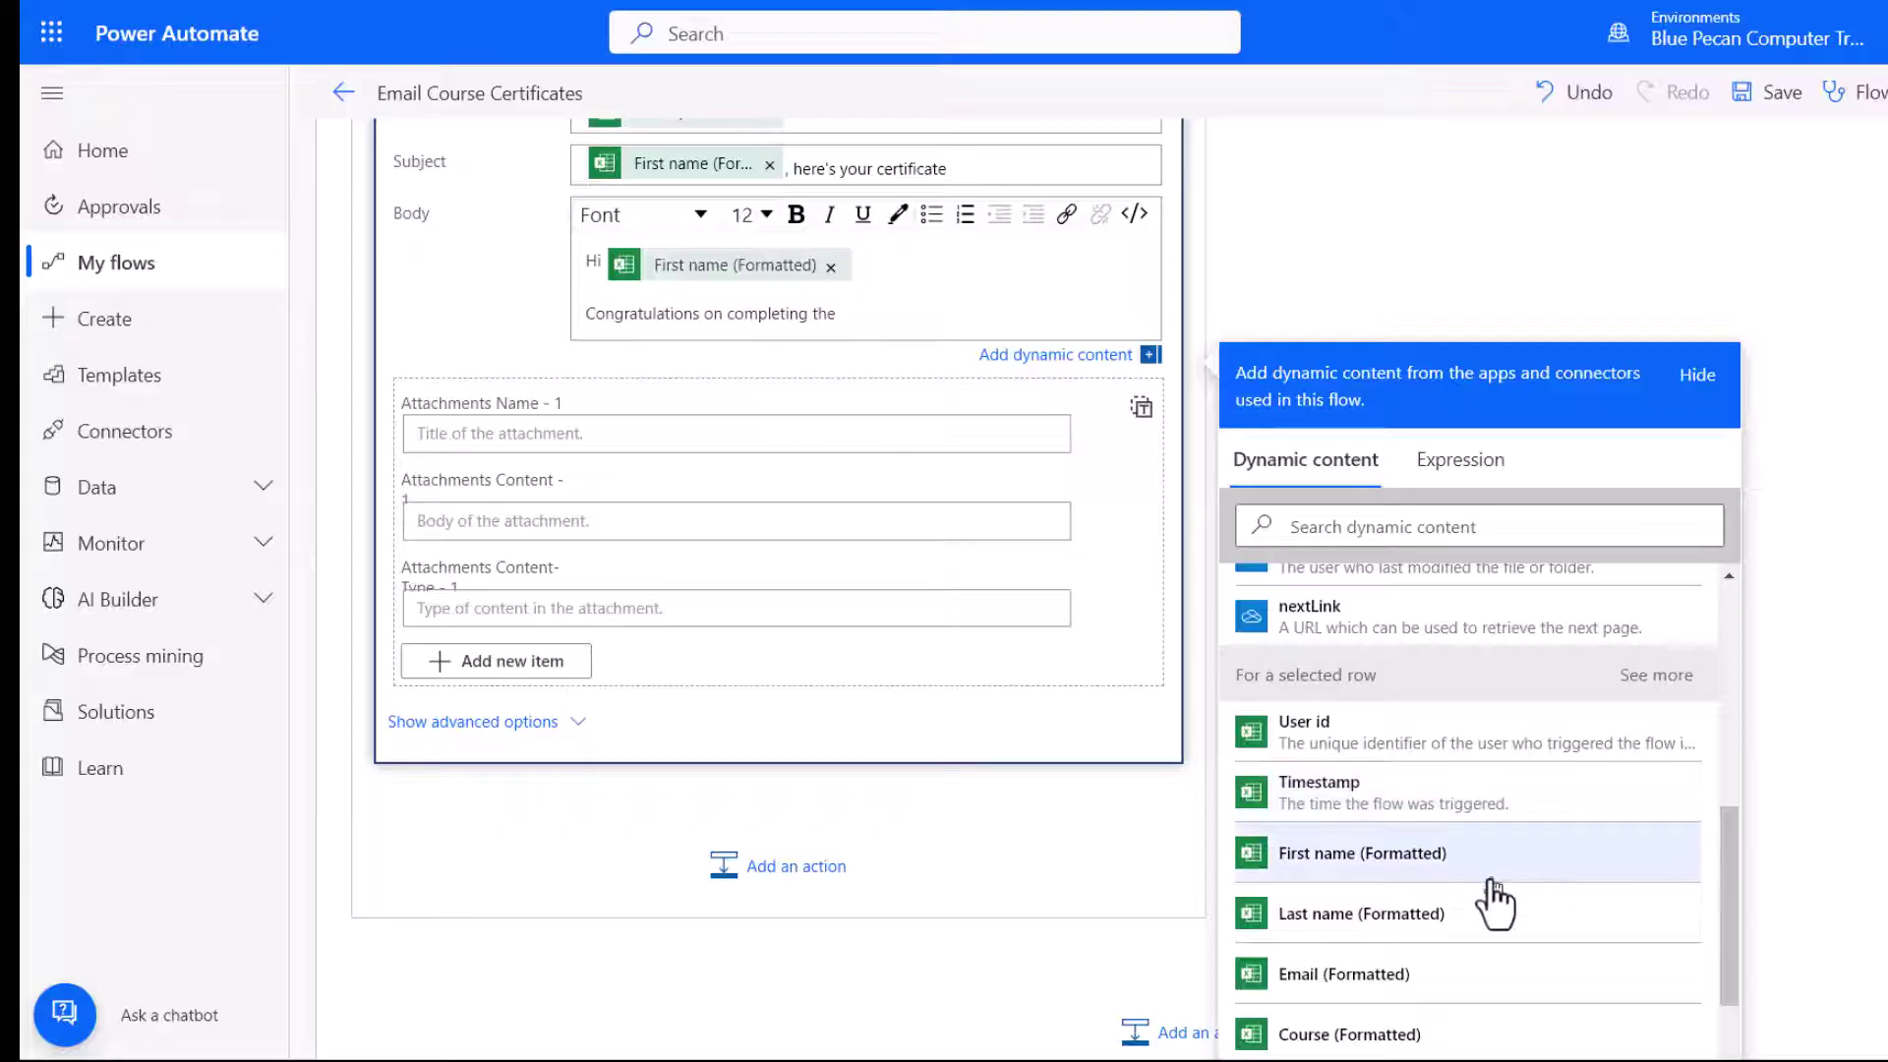
left_click(1357, 1033)
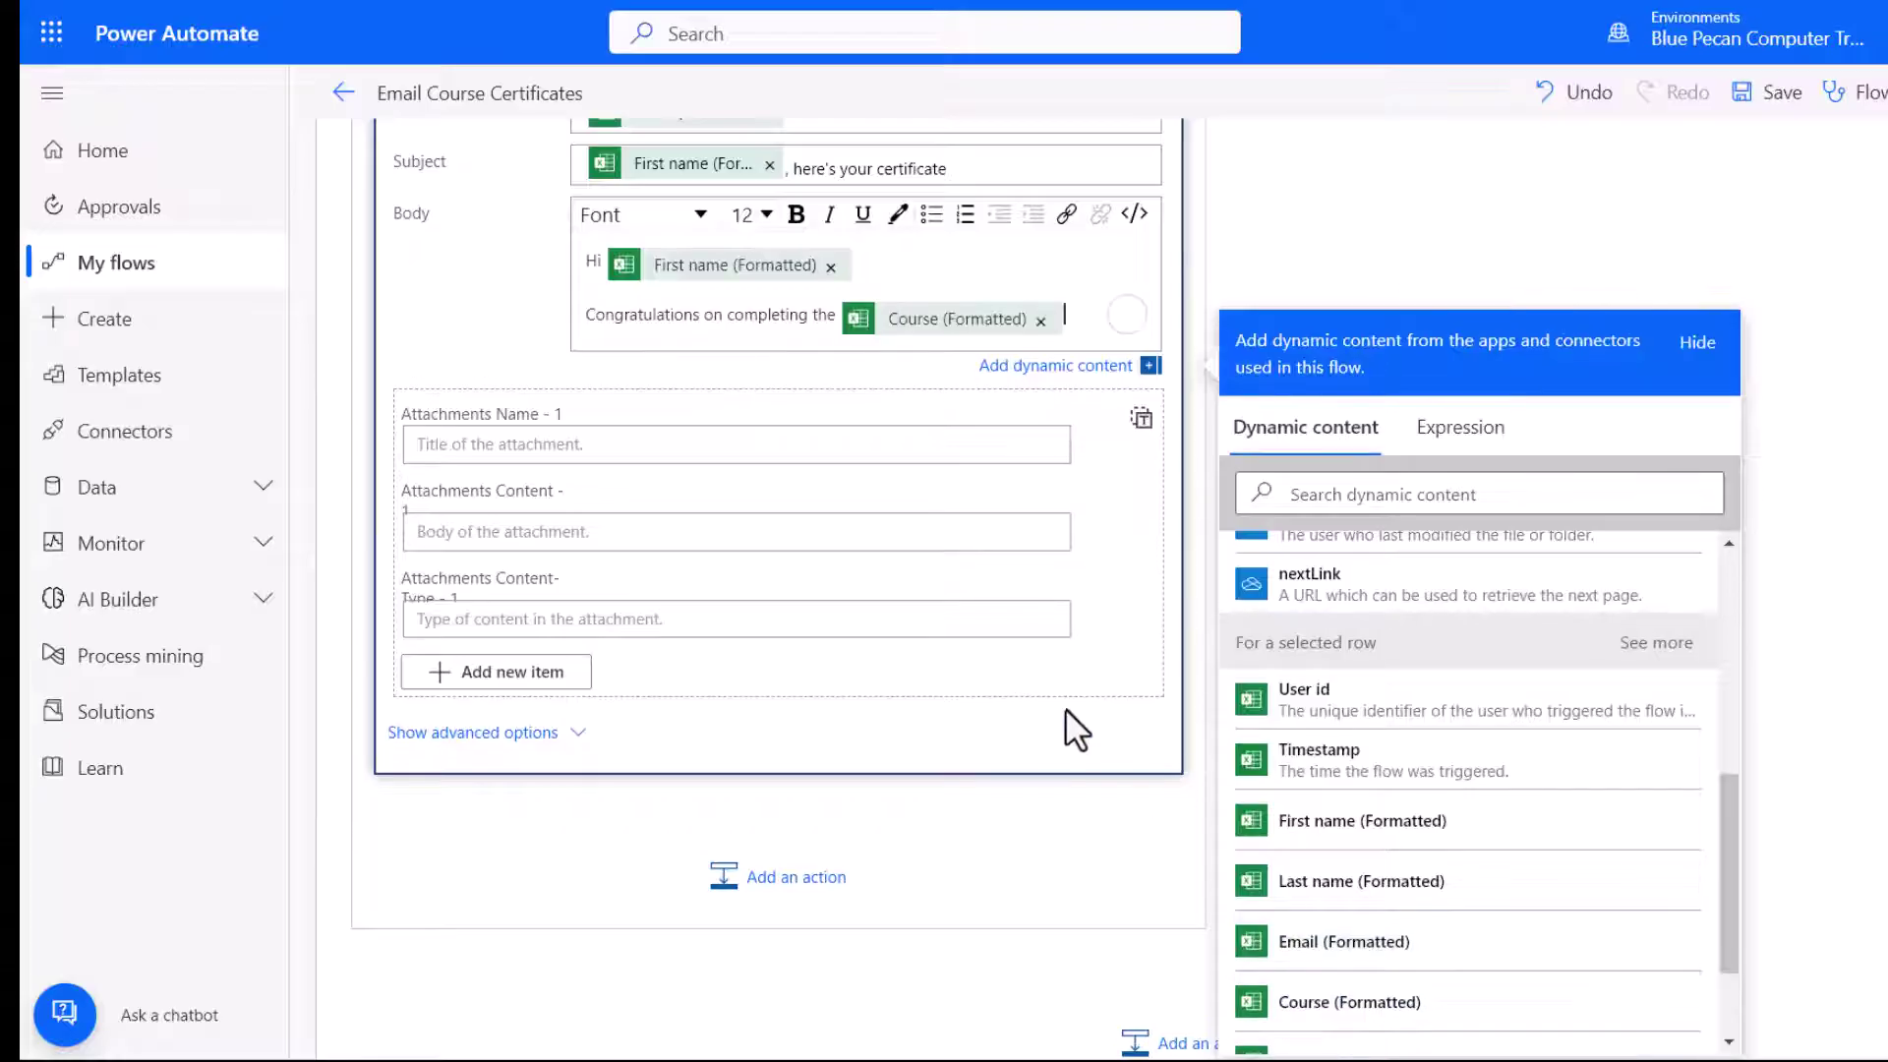
type("course")
type("lease f")
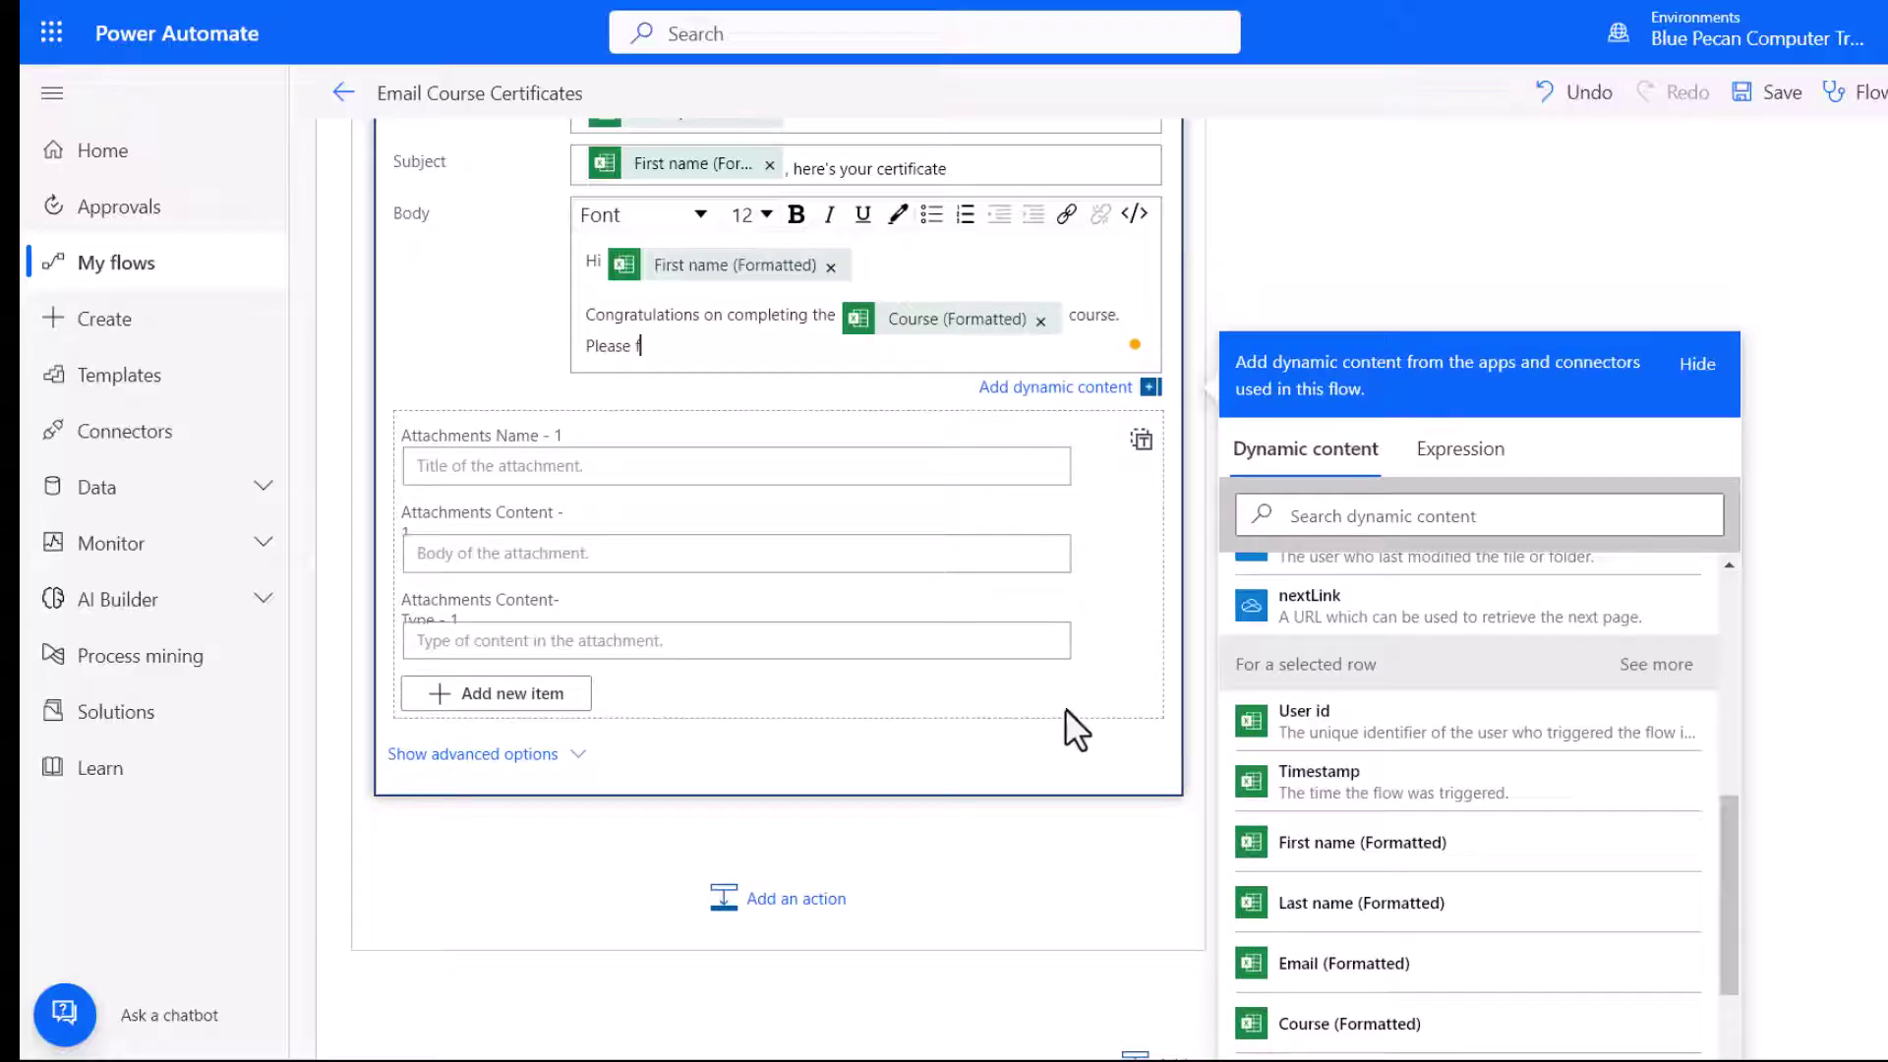
type("ind course certficate attached.")
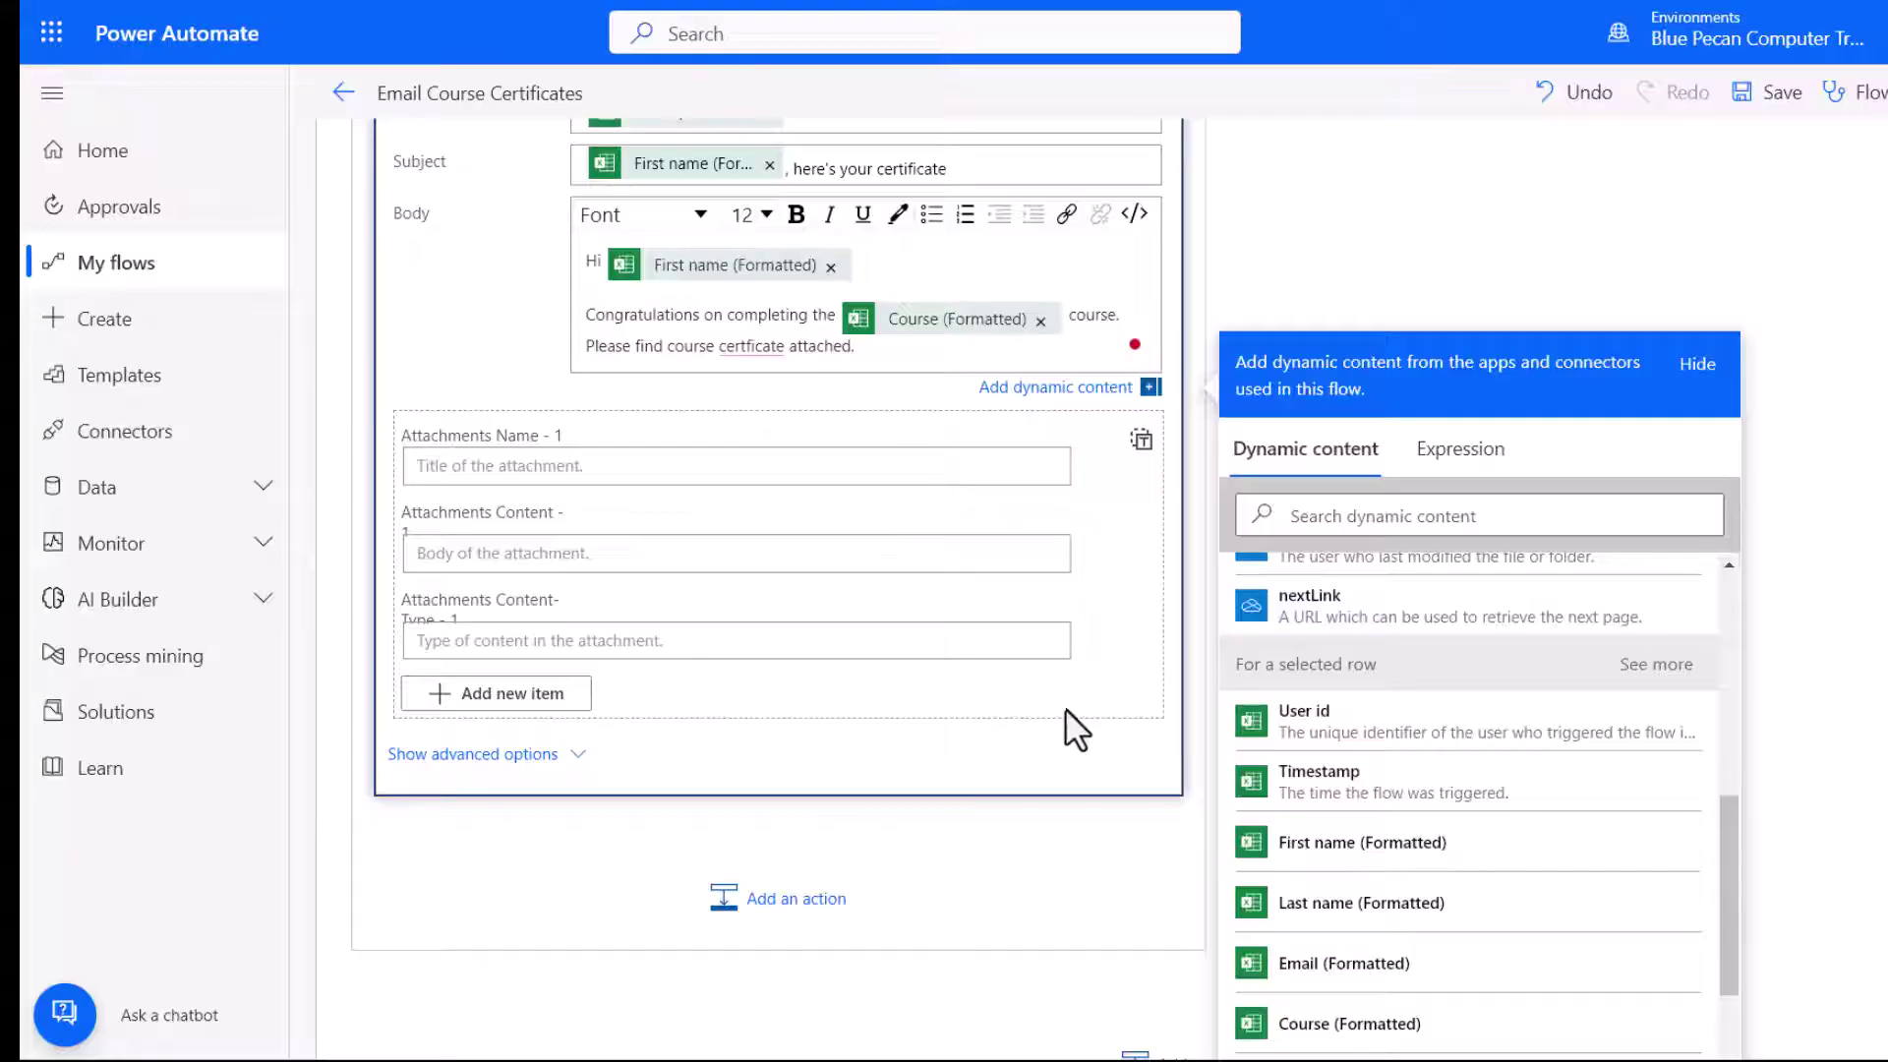
End the body with 'Cheers', a blank line, and the sender's name
key("Return")
type("Cheers")
key("Return")
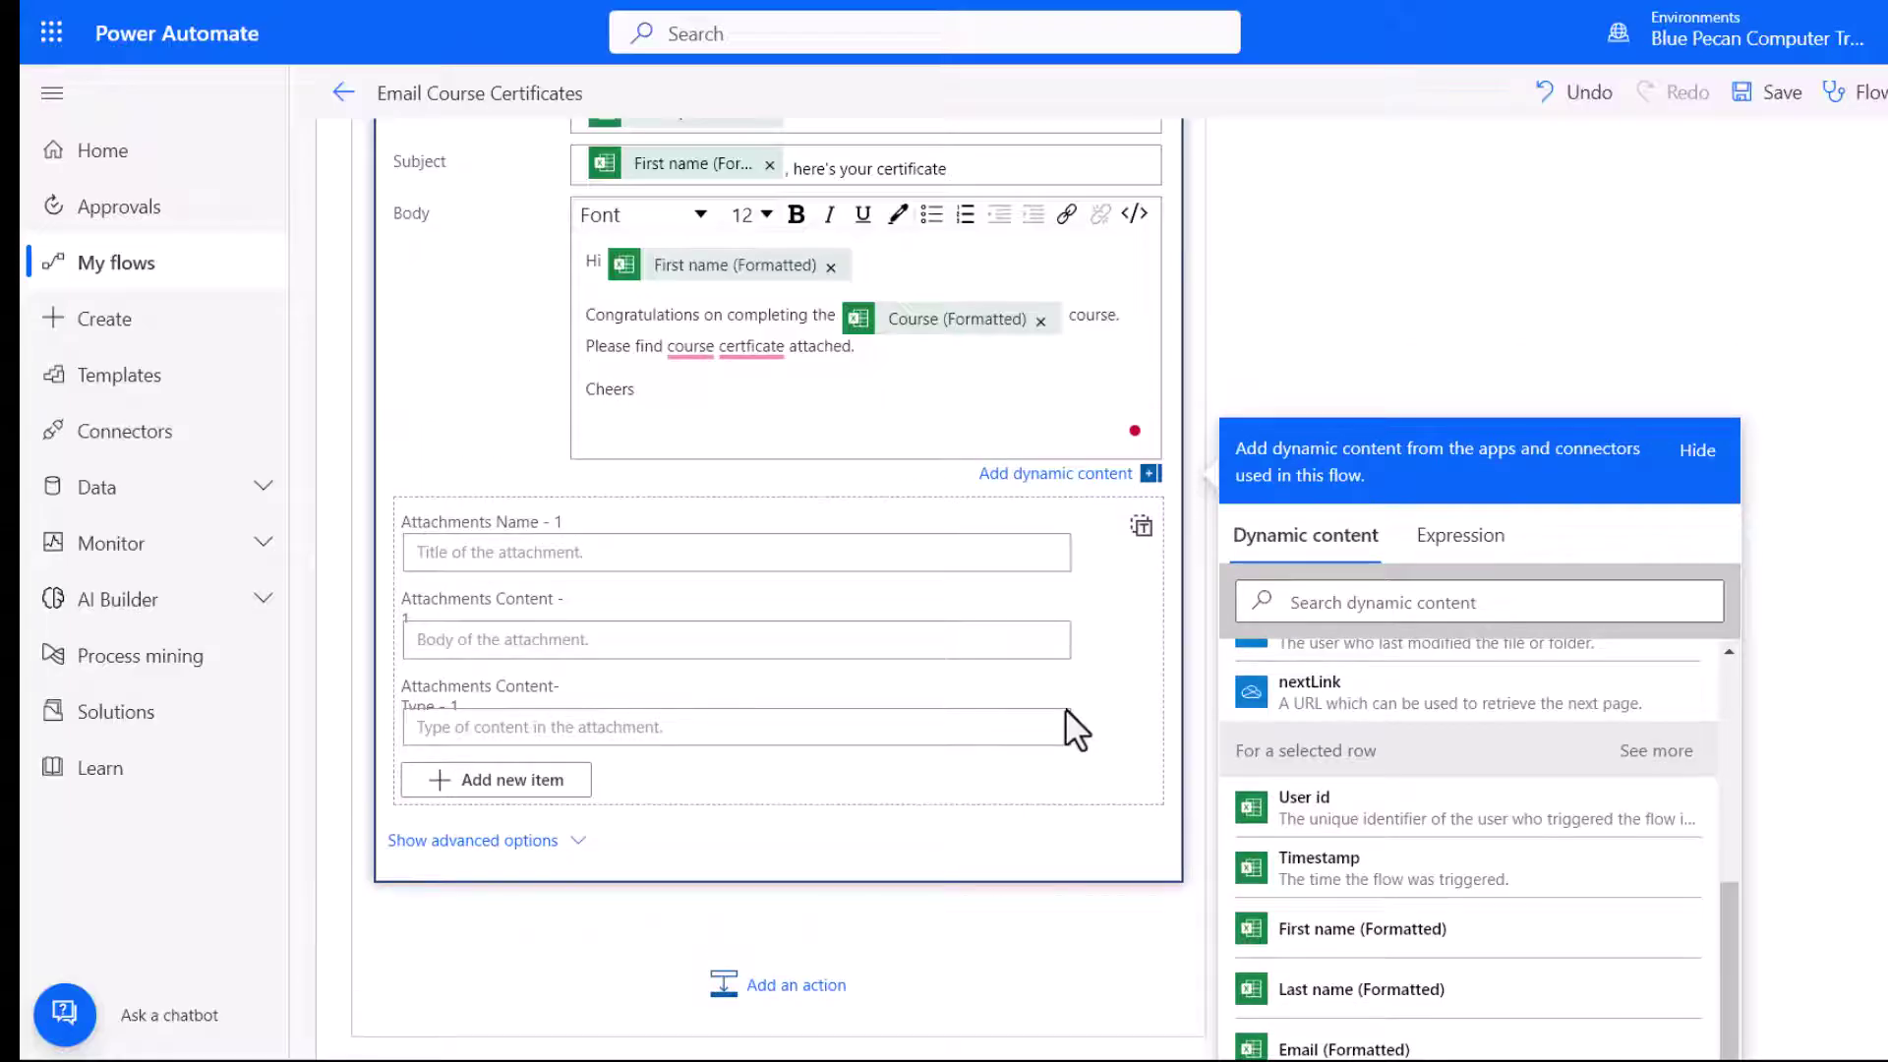
key("Return")
type("Chester")
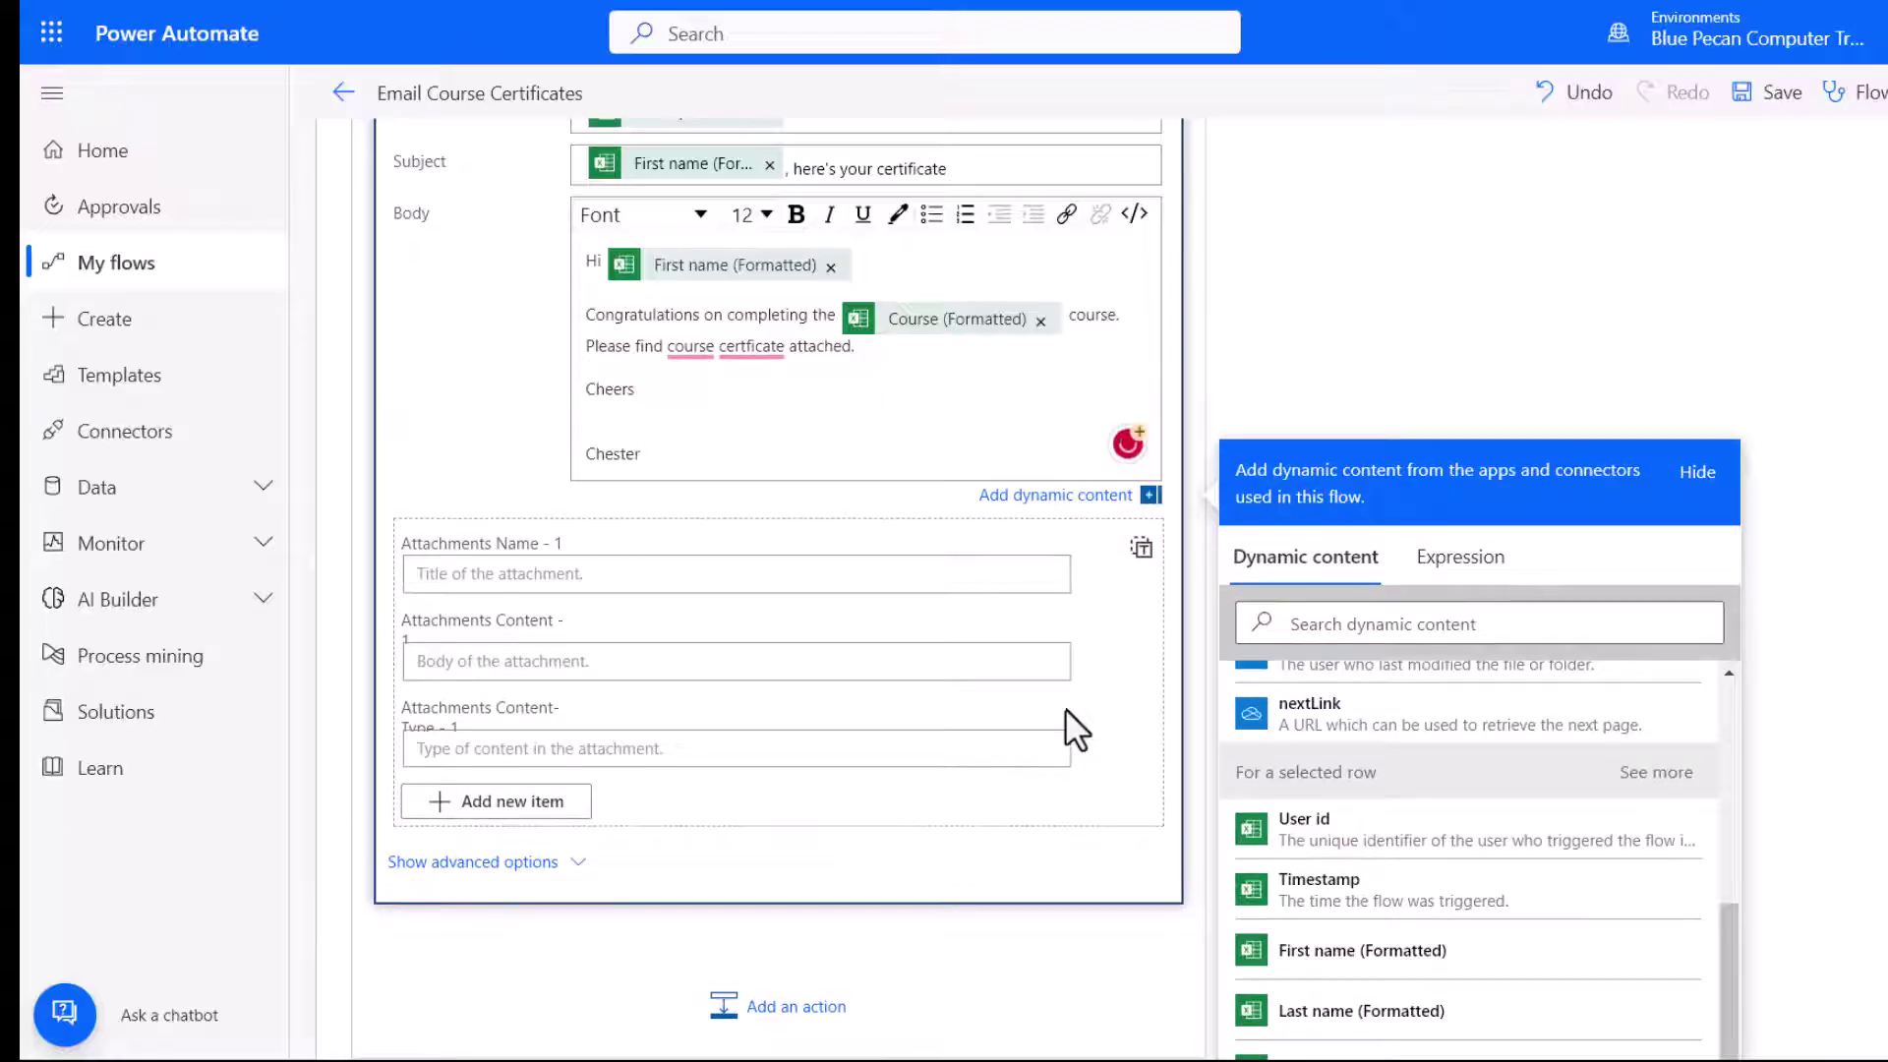
Set the attachment Name to the file's Name and its Content to File content
left_click(653, 485)
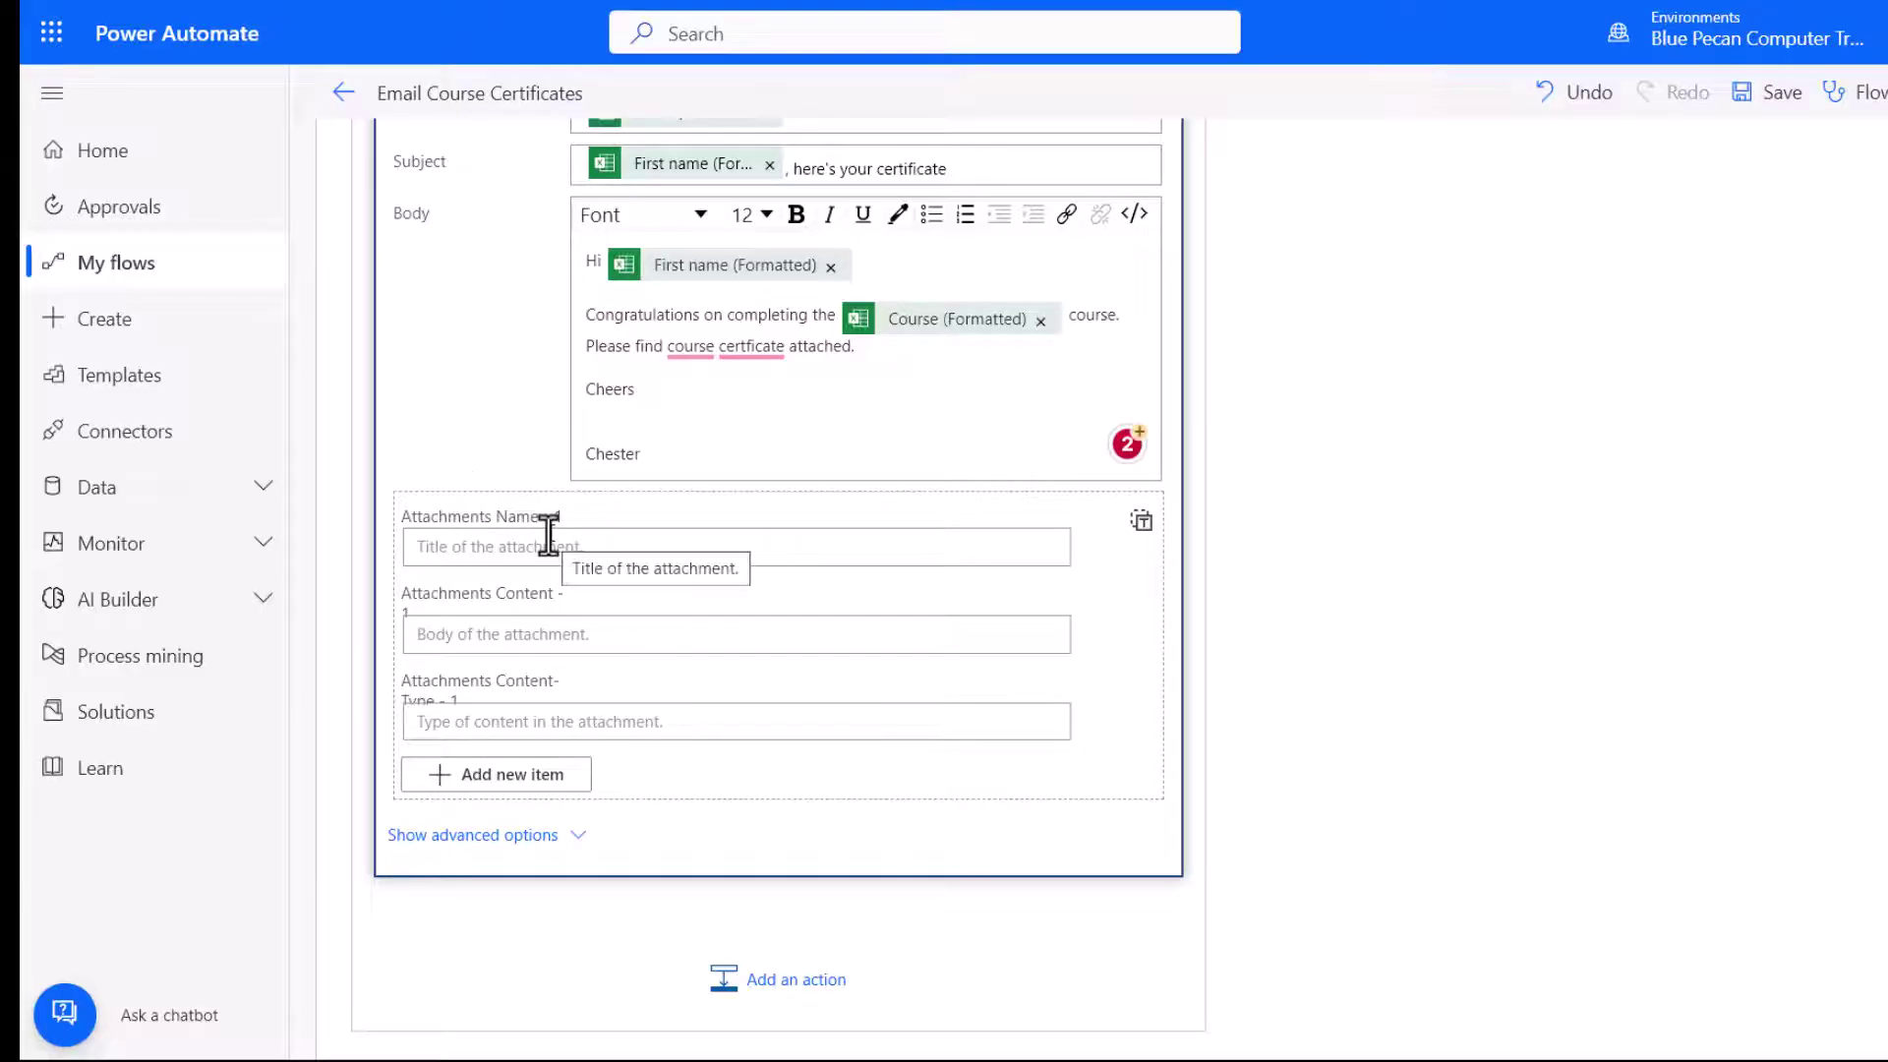
left_click(456, 550)
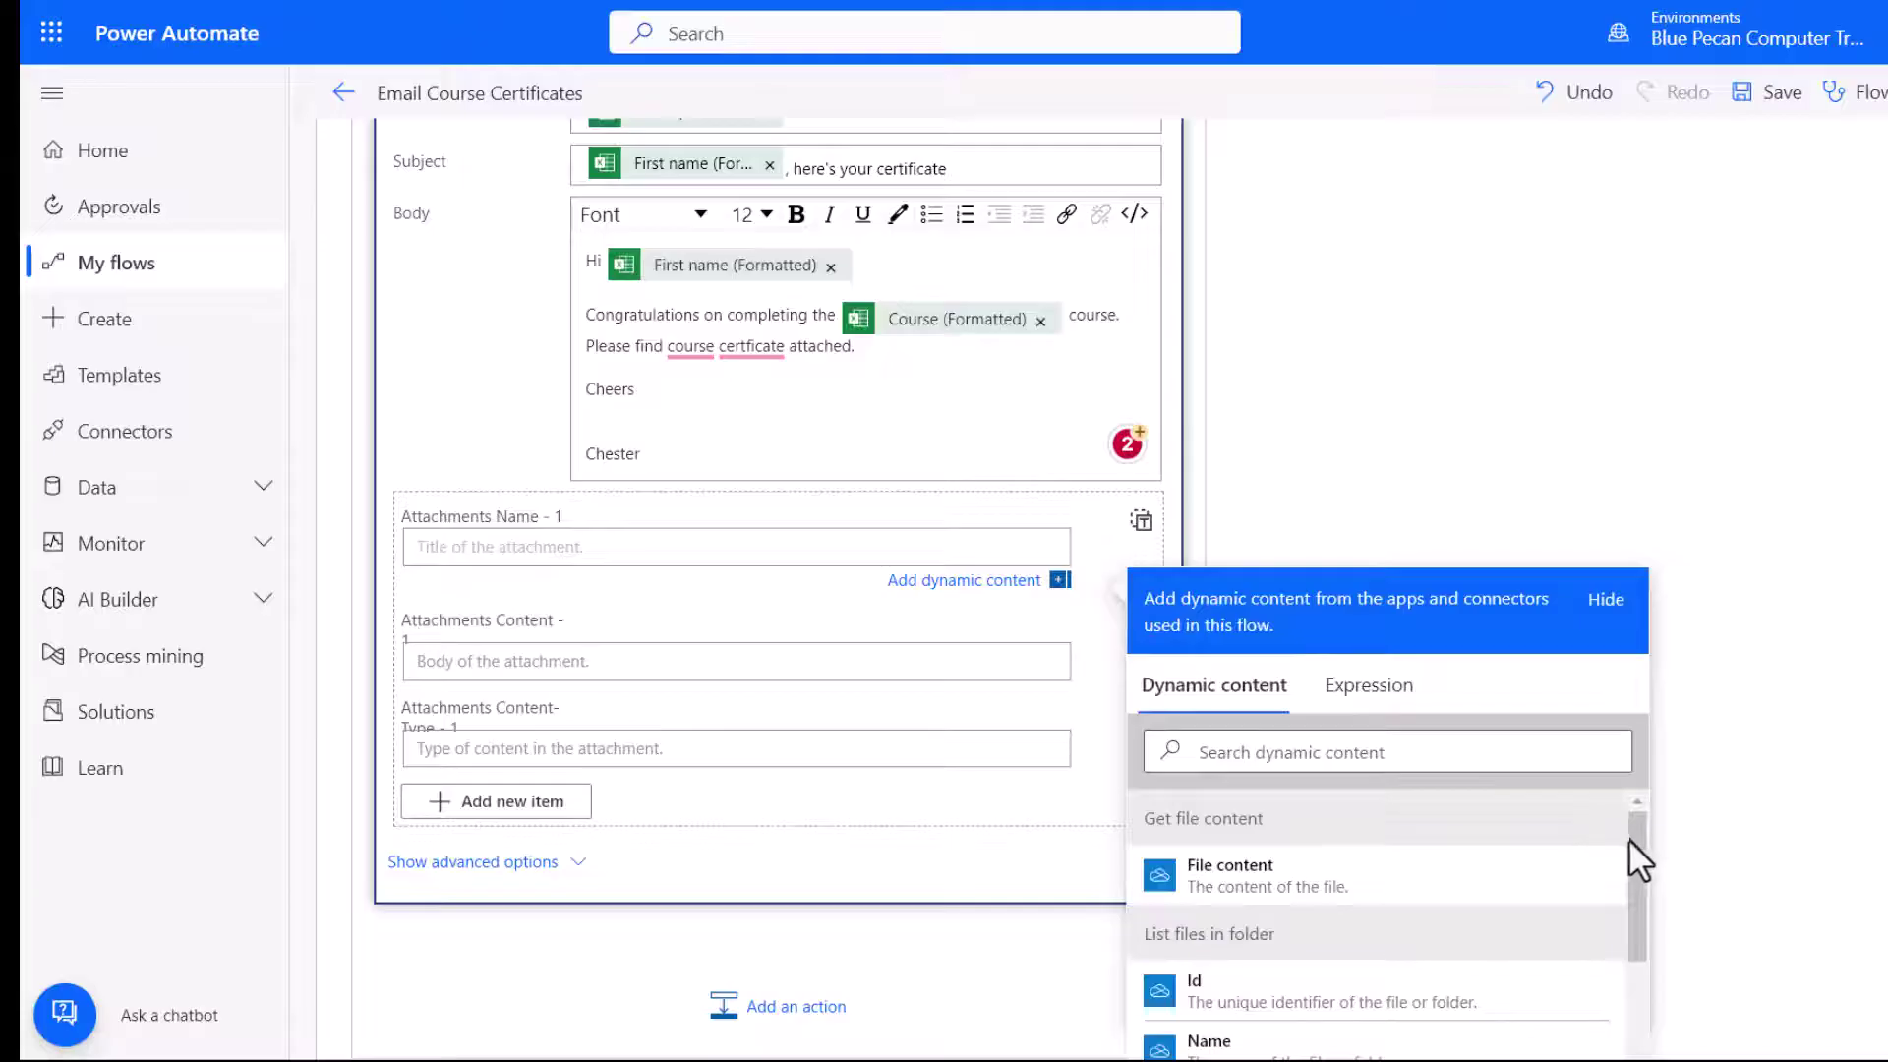
left_click_drag(1633, 853, 1369, 919)
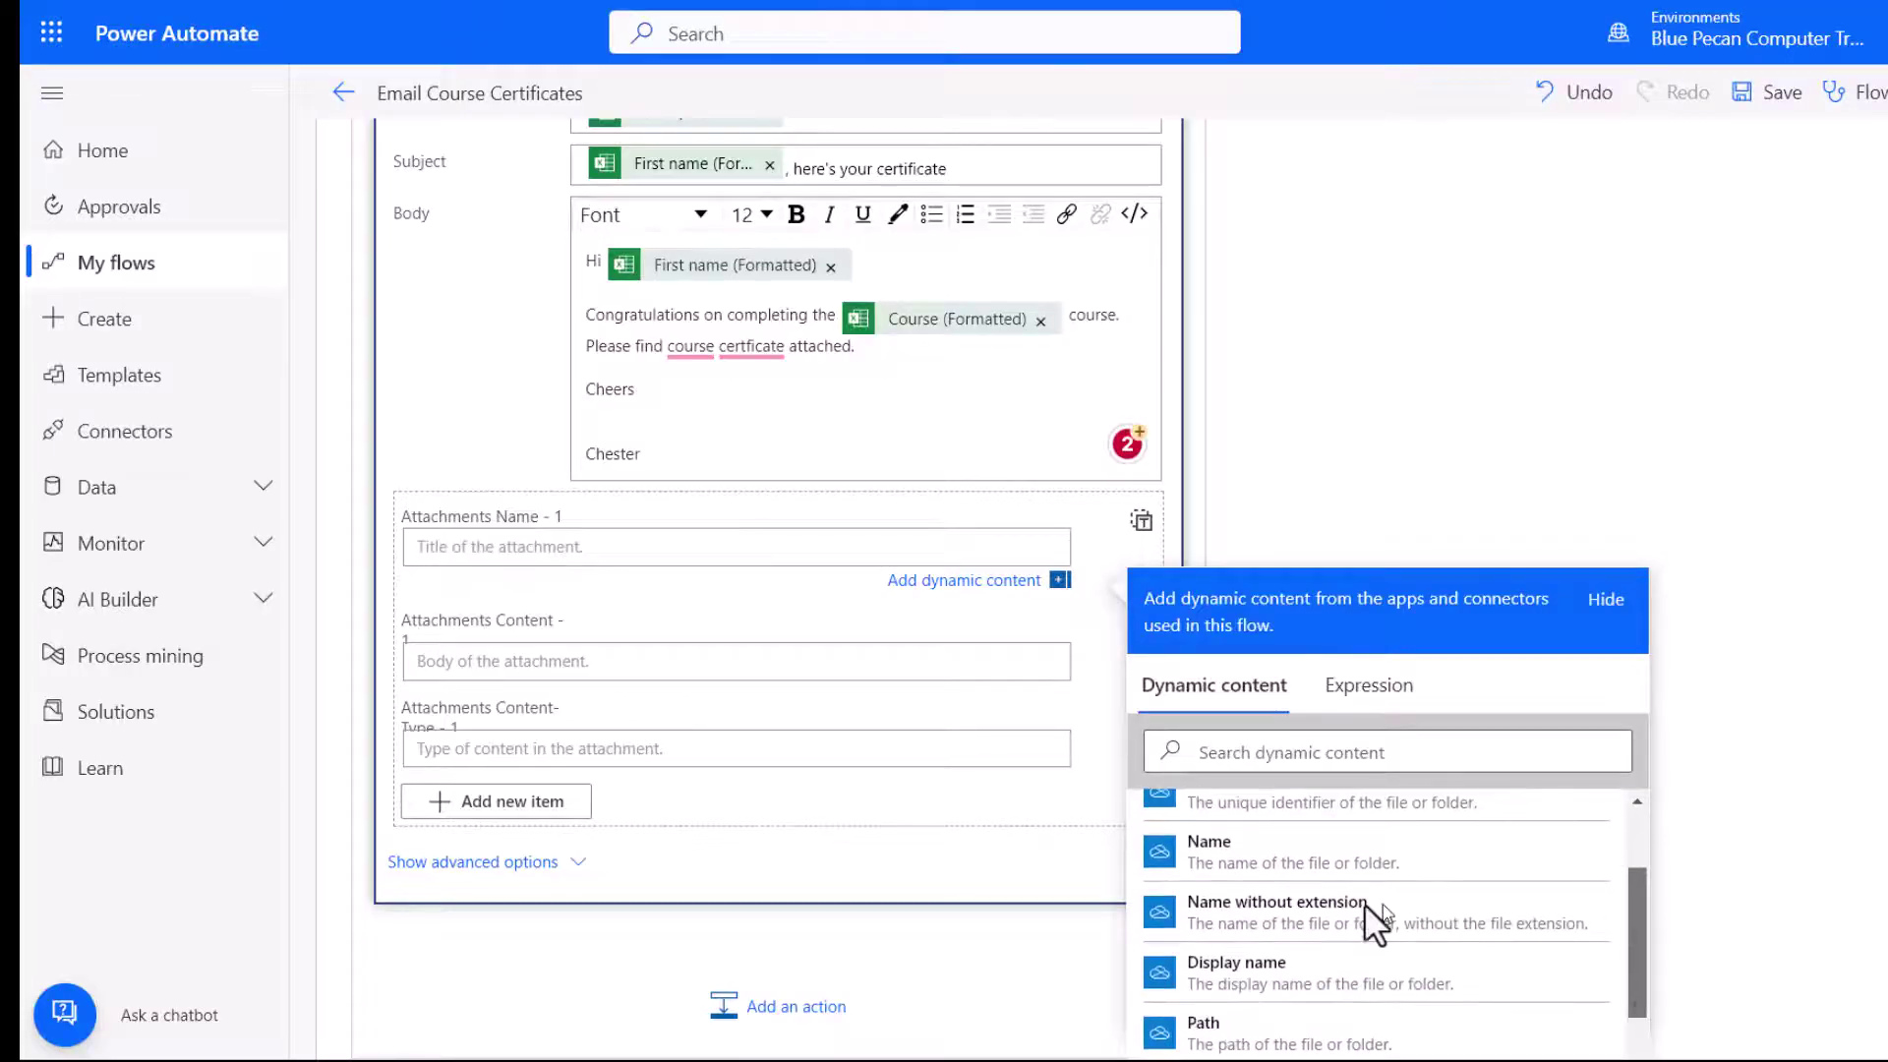
left_click(1242, 876)
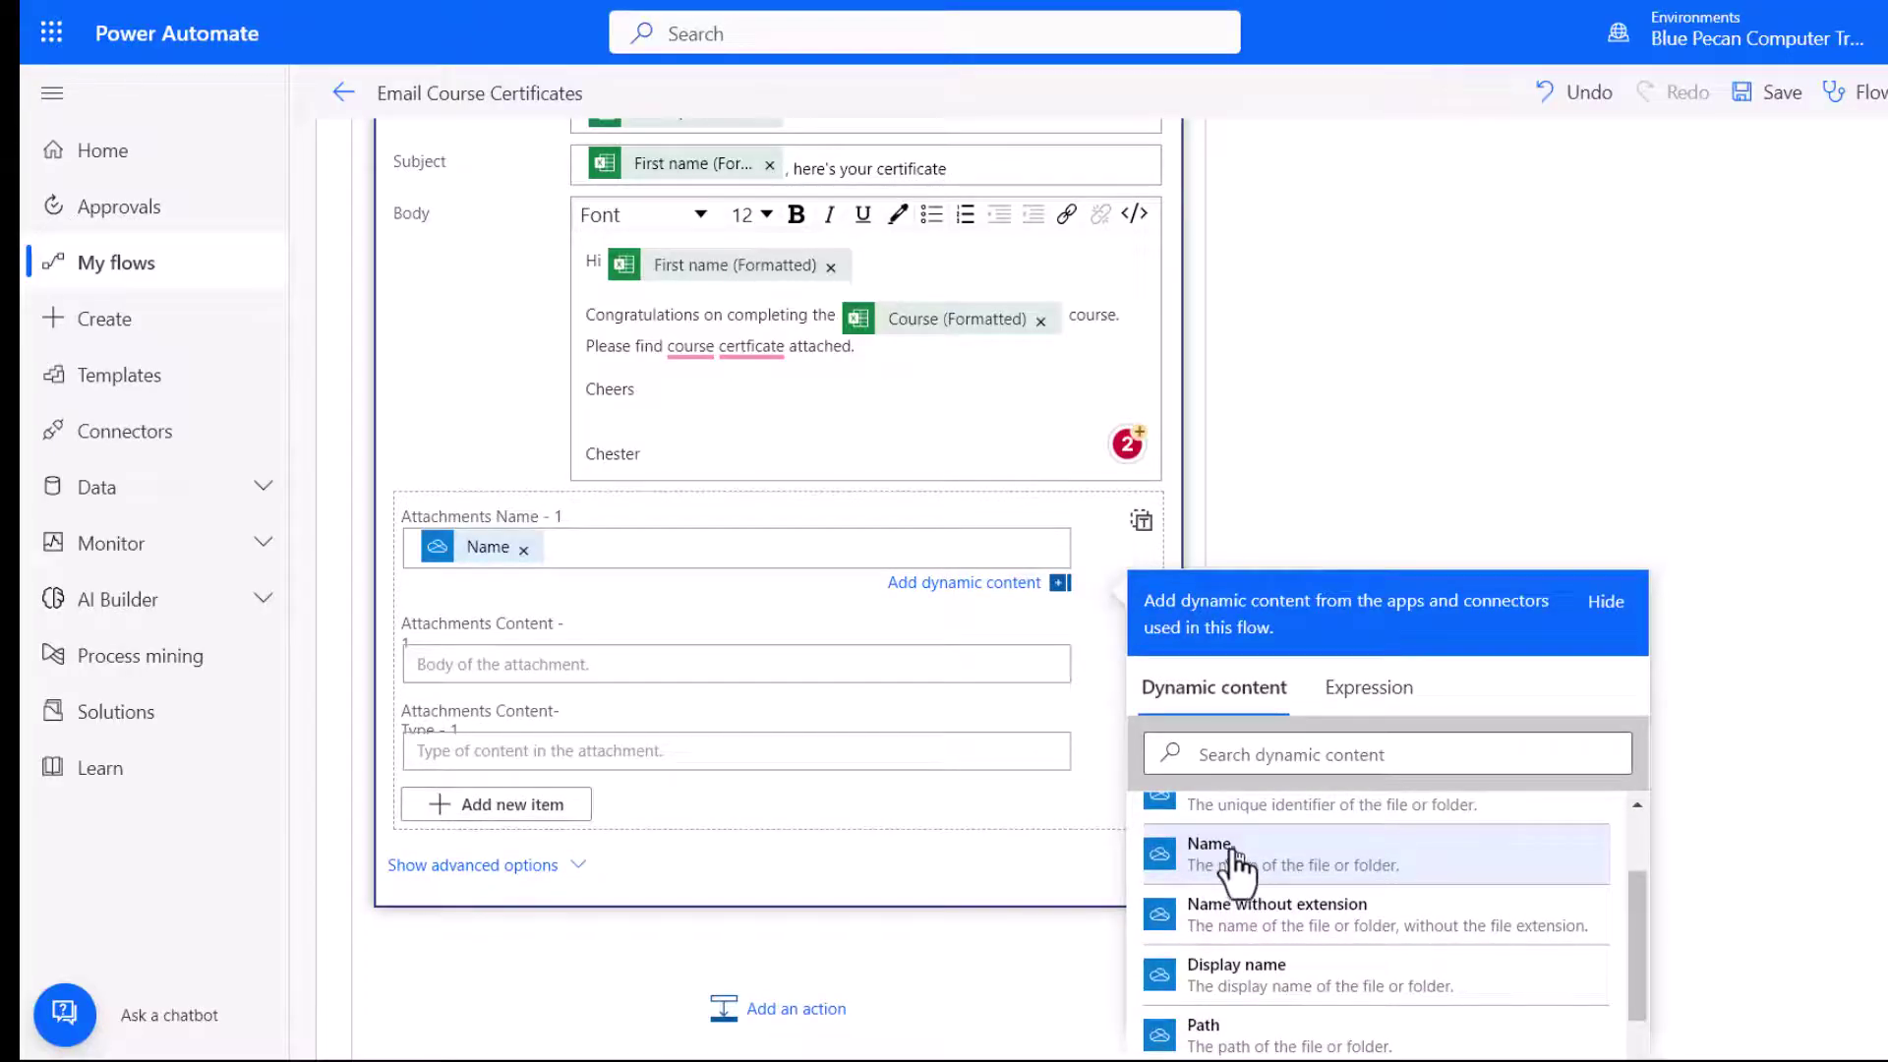
left_click(440, 661)
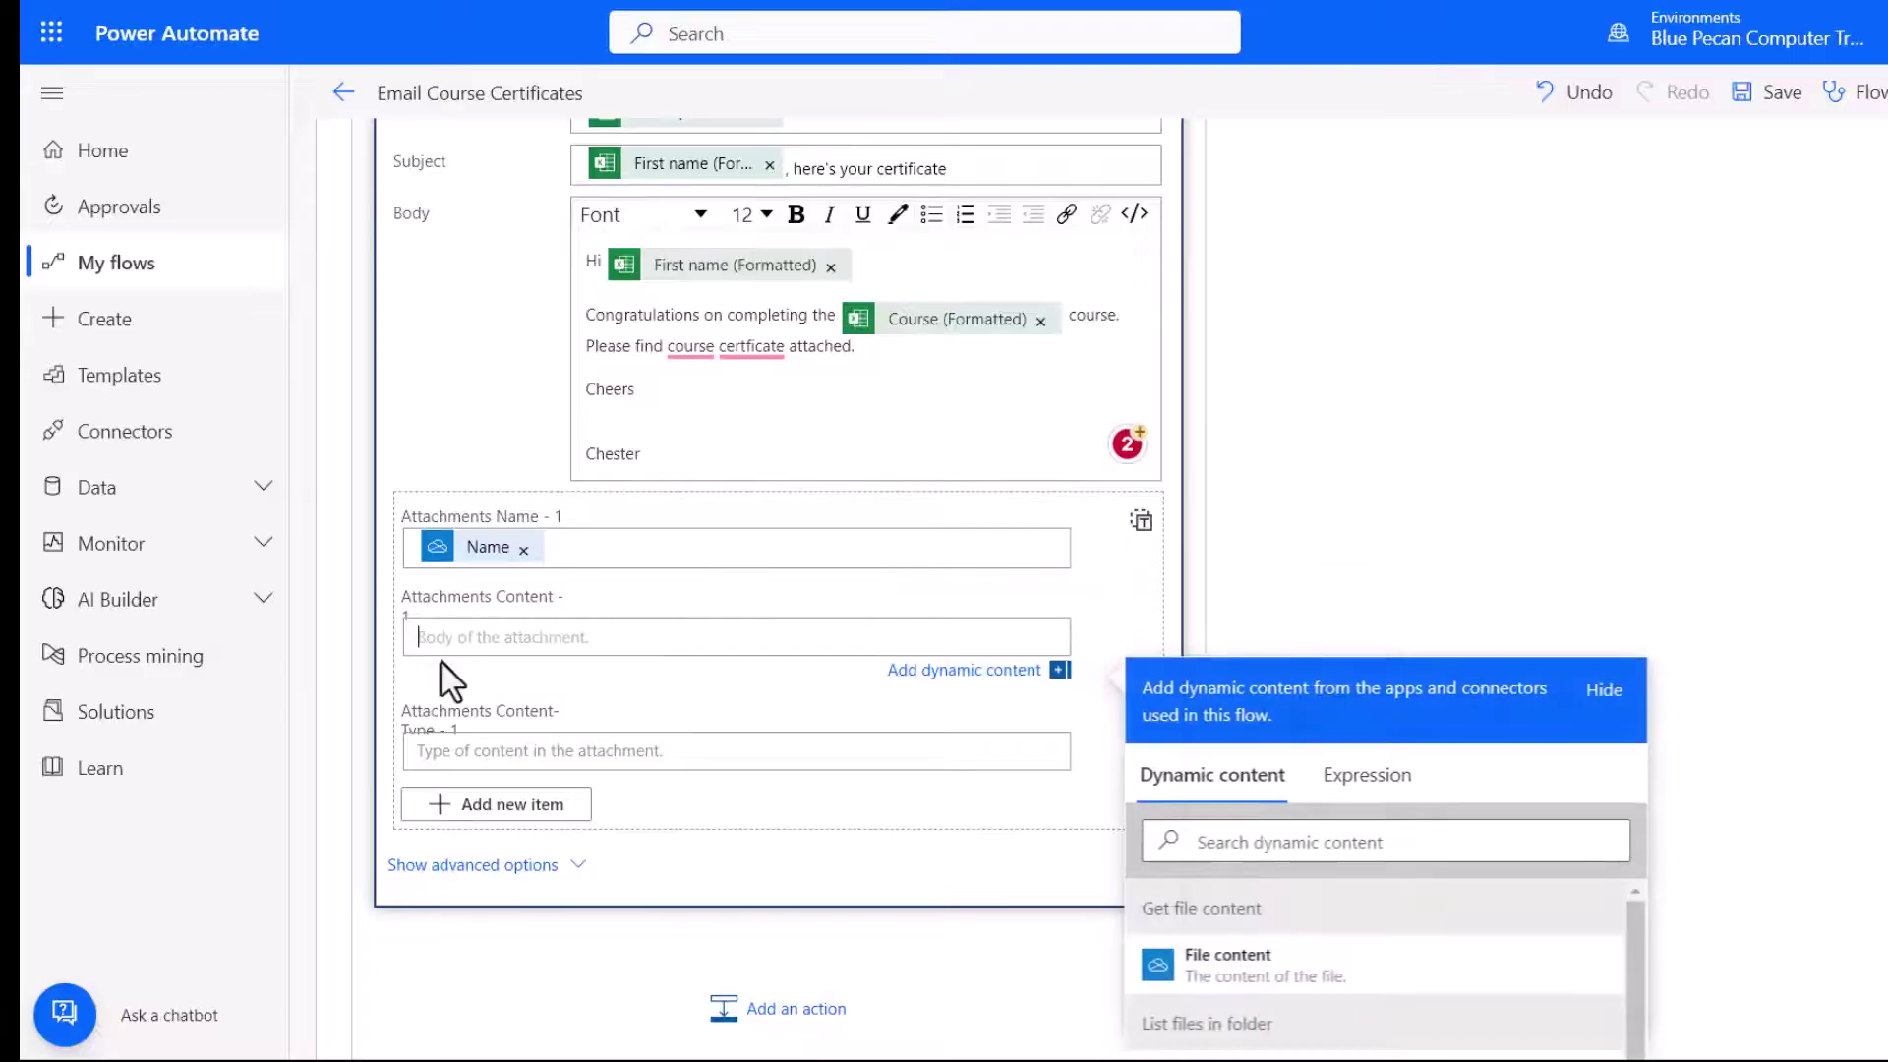
left_click(1236, 978)
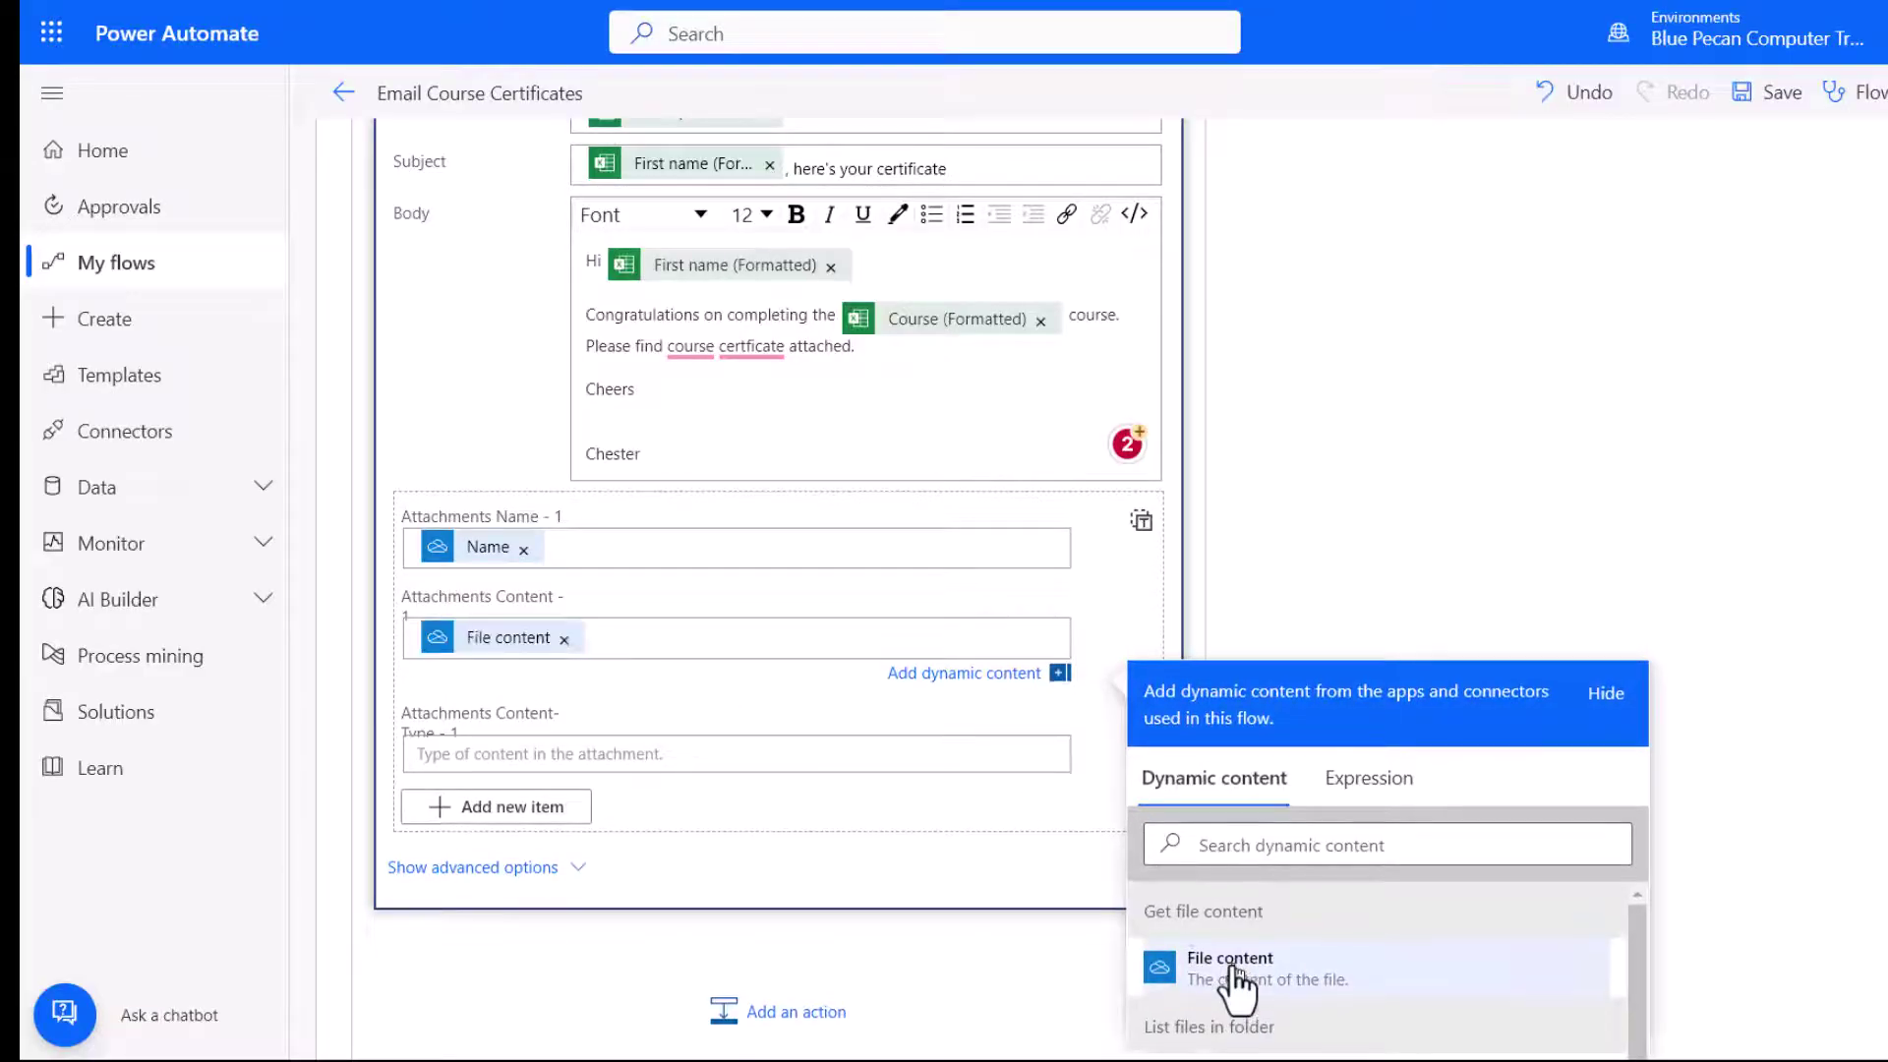
left_click(1518, 515)
scroll(1882, 361, "up", 10)
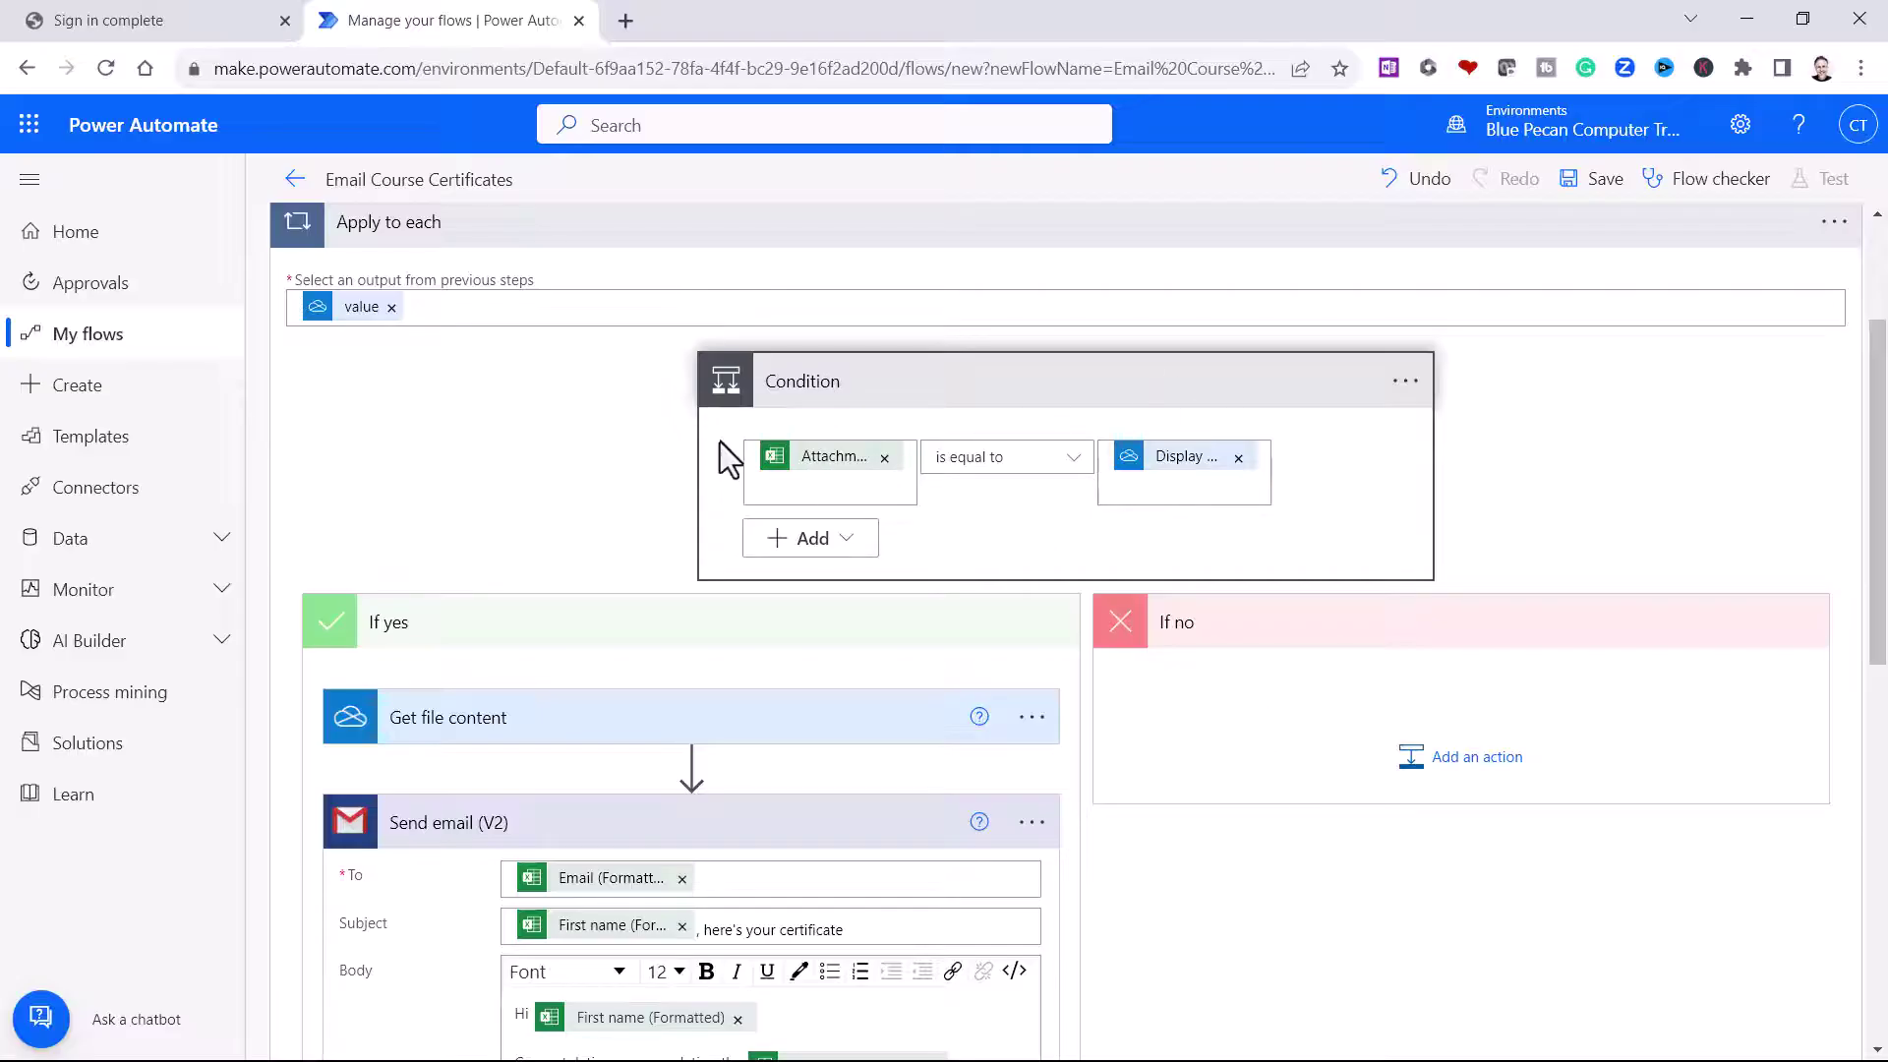
Save the Email Course Certificates flow using the toolbar's Save button
left_click(1605, 187)
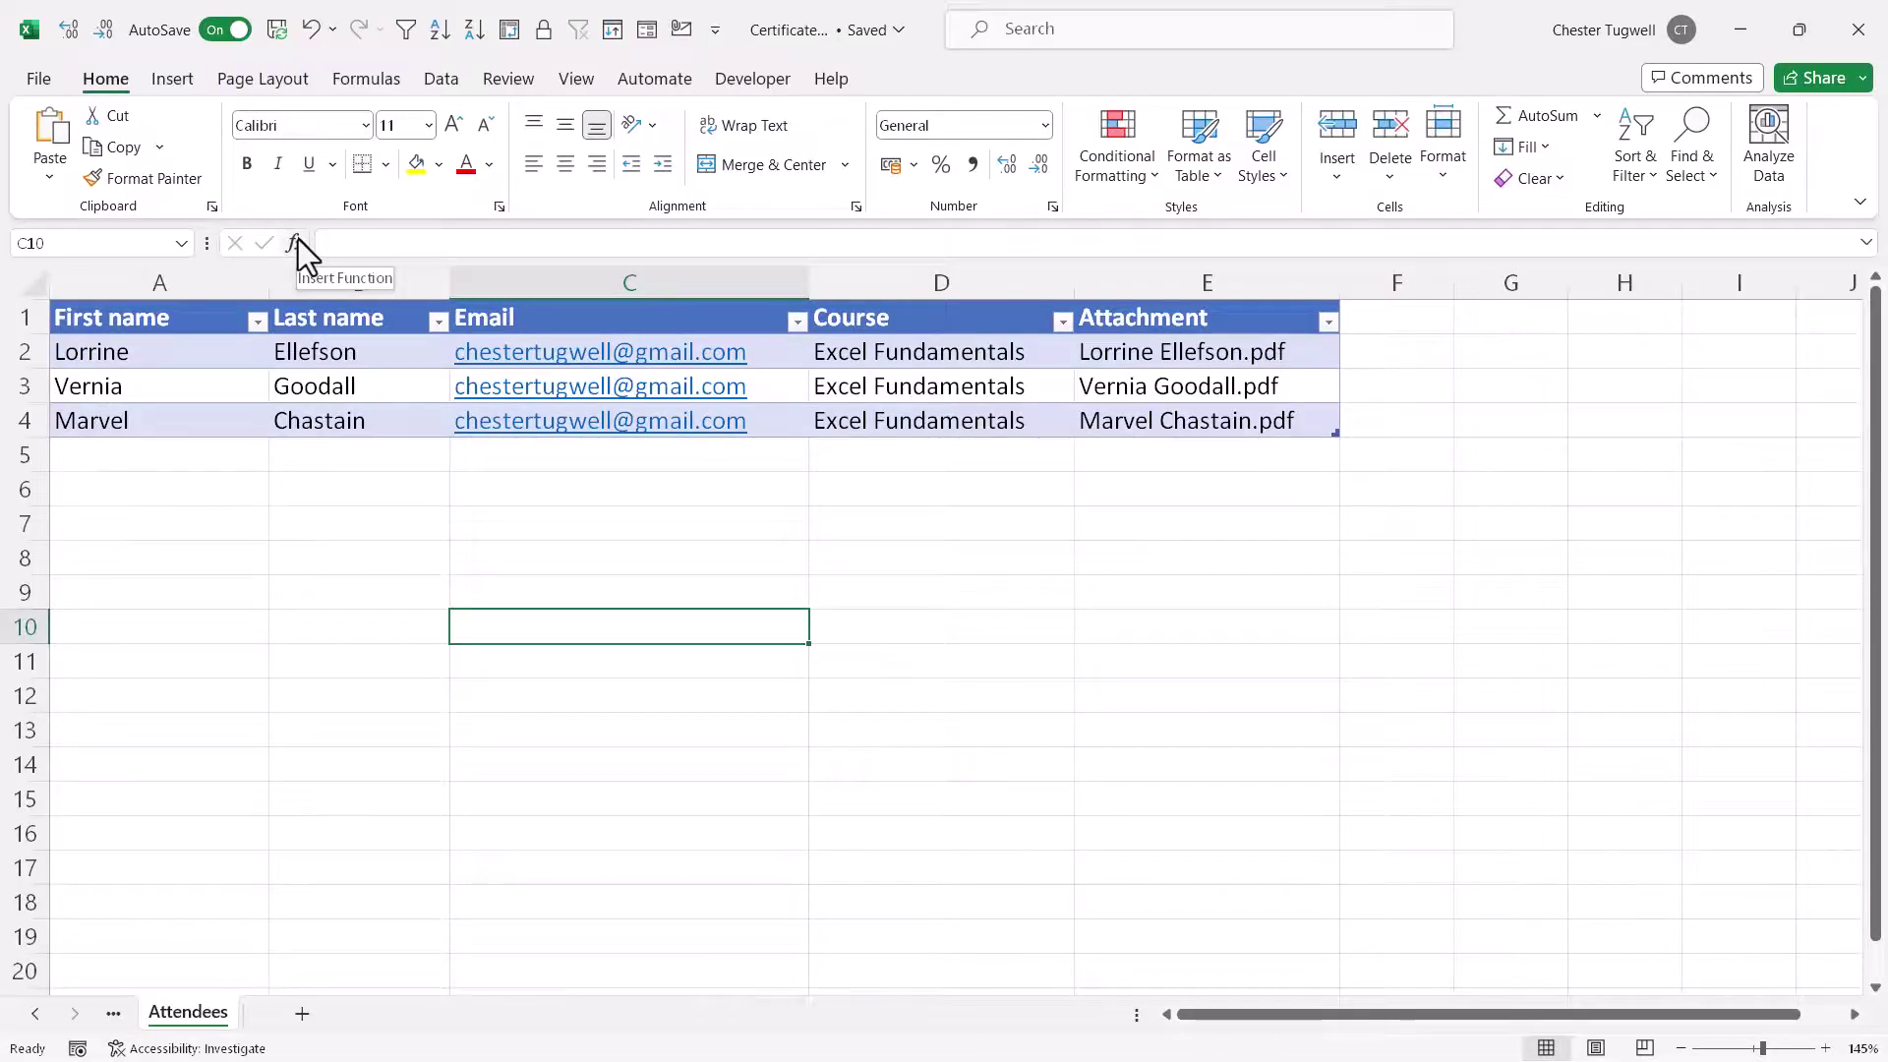
left_click(444, 85)
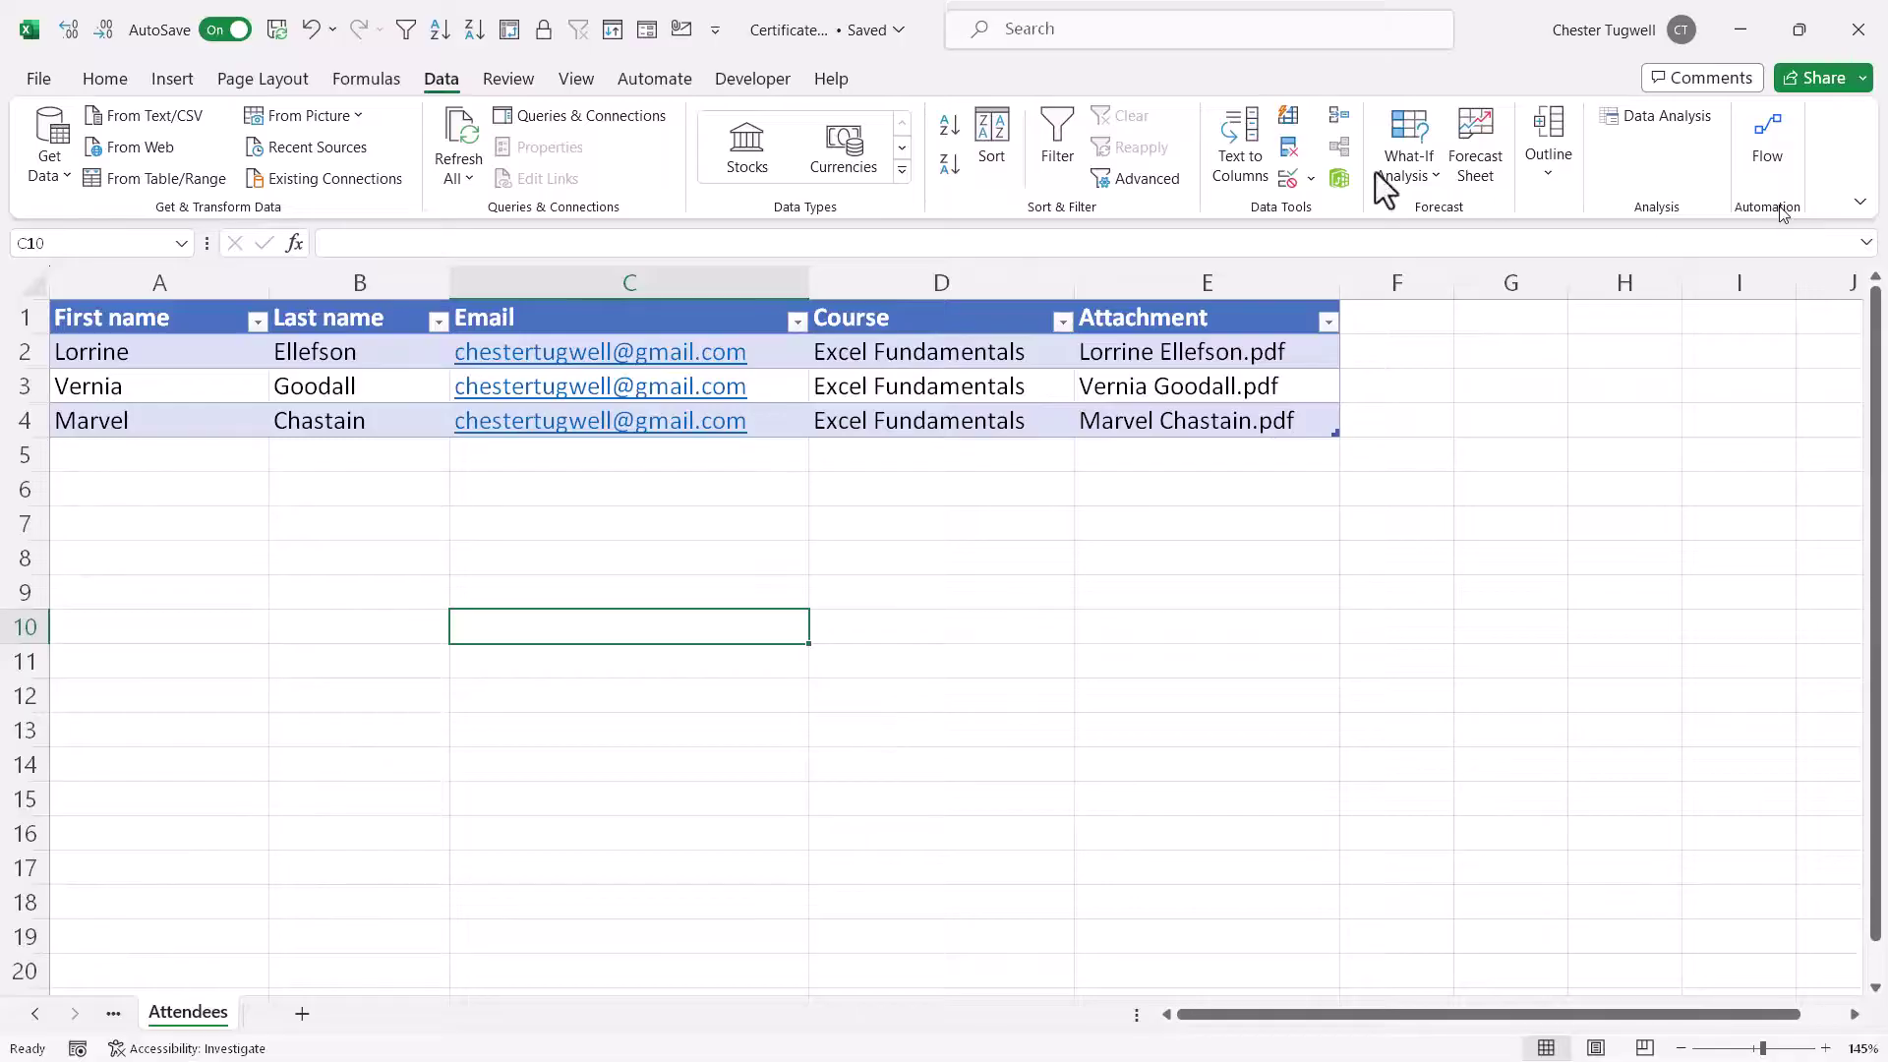
left_click(177, 86)
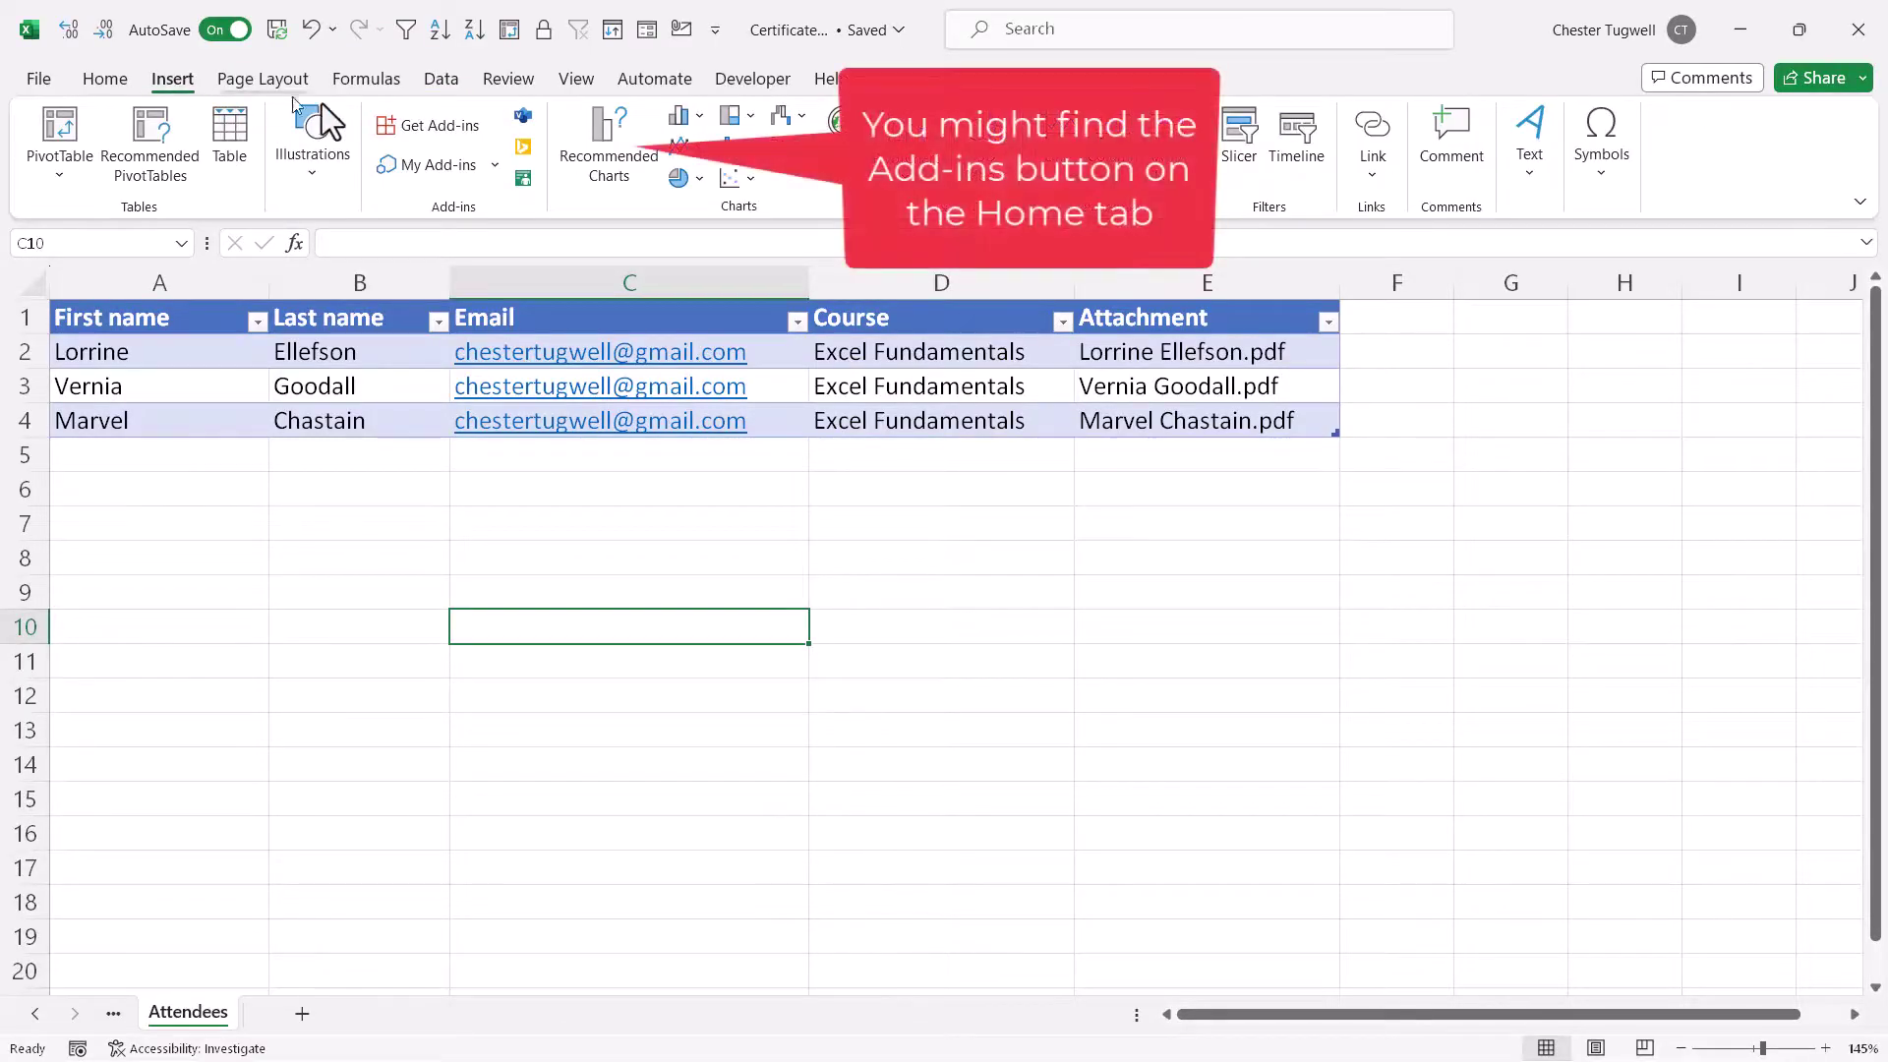
left_click(440, 127)
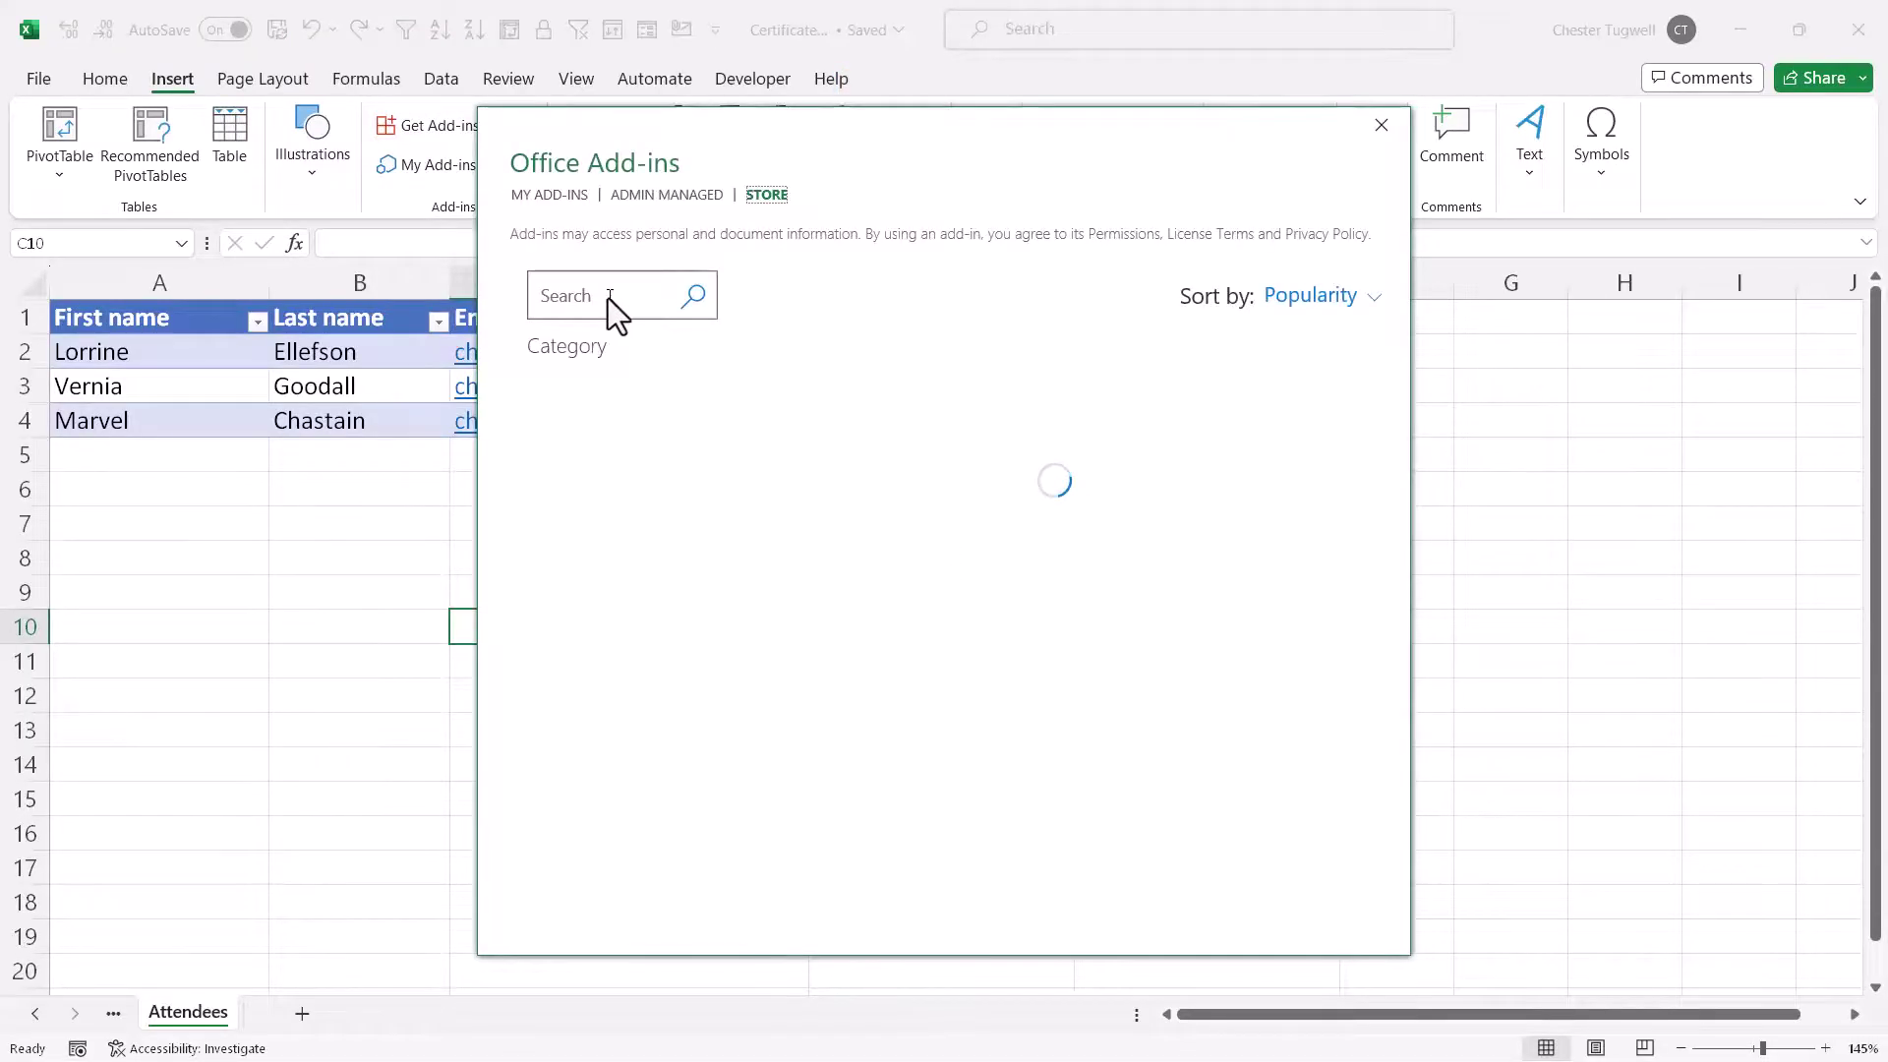
left_click(608, 296)
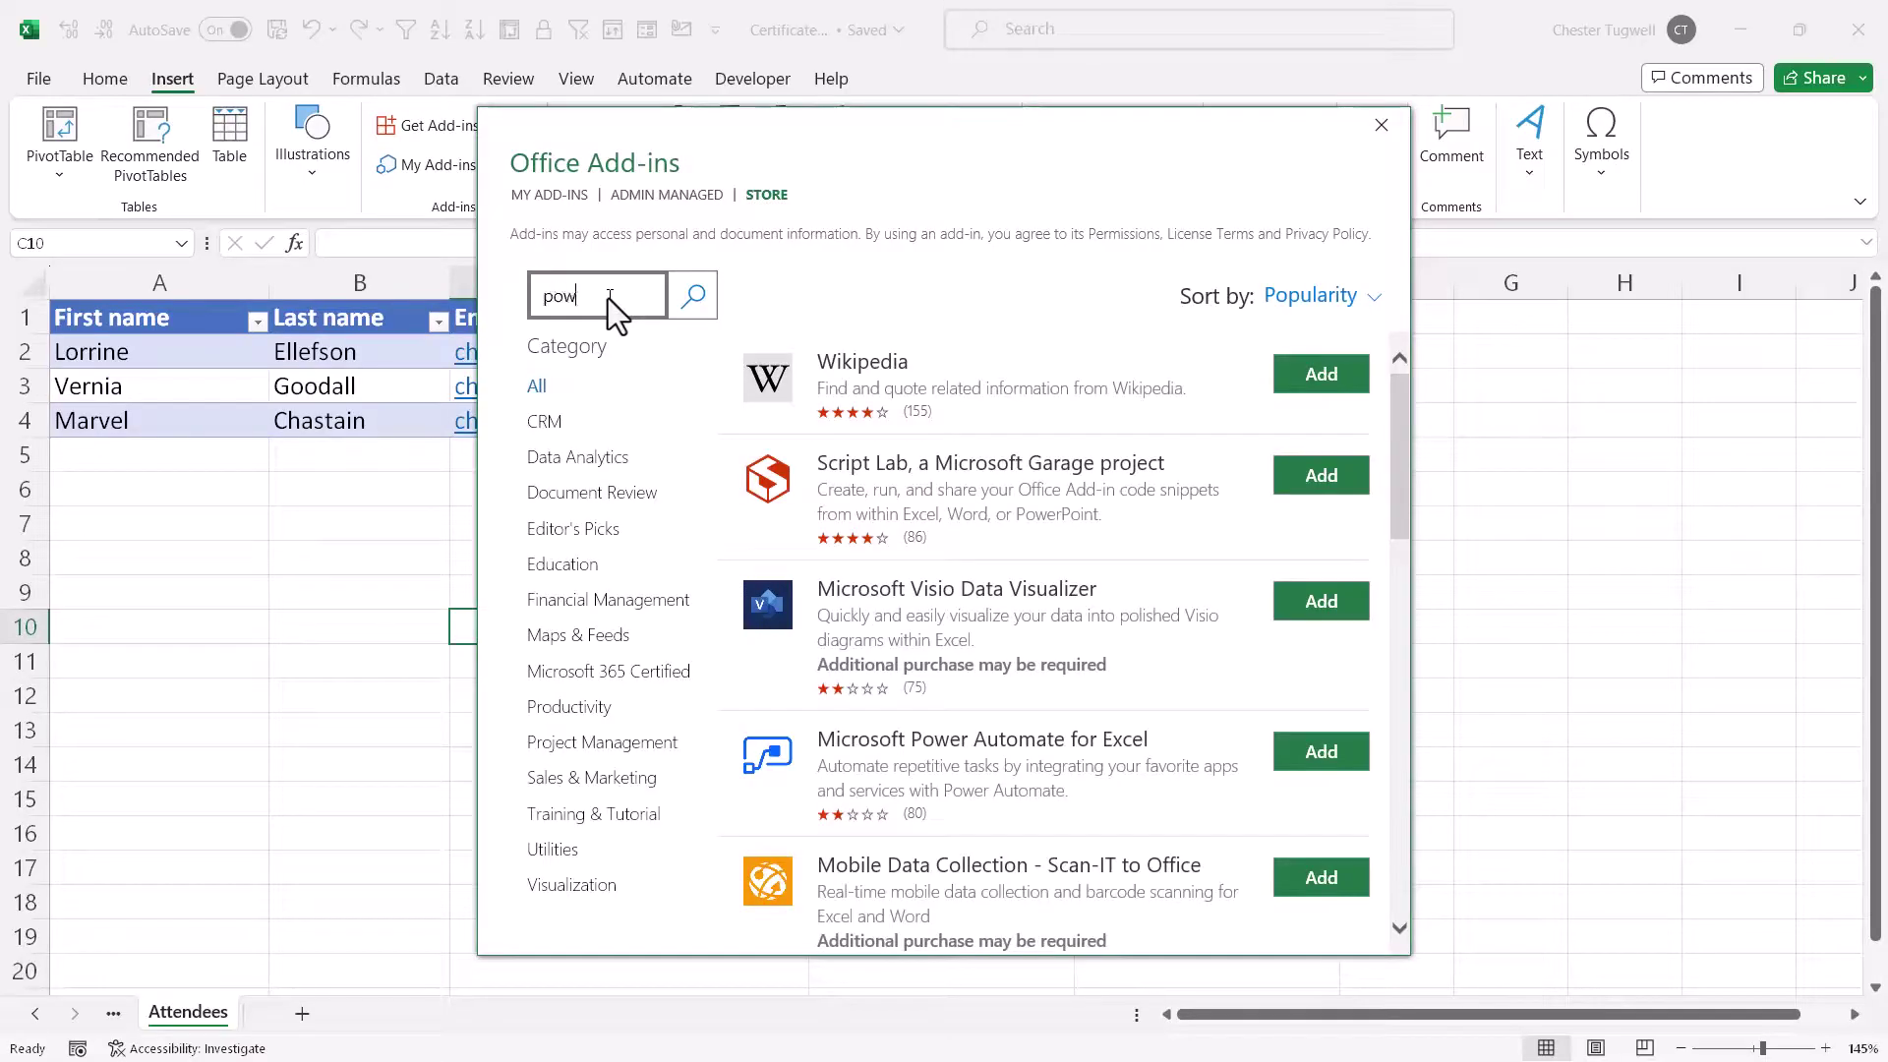
type("power aut")
left_click(693, 299)
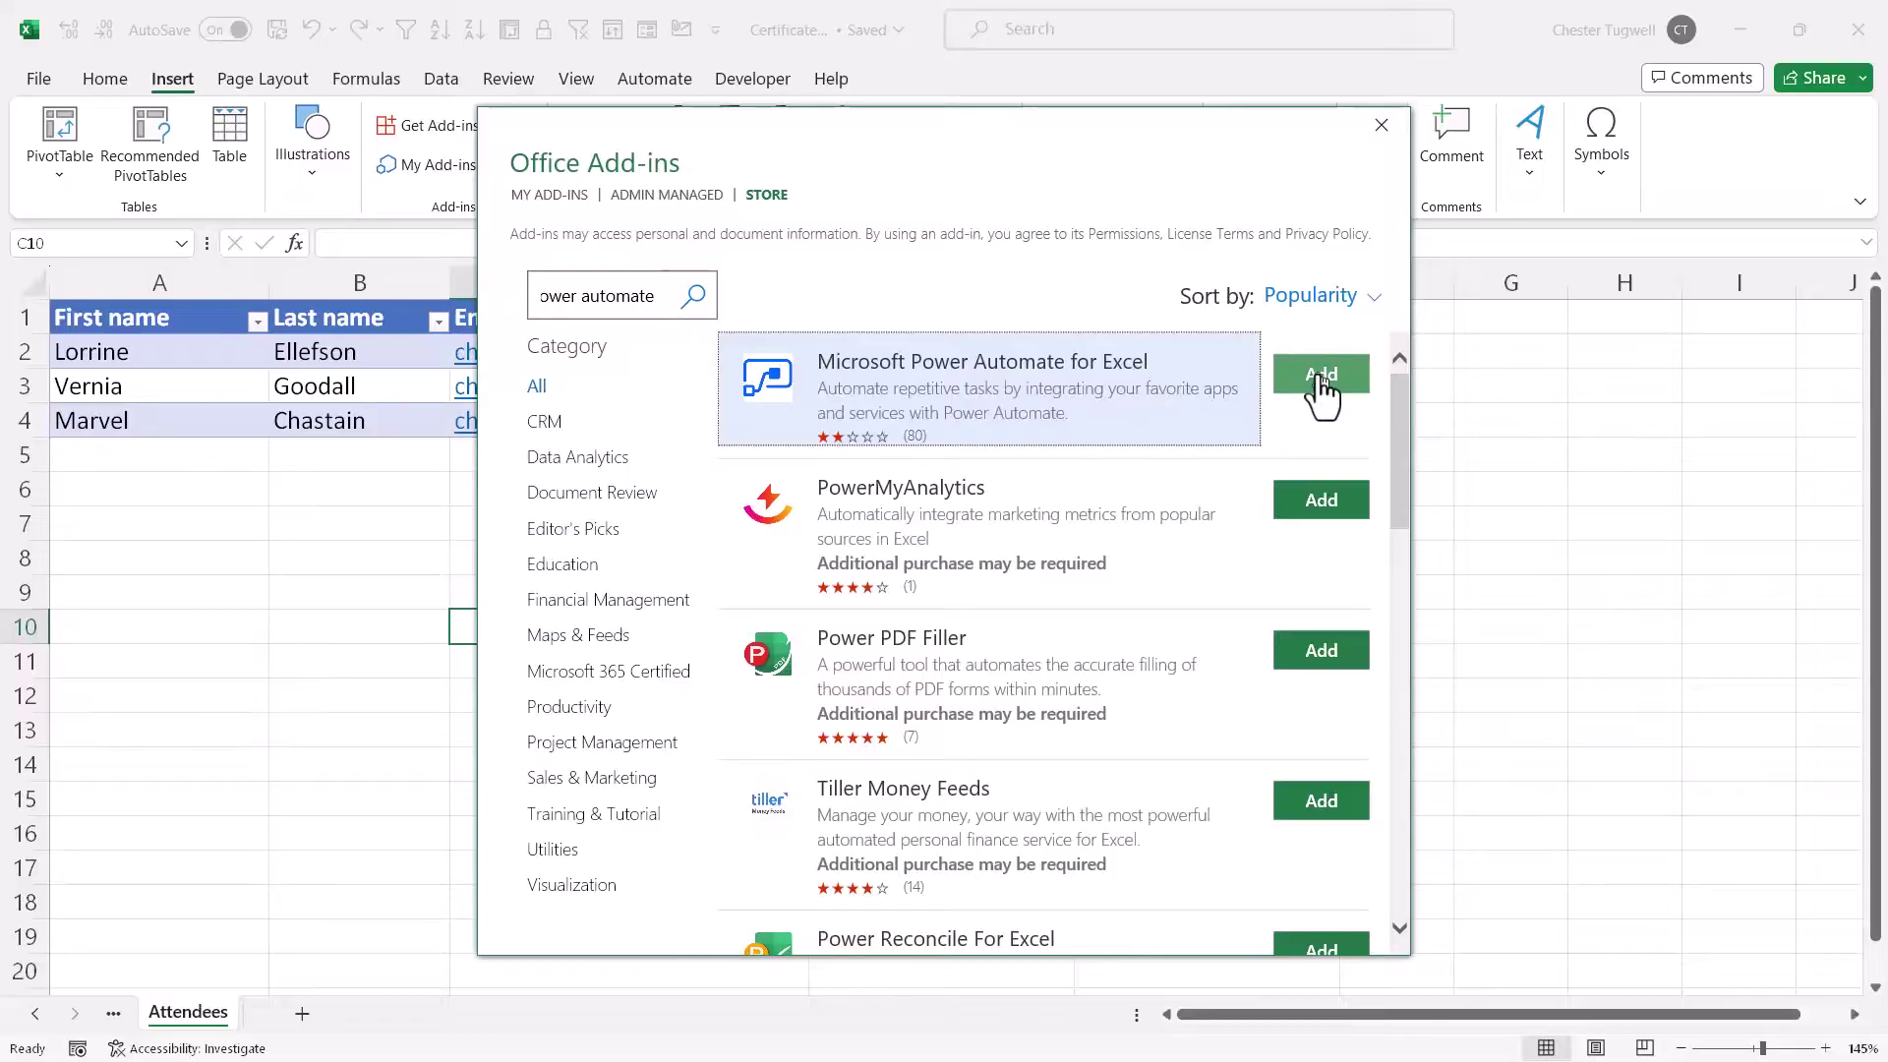
left_click(1380, 126)
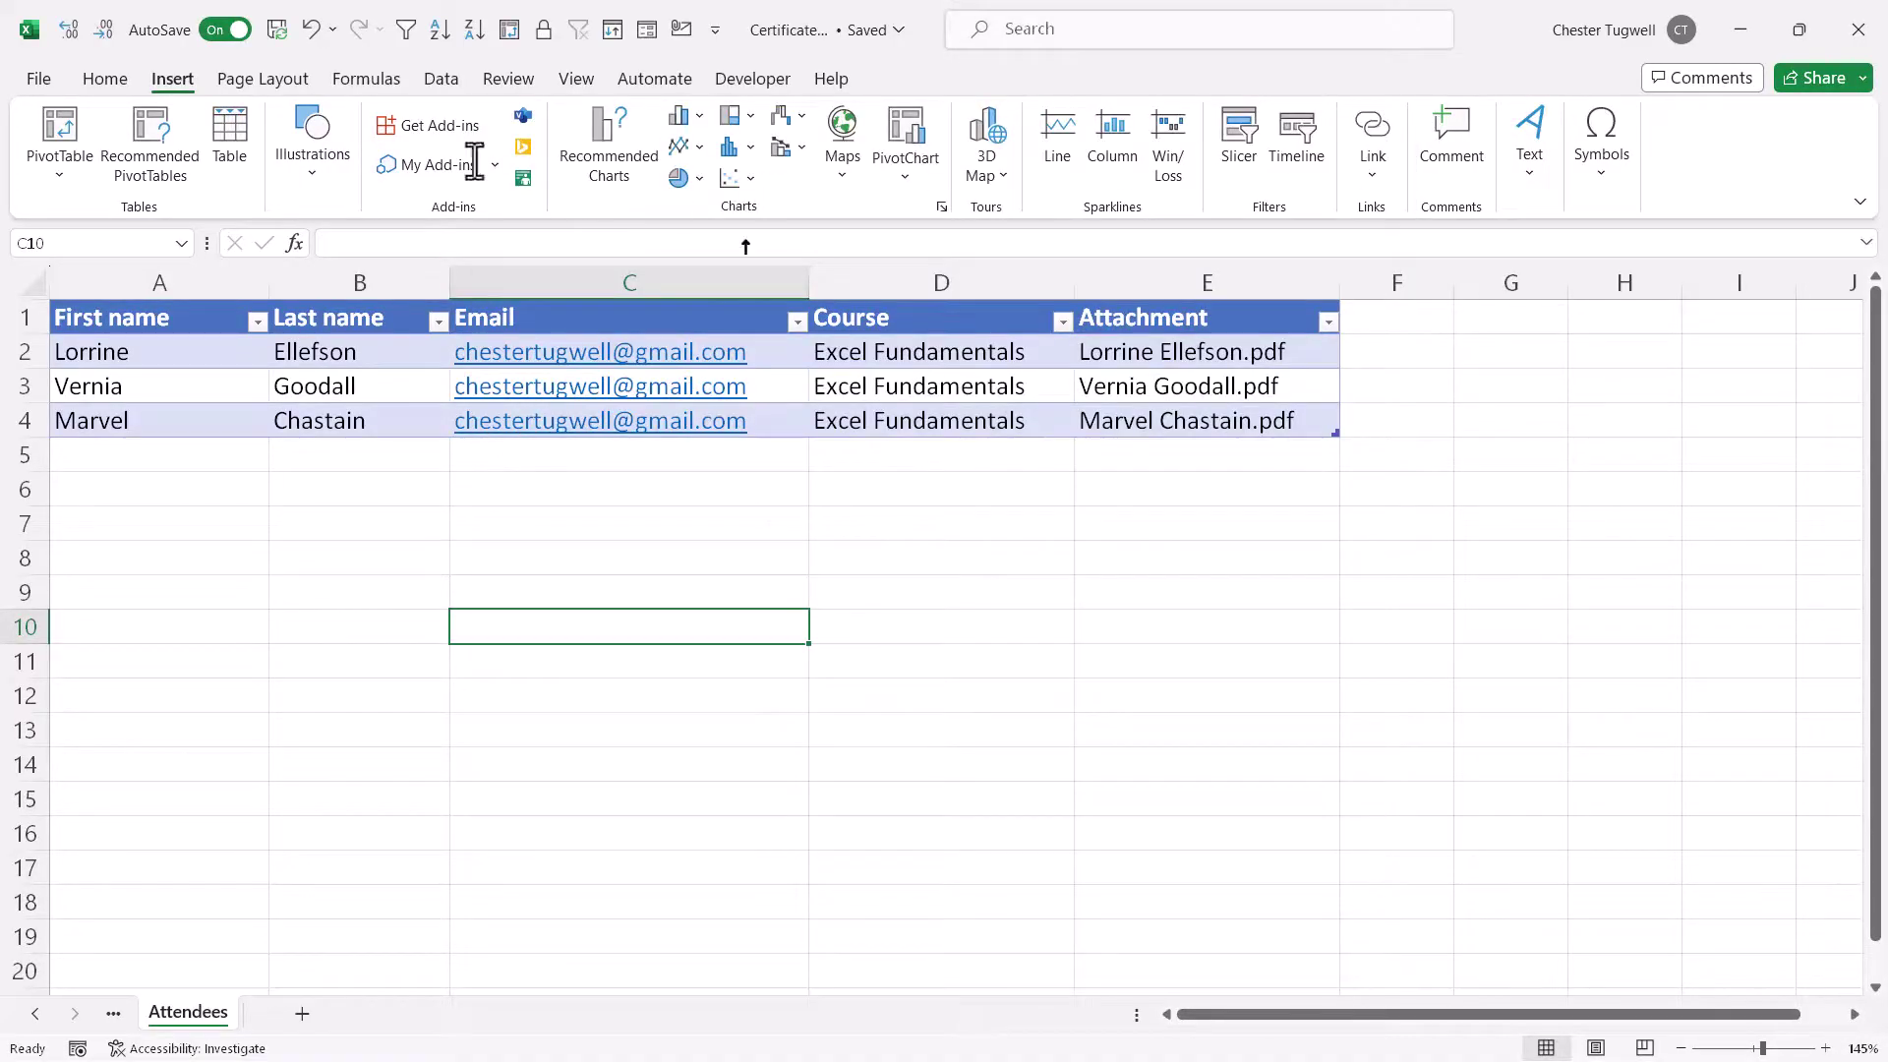
From Data > Flow, run Email Course Certificates on the delegates selected in A2:A3
left_click(442, 84)
left_click(1768, 133)
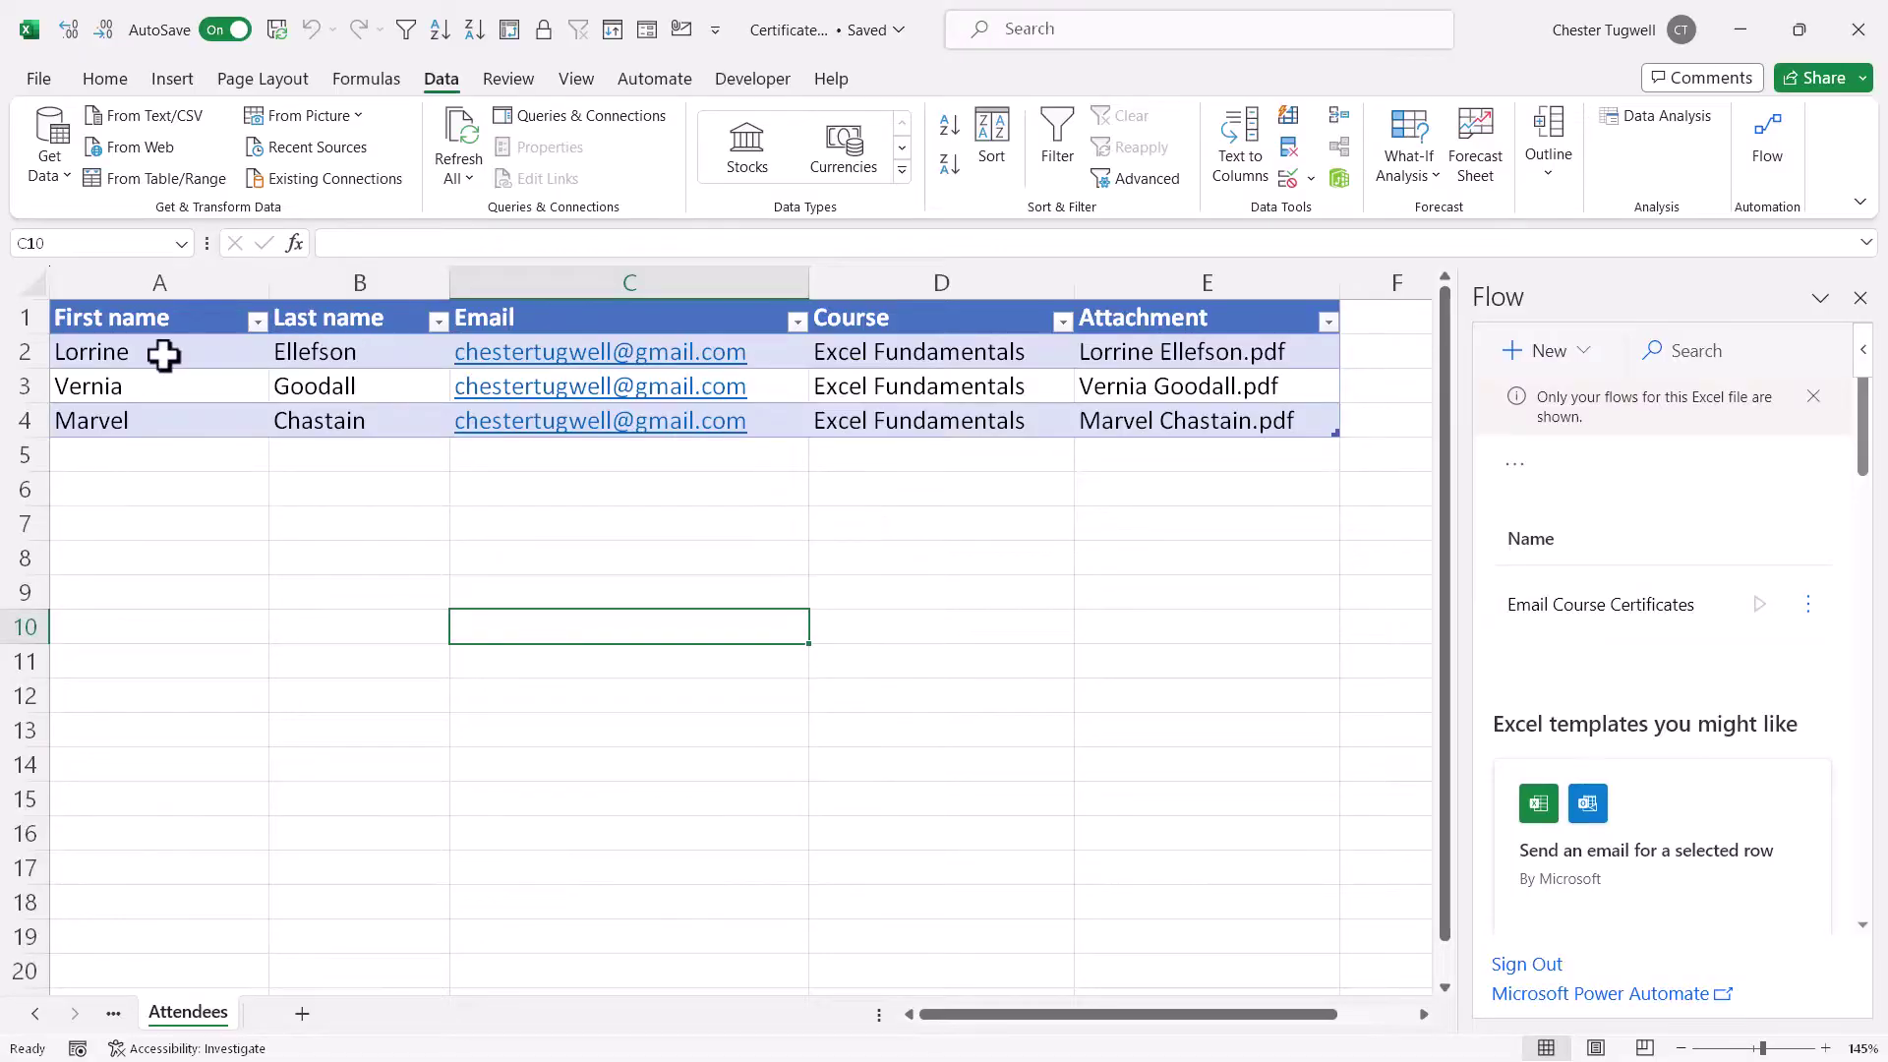
left_click(236, 518)
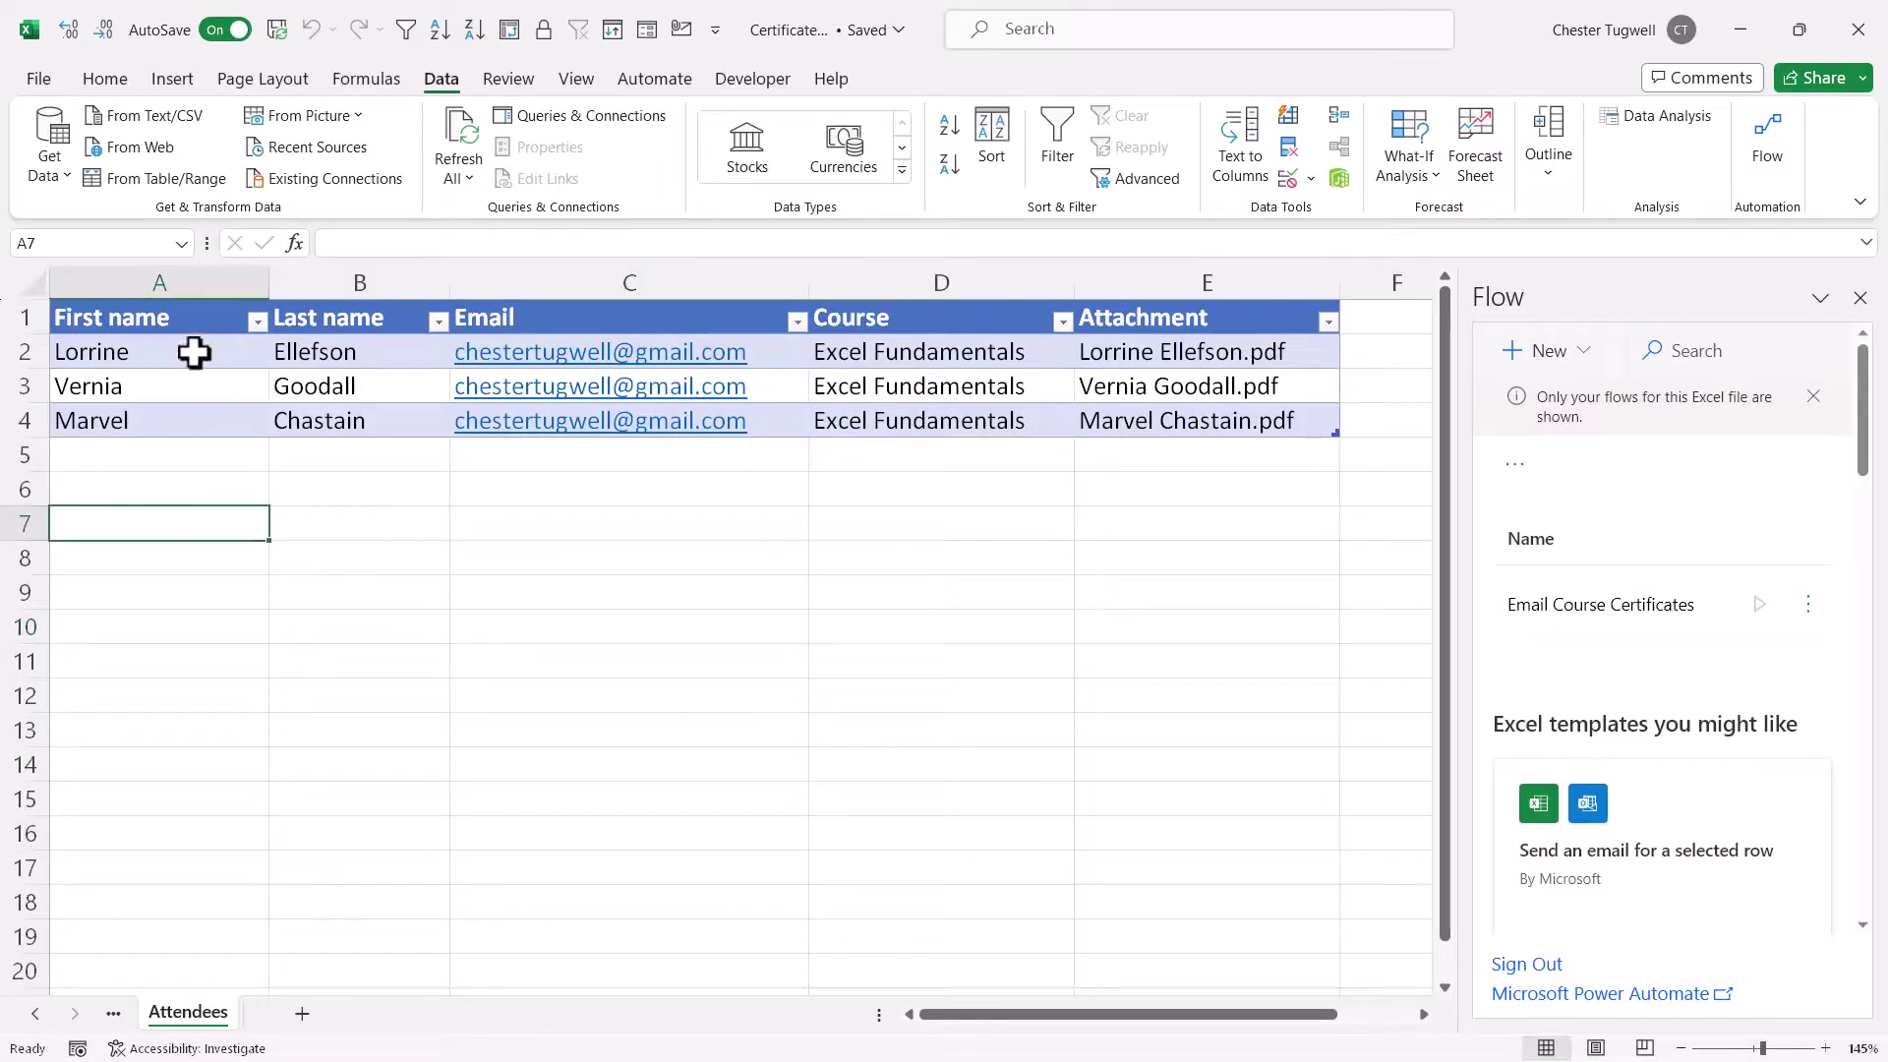
left_click_drag(194, 350, 185, 379)
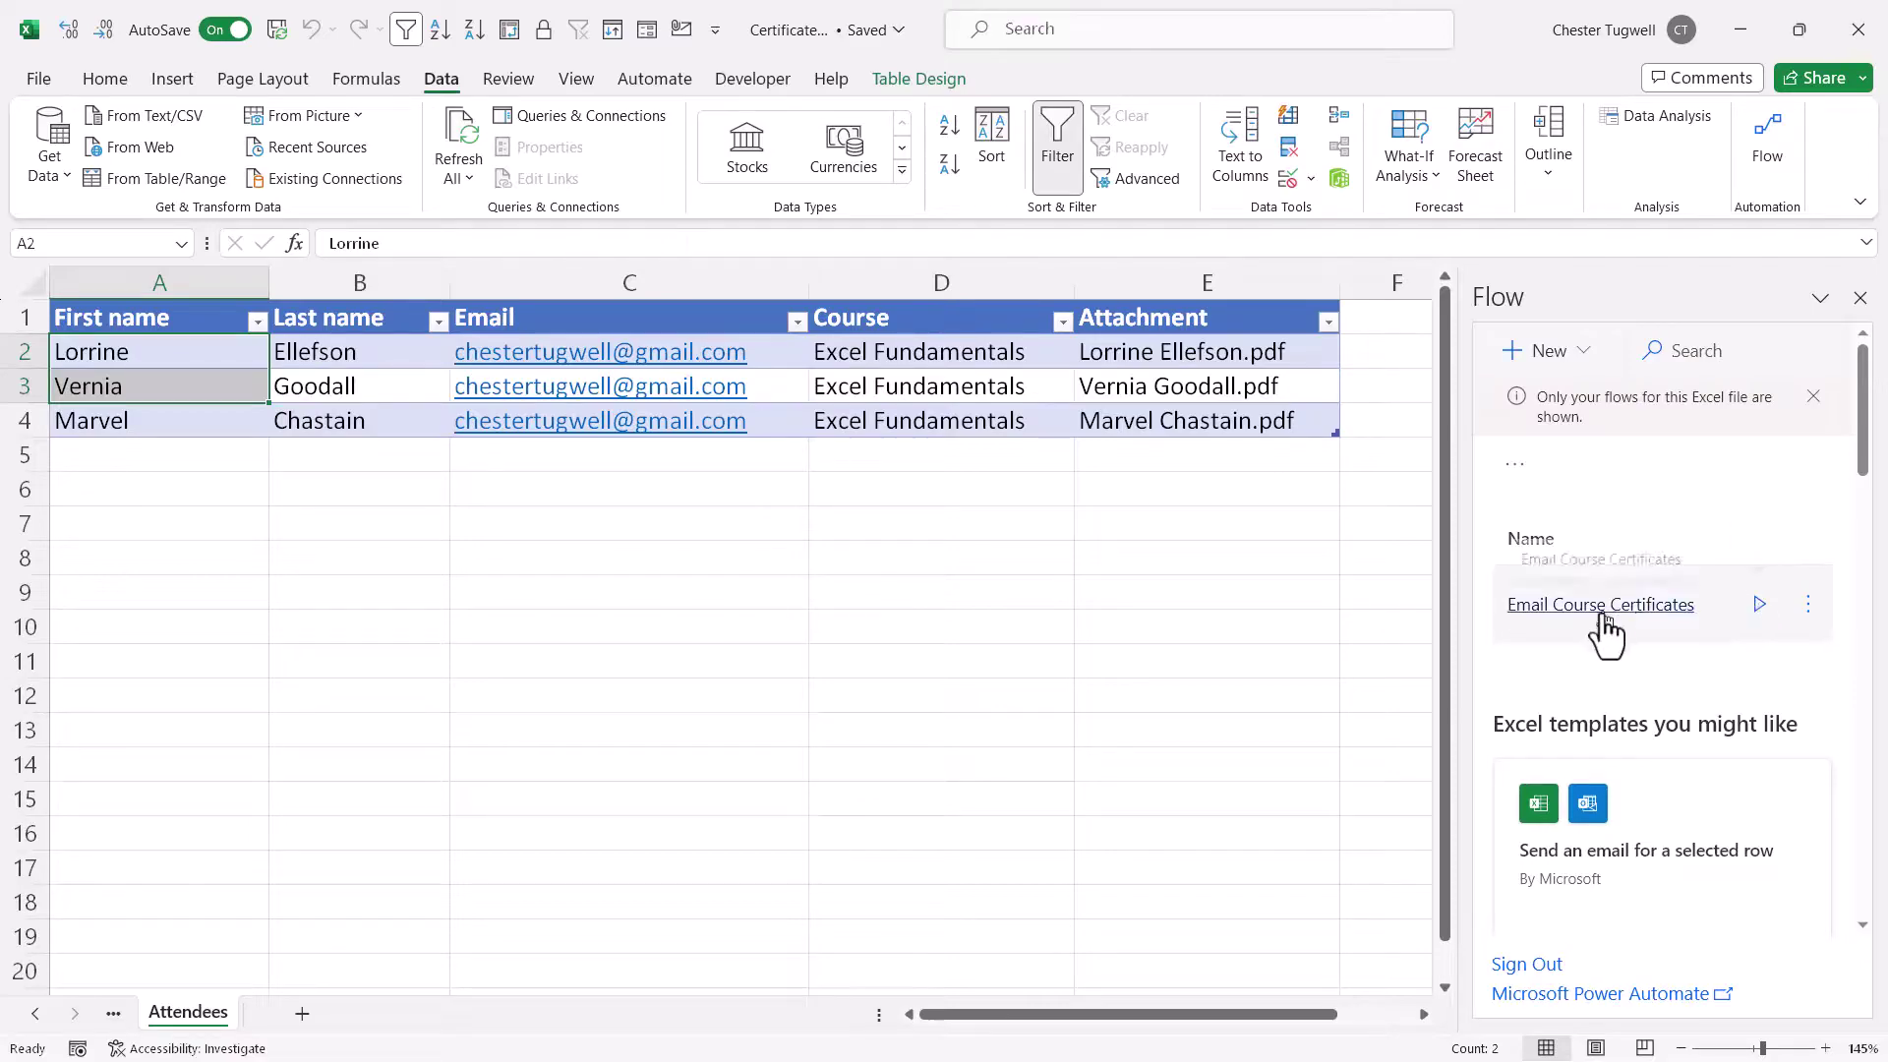
left_click(1759, 603)
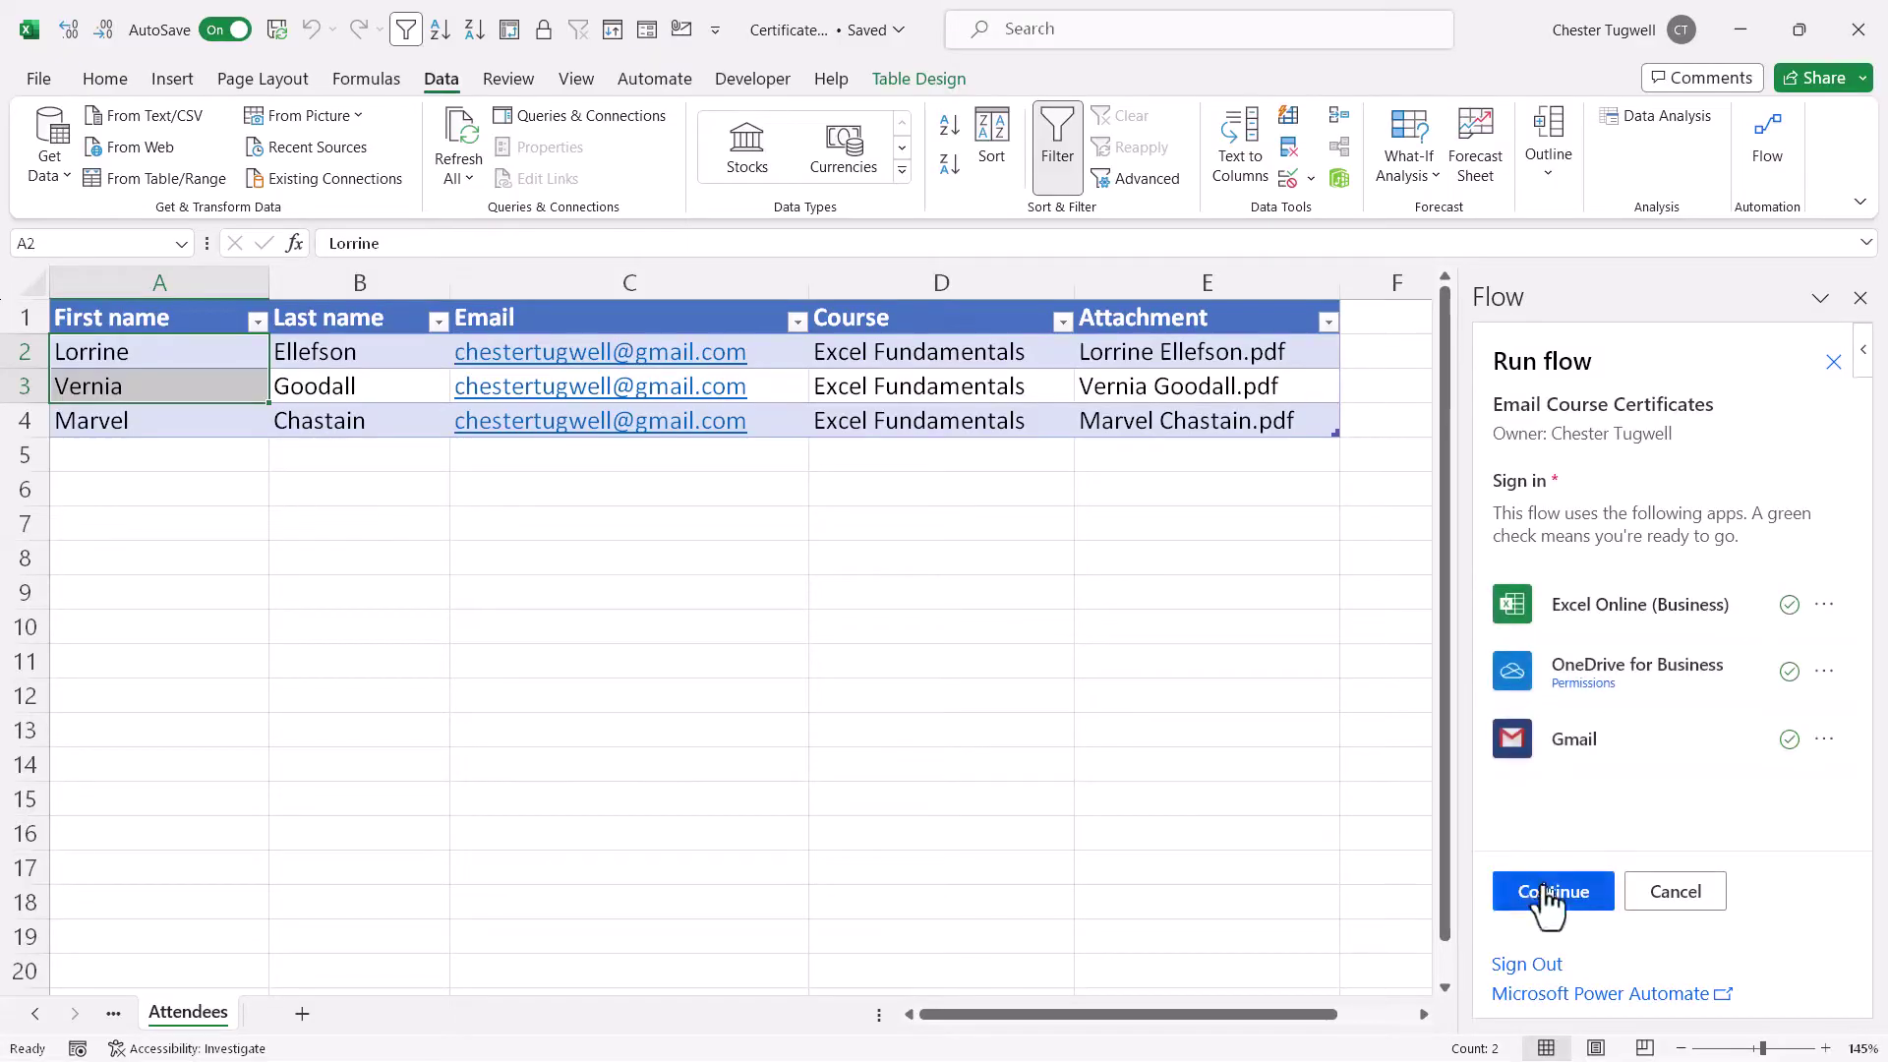
left_click(1546, 896)
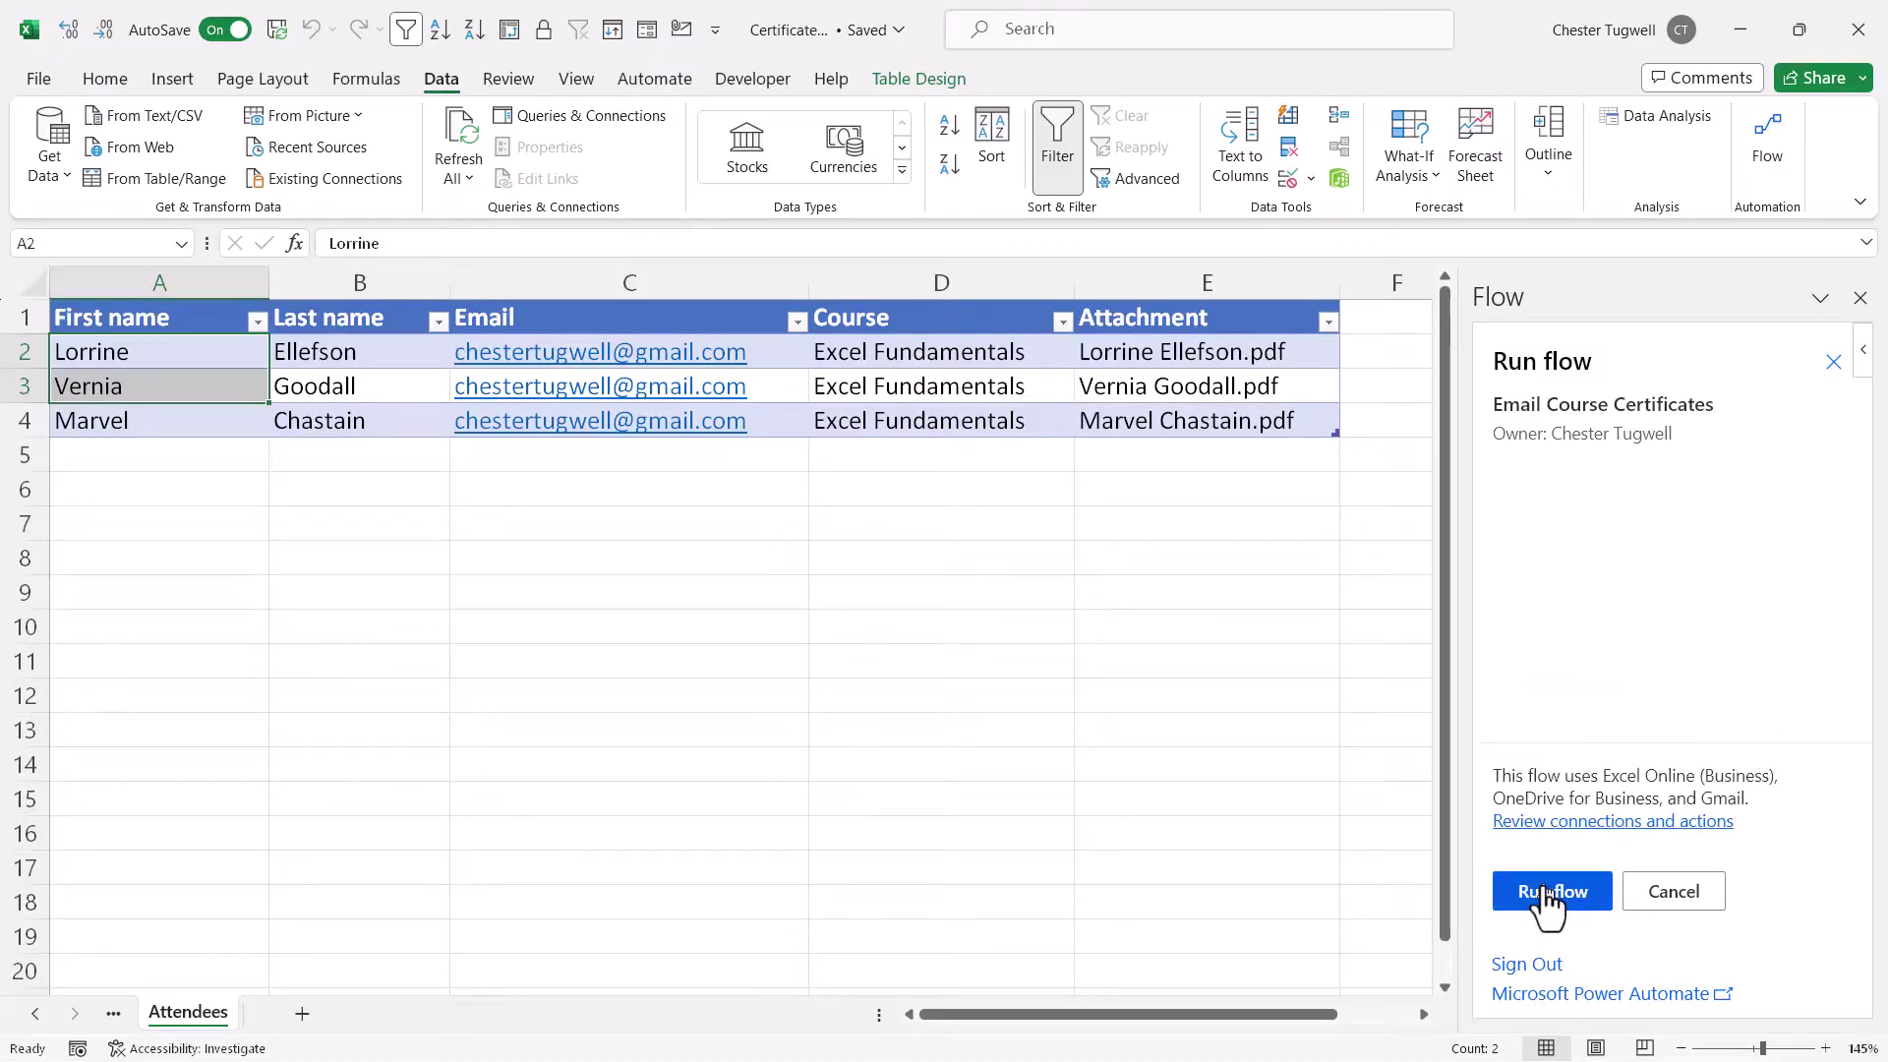
left_click(1545, 896)
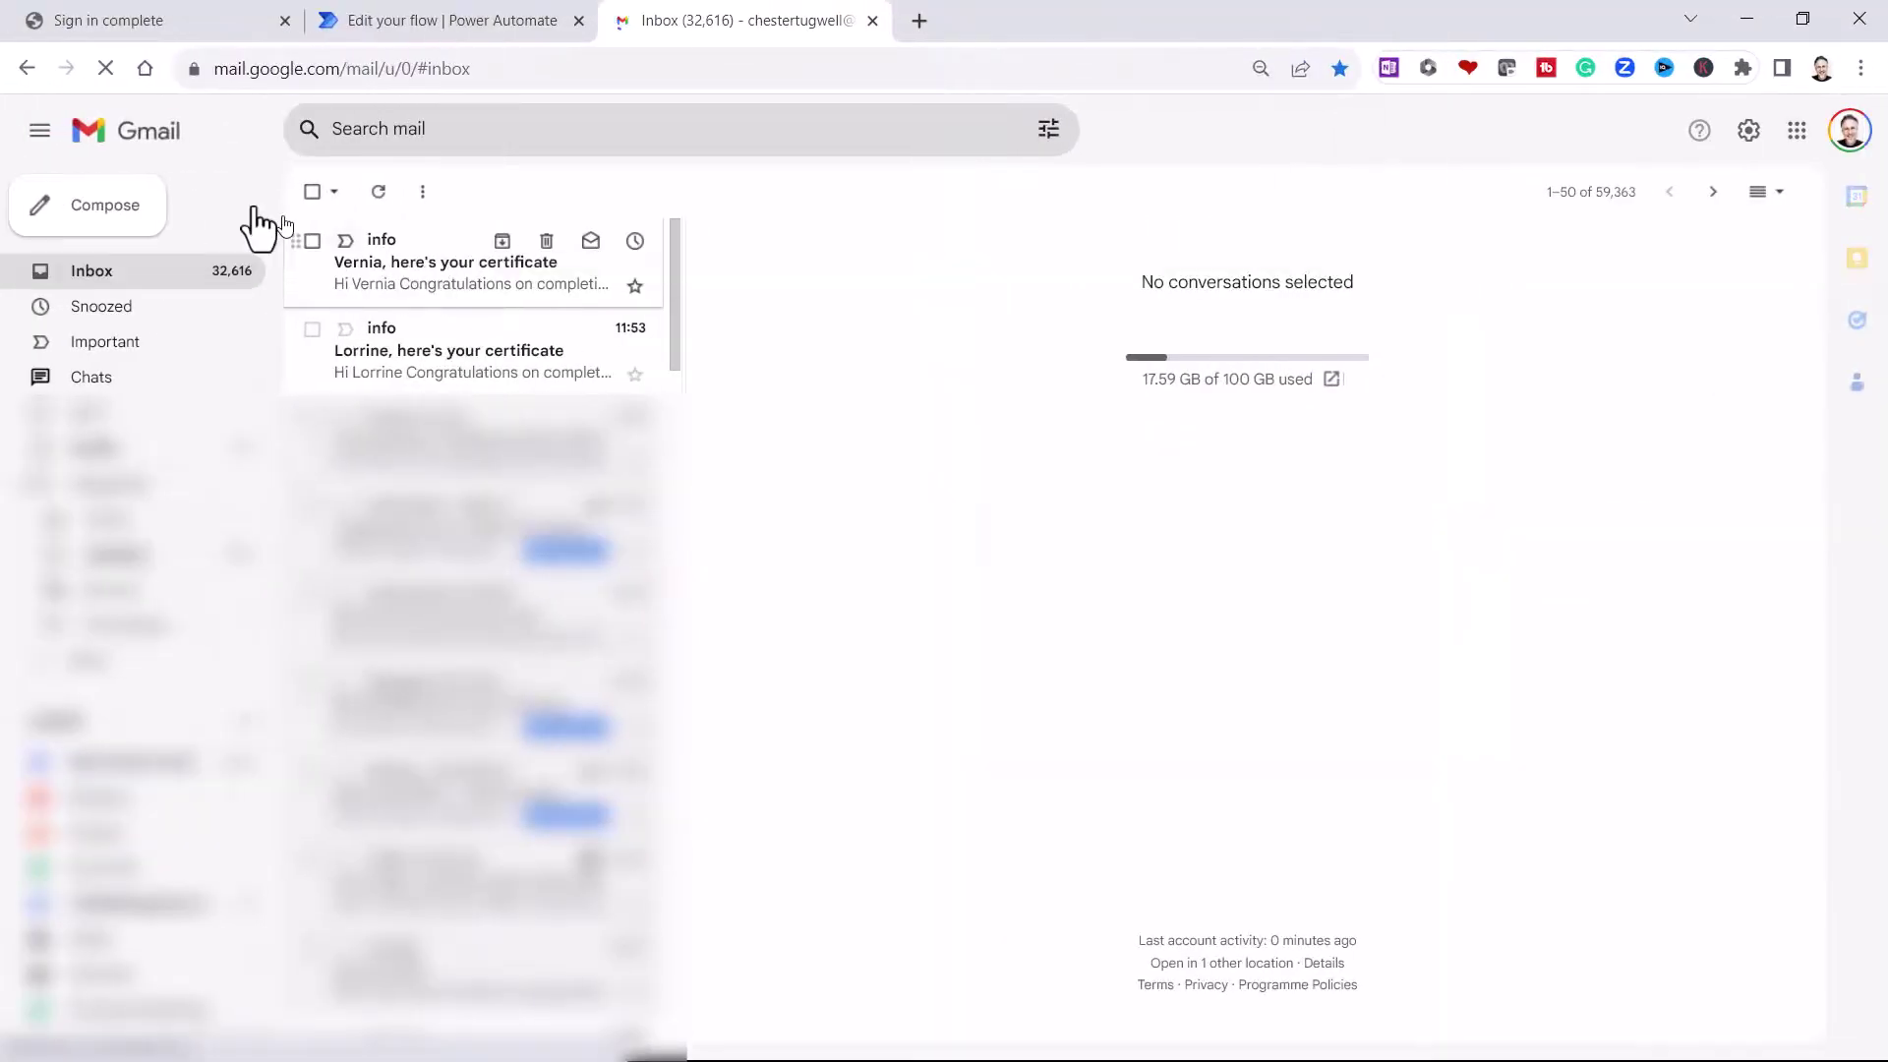
Open the top 'here's your certificate' email and inspect its attached PDF certificate
left_click(427, 287)
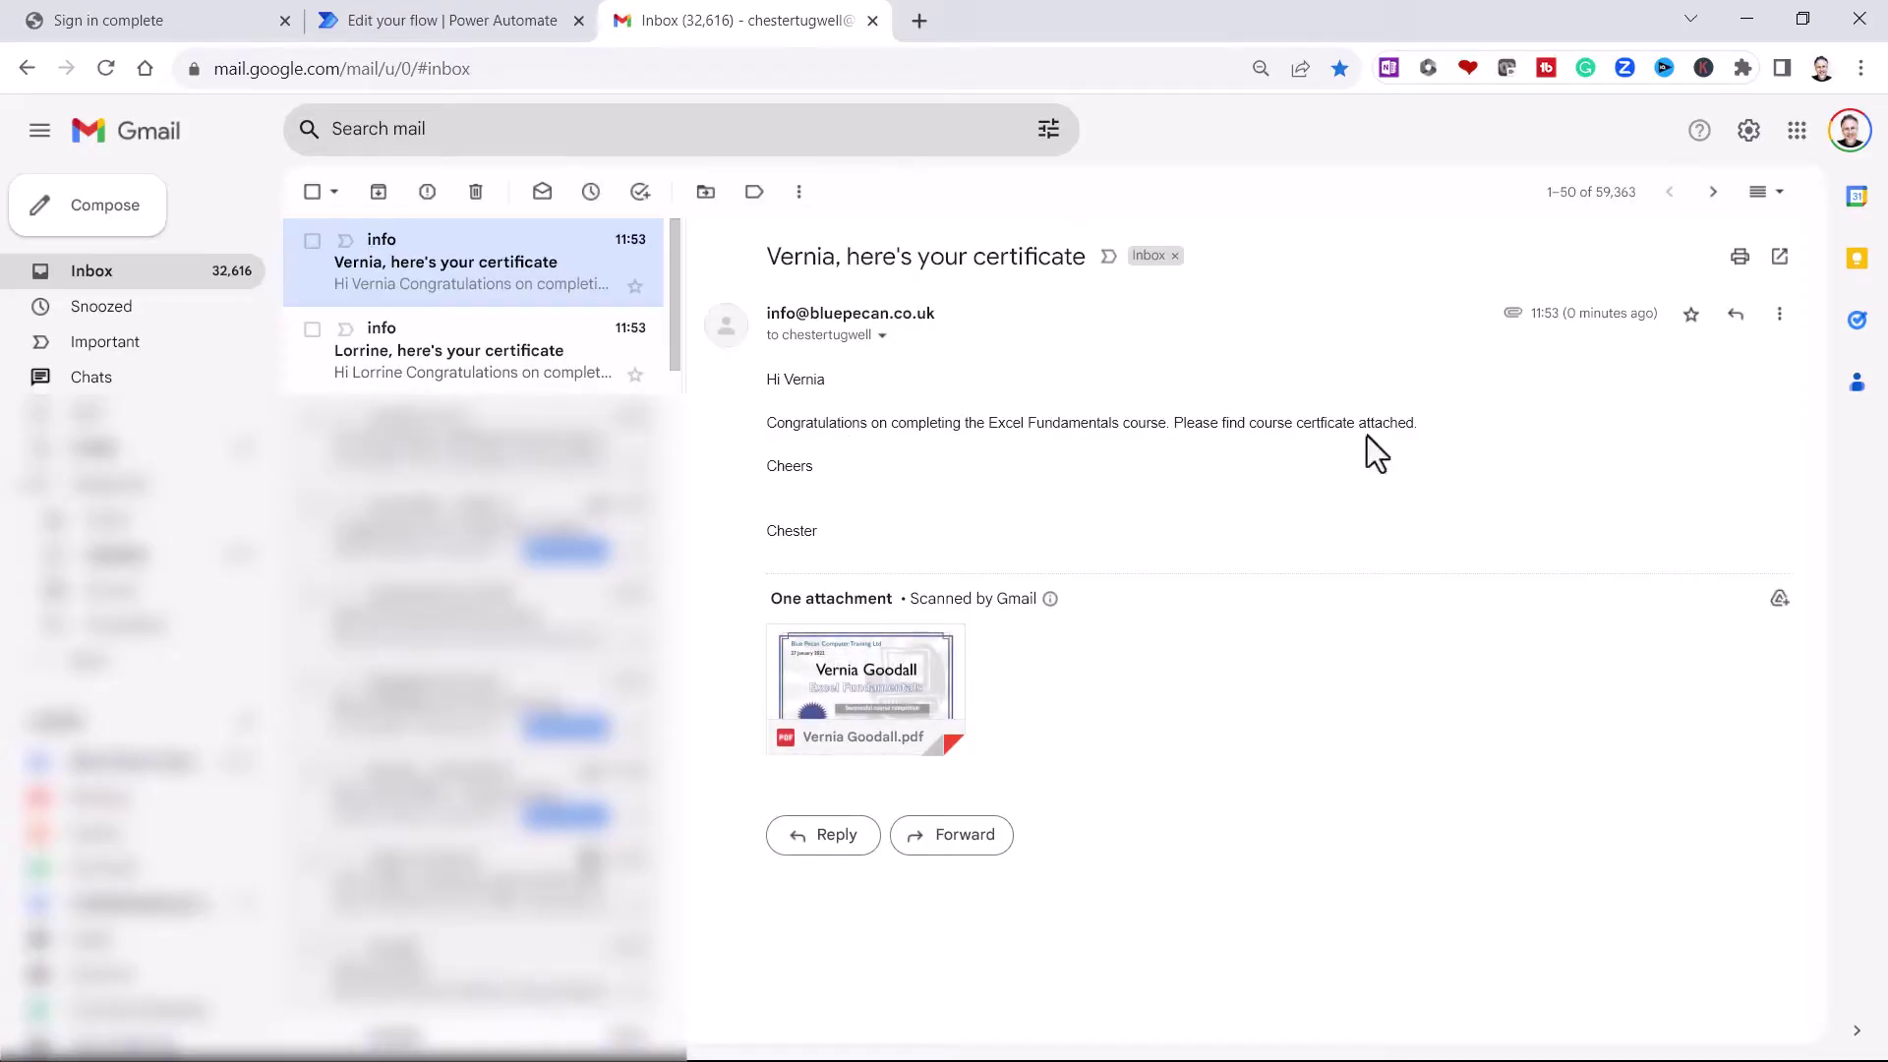
mouse_move(877, 727)
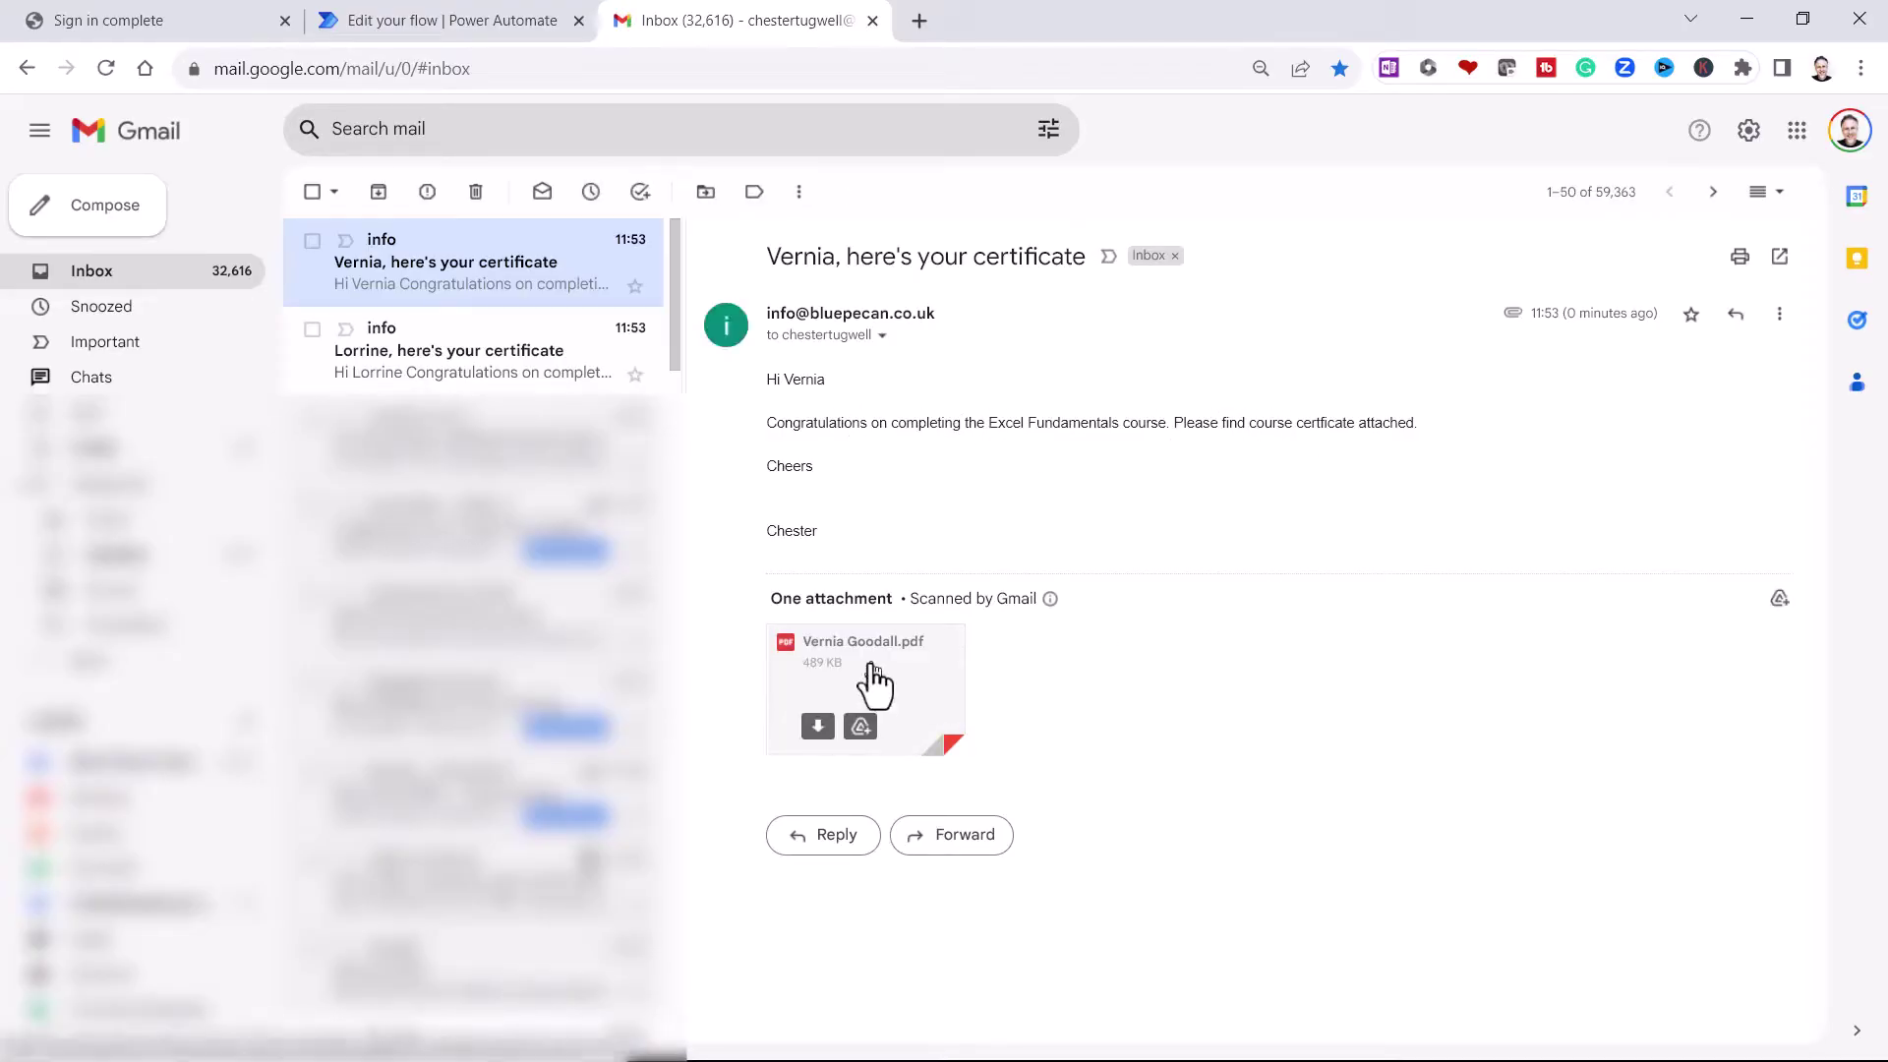